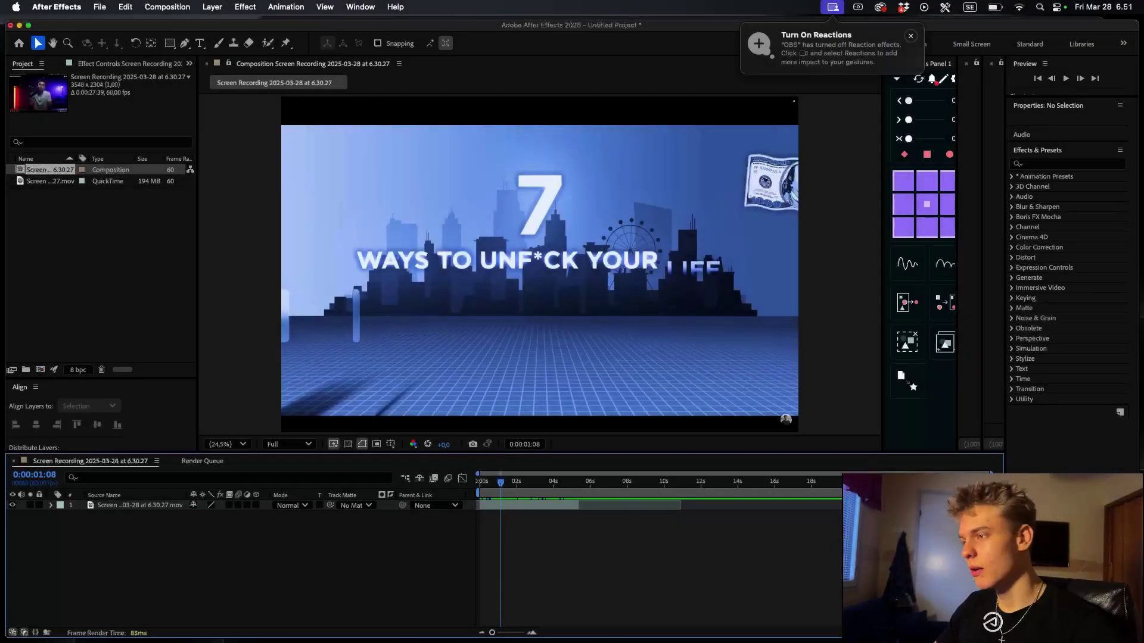
- Create a composition named Iman Animation, 1920 x 1080 px at 30 frames per second
{"action": "left_click_drag", "start_coordinate": [503, 484], "coordinate": [538, 484]}
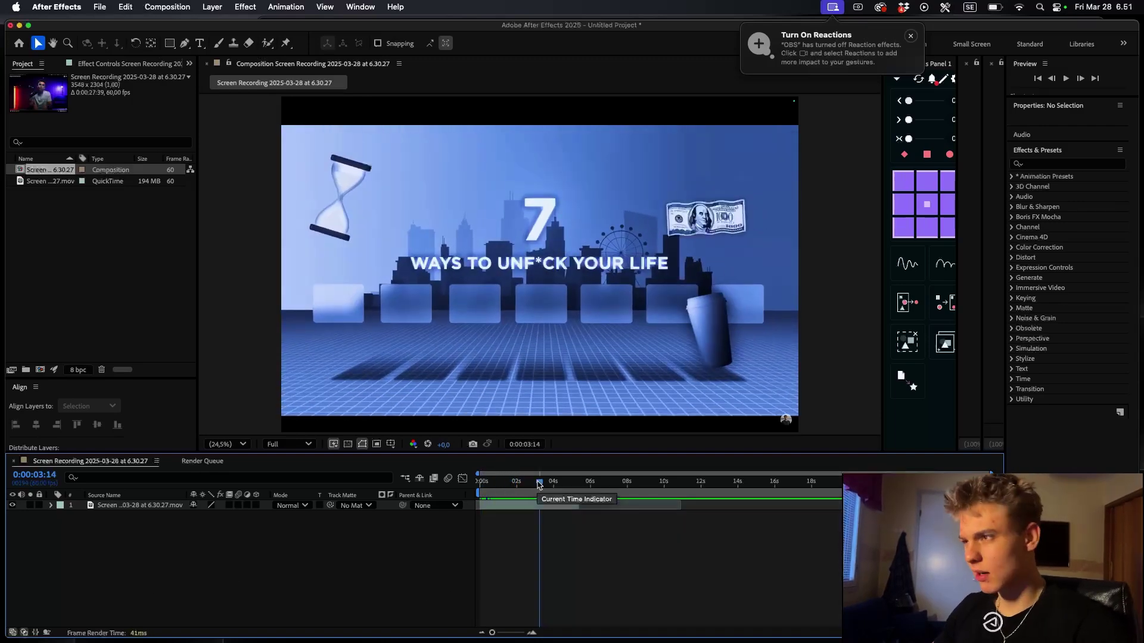
{"action": "left_click", "coordinate": [168, 7]}
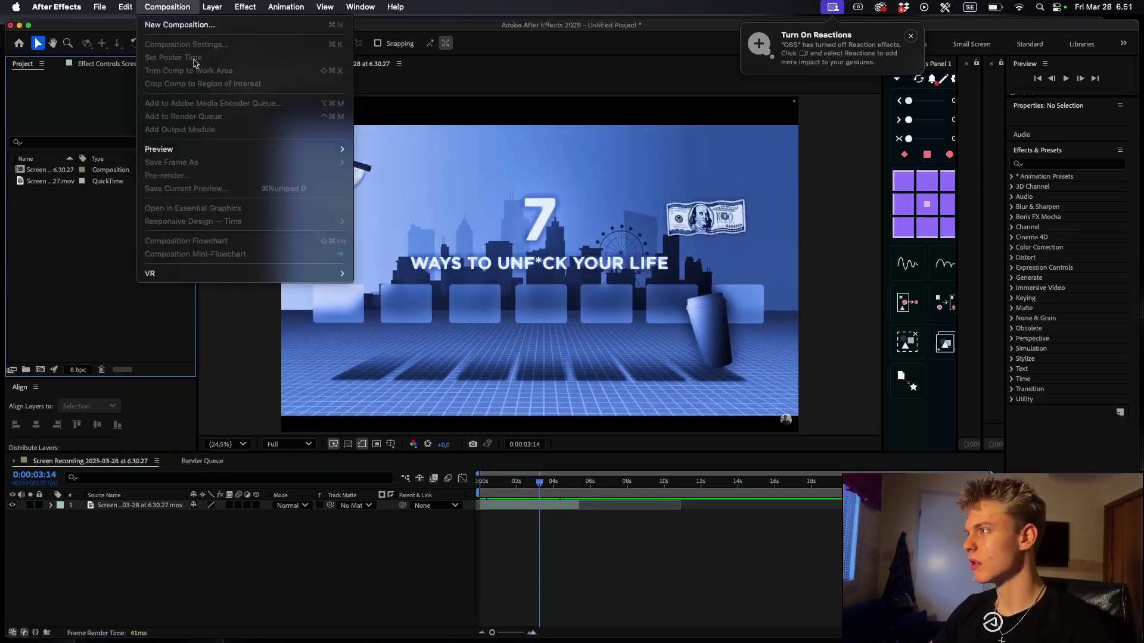
{"action": "left_click", "coordinate": [176, 24]}
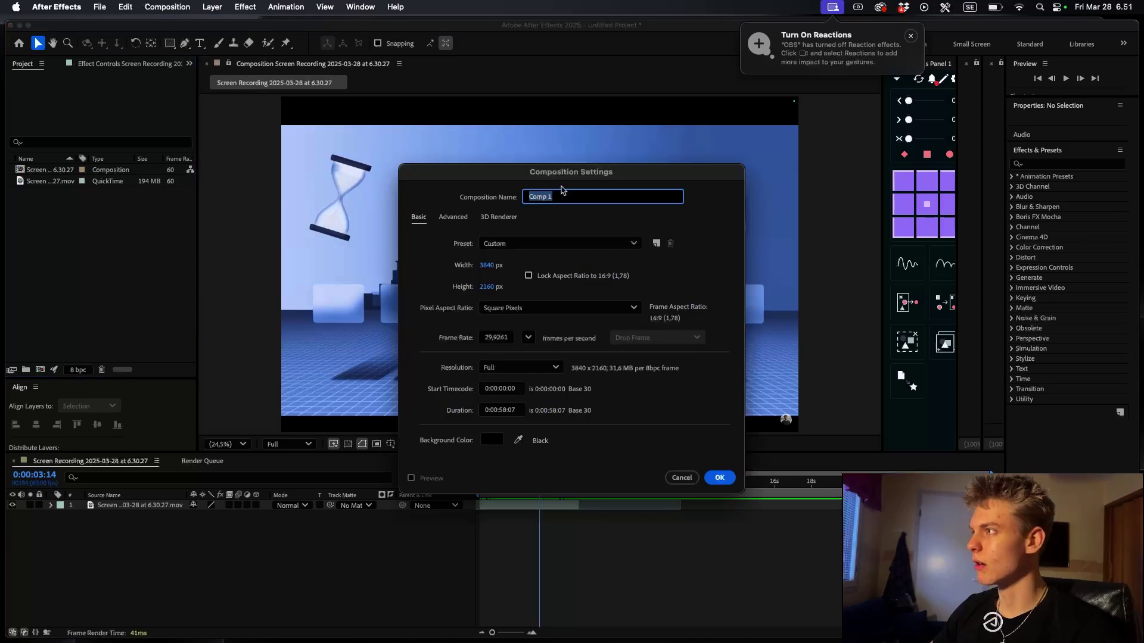
{"action": "type", "text": "Iman Animation"}
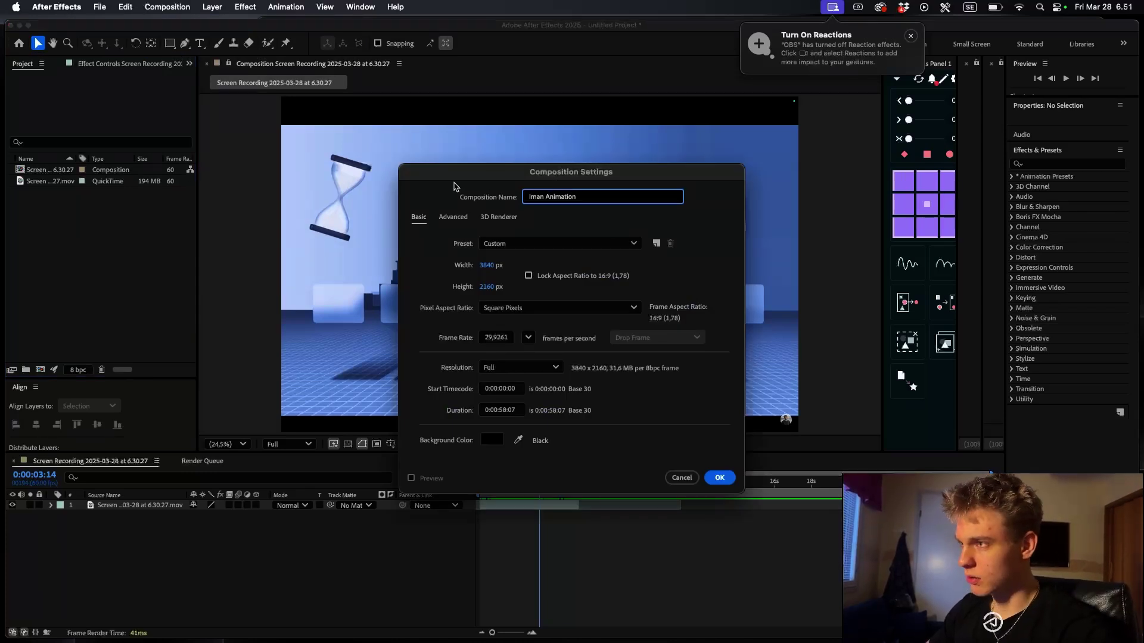
{"action": "left_click", "coordinate": [487, 264]}
{"action": "type", "text": "1920"}
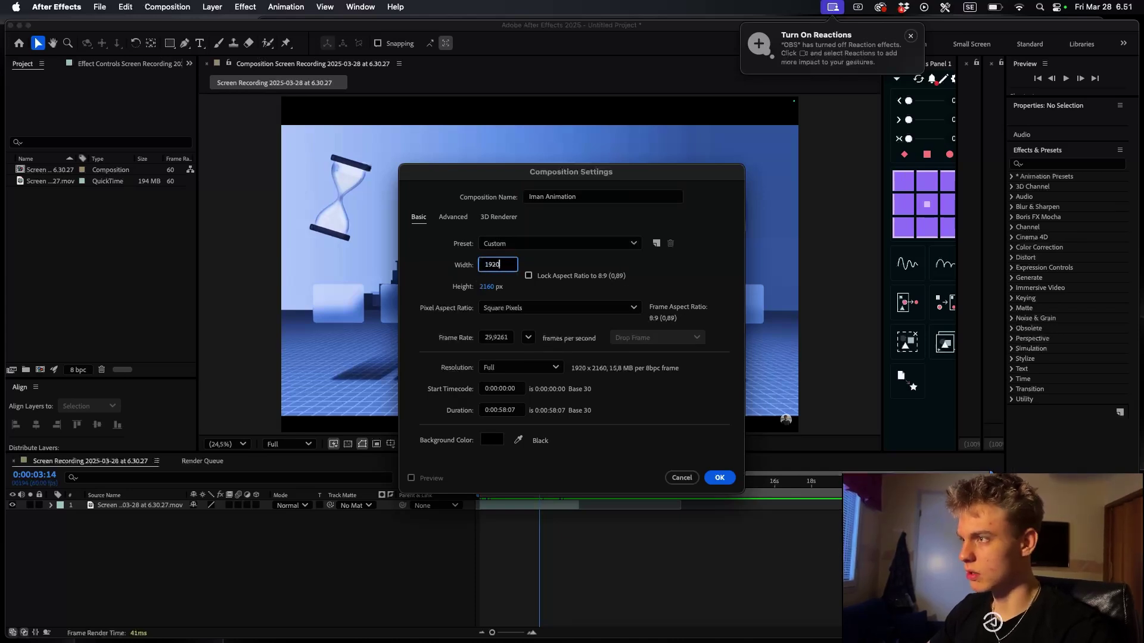
{"action": "left_click", "coordinate": [487, 286]}
{"action": "type", "text": "1080"}
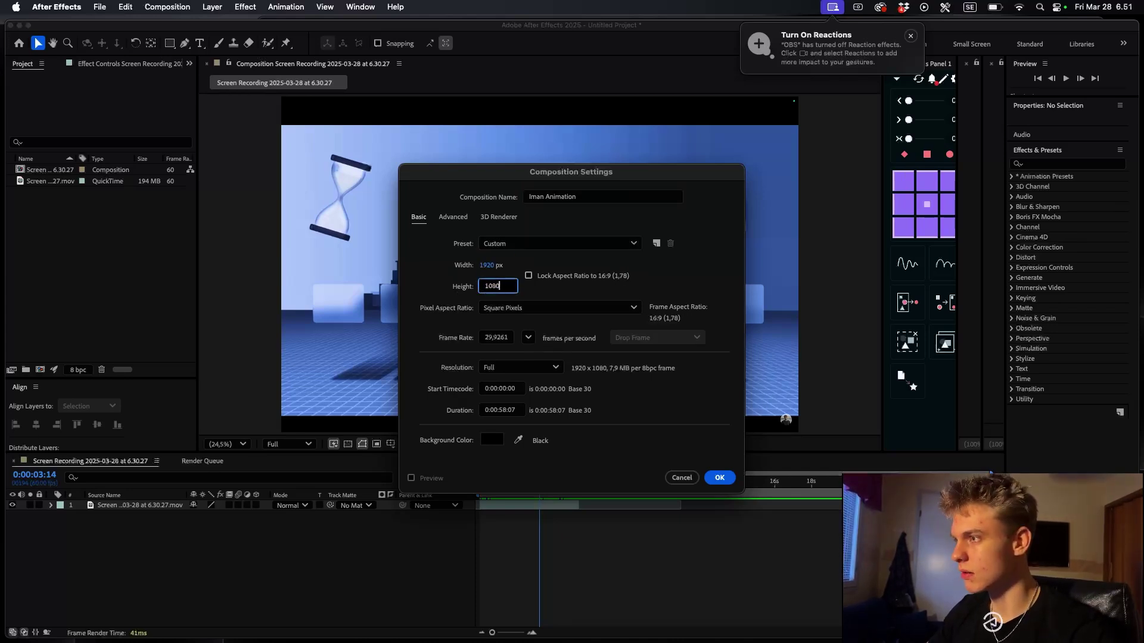
{"action": "left_click", "coordinate": [498, 338]}
{"action": "left_click", "coordinate": [528, 338]}
{"action": "left_click", "coordinate": [553, 472]}
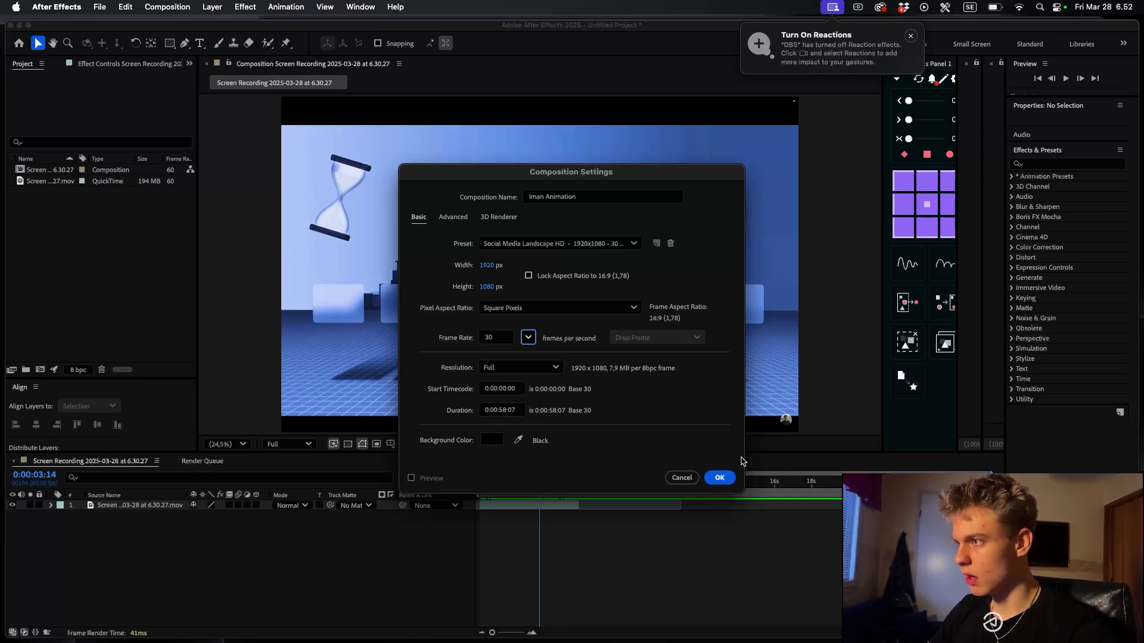
{"action": "left_click", "coordinate": [719, 477]}
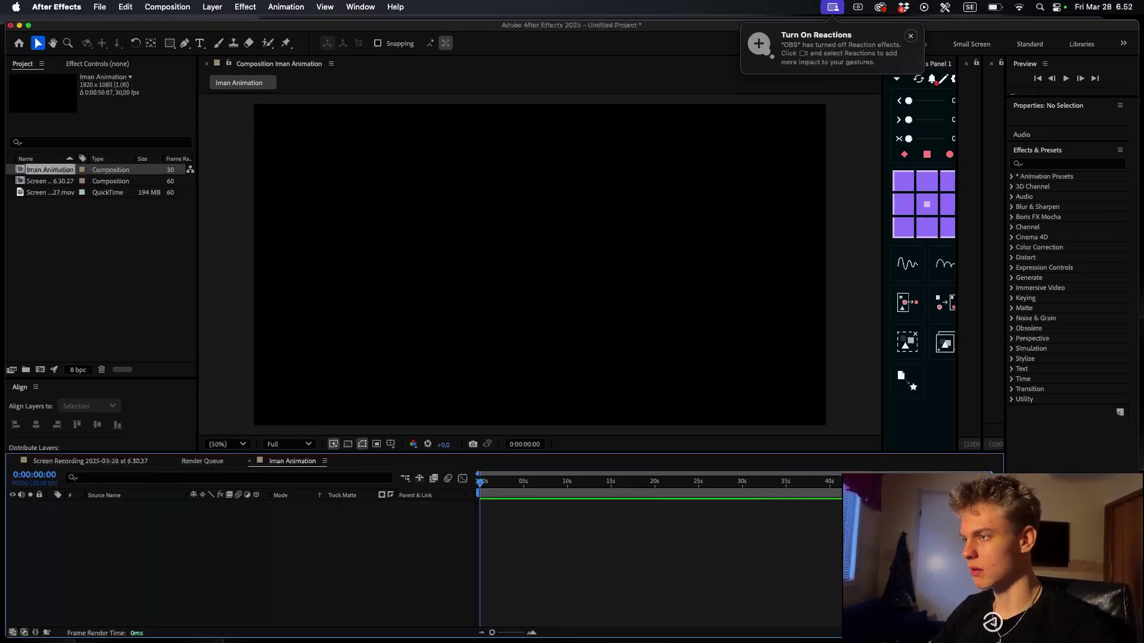
- Import the vector art files Bill, City (Further), City, Cup and Hourglass into the project
{"action": "key", "text": "super+Tab"}
{"action": "left_click_drag", "start_coordinate": [481, 113], "coordinate": [515, 245]}
{"action": "left_click_drag", "start_coordinate": [478, 364], "coordinate": [691, 256]}
{"action": "left_click_drag", "start_coordinate": [471, 305], "coordinate": [43, 174]}
{"action": "left_click", "coordinate": [99, 294]}
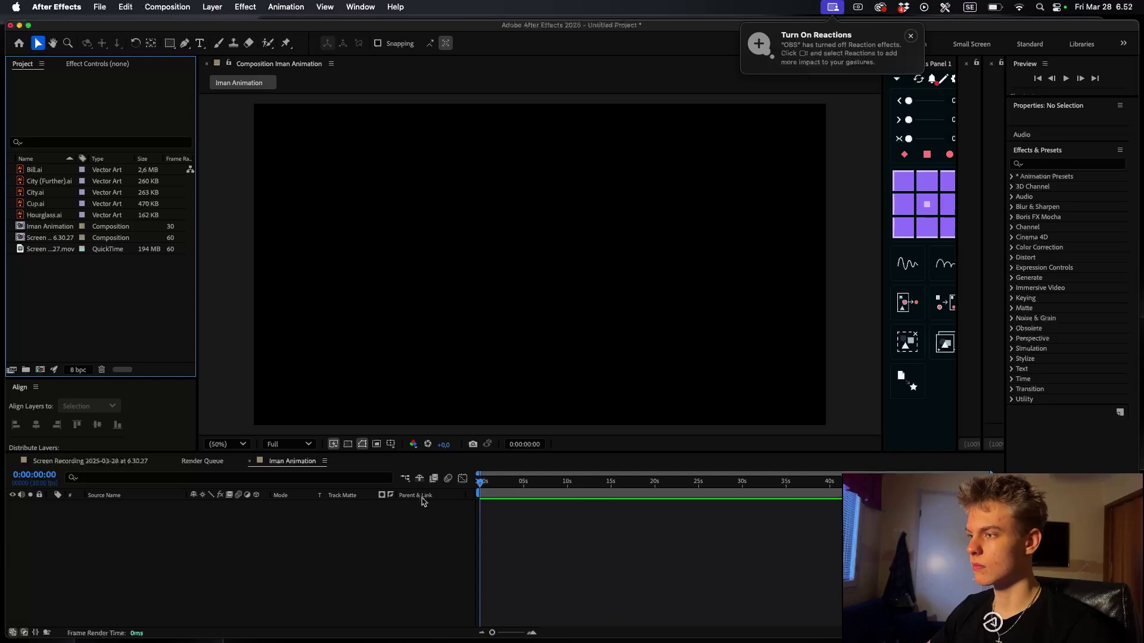
- Add a black solid layer to the Iman Animation composition
{"action": "left_click", "coordinate": [140, 463]}
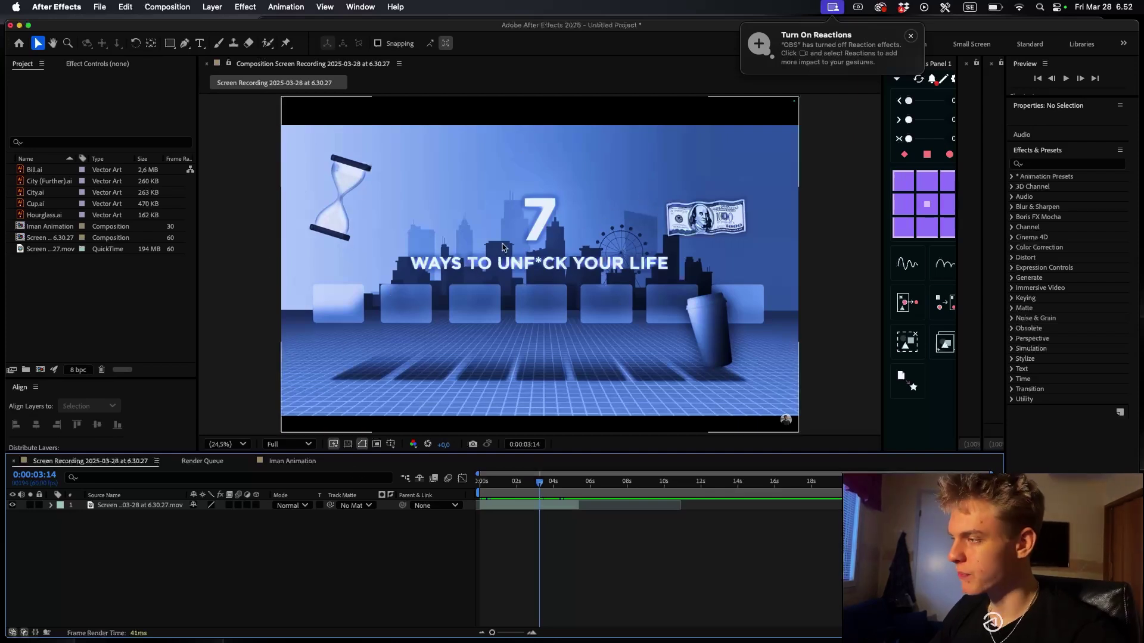
{"action": "left_click", "coordinate": [292, 461]}
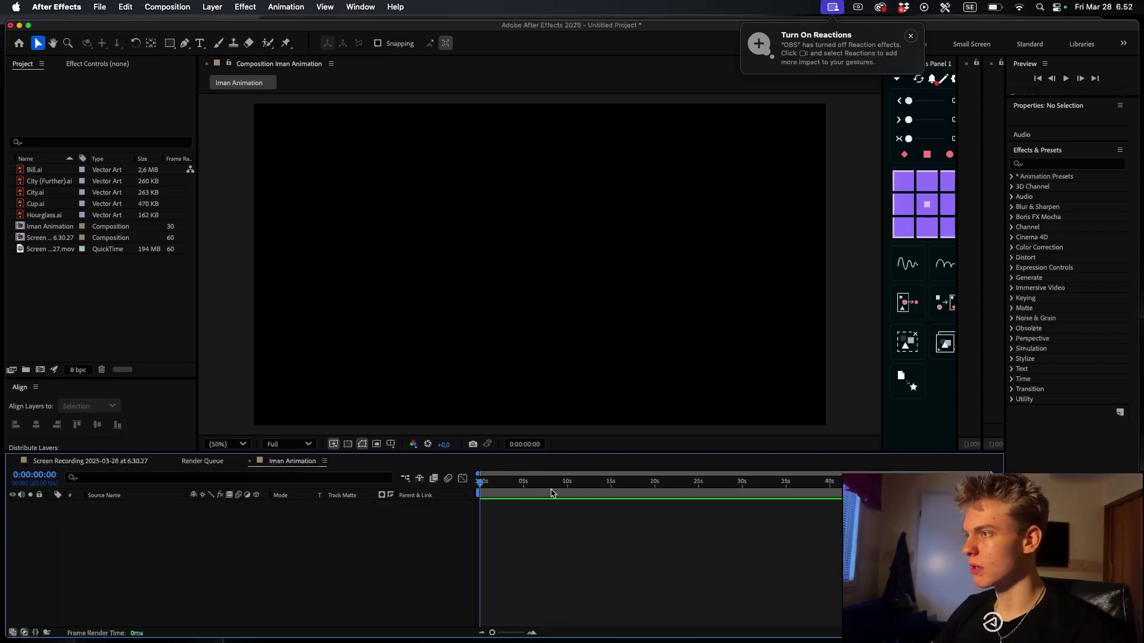
{"action": "right_click", "coordinate": [501, 516]}
{"action": "mouse_move", "coordinate": [531, 484]}
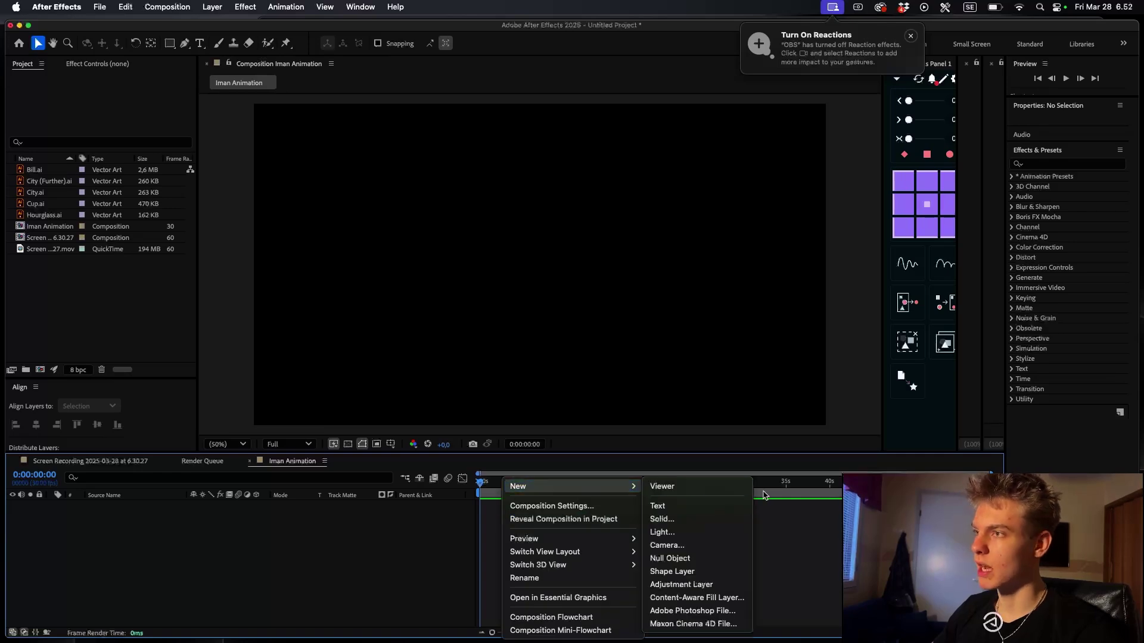
{"action": "left_click", "coordinate": [677, 519]}
{"action": "left_click", "coordinate": [688, 449]}
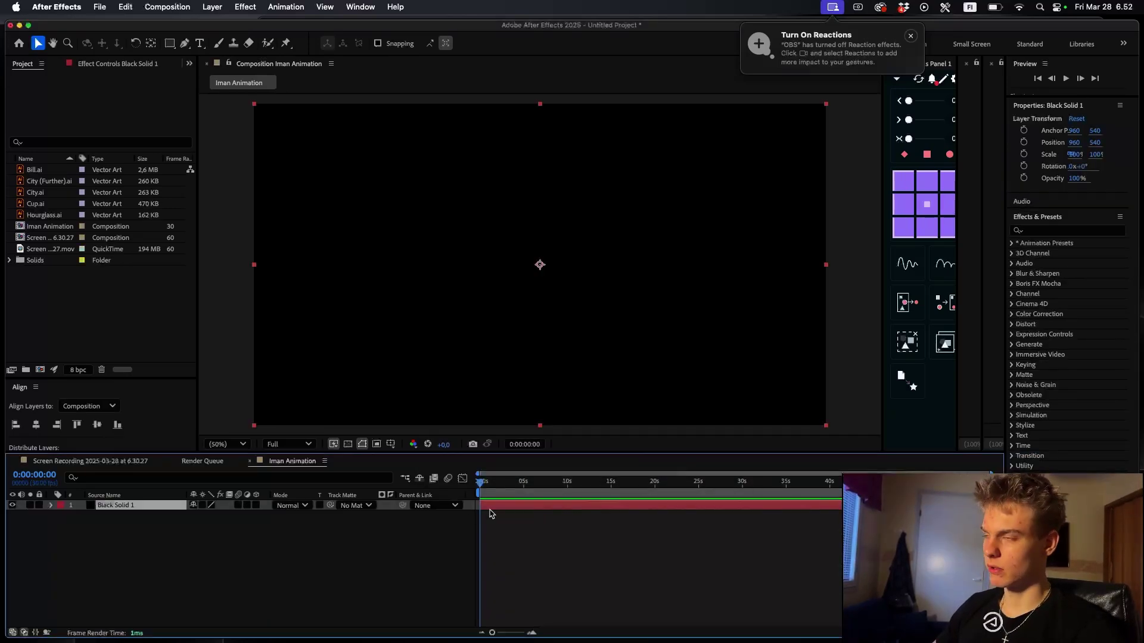
- Apply the Gradient Ramp effect to the black solid
{"action": "key", "text": "ctrl+space"}
{"action": "type", "text": "gradien"}
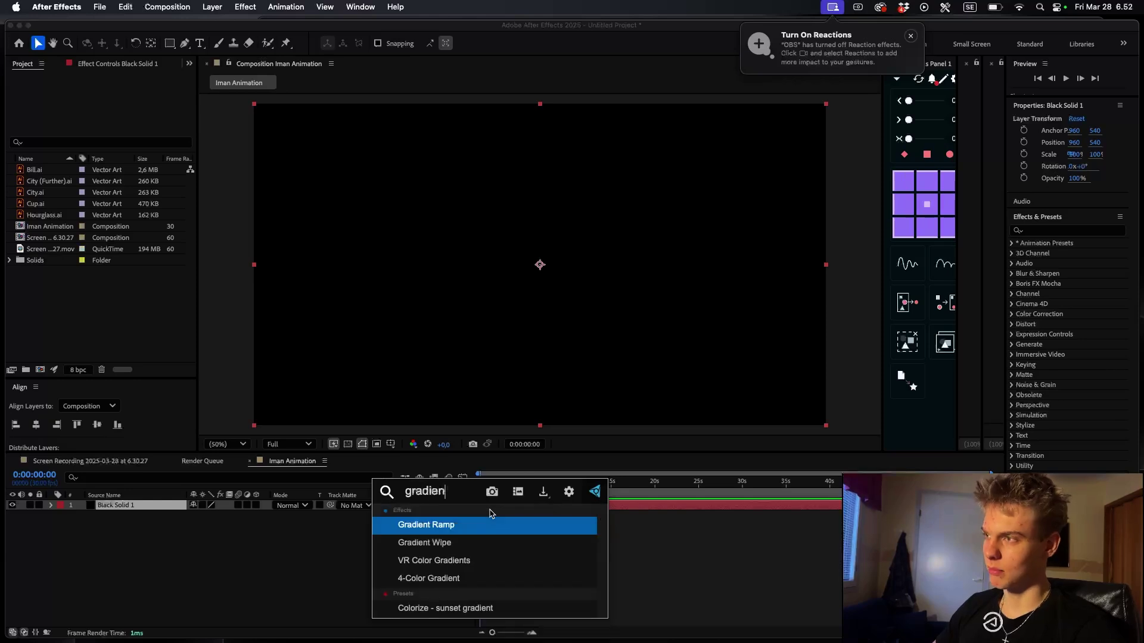
{"action": "left_click", "coordinate": [419, 524]}
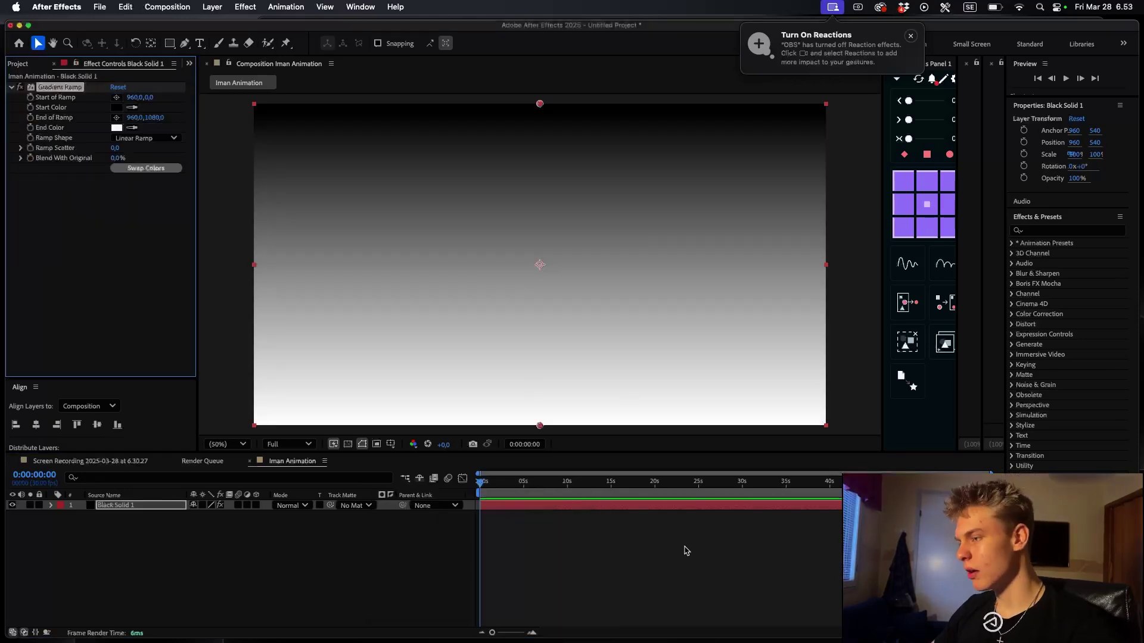
- Make the gradient horizontal, with End of Ramp at about 4, 536 and Start of Ramp at about 1932, 512
{"action": "key", "text": "comma"}
{"action": "key", "text": "comma"}
{"action": "left_click", "coordinate": [116, 117]}
{"action": "left_click", "coordinate": [397, 264]}
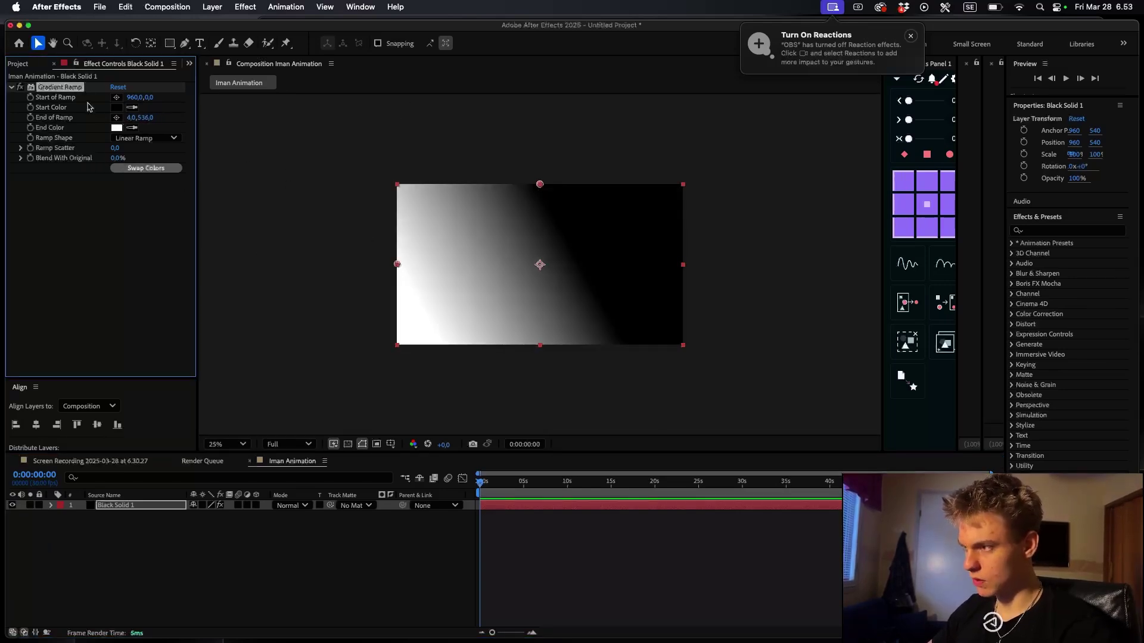
{"action": "left_click", "coordinate": [116, 99]}
{"action": "left_click", "coordinate": [684, 260]}
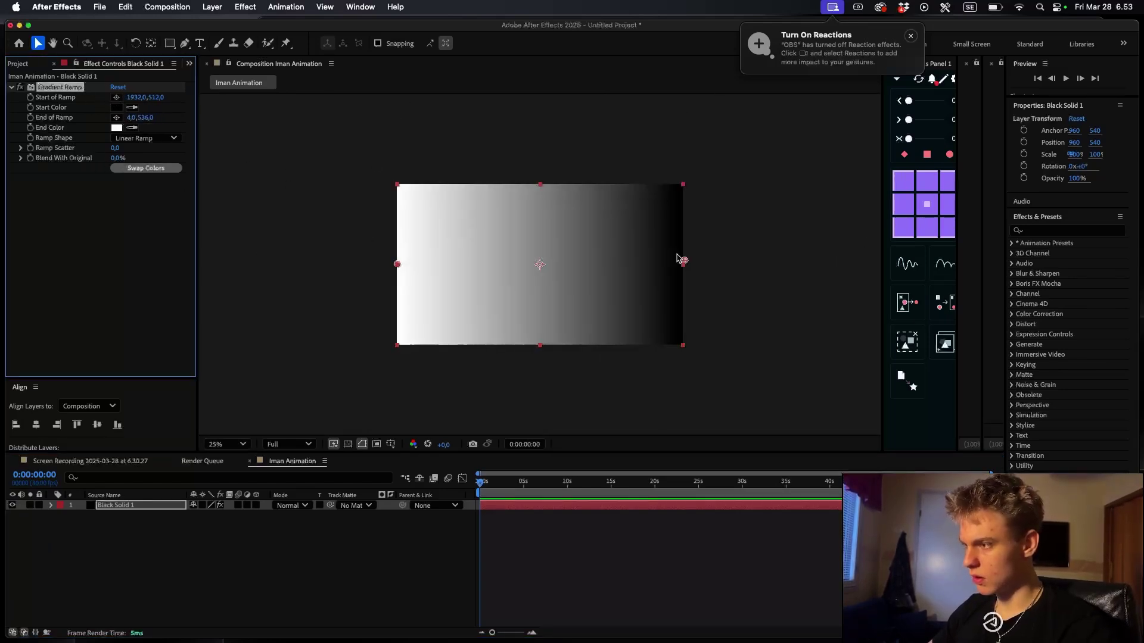
- Set the gradient's End Color to pale cyan CBFAFF
{"action": "left_click", "coordinate": [117, 128]}
{"action": "left_click_drag", "start_coordinate": [610, 345], "coordinate": [610, 335]}
{"action": "left_click_drag", "start_coordinate": [469, 277], "coordinate": [476, 247]}
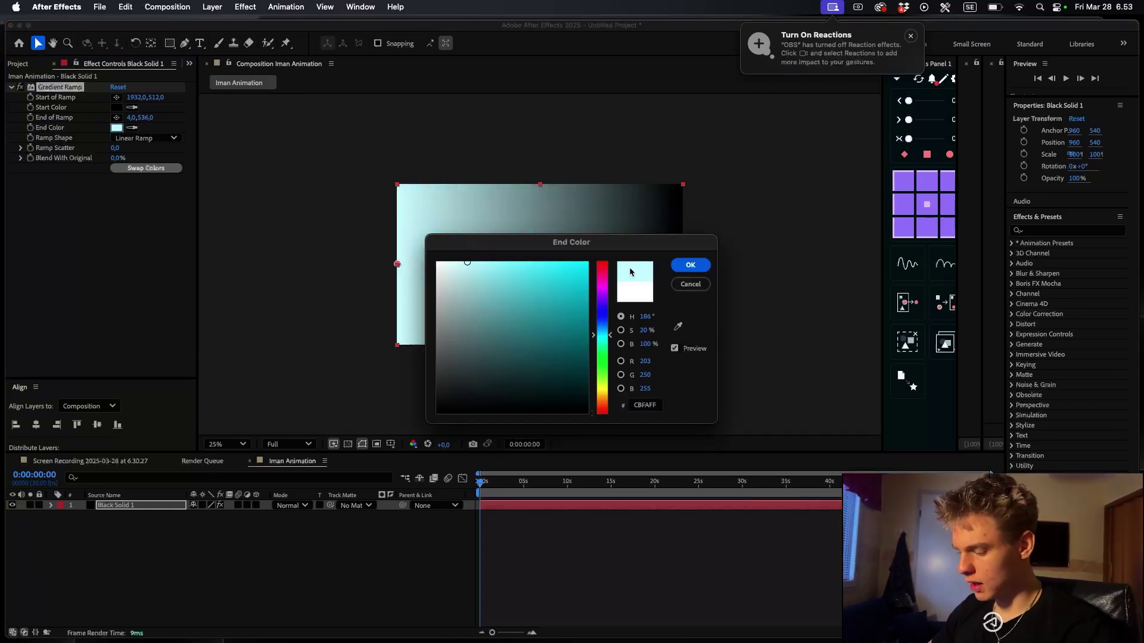
{"action": "left_click", "coordinate": [691, 265]}
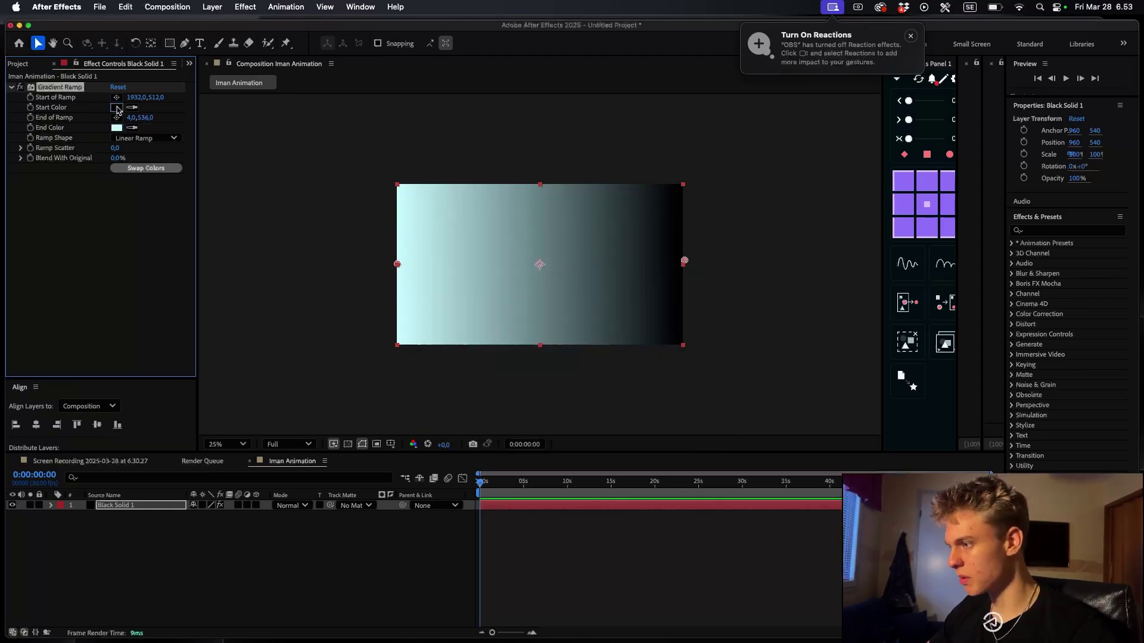
- Set the gradient's Start Color to a bright medium blue
{"action": "left_click", "coordinate": [116, 108]}
{"action": "left_click", "coordinate": [607, 331]}
{"action": "mouse_move", "coordinate": [569, 313]}
{"action": "left_mouse_down"}
{"action": "mouse_move", "coordinate": [558, 243]}
{"action": "mouse_move", "coordinate": [632, 307]}
{"action": "left_mouse_up"}
{"action": "left_click_drag", "start_coordinate": [676, 398], "coordinate": [676, 384]}
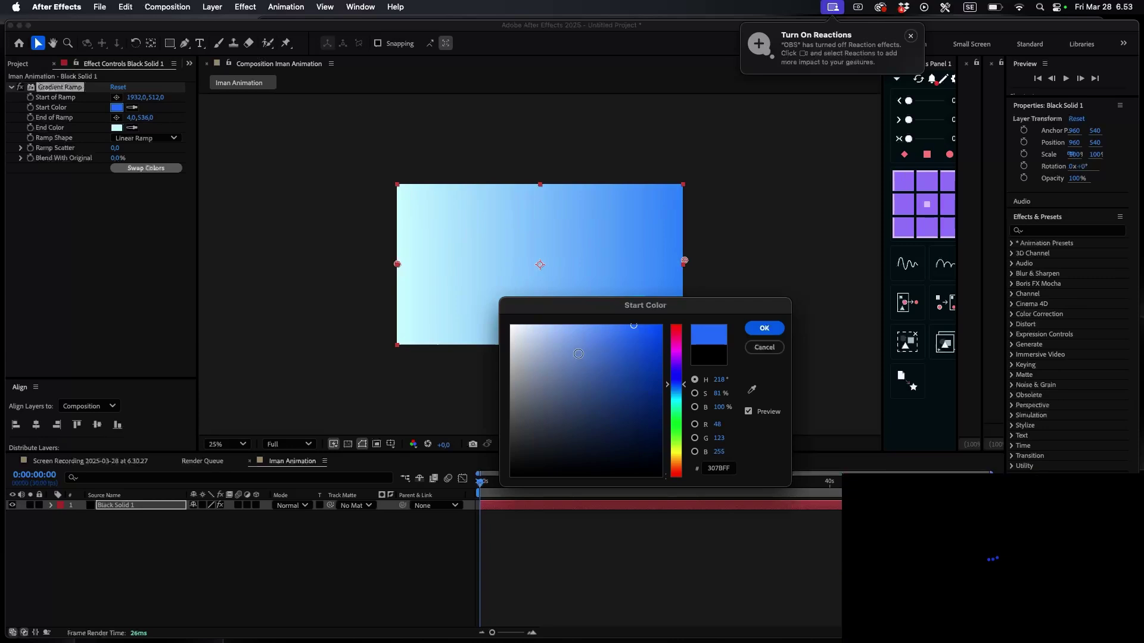
{"action": "left_click", "coordinate": [765, 329]}
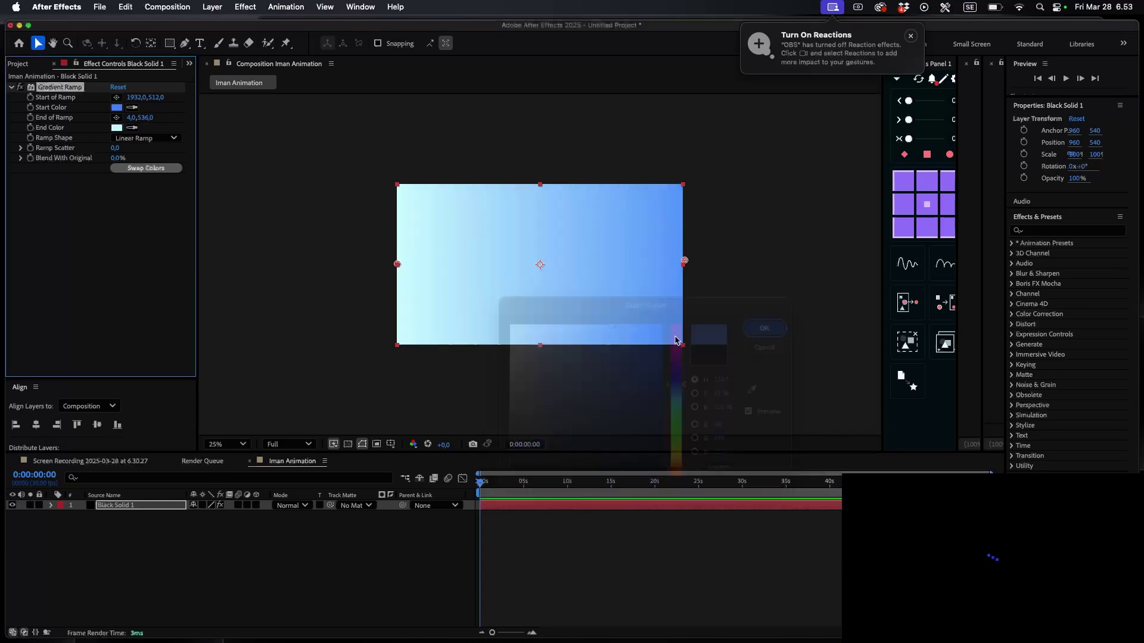
- Refine the gradient colors to near-white F6FEFF for End Color and 5481FF for Start Color
{"action": "left_click", "coordinate": [117, 127]}
{"action": "left_click_drag", "start_coordinate": [465, 257], "coordinate": [442, 244]}
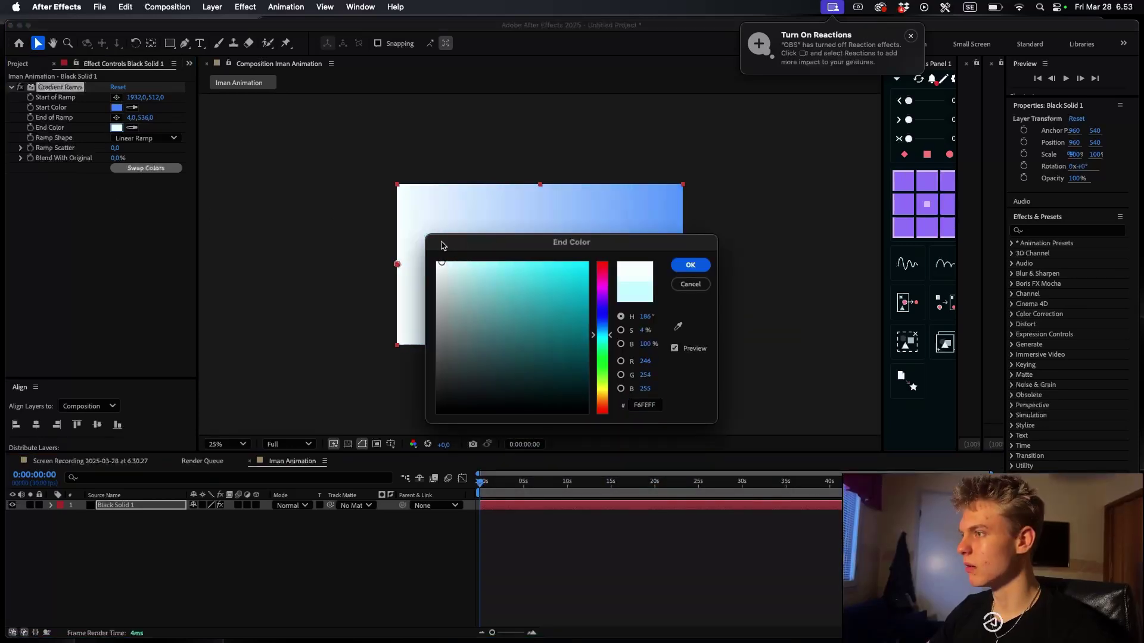
{"action": "left_click", "coordinate": [690, 265]}
{"action": "left_click", "coordinate": [117, 107]}
{"action": "left_click", "coordinate": [601, 319]}
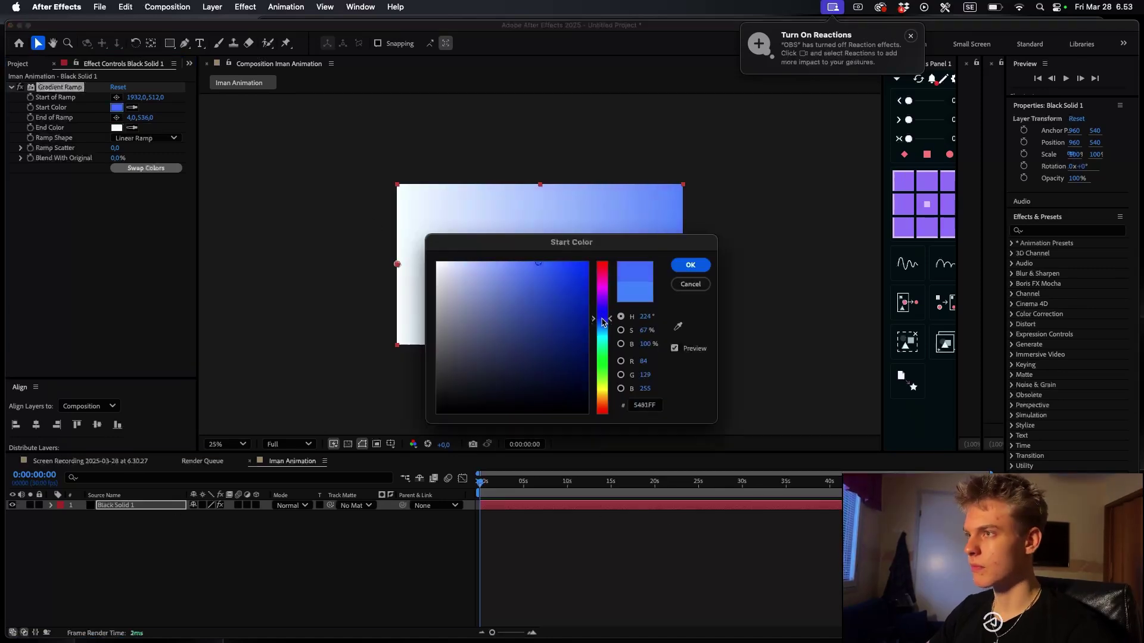
{"action": "left_click", "coordinate": [691, 265]}
{"action": "left_click", "coordinate": [613, 587]}
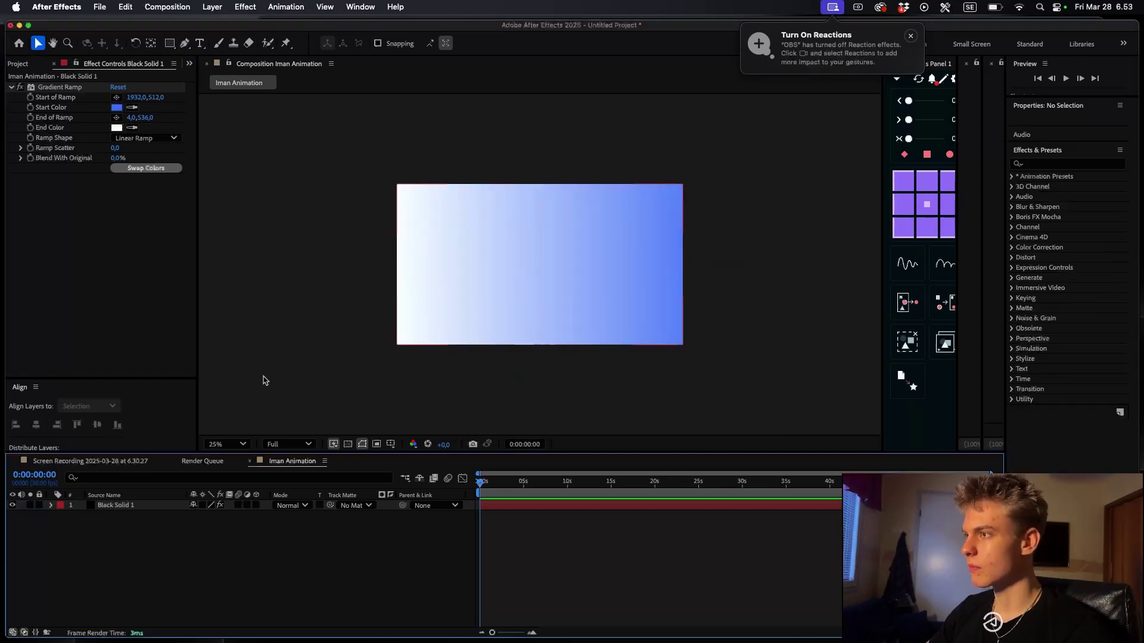
- Compare the gradient background with the reference screen recording composition
{"action": "left_click", "coordinate": [97, 465]}
{"action": "left_click", "coordinate": [287, 463]}
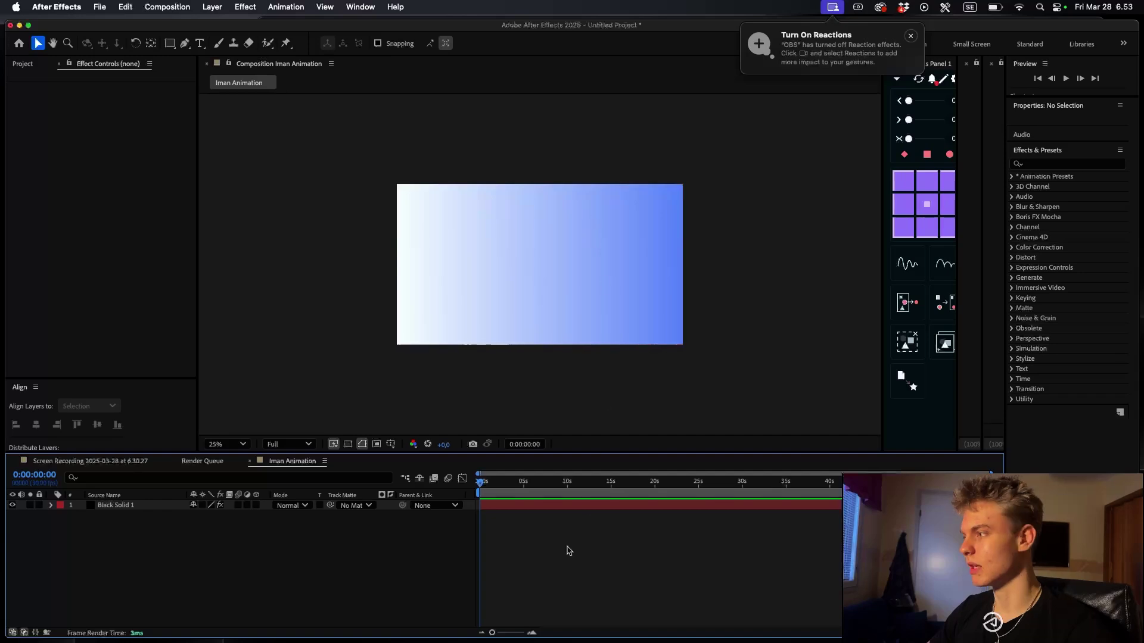
{"action": "left_click", "coordinate": [86, 461]}
{"action": "left_click", "coordinate": [291, 461]}
{"action": "left_click", "coordinate": [89, 461]}
{"action": "left_click", "coordinate": [291, 461]}
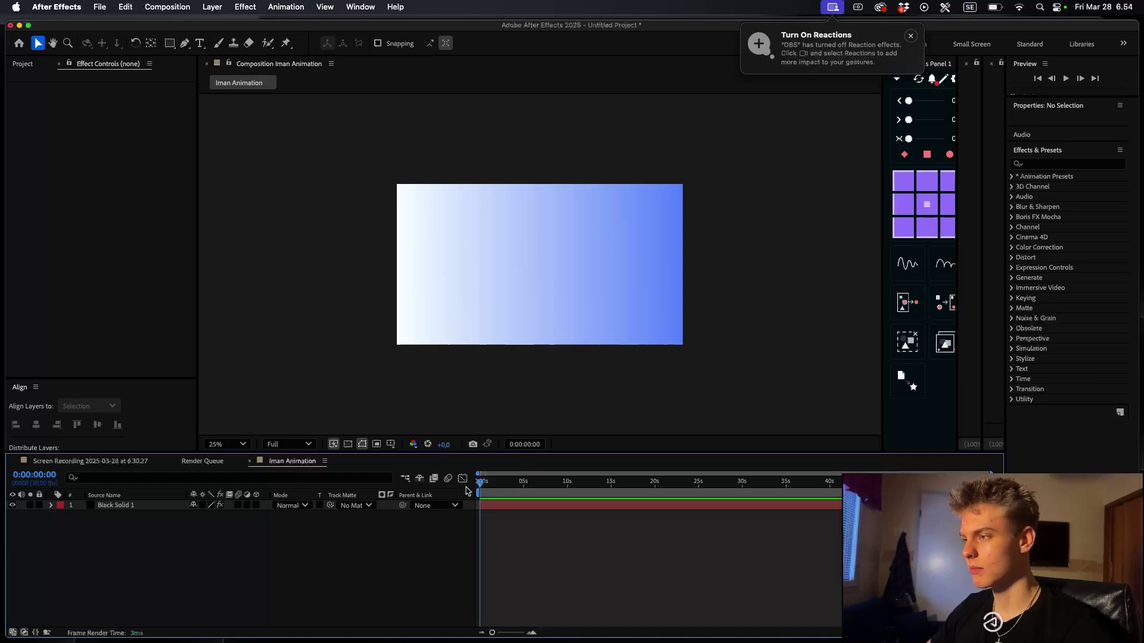
{"action": "left_click", "coordinate": [503, 504]}
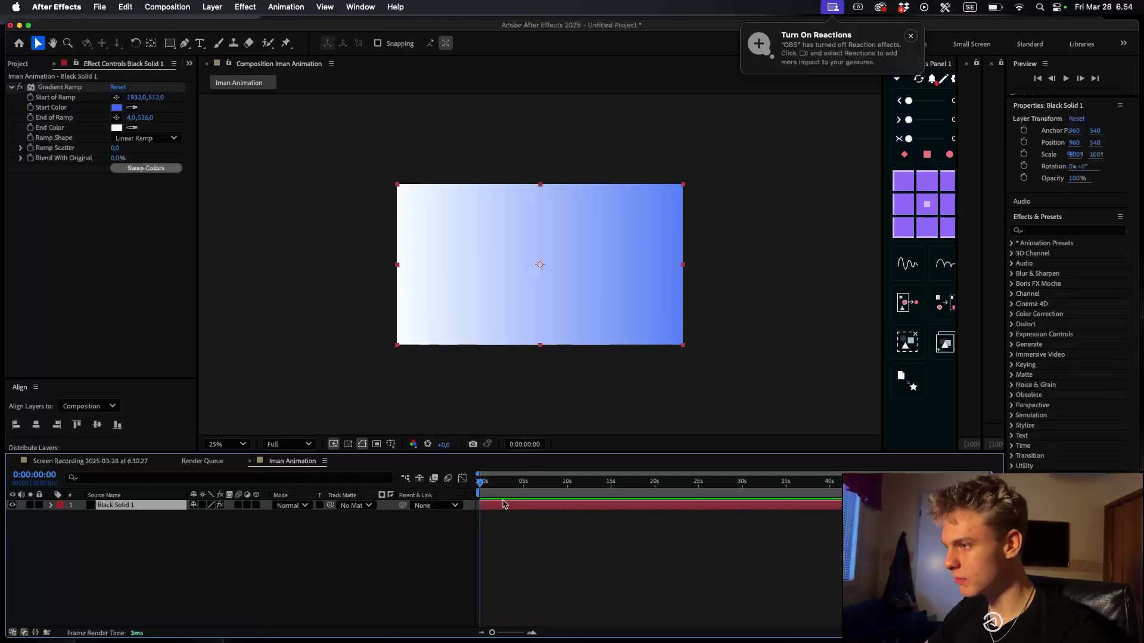
{"action": "left_click", "coordinate": [509, 564]}
{"action": "left_click_drag", "start_coordinate": [514, 480], "coordinate": [529, 478]}
{"action": "key", "text": "Home"}
- Duplicate the gradient solid and change the copy's End Color to a light blue
{"action": "left_click", "coordinate": [499, 507]}
{"action": "key", "text": "super+d"}
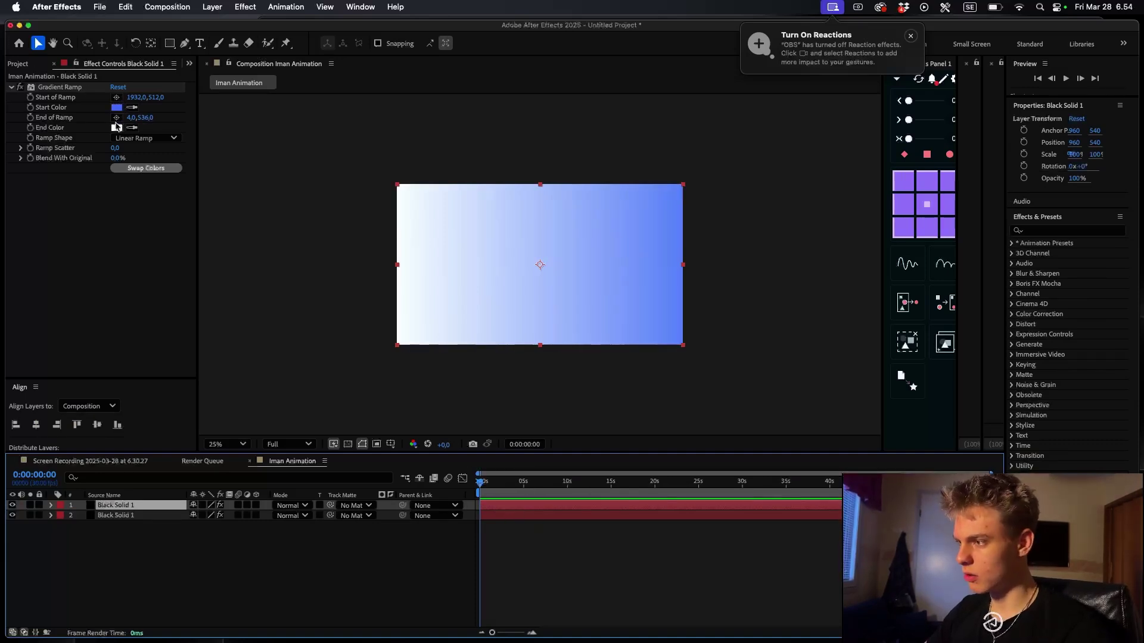
{"action": "left_click", "coordinate": [116, 127]}
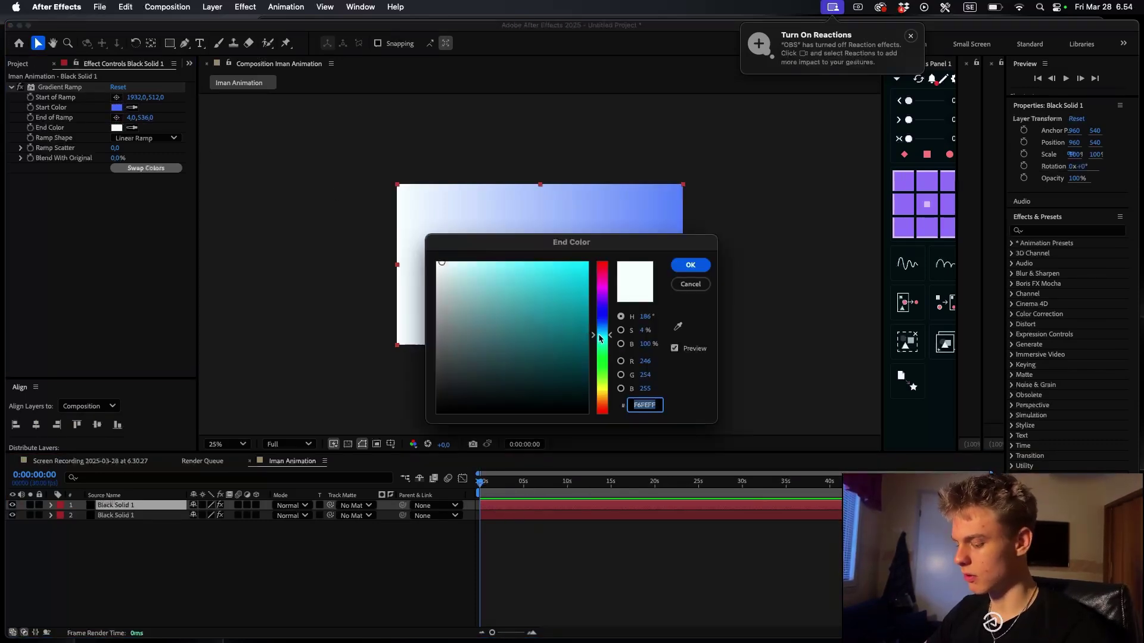
{"action": "left_click_drag", "start_coordinate": [600, 338], "coordinate": [612, 322]}
{"action": "left_click_drag", "start_coordinate": [450, 275], "coordinate": [492, 254]}
{"action": "left_click", "coordinate": [690, 265]}
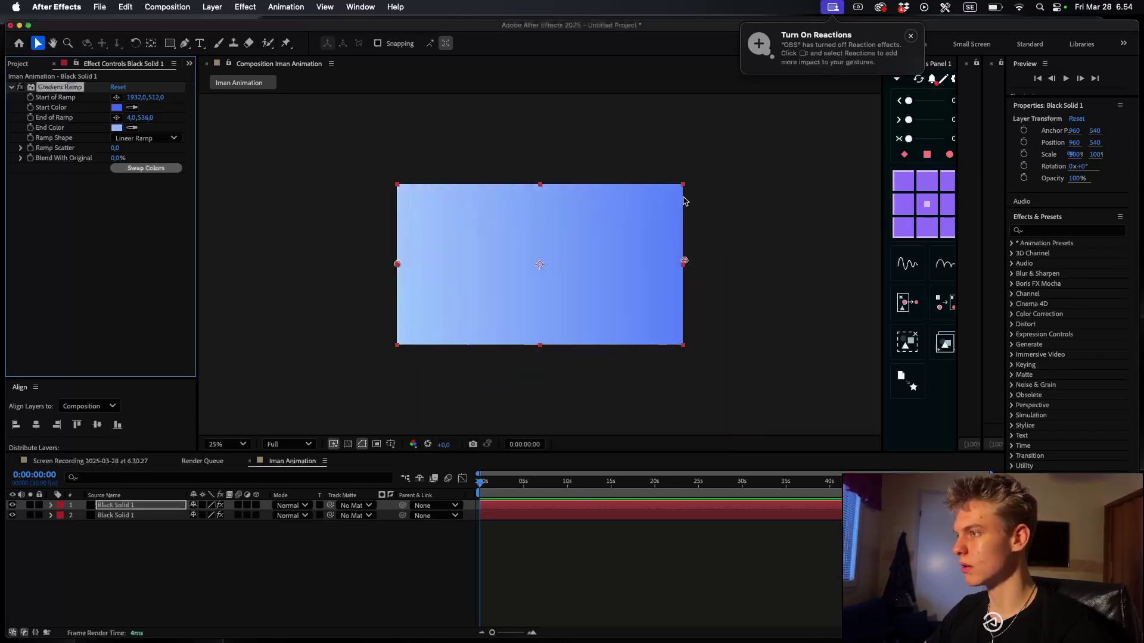
- Apply the Grid effect to the duplicated solid
{"action": "key", "text": "ctrl+space"}
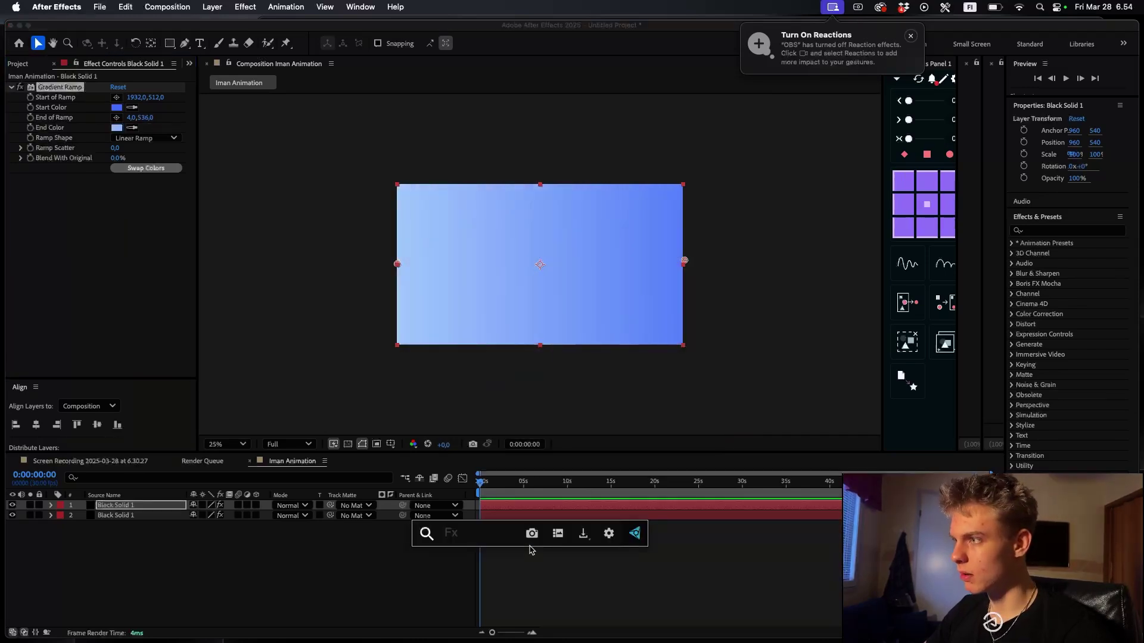
{"action": "key", "text": "Escape"}
{"action": "key", "text": "Return"}
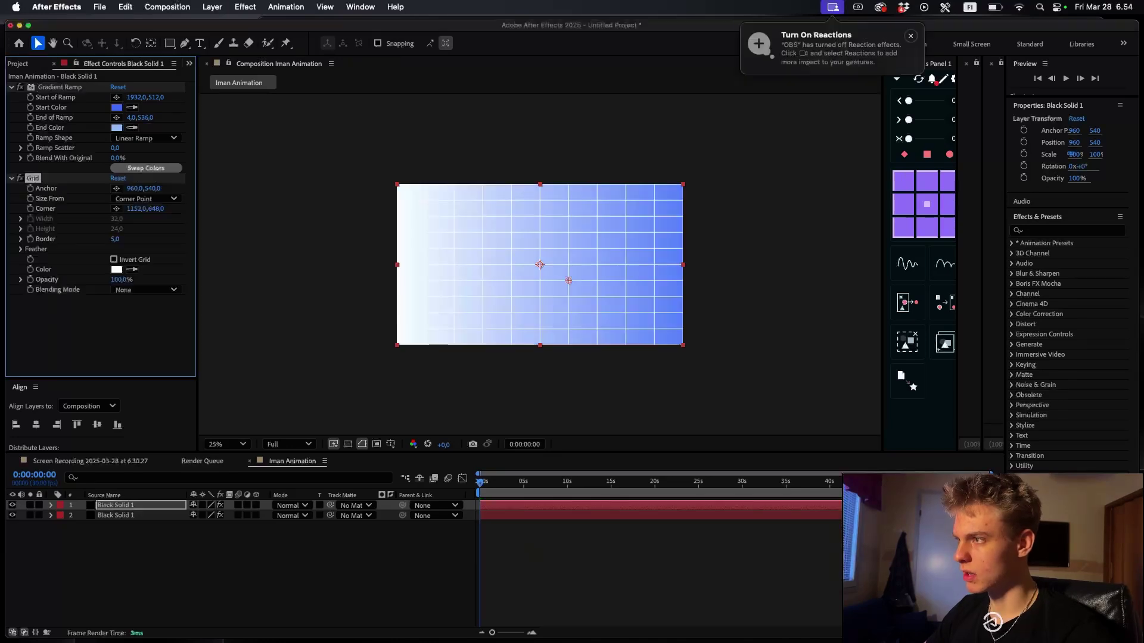
- Shrink the grid cells by moving the grid's Corner point to about 1004, 586
{"action": "scroll", "coordinate": [566, 264], "scroll_direction": "up", "scroll_amount": 2}
{"action": "scroll", "coordinate": [546, 279], "scroll_direction": "down", "scroll_amount": 2}
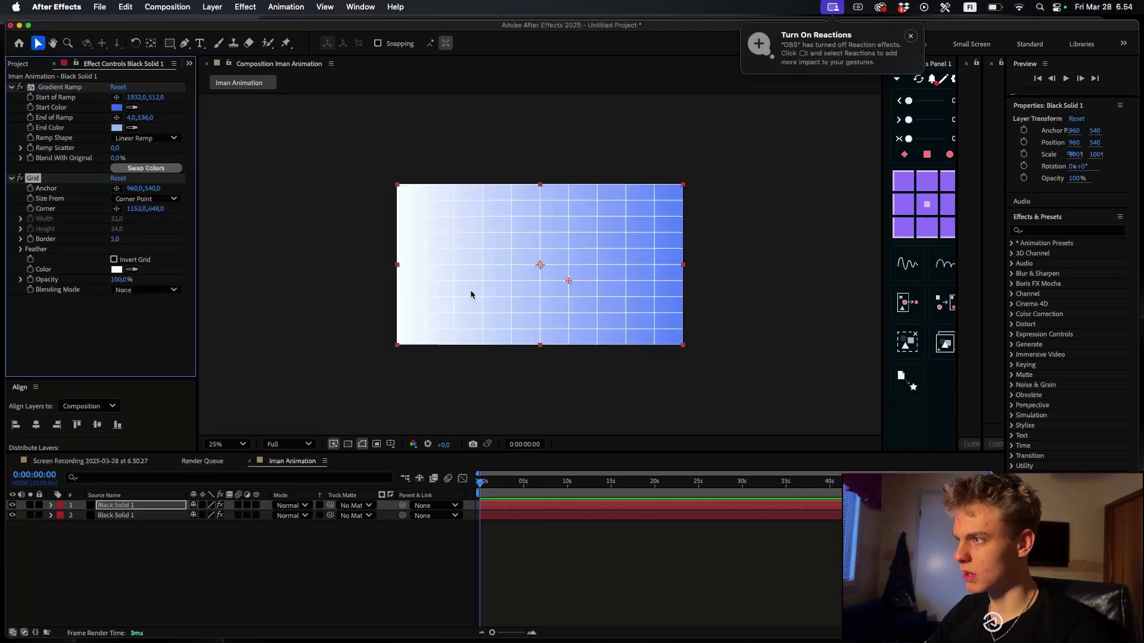
{"action": "key", "text": "period"}
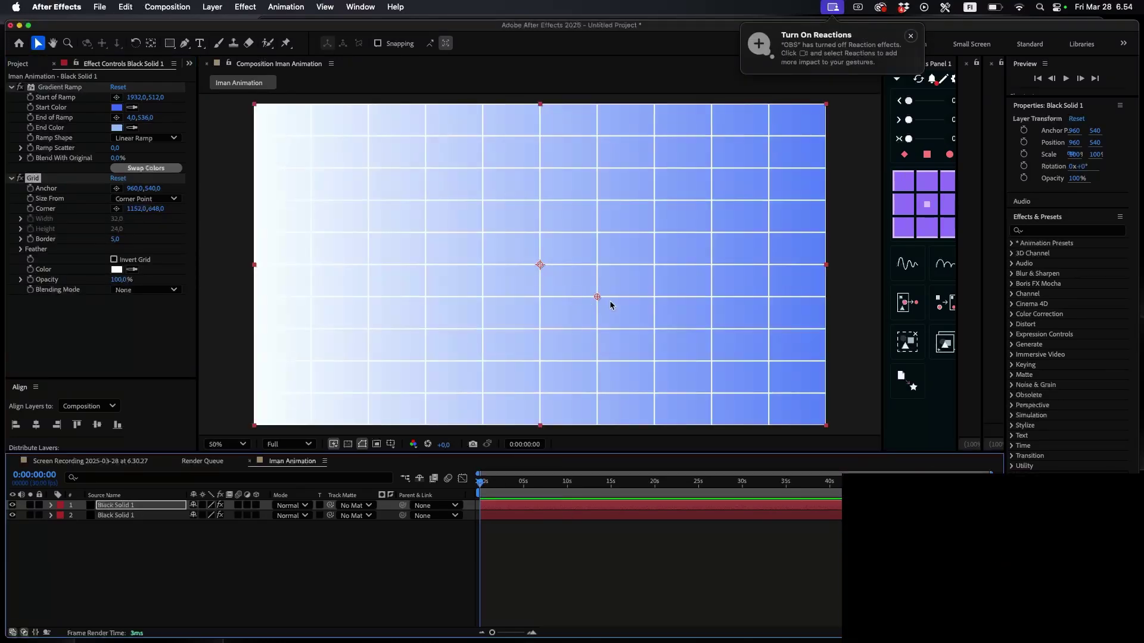
{"action": "left_click_drag", "start_coordinate": [597, 297], "coordinate": [553, 279]}
{"action": "key", "text": "comma"}
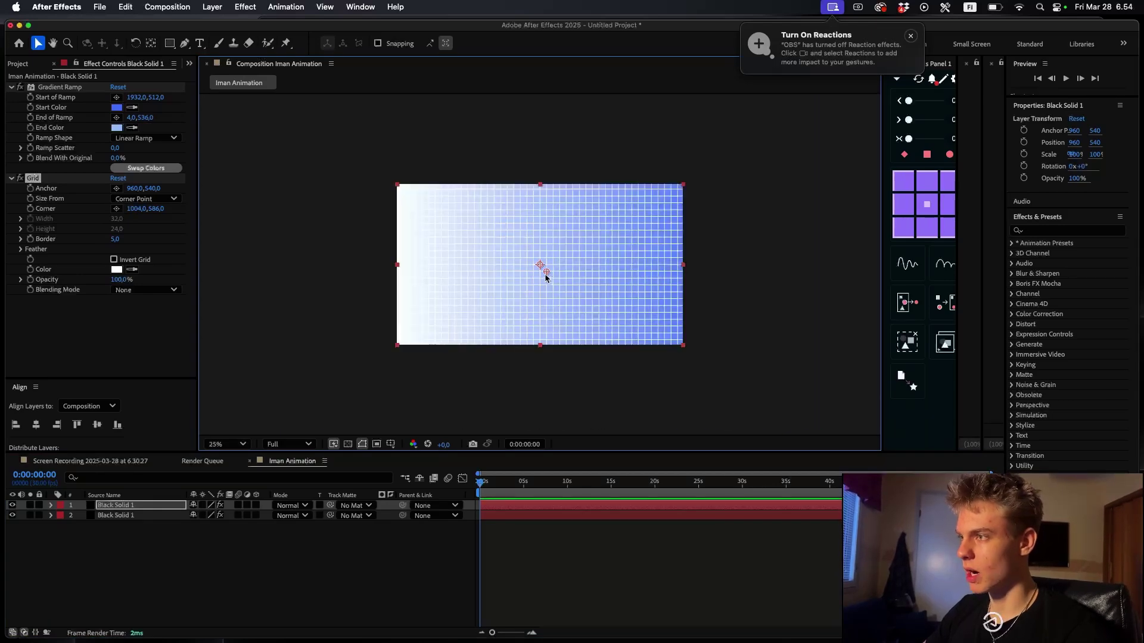
- Set the grid's Border to 3 and its Blending Mode to Normal so the gradient fills the solid
{"action": "key", "text": "period"}
{"action": "key", "text": "comma"}
{"action": "left_click", "coordinate": [119, 239]}
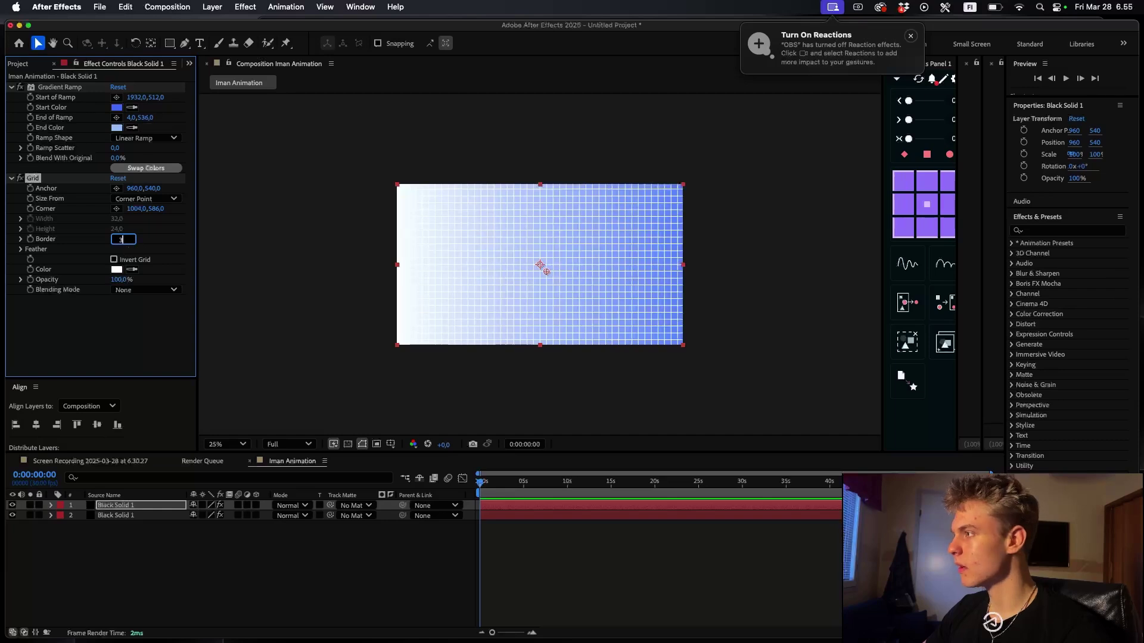
{"action": "type", "text": "3"}
{"action": "key", "text": "Return"}
{"action": "left_click_drag", "start_coordinate": [121, 284], "coordinate": [116, 280]}
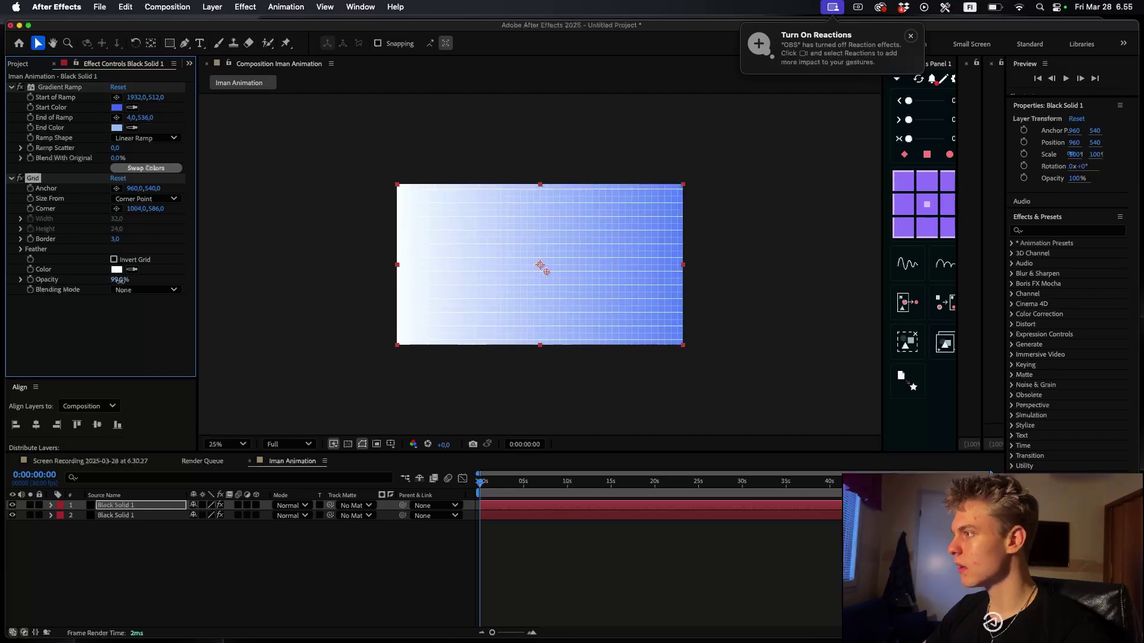
{"action": "left_click_drag", "start_coordinate": [131, 285], "coordinate": [134, 284]}
{"action": "left_click", "coordinate": [146, 292]}
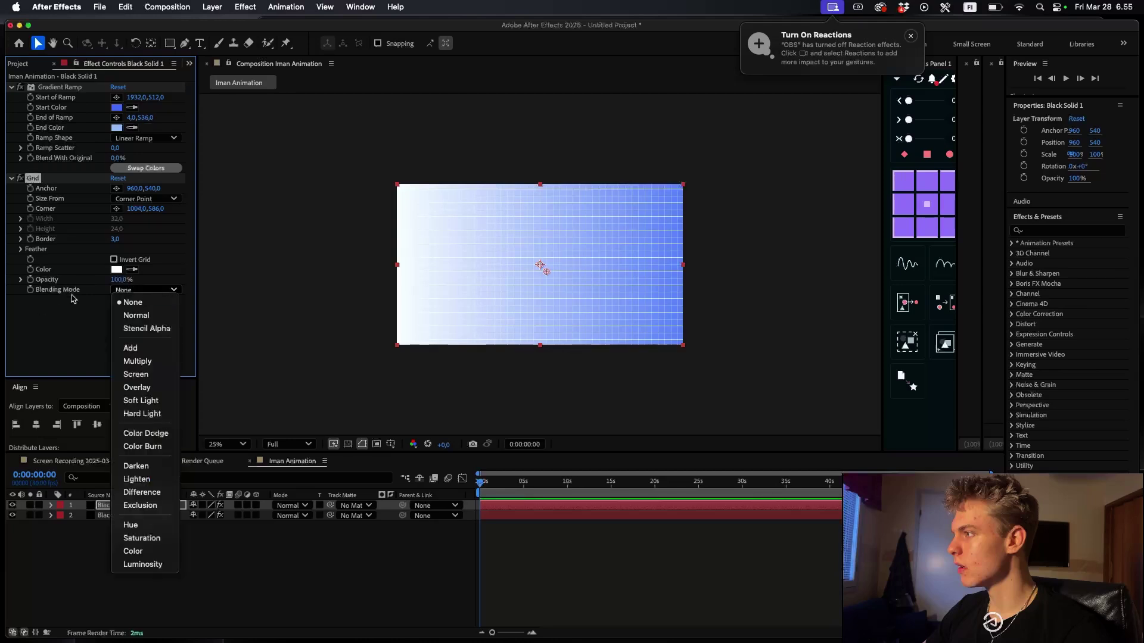
{"action": "left_click", "coordinate": [136, 316]}
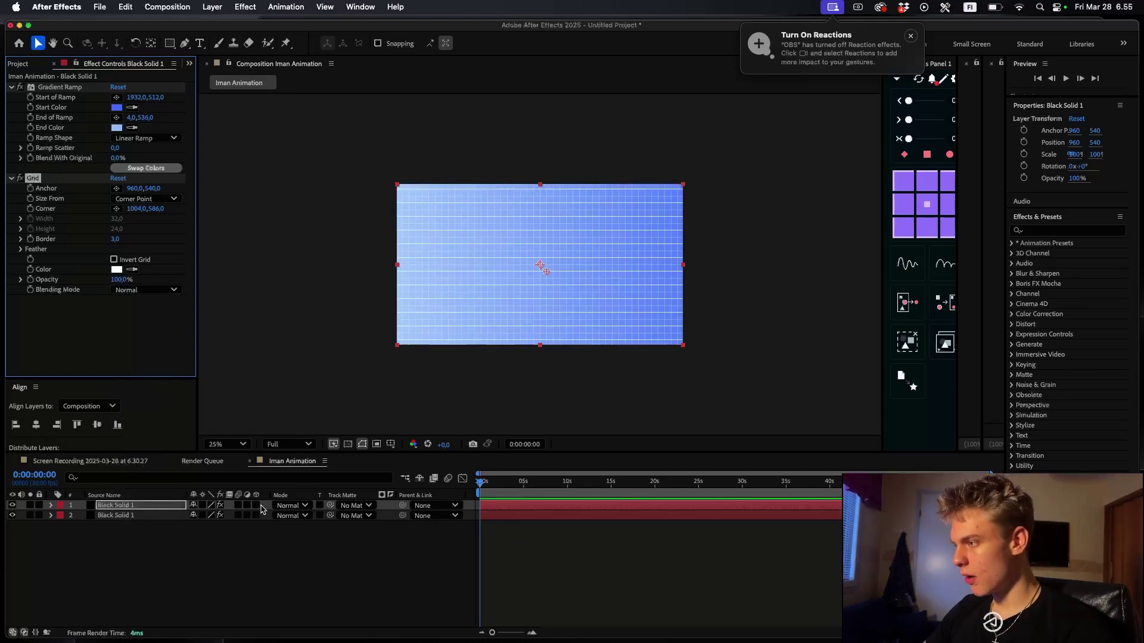
- Make the grid solid a 3D layer and lay it flat as a floor near the composition's lower edge
{"action": "left_click", "coordinate": [256, 507]}
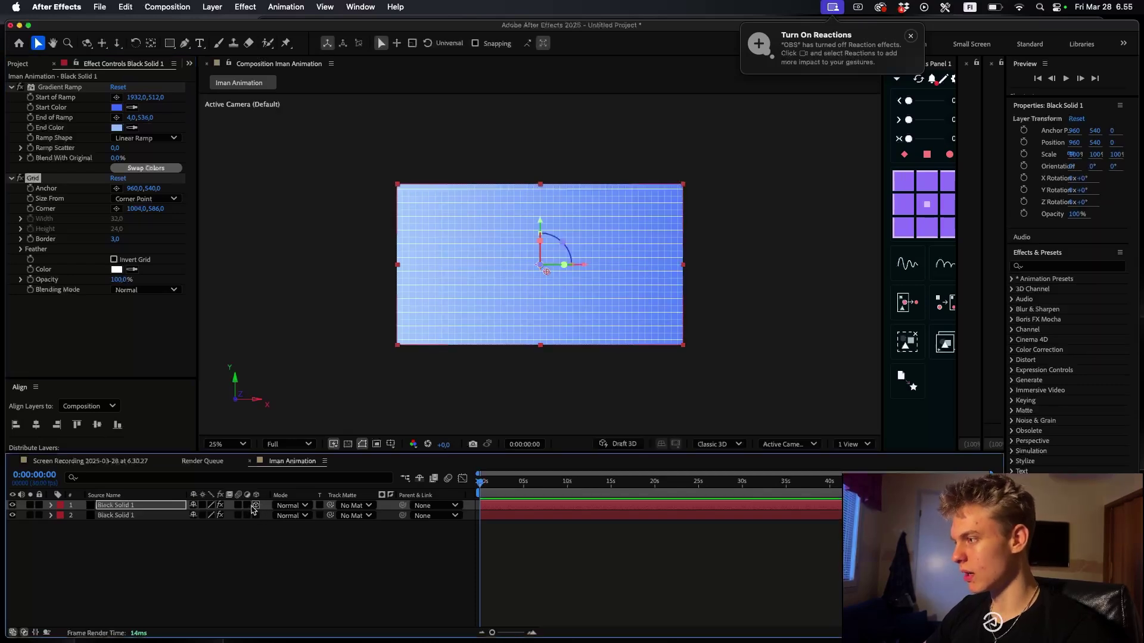
{"action": "scroll", "coordinate": [518, 266], "scroll_direction": "up", "scroll_amount": 2}
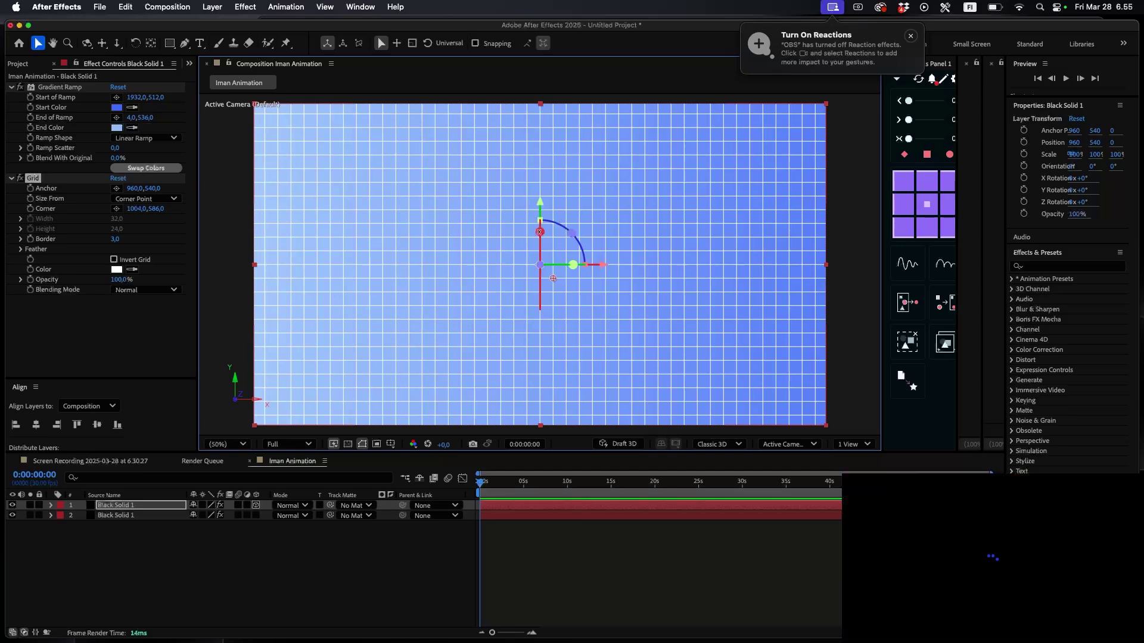
{"action": "left_click_drag", "start_coordinate": [553, 278], "coordinate": [555, 224]}
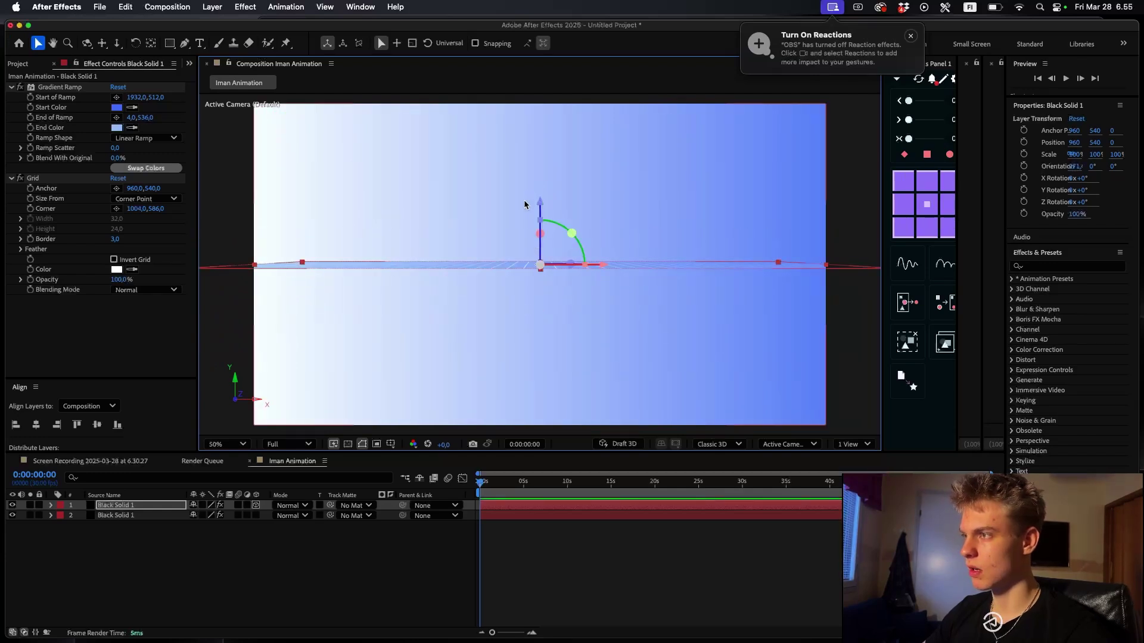
{"action": "left_click_drag", "start_coordinate": [539, 205], "coordinate": [542, 331]}
- Scale the grid floor to 227% and push it back to about 940 on the Z axis
{"action": "key", "text": "s"}
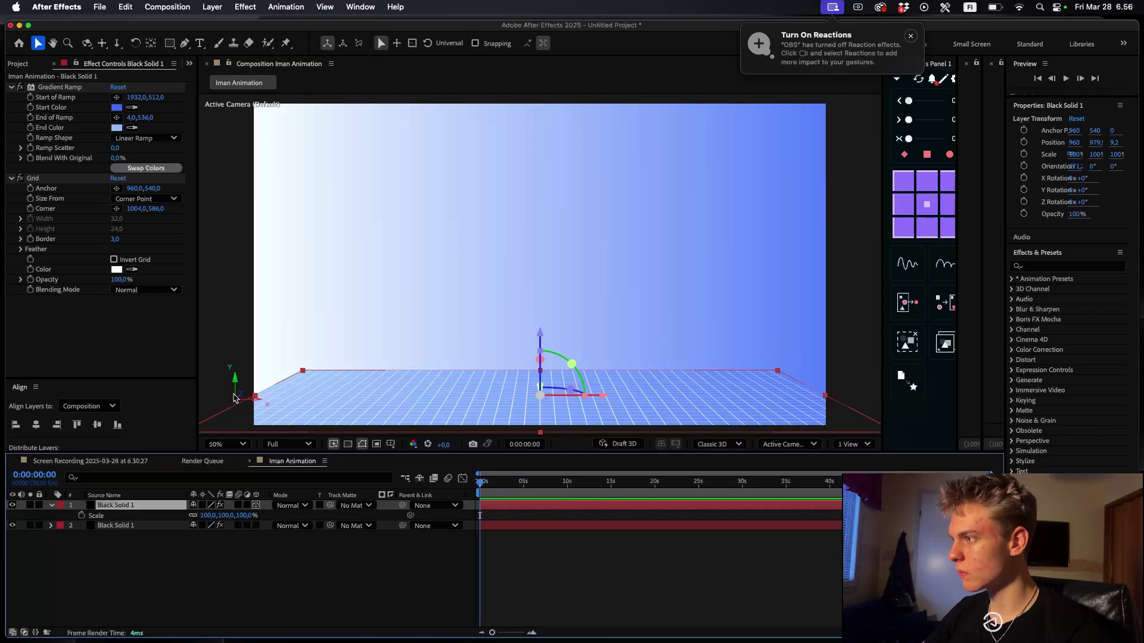
{"action": "left_click_drag", "start_coordinate": [216, 516], "coordinate": [291, 517]}
{"action": "left_click_drag", "start_coordinate": [533, 340], "coordinate": [535, 365]}
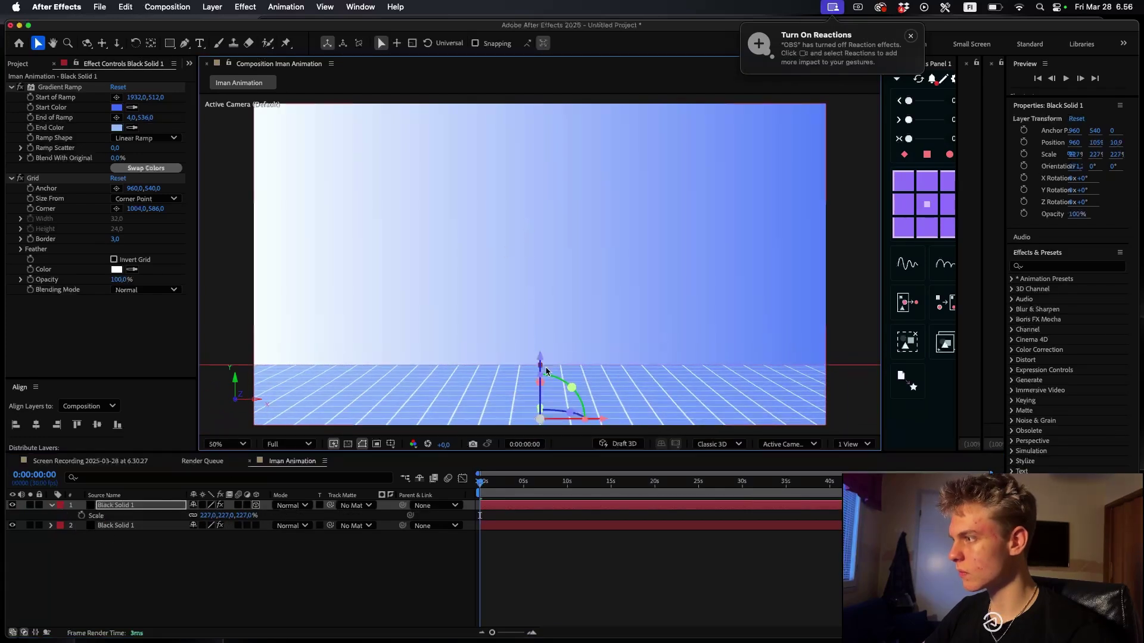
{"action": "left_click_drag", "start_coordinate": [540, 411], "coordinate": [559, 370]}
{"action": "left_click", "coordinate": [545, 566]}
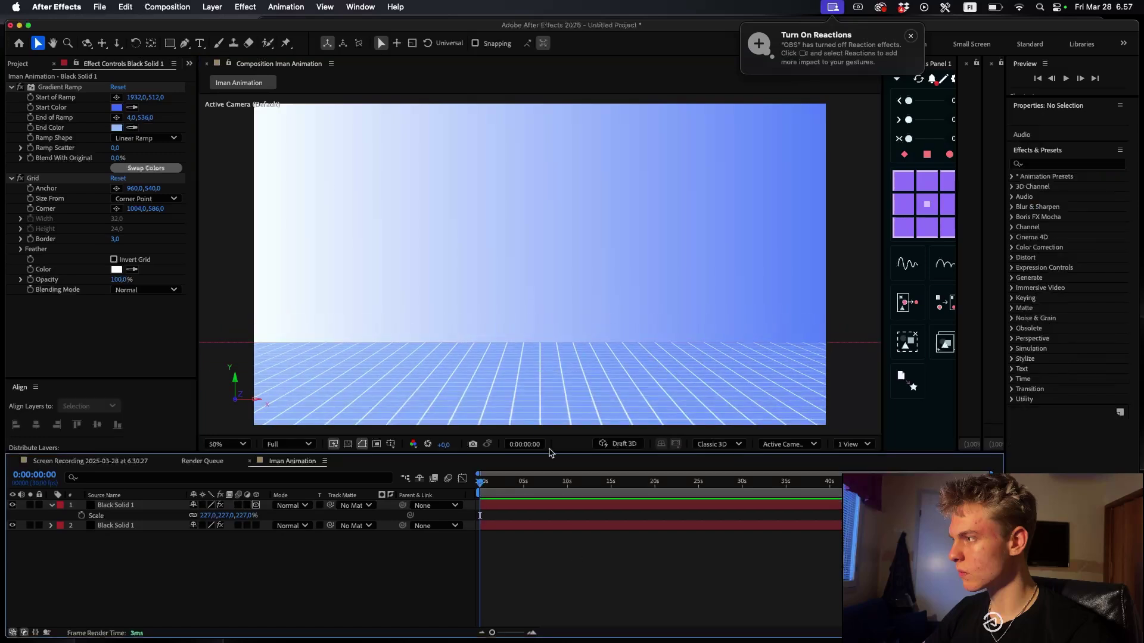
- Apply CC RepeTile to the grid floor and set Expand Up to 1601
{"action": "left_click", "coordinate": [540, 394]}
{"action": "key", "text": "ctrl+space"}
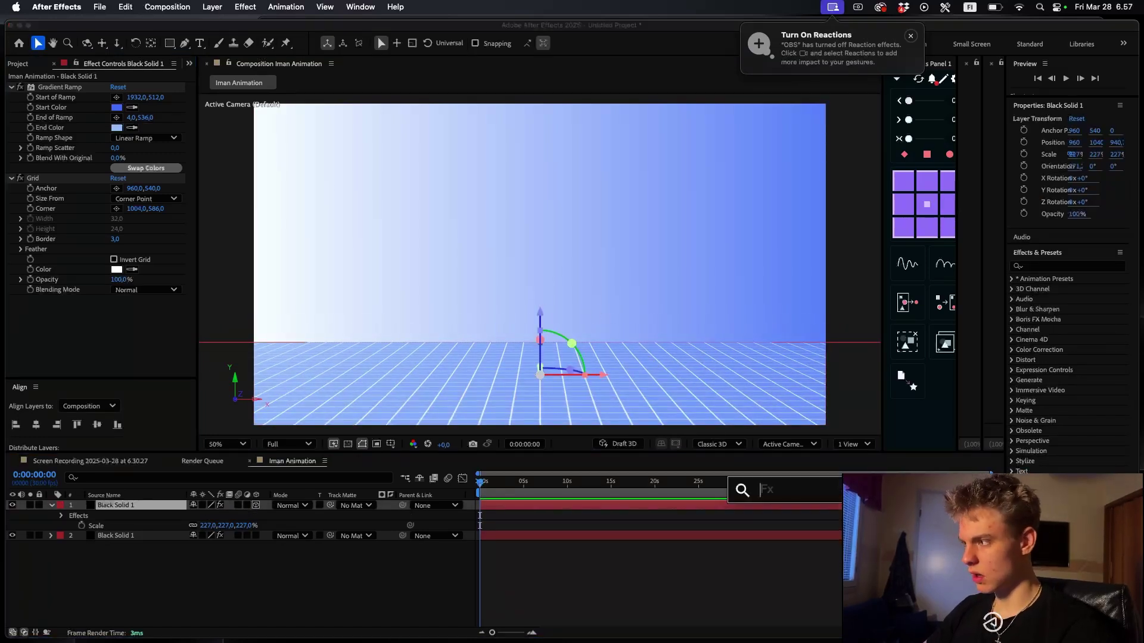
{"action": "type", "text": "cc repeti"}
{"action": "key", "text": "Return"}
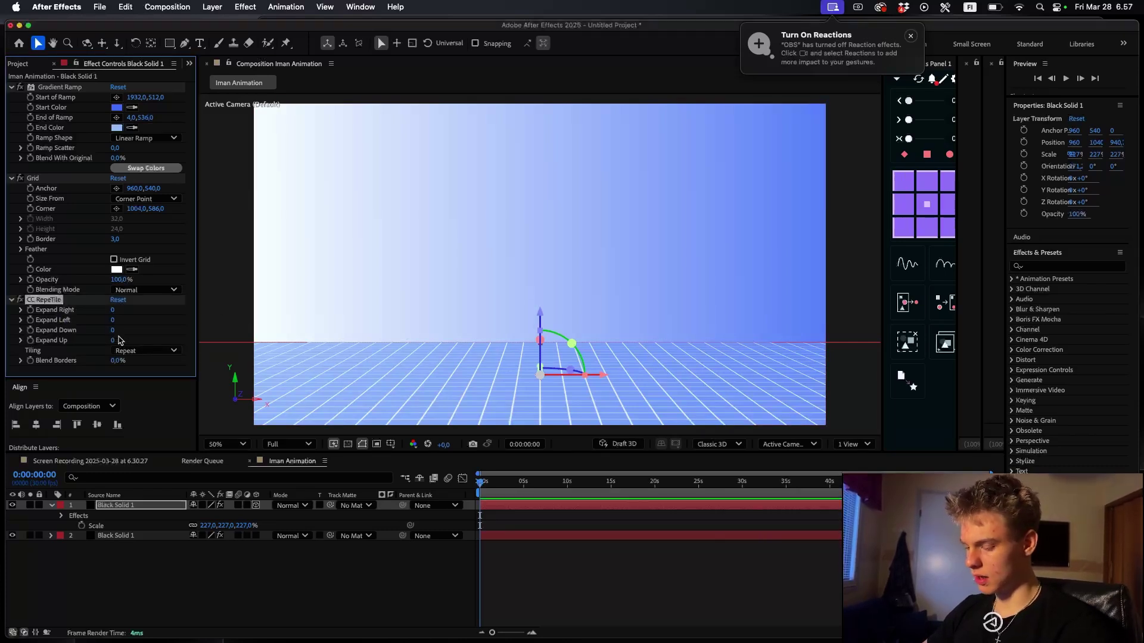
{"action": "key", "text": "space"}
{"action": "key", "text": "space"}
{"action": "left_click_drag", "start_coordinate": [113, 340], "coordinate": [11, 355]}
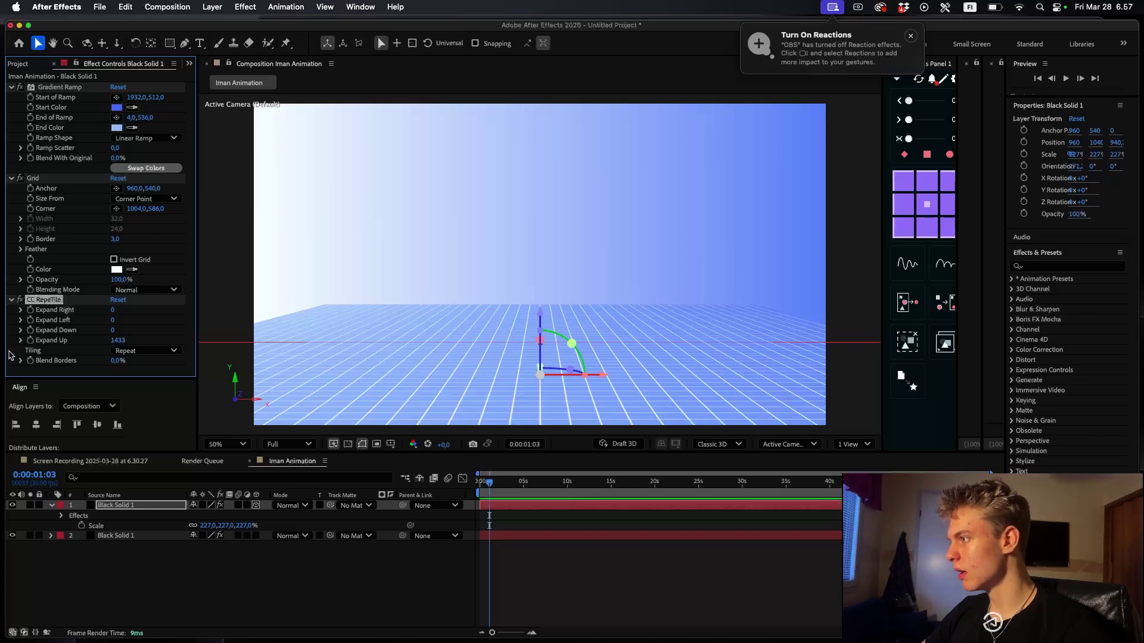
{"action": "left_click_drag", "start_coordinate": [114, 343], "coordinate": [349, 347]}
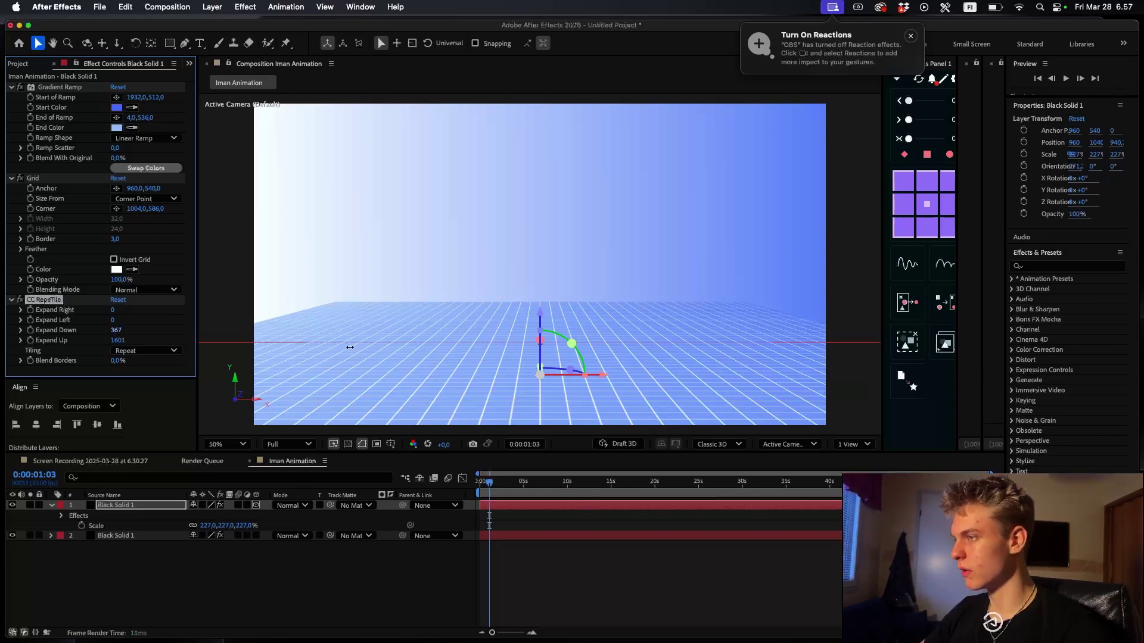
{"action": "left_click_drag", "start_coordinate": [808, 321], "coordinate": [833, 316]}
{"action": "key", "text": "super+z"}
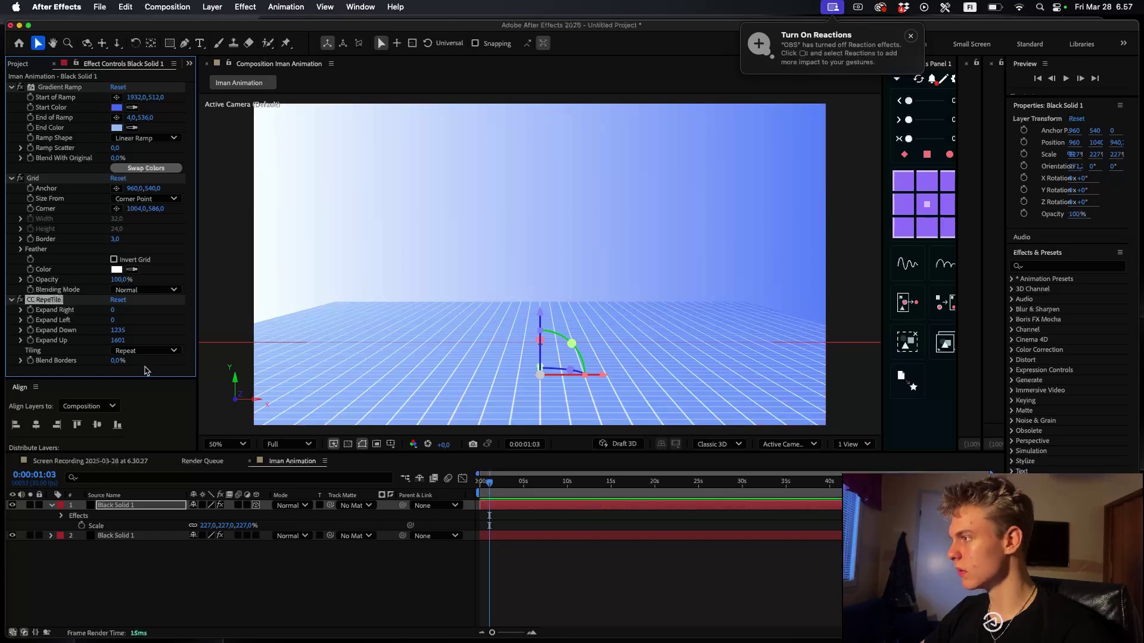
- Widen the tiled grid floor by setting Expand Left to 351 and Expand Right to 587
{"action": "left_click_drag", "start_coordinate": [113, 320], "coordinate": [330, 324]}
{"action": "left_click_drag", "start_coordinate": [114, 309], "coordinate": [311, 320]}
{"action": "left_click", "coordinate": [769, 326]}
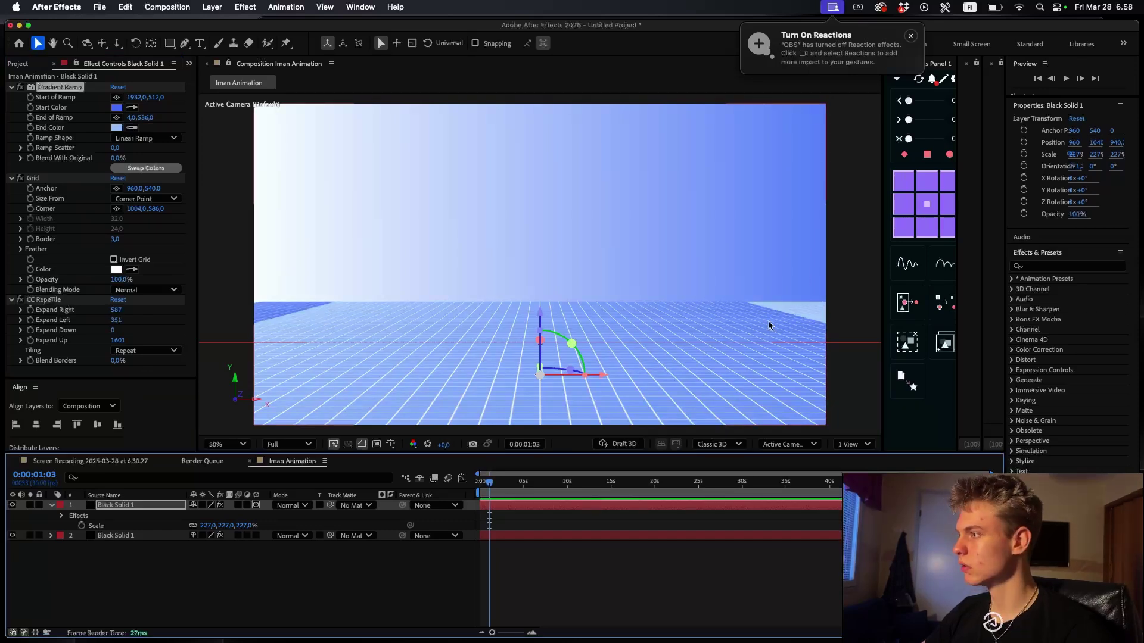
- Scale the grid floor to 591% and lower it to about 1536 on the Y axis
{"action": "left_click_drag", "start_coordinate": [214, 526], "coordinate": [339, 526]}
{"action": "left_click_drag", "start_coordinate": [543, 312], "coordinate": [507, 511]}
{"action": "left_click_drag", "start_coordinate": [213, 526], "coordinate": [305, 526]}
{"action": "left_click", "coordinate": [322, 570]}
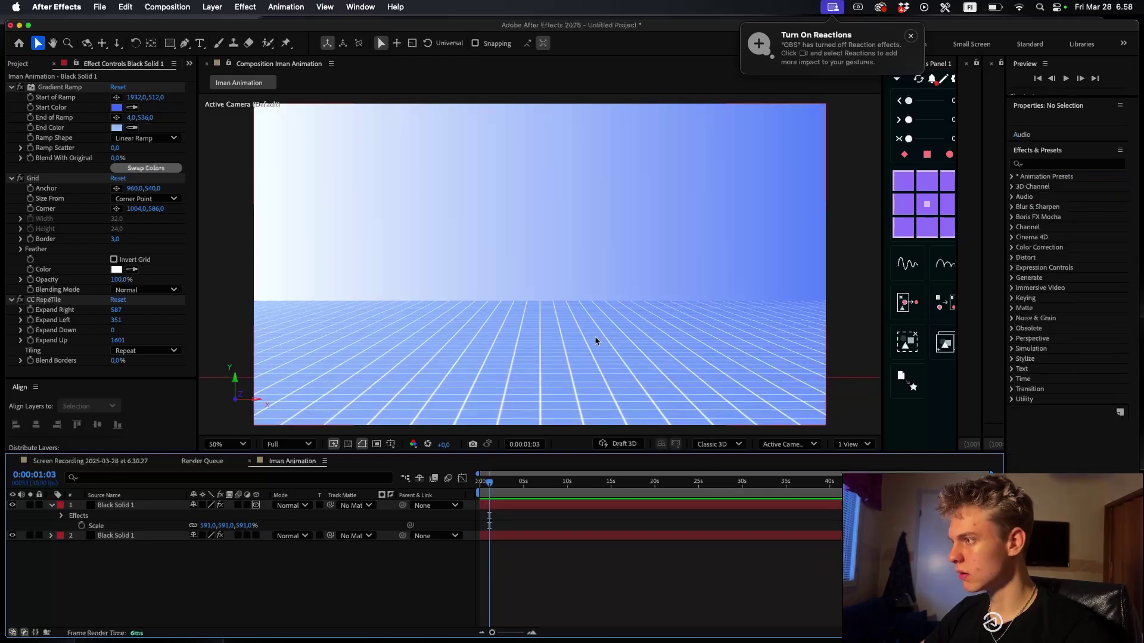
- Add City.ai and City (Further).ai to the composition above the solids and place City.ai just above the horizon
{"action": "left_click", "coordinate": [97, 127]}
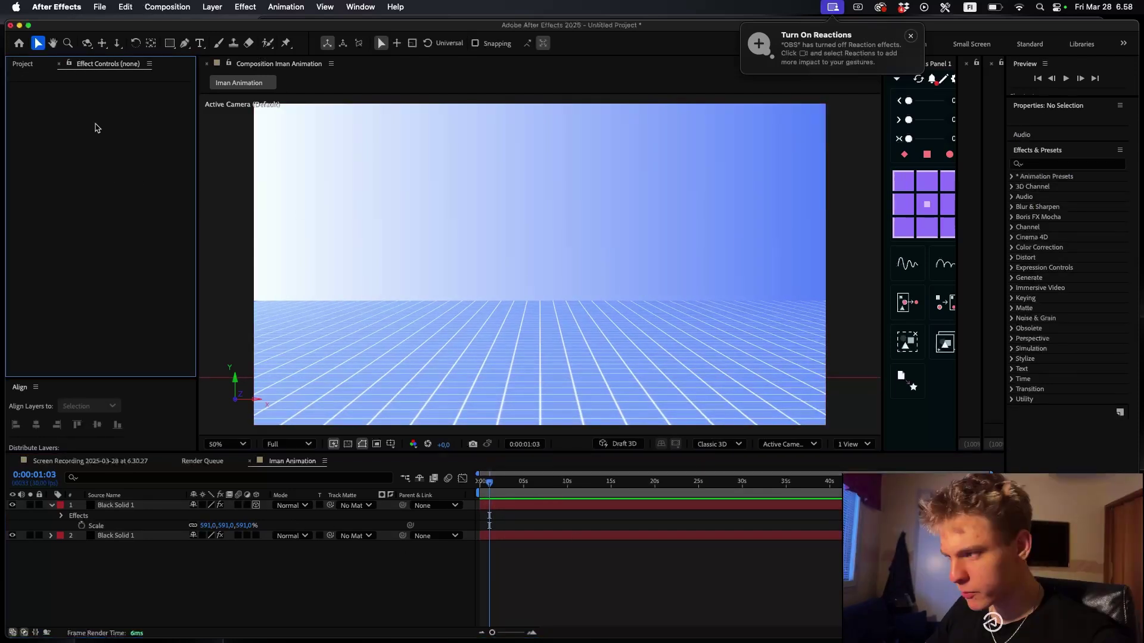
{"action": "left_click", "coordinate": [22, 63]}
{"action": "left_click", "coordinate": [35, 192]}
{"action": "left_click_drag", "start_coordinate": [35, 192], "coordinate": [532, 523]}
{"action": "left_click_drag", "start_coordinate": [557, 301], "coordinate": [564, 260]}
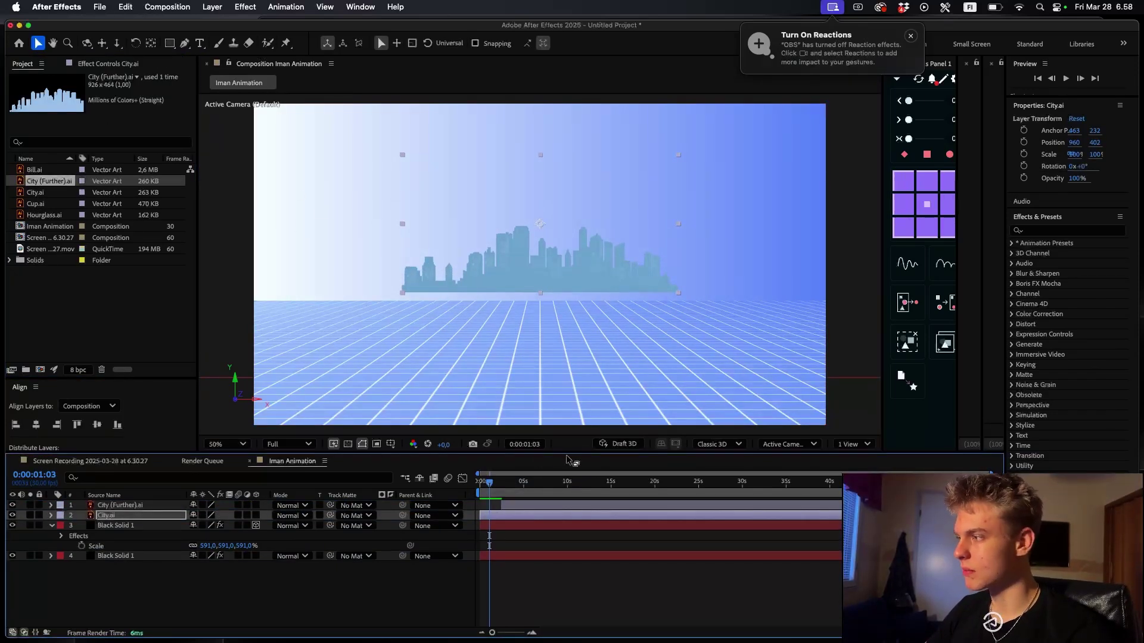
- Apply the Tint effect to City.ai and set Map White To to a dark navy blue
{"action": "key", "text": "ctrl+space"}
{"action": "type", "text": "tint"}
{"action": "key", "text": "Return"}
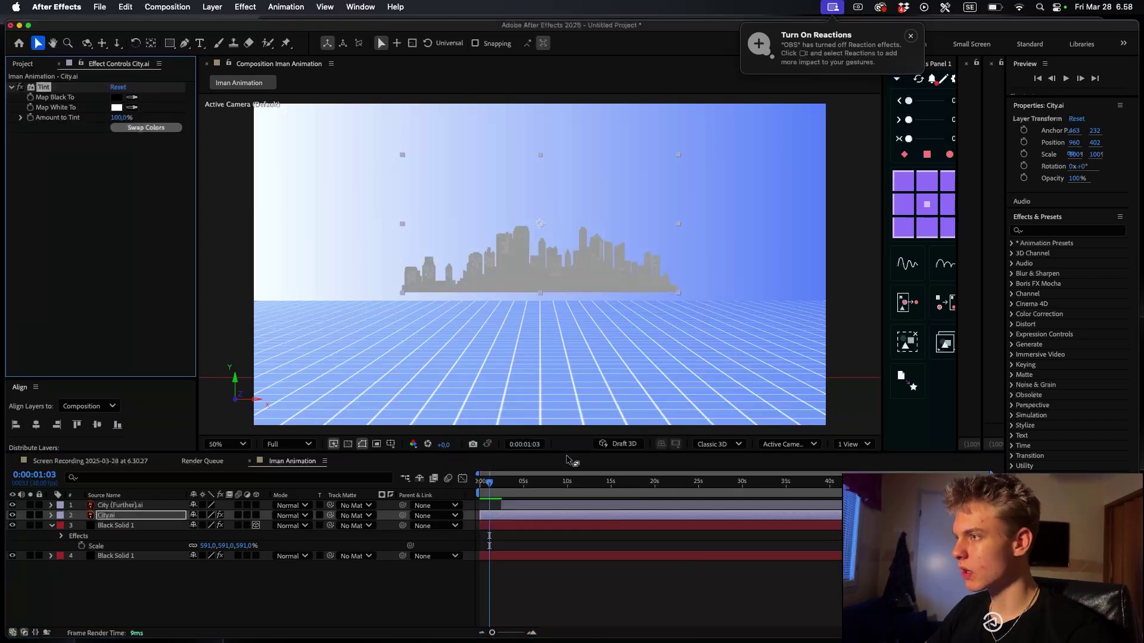
{"action": "left_click", "coordinate": [116, 107]}
{"action": "left_click_drag", "start_coordinate": [468, 345], "coordinate": [358, 487]}
{"action": "left_click_drag", "start_coordinate": [643, 276], "coordinate": [414, 405]}
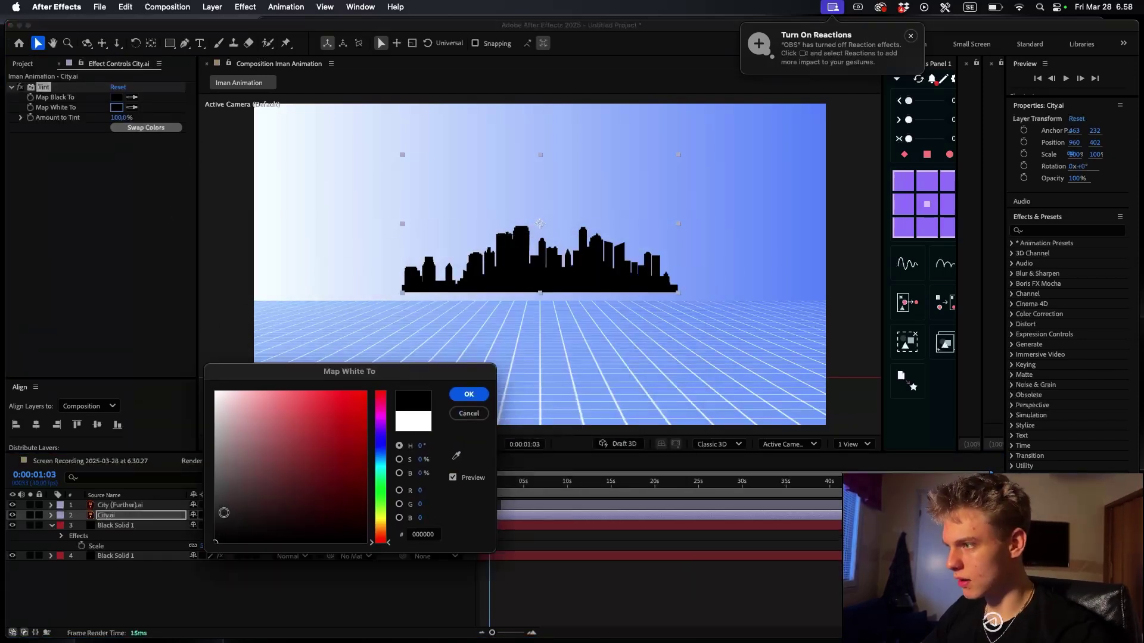
{"action": "left_click", "coordinate": [381, 447]}
{"action": "left_click_drag", "start_coordinate": [352, 473], "coordinate": [437, 487]}
{"action": "left_click_drag", "start_coordinate": [367, 470], "coordinate": [372, 472]}
{"action": "key", "text": "Return"}
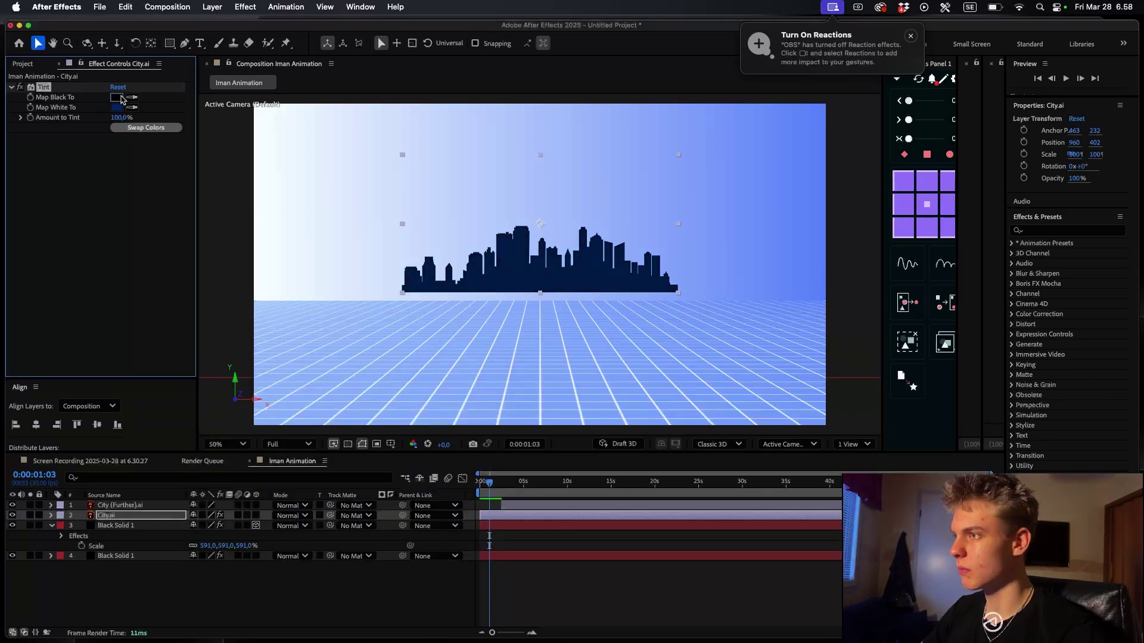
- Set Map Black To in the City.ai tint to a bright blue
{"action": "left_click", "coordinate": [121, 98]}
{"action": "left_click", "coordinate": [603, 315]}
{"action": "left_click_drag", "start_coordinate": [624, 241], "coordinate": [510, 410]}
{"action": "left_click", "coordinate": [491, 491]}
{"action": "left_click_drag", "start_coordinate": [421, 430], "coordinate": [449, 427]}
{"action": "left_click", "coordinate": [579, 429]}
- Lower City.ai onto the horizon at Y position 440 and make both city layers 3D
{"action": "left_click", "coordinate": [541, 249]}
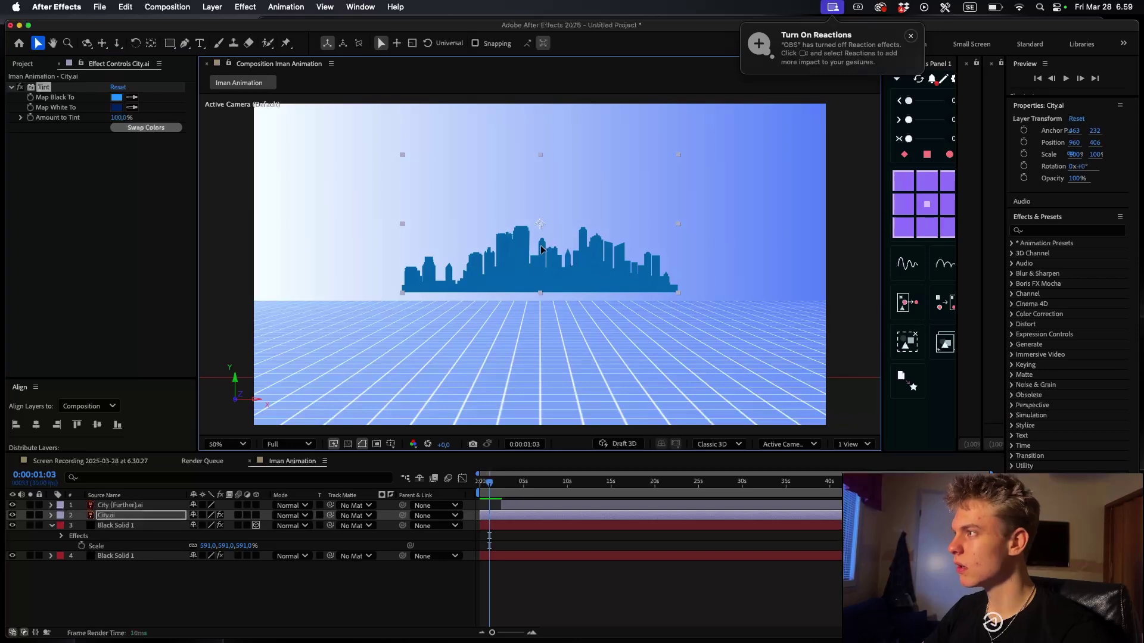
{"action": "left_click_drag", "start_coordinate": [541, 248], "coordinate": [544, 259]}
{"action": "left_click", "coordinate": [256, 515]}
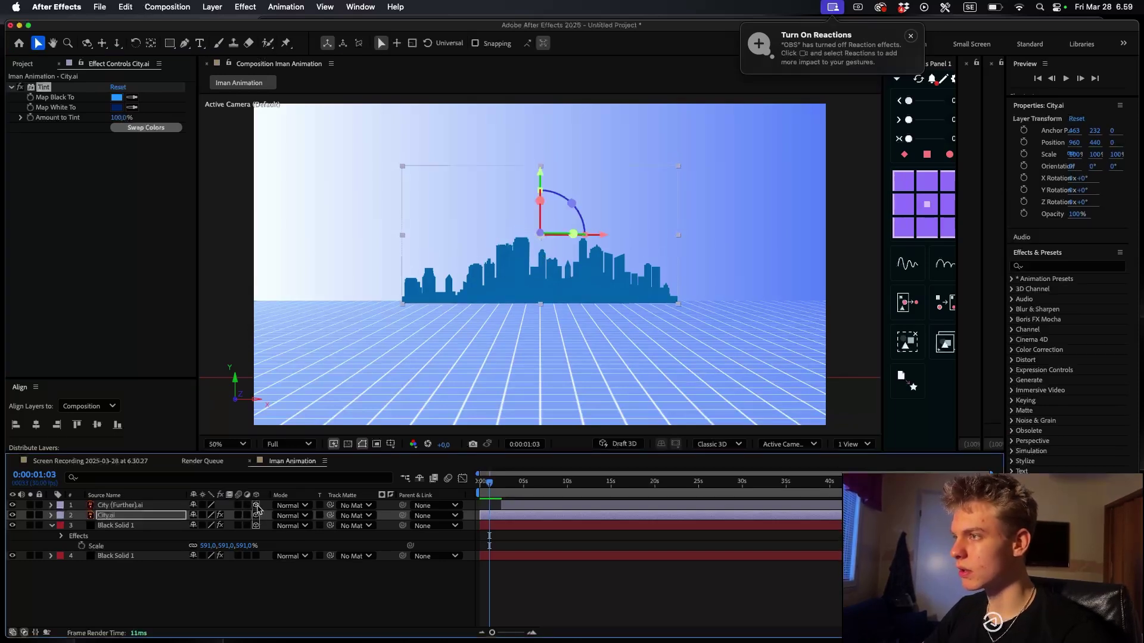
{"action": "left_click", "coordinate": [256, 505]}
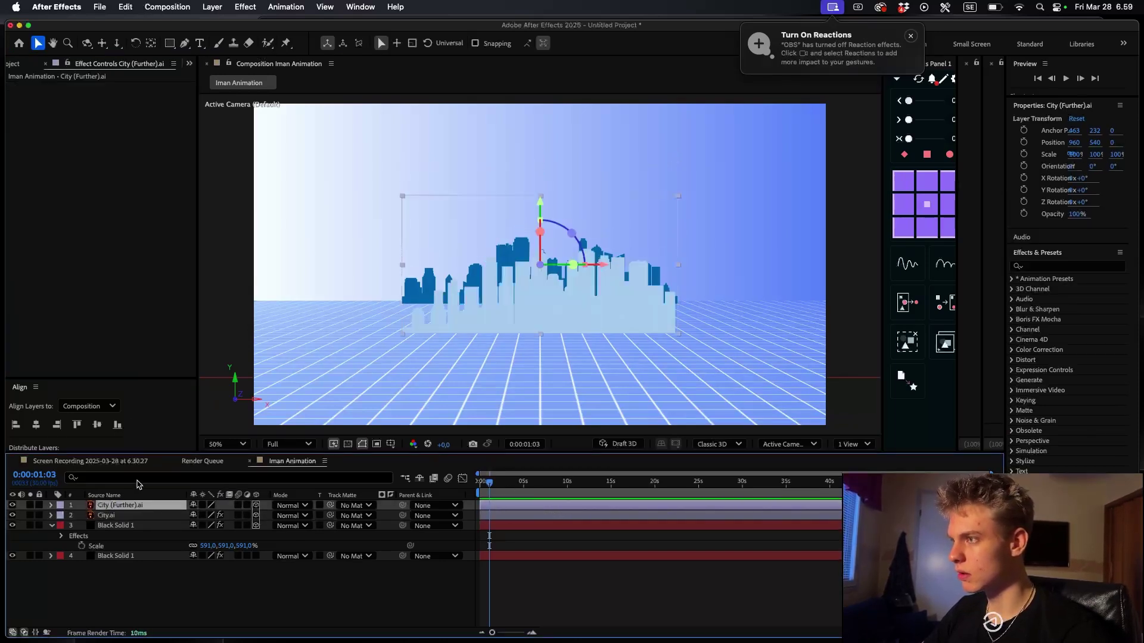
- Apply the Tint effect to the City (Further).ai layer
{"action": "key", "text": "ctrl+space"}
{"action": "type", "text": "tint"}
{"action": "key", "text": "Return"}
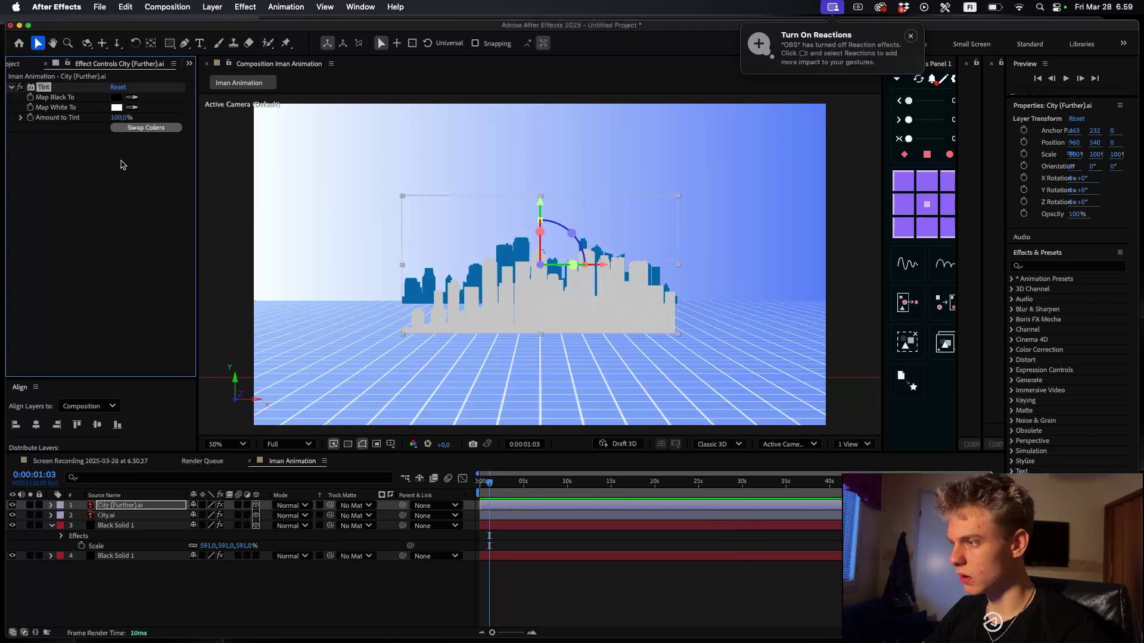
- Set Map Black To in the City (Further).ai tint to a light cyan
{"action": "left_click", "coordinate": [117, 98]}
{"action": "left_click_drag", "start_coordinate": [600, 334], "coordinate": [603, 333]}
{"action": "left_click_drag", "start_coordinate": [512, 315], "coordinate": [482, 250]}
{"action": "left_click_drag", "start_coordinate": [562, 243], "coordinate": [444, 339]}
{"action": "left_click", "coordinate": [582, 355]}
- Change Map Black To in the City (Further).ai tint to the dark blue 00202A
{"action": "left_click", "coordinate": [117, 98]}
{"action": "left_click_drag", "start_coordinate": [563, 323], "coordinate": [617, 334]}
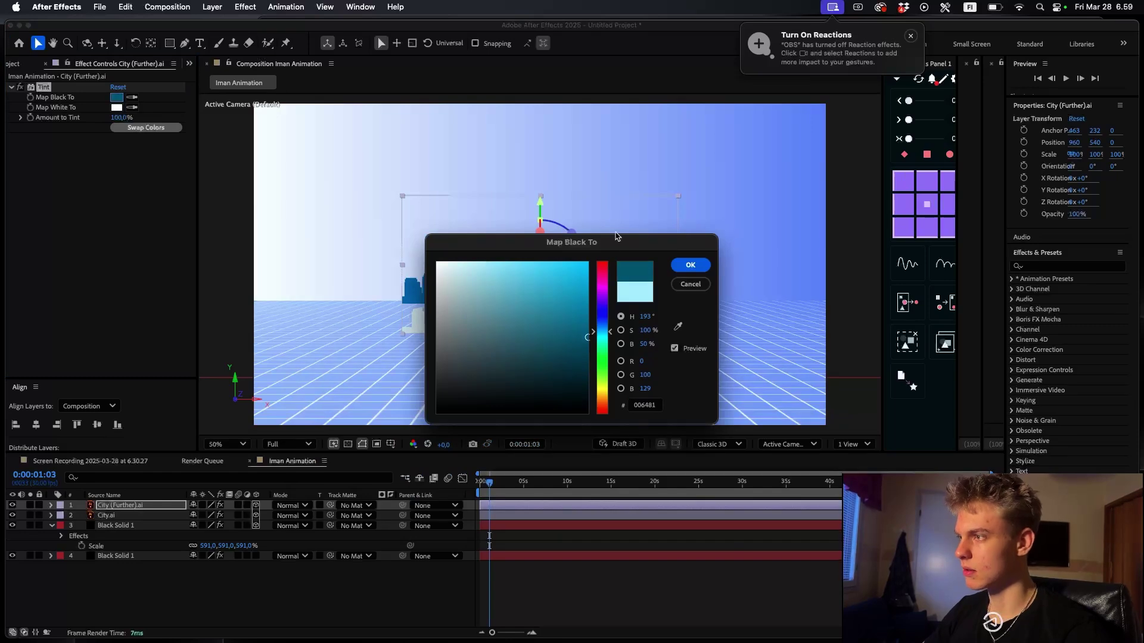
{"action": "left_click_drag", "start_coordinate": [618, 248], "coordinate": [499, 363]}
{"action": "left_click", "coordinate": [468, 504]}
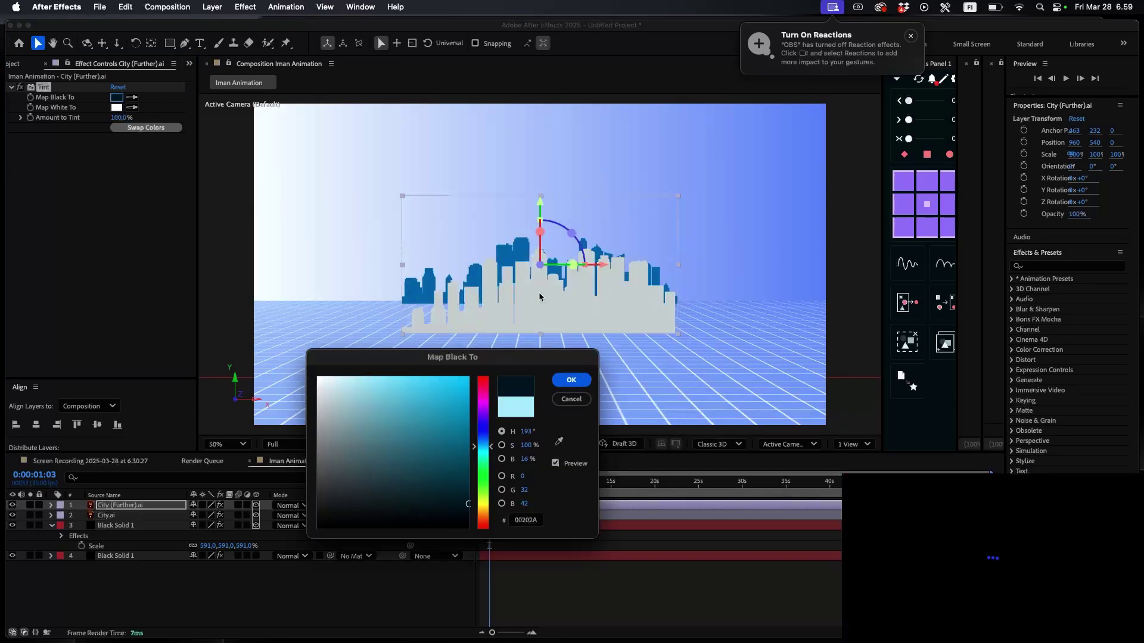
{"action": "left_click", "coordinate": [571, 380]}
- Show the composition in a 2 Views layout with the second view set to Custom View 1
{"action": "left_click", "coordinate": [853, 444]}
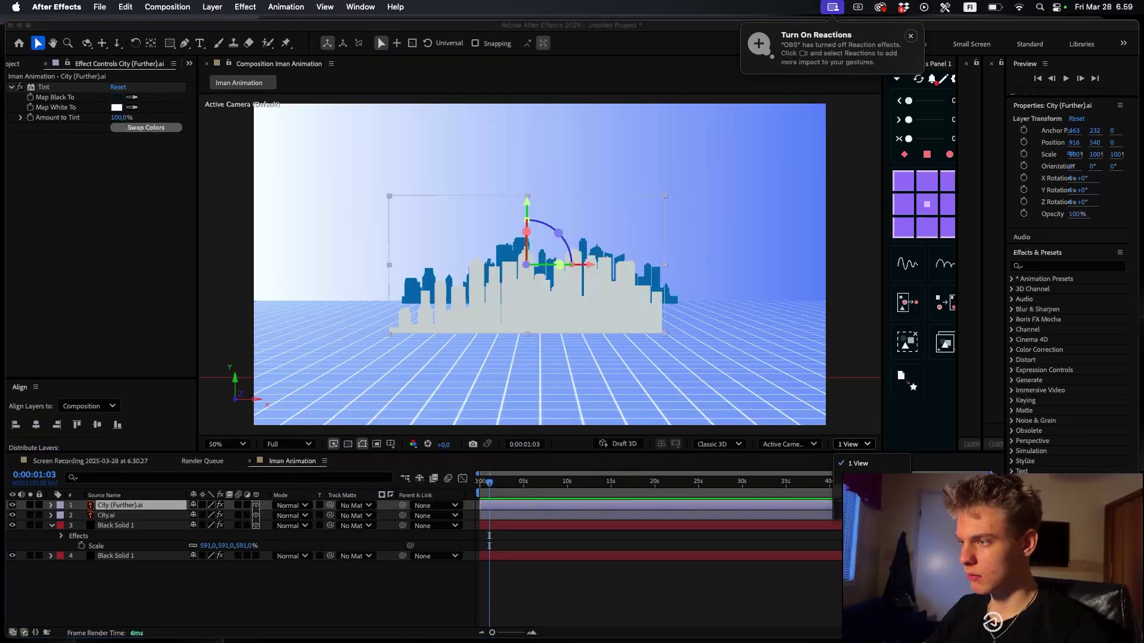
{"action": "left_click", "coordinate": [858, 475]}
{"action": "left_click", "coordinate": [717, 346]}
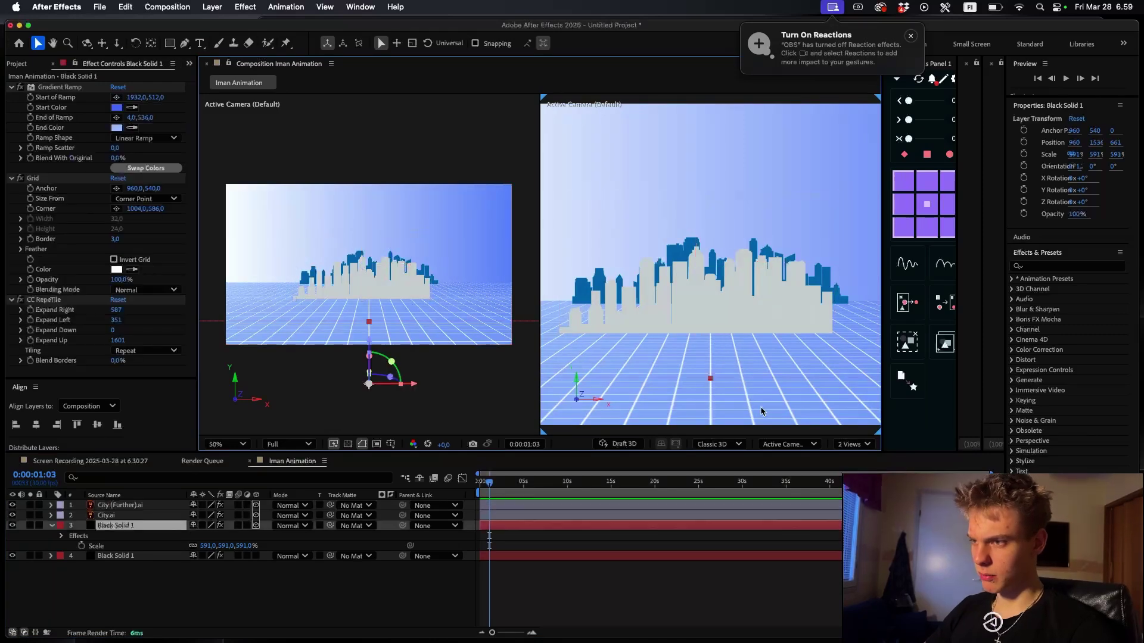
{"action": "left_click", "coordinate": [813, 444]}
{"action": "left_click", "coordinate": [799, 352]}
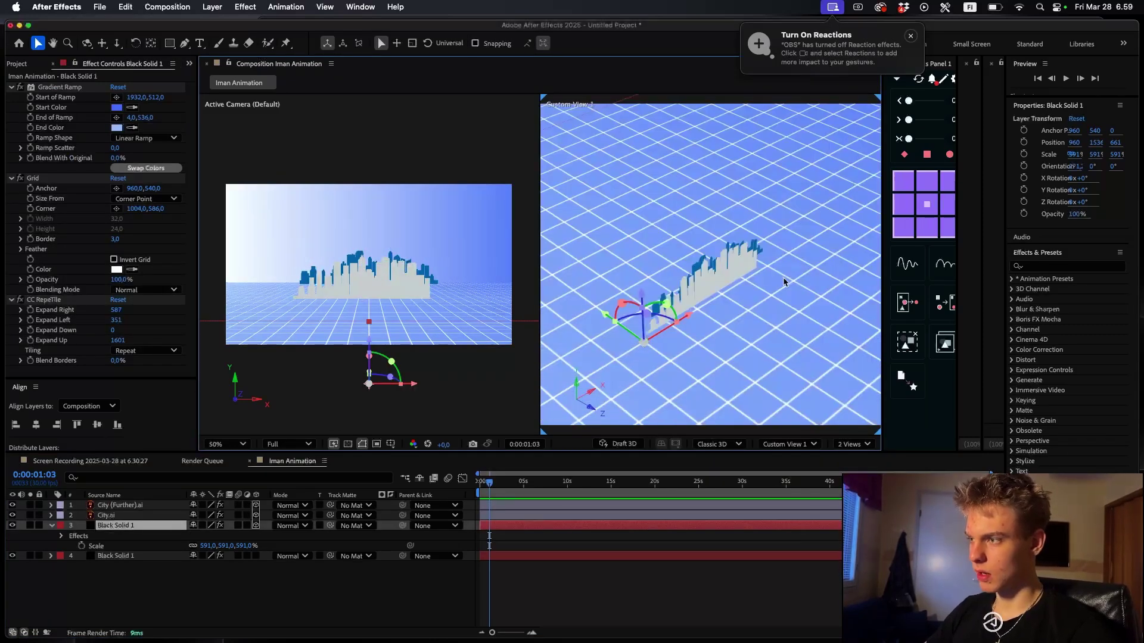
{"action": "scroll", "coordinate": [709, 302], "scroll_direction": "down", "scroll_amount": 2}
{"action": "left_click_drag", "start_coordinate": [709, 302], "coordinate": [844, 359]}
{"action": "left_click_drag", "start_coordinate": [782, 339], "coordinate": [554, 171]}
{"action": "key", "text": "super+z"}
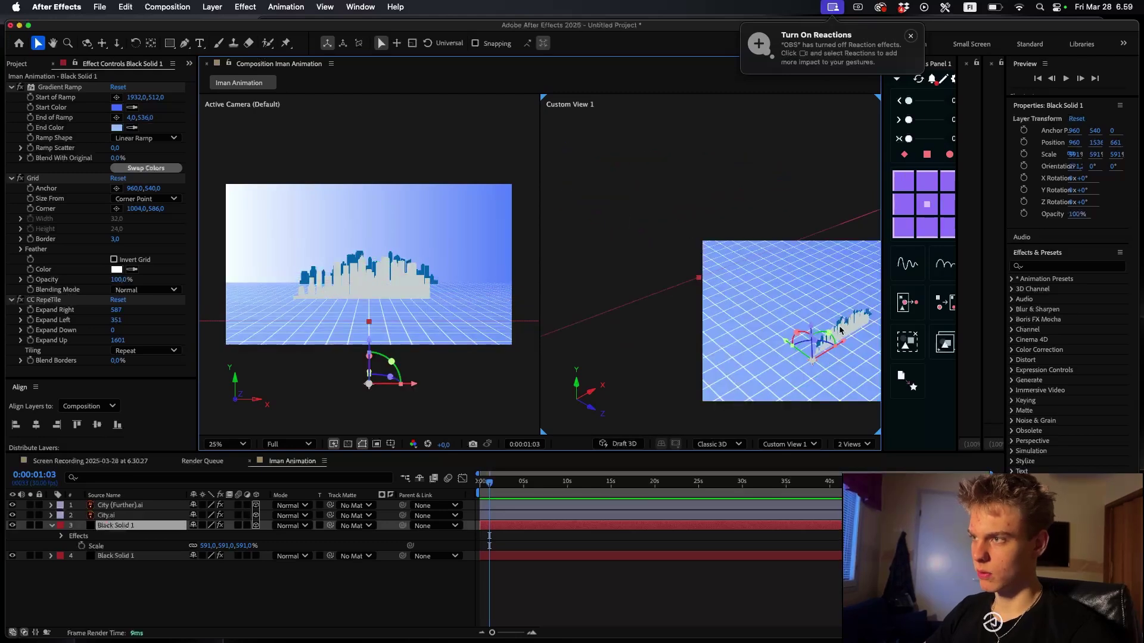
- Push the City.ai layer back along the Z axis to the far edge of the grid floor
{"action": "left_click", "coordinate": [607, 515]}
{"action": "left_click_drag", "start_coordinate": [698, 320], "coordinate": [575, 347]}
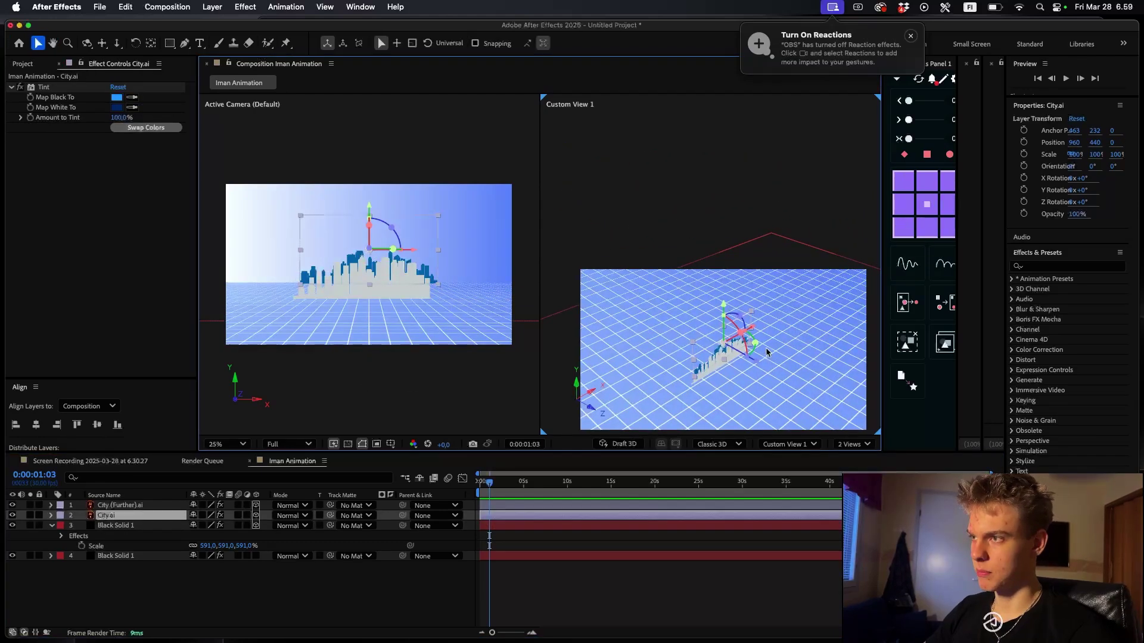
{"action": "left_click_drag", "start_coordinate": [757, 365], "coordinate": [630, 325]}
- Push the City (Further).ai layer back to about 2200 on the Z axis, near City.ai
{"action": "left_click", "coordinate": [754, 377]}
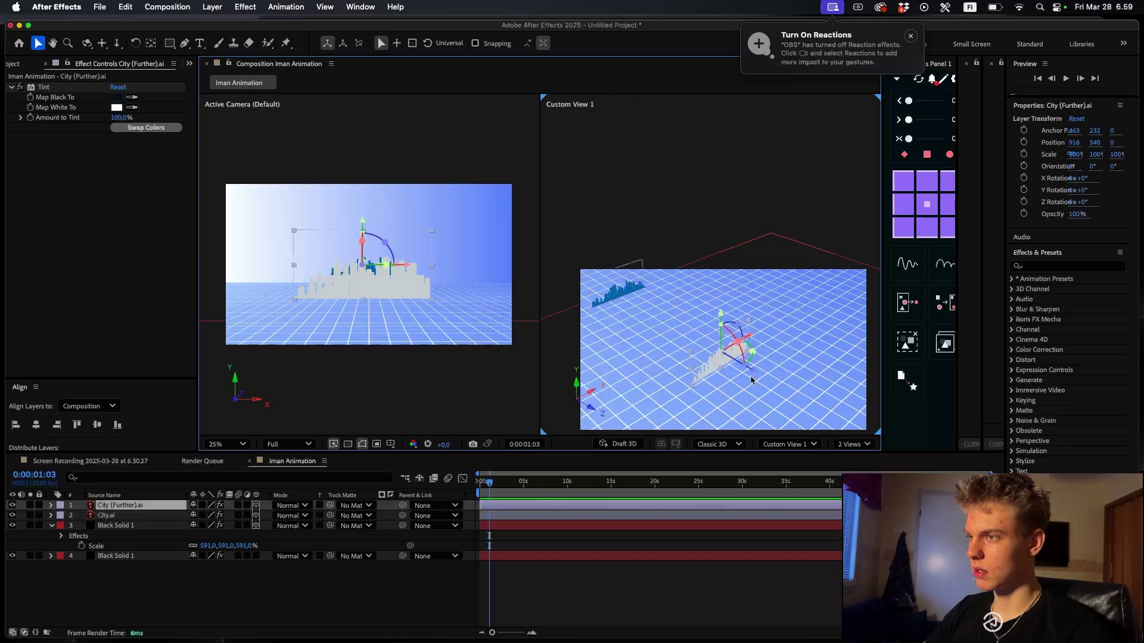
{"action": "left_click_drag", "start_coordinate": [754, 377], "coordinate": [645, 301]}
{"action": "scroll", "coordinate": [381, 243], "scroll_direction": "up", "scroll_amount": 2}
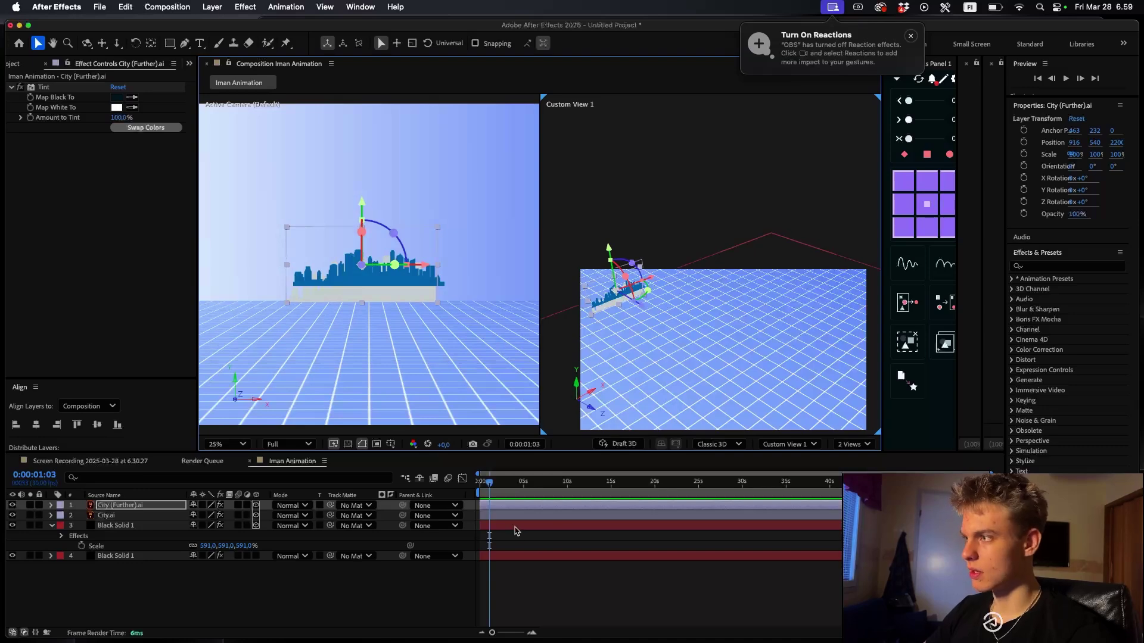
- Lower the City.ai layer onto the far edge of the grid floor and push City (Further).ai back to 2497 on the Z axis
{"action": "left_click", "coordinate": [510, 517]}
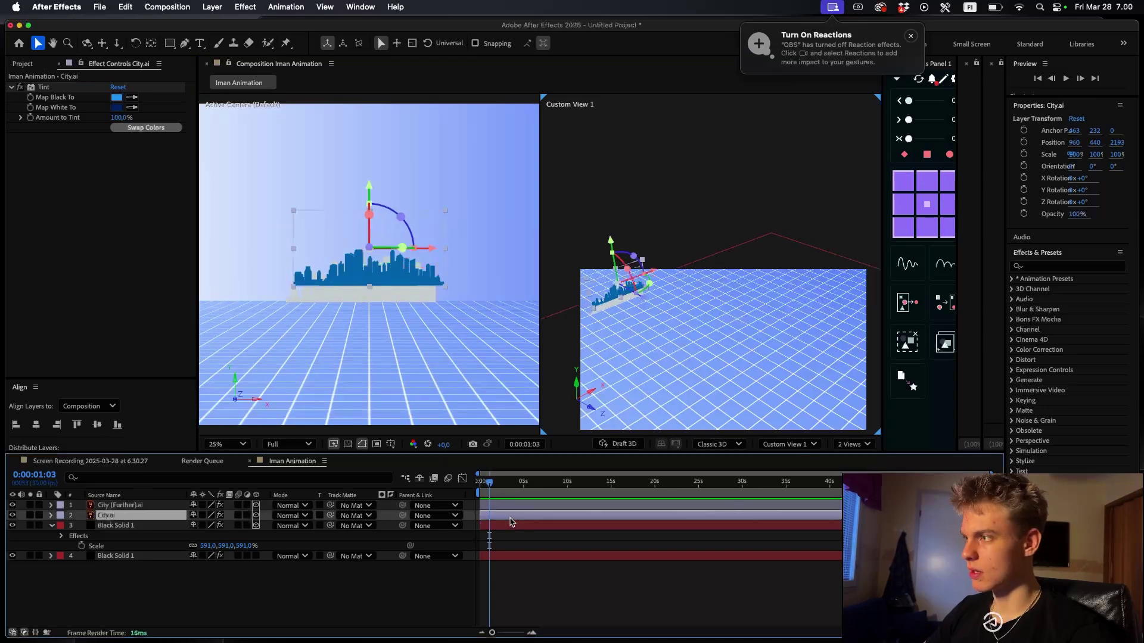
{"action": "left_click_drag", "start_coordinate": [371, 185], "coordinate": [373, 199]}
{"action": "scroll", "coordinate": [625, 294], "scroll_direction": "up", "scroll_amount": 2}
{"action": "left_click_drag", "start_coordinate": [619, 301], "coordinate": [906, 336]}
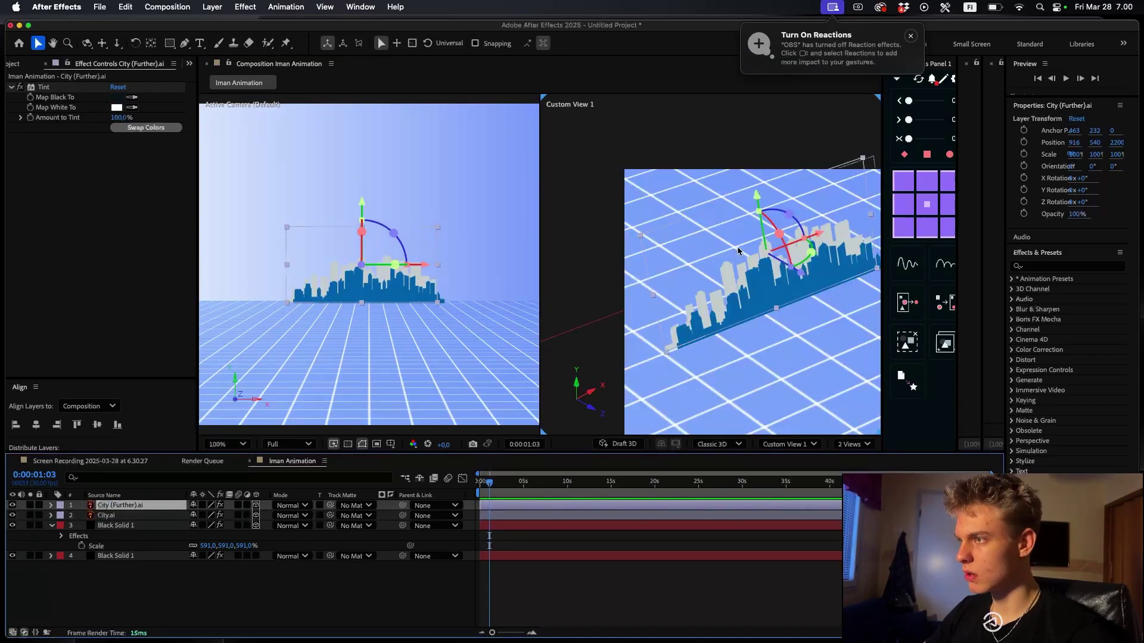
{"action": "left_click_drag", "start_coordinate": [802, 274], "coordinate": [722, 291]}
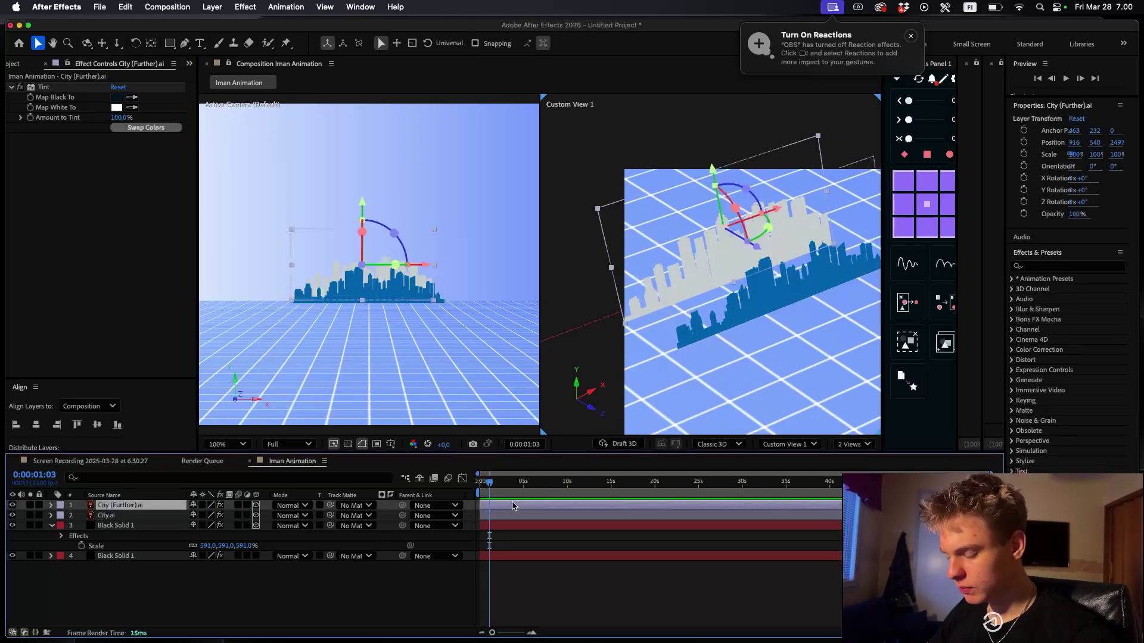
- Reduce the City (Further).ai layer's opacity to 47% and fit the composition in the viewer
{"action": "key", "text": "t"}
{"action": "left_click_drag", "start_coordinate": [199, 516], "coordinate": [167, 517]}
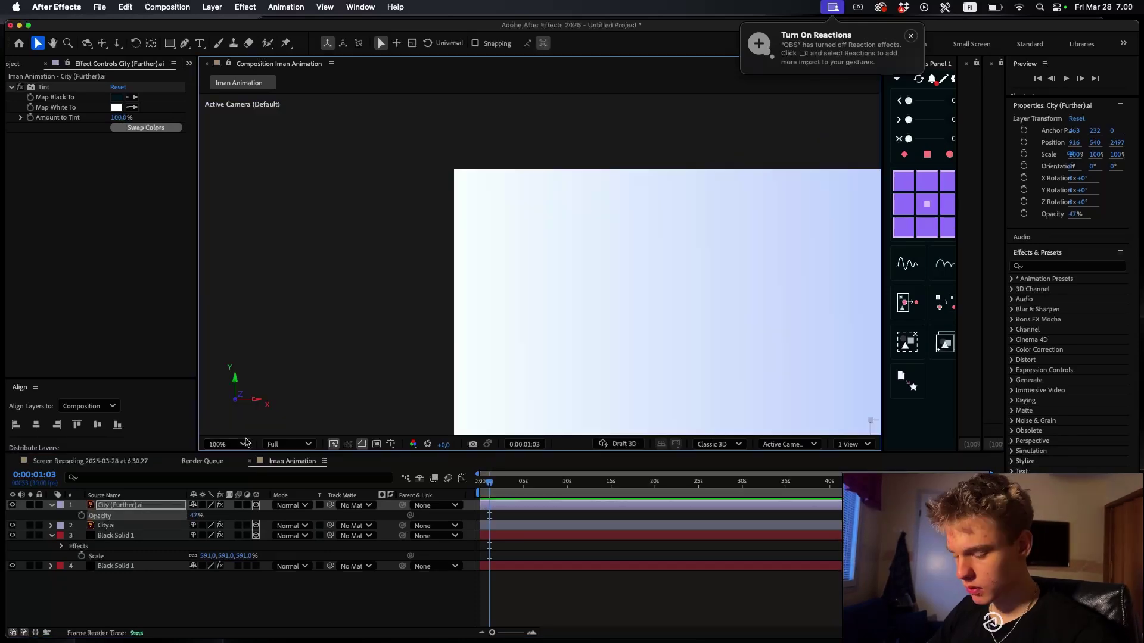
{"action": "left_click", "coordinate": [246, 442]}
{"action": "left_click", "coordinate": [232, 225]}
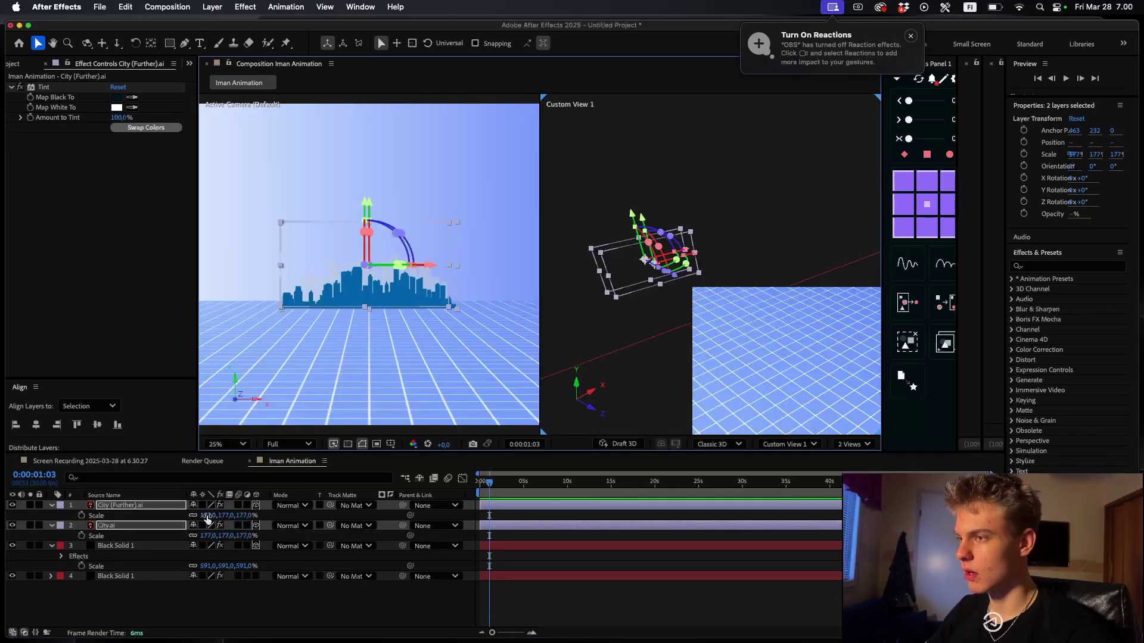
- Scale both city layers up to 696% and adjust their height so the skylines sit on the grid's horizon
{"action": "left_click_drag", "start_coordinate": [208, 516], "coordinate": [580, 193]}
{"action": "left_click_drag", "start_coordinate": [365, 201], "coordinate": [360, 211]}
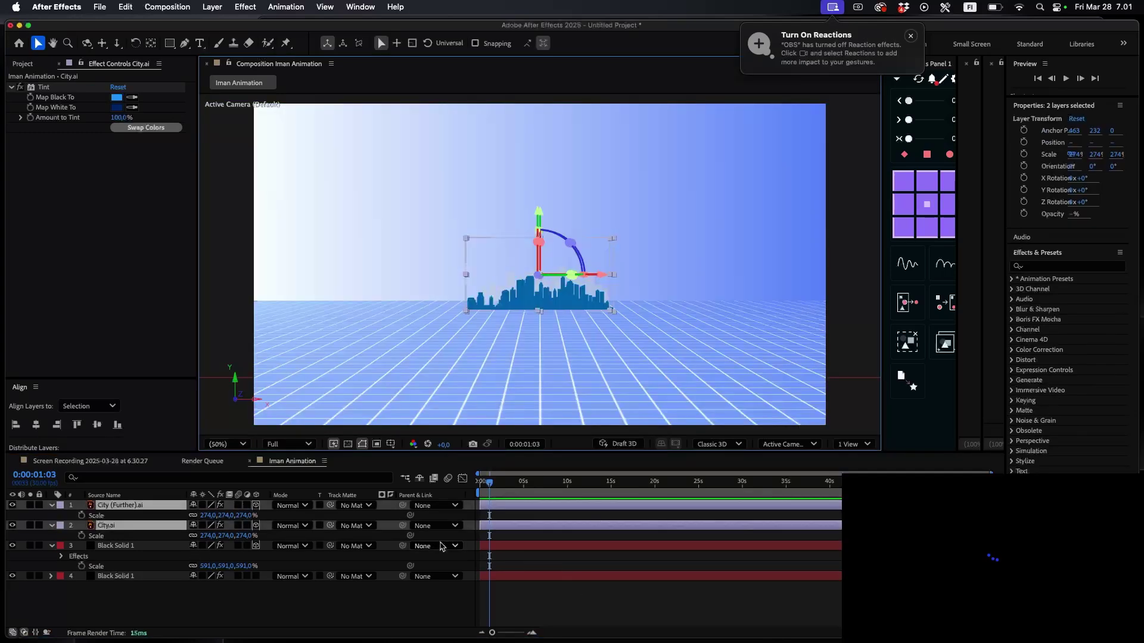
{"action": "left_click_drag", "start_coordinate": [205, 516], "coordinate": [544, 514]}
{"action": "left_click_drag", "start_coordinate": [537, 215], "coordinate": [536, 131]}
{"action": "left_click_drag", "start_coordinate": [238, 516], "coordinate": [150, 516]}
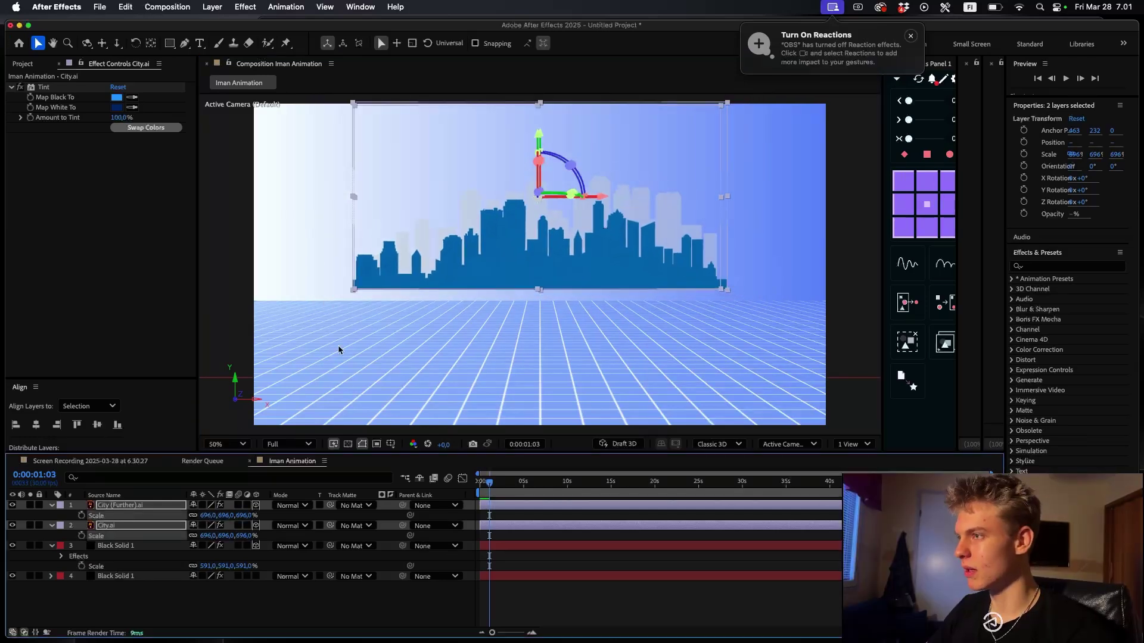
{"action": "left_click_drag", "start_coordinate": [536, 151], "coordinate": [537, 171]}
{"action": "left_click", "coordinate": [534, 518]}
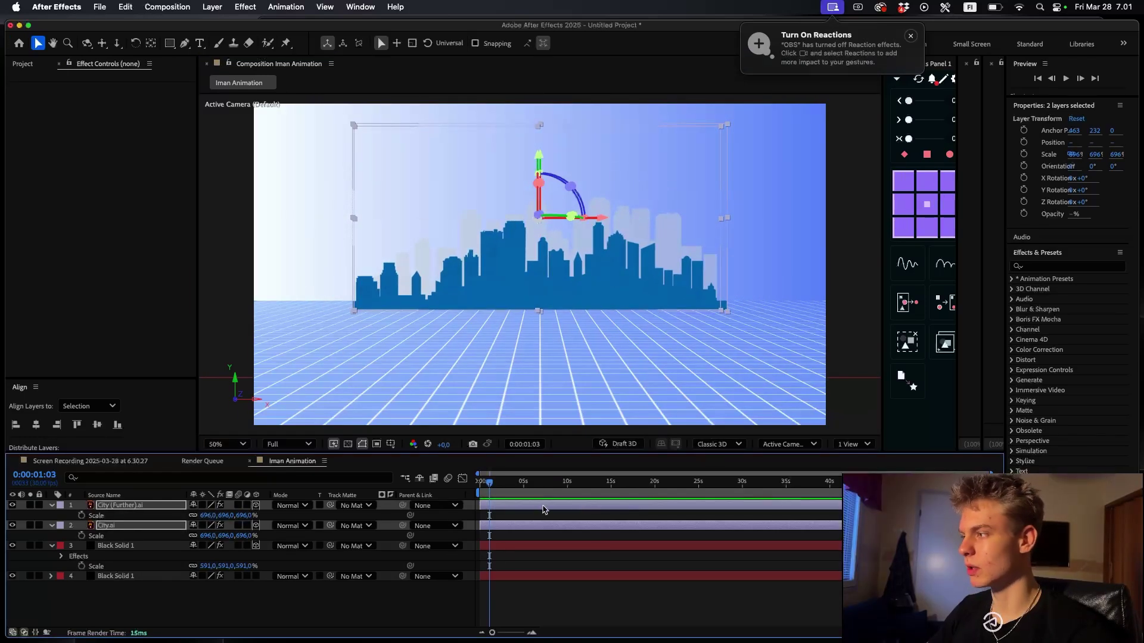
- Set Map White To in the City (Further).ai tint to grey 595959 and lower the layer's opacity to 29%
{"action": "left_click", "coordinate": [116, 505]}
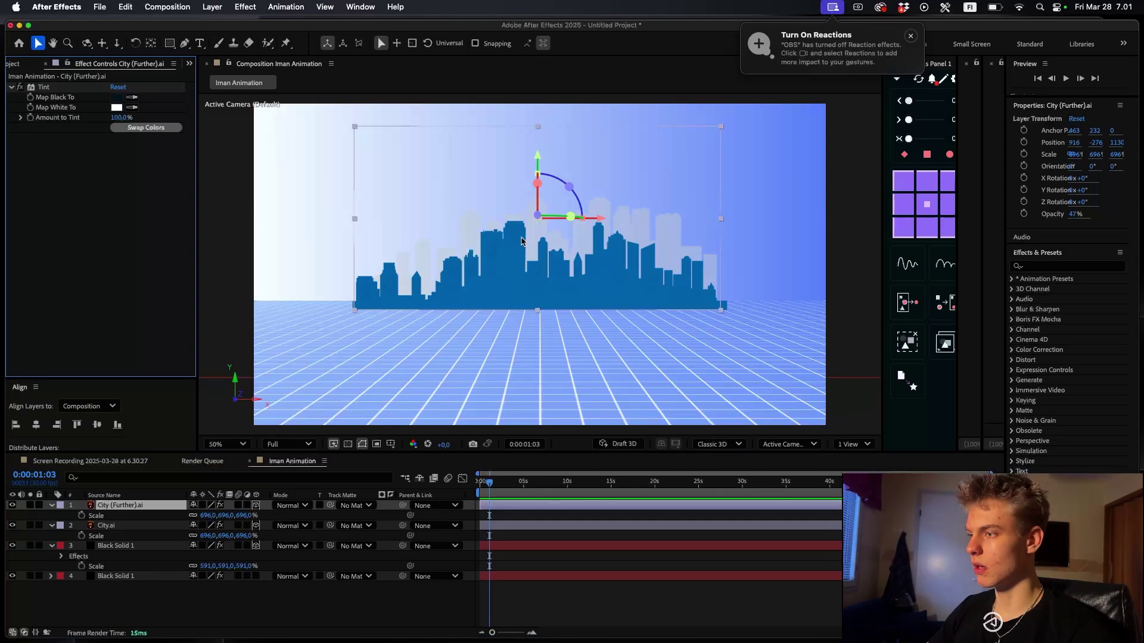
{"action": "left_click", "coordinate": [117, 108]}
{"action": "left_click", "coordinate": [579, 363]}
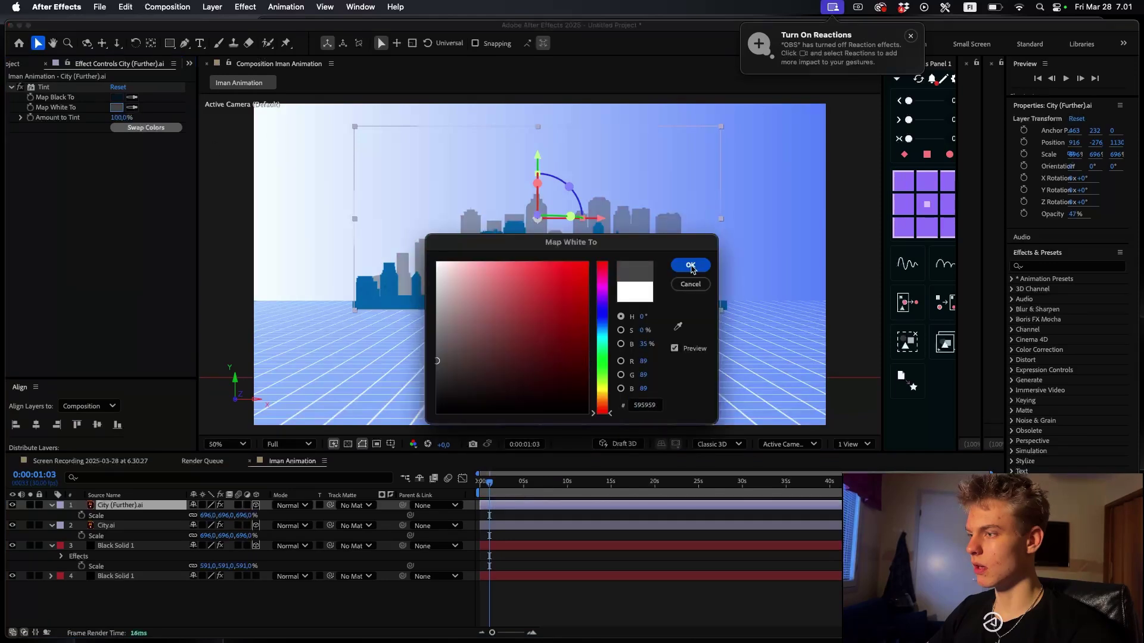
{"action": "key", "text": "Return"}
{"action": "left_click_drag", "start_coordinate": [195, 515], "coordinate": [184, 516]}
{"action": "left_click", "coordinate": [497, 557]}
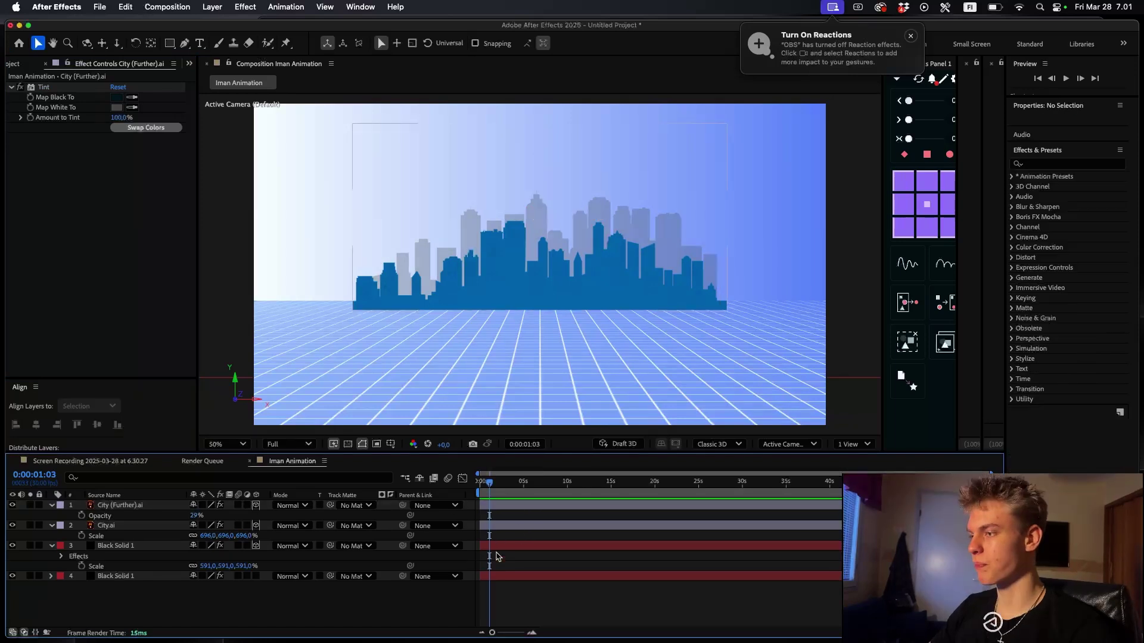
- Draw a rounded rectangle about 343 by 217 px over the skyline's base and remove its stroke
{"action": "left_click", "coordinate": [170, 43]}
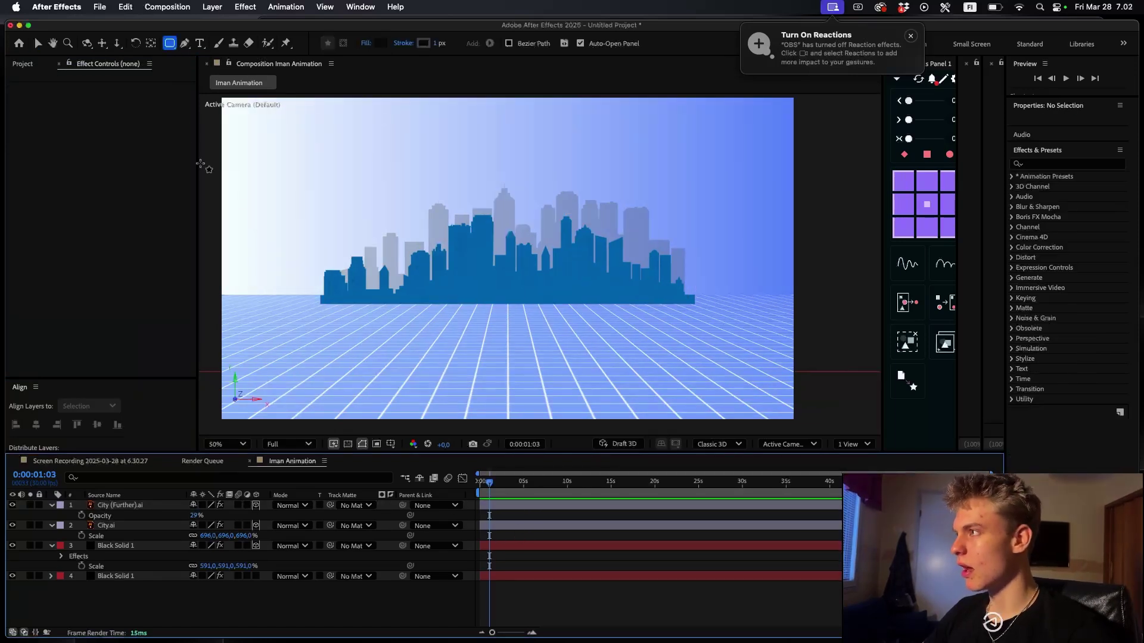
{"action": "left_click", "coordinate": [169, 43]}
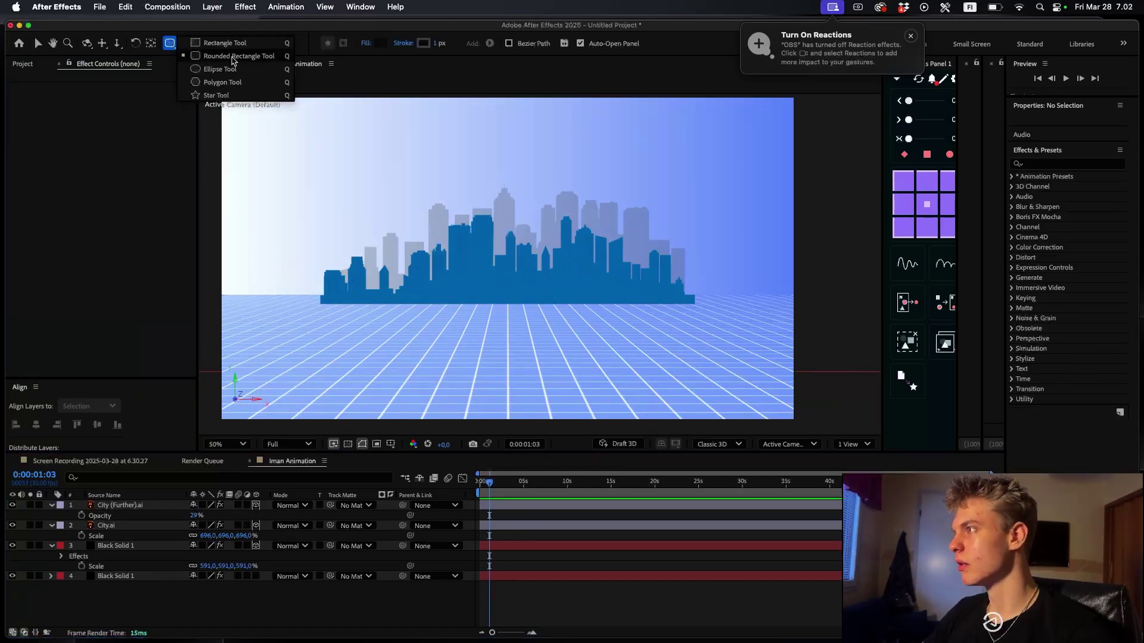
{"action": "left_click", "coordinate": [237, 57]}
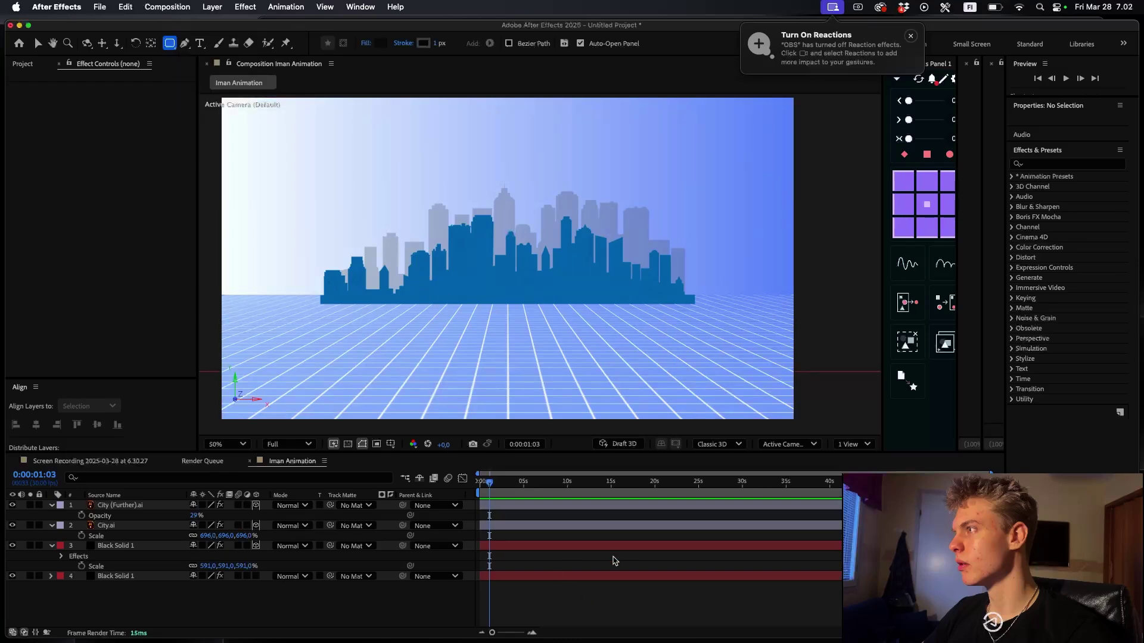
{"action": "left_click_drag", "start_coordinate": [409, 258], "coordinate": [512, 322]}
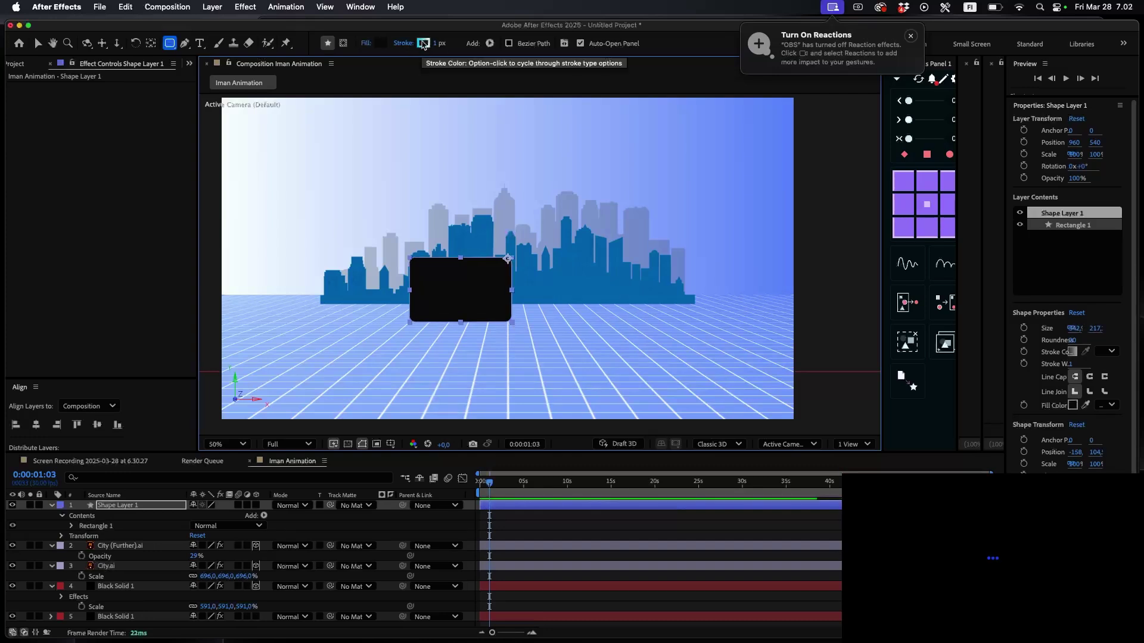
{"action": "left_click", "coordinate": [423, 43], "text": "alt"}
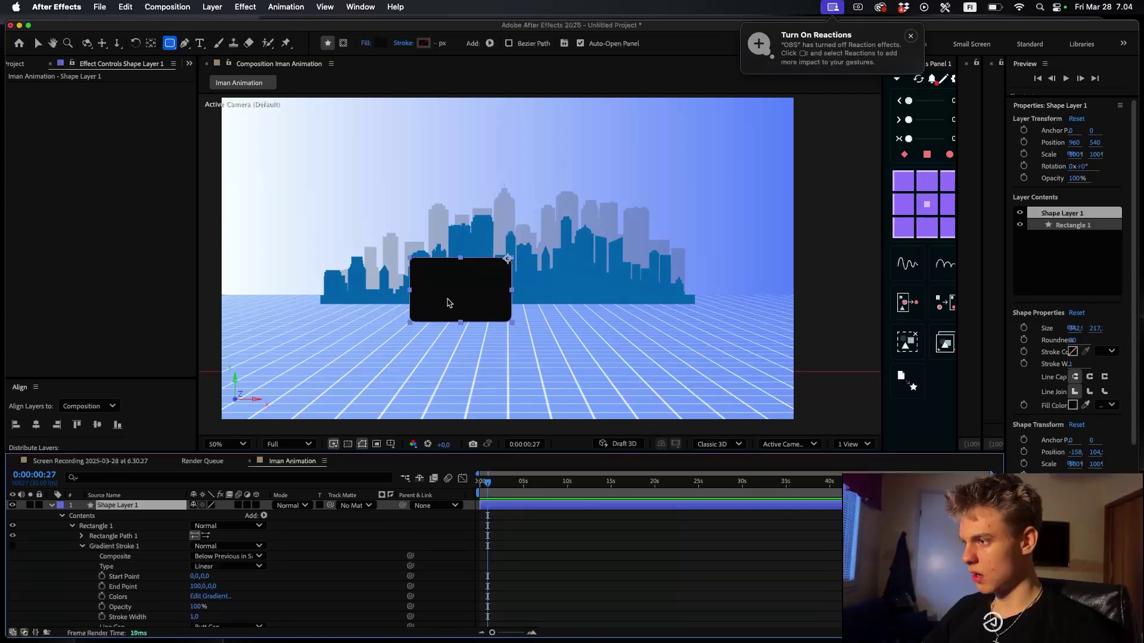
- Shift the rounded rectangle slightly toward the composition's centre and turn its shape layer into an adjustment layer
{"action": "key", "text": "v"}
{"action": "left_click_drag", "start_coordinate": [448, 300], "coordinate": [462, 300]}
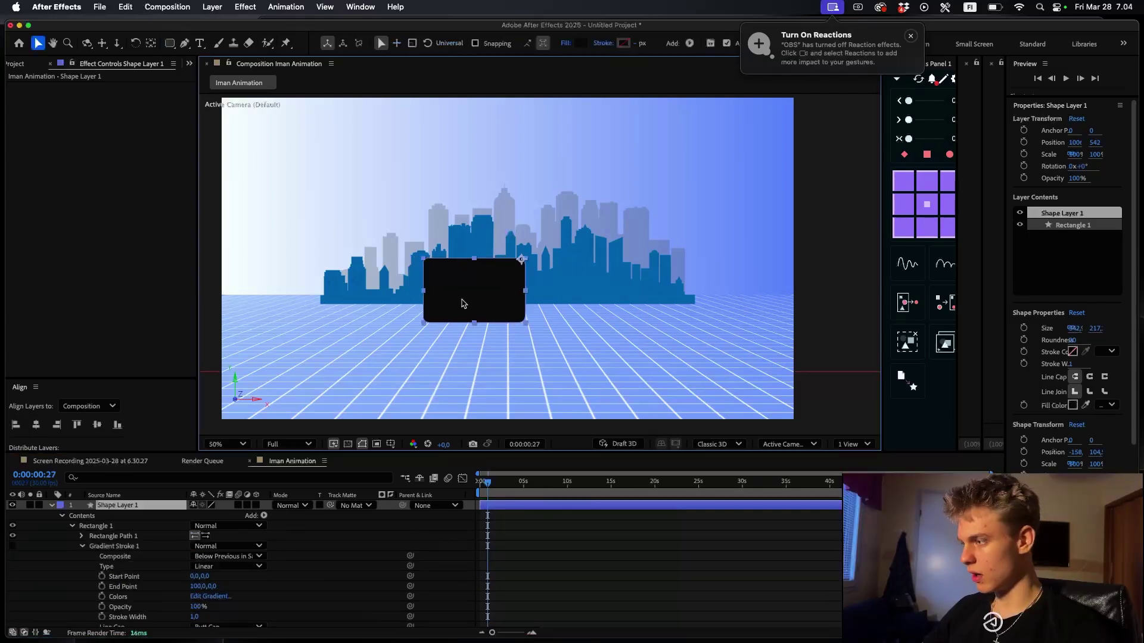
{"action": "left_click", "coordinate": [247, 504]}
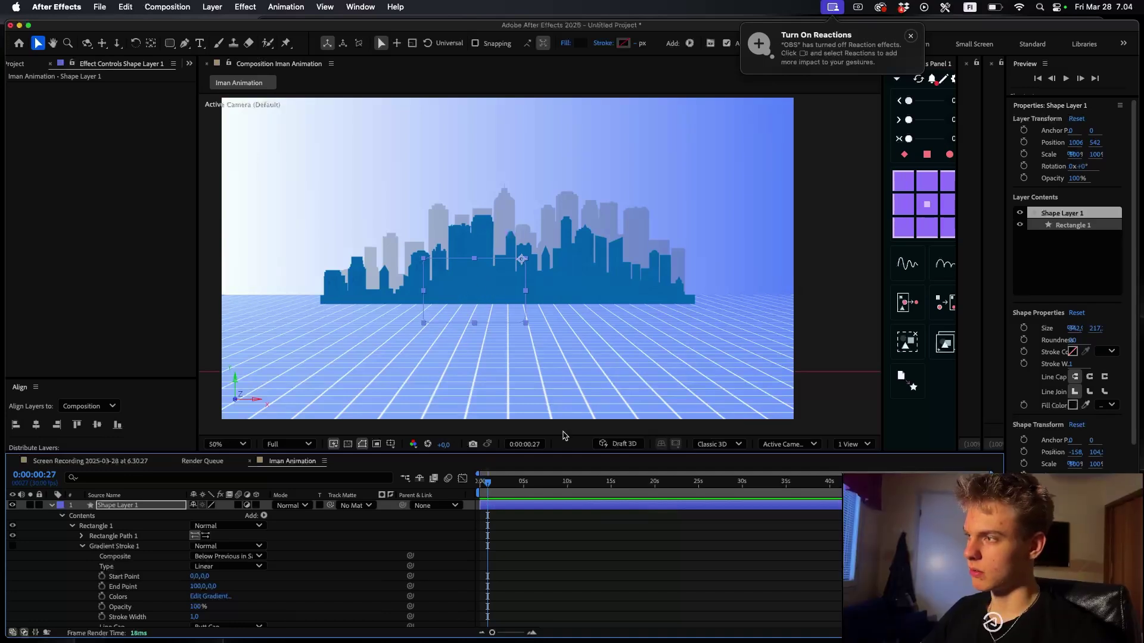
- Apply Fast Box Blur with a blur radius of 56 to the shape layer and move the layer to 1094, 508
{"action": "key", "text": "ctrl+space"}
{"action": "type", "text": "fas"}
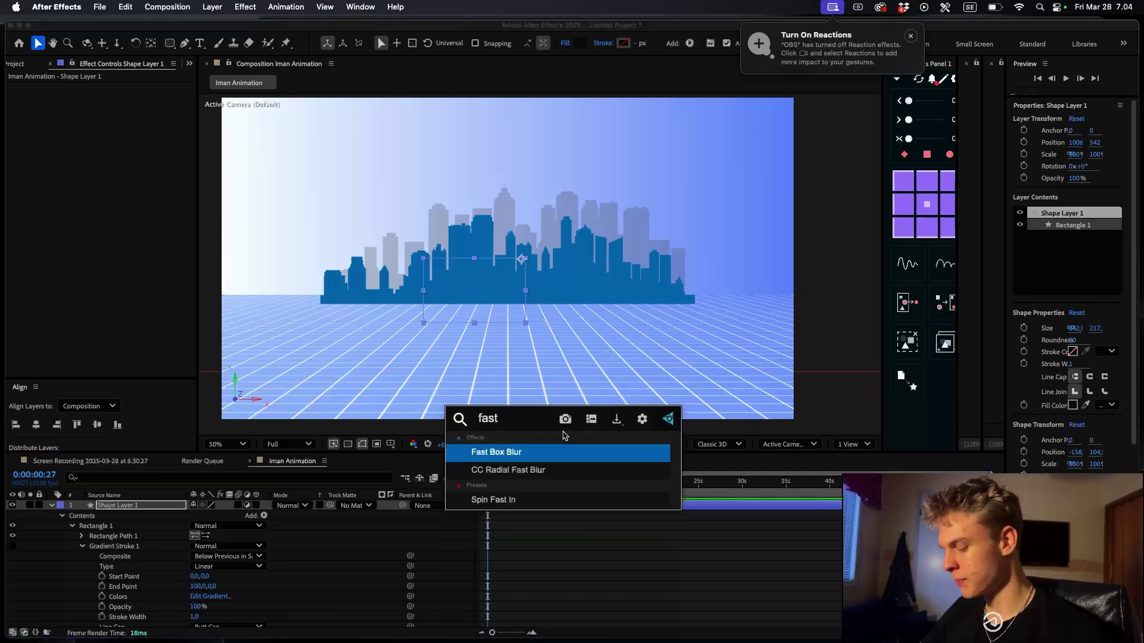
{"action": "left_click", "coordinate": [477, 453]}
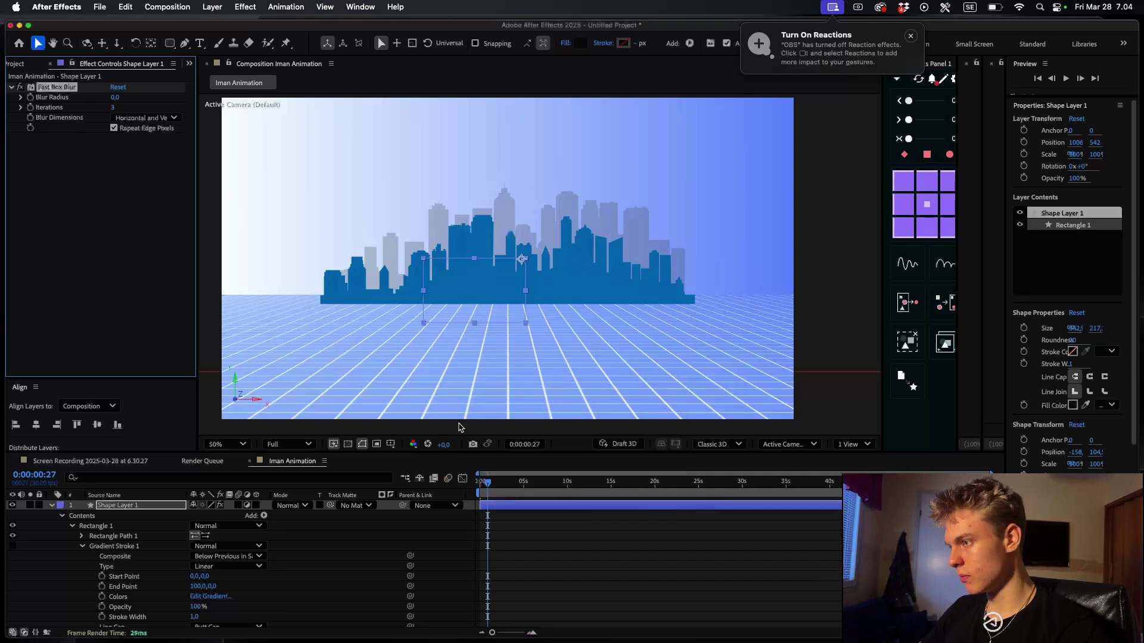
{"action": "left_click_drag", "start_coordinate": [193, 95], "coordinate": [155, 93]}
{"action": "scroll", "coordinate": [397, 298], "scroll_direction": "up", "scroll_amount": 1}
{"action": "left_click_drag", "start_coordinate": [397, 299], "coordinate": [597, 277]}
{"action": "left_click_drag", "start_coordinate": [118, 96], "coordinate": [93, 99]}
{"action": "scroll", "coordinate": [548, 544], "scroll_direction": "down", "scroll_amount": 1}
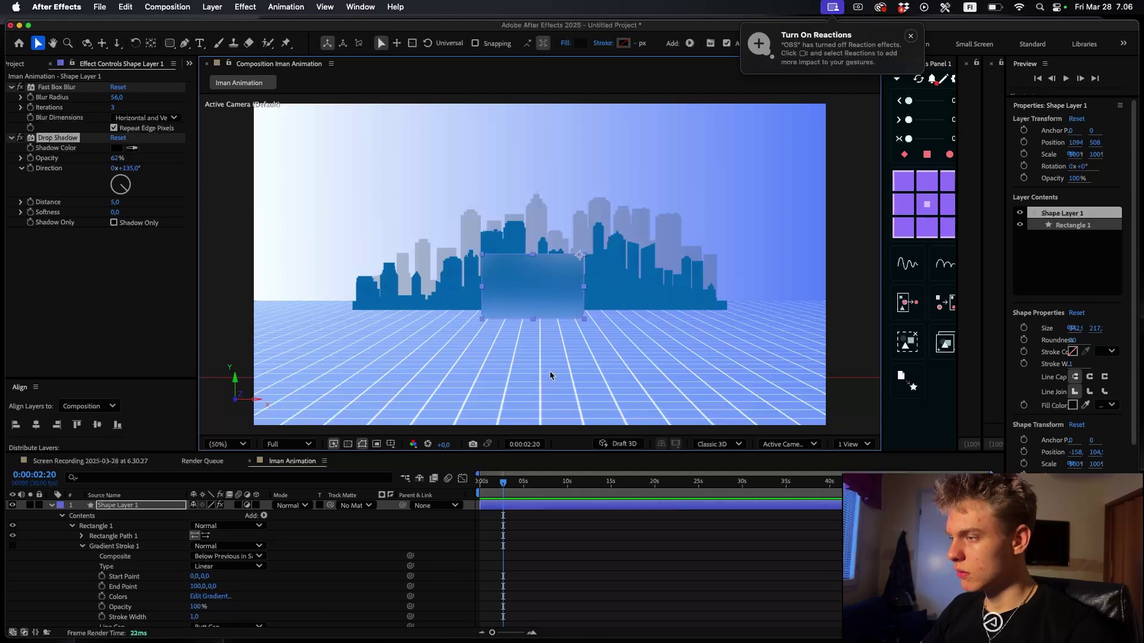
- Keyframe the rectangle path's Size to grow from 0 width at 0:00:02:20 to full width near 5 seconds
{"action": "left_click", "coordinate": [81, 536]}
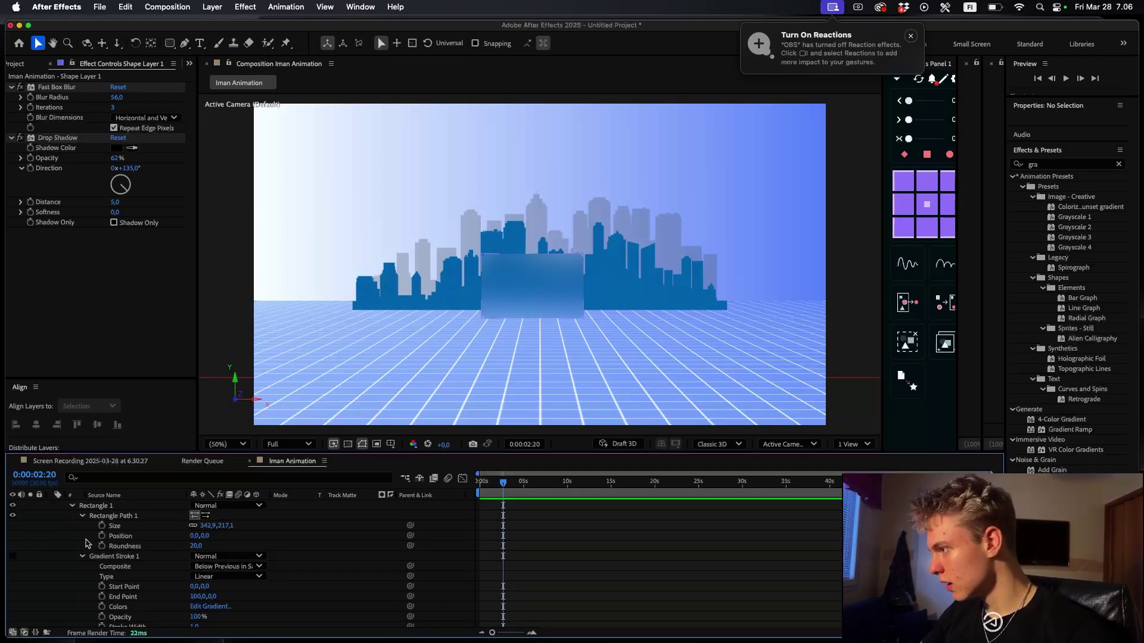
{"action": "scroll", "coordinate": [86, 543], "scroll_direction": "up", "scroll_amount": 2}
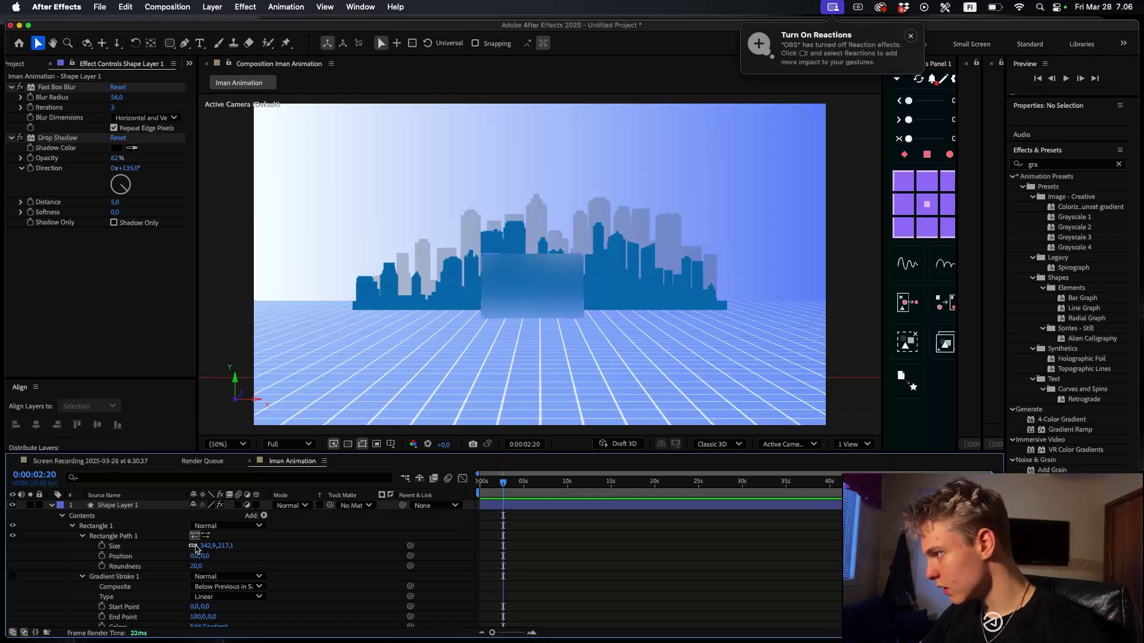
{"action": "left_click", "coordinate": [102, 545]}
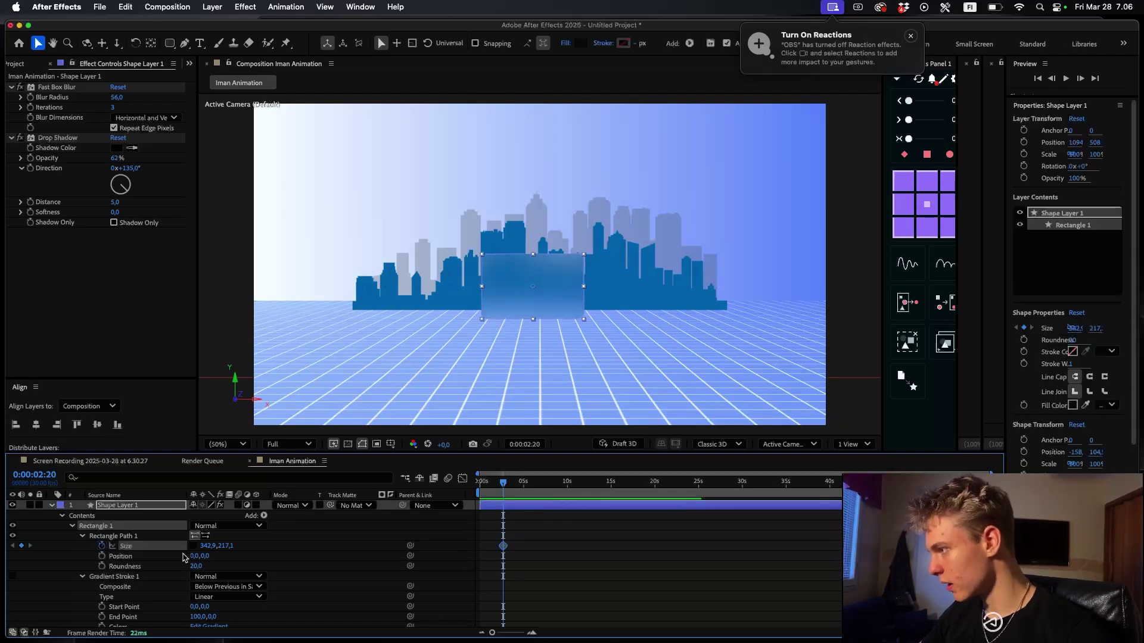
{"action": "left_click_drag", "start_coordinate": [503, 543], "coordinate": [520, 546]}
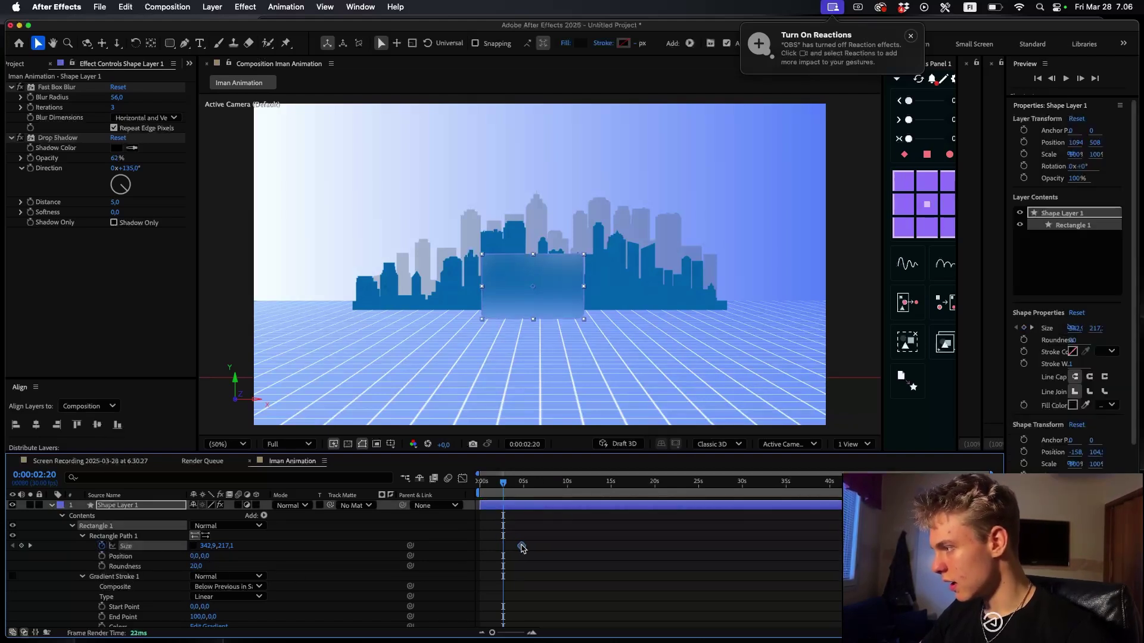
{"action": "left_click_drag", "start_coordinate": [205, 546], "coordinate": [68, 554]}
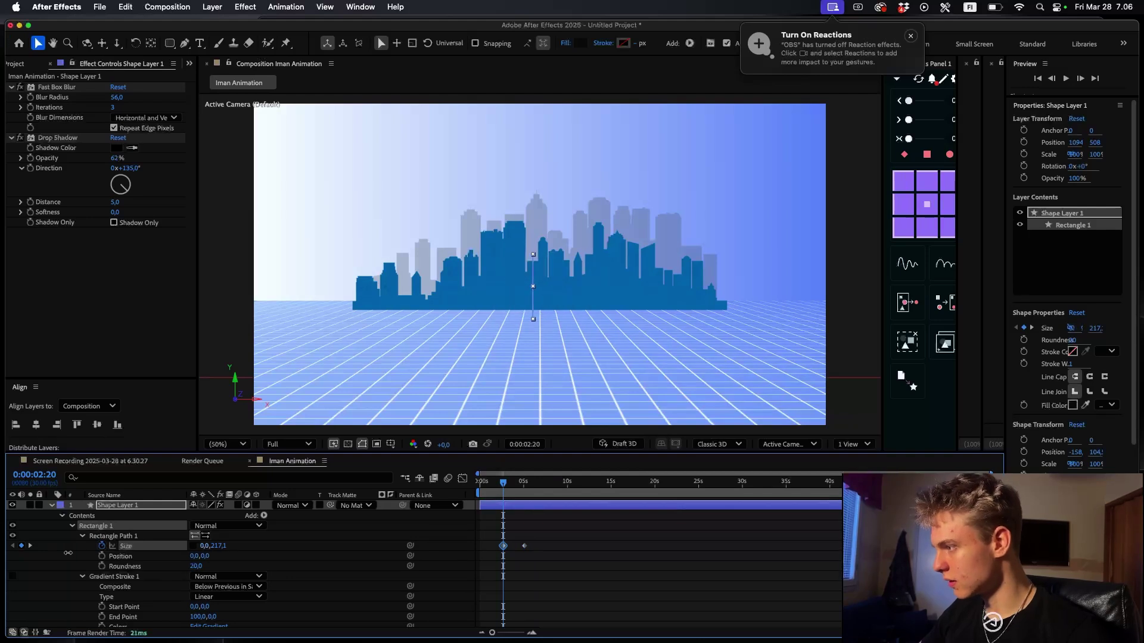
{"action": "left_click", "coordinate": [512, 486]}
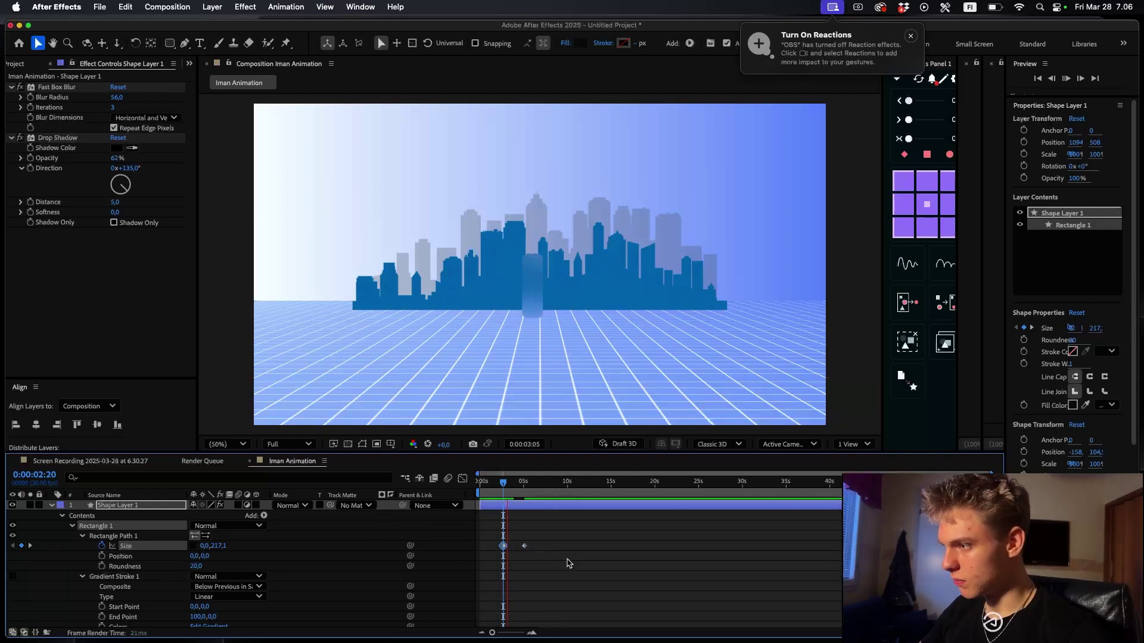
- Apply Easy Ease to the Size keyframes and pull both speed handles inward for a steeper central peak
{"action": "key", "text": "F9"}
{"action": "scroll", "coordinate": [489, 527], "scroll_direction": "up", "scroll_amount": 3}
{"action": "left_click", "coordinate": [462, 479]}
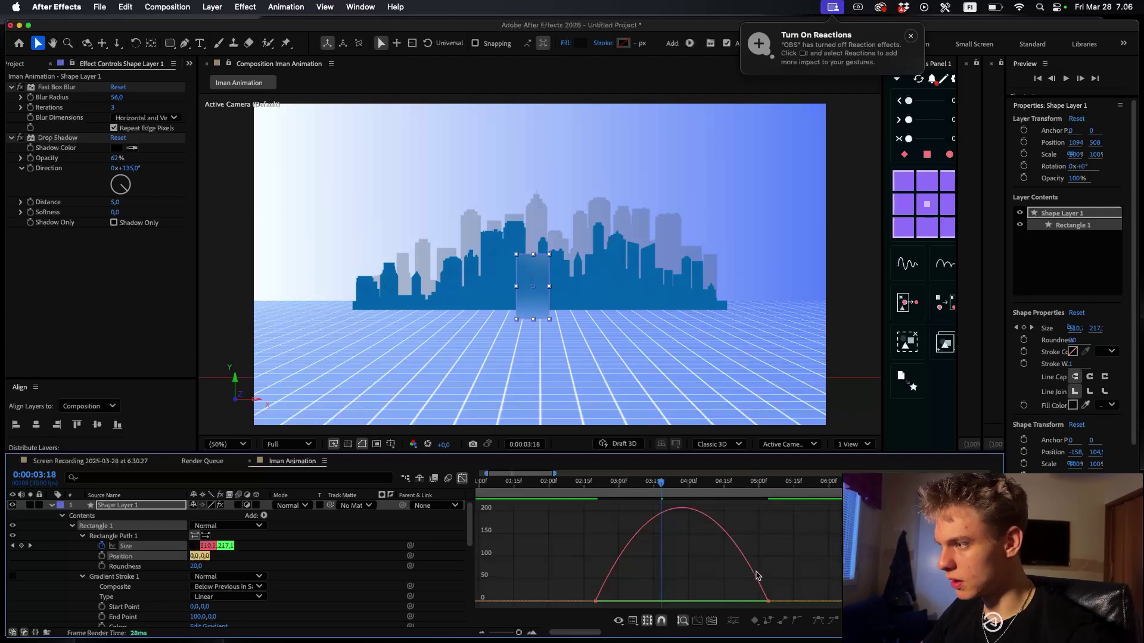
{"action": "left_click_drag", "start_coordinate": [632, 598], "coordinate": [645, 601]}
{"action": "left_click_drag", "start_coordinate": [739, 598], "coordinate": [726, 599]}
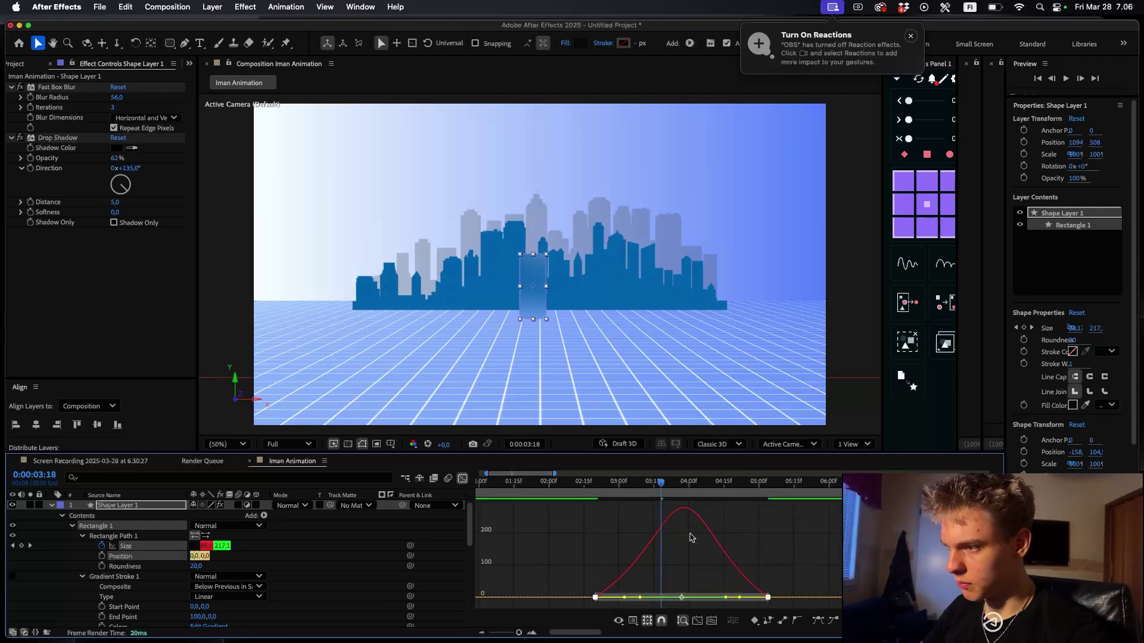
{"action": "left_click", "coordinate": [462, 478]}
- Move the final Size keyframe earlier to speed up the rectangle's growth and preview the animation
{"action": "scroll", "coordinate": [656, 554], "scroll_direction": "down", "scroll_amount": 5}
{"action": "key", "text": "space"}
{"action": "left_click_drag", "start_coordinate": [560, 550], "coordinate": [542, 546]}
{"action": "scroll", "coordinate": [515, 494], "scroll_direction": "up", "scroll_amount": 5}
{"action": "key", "text": "space"}
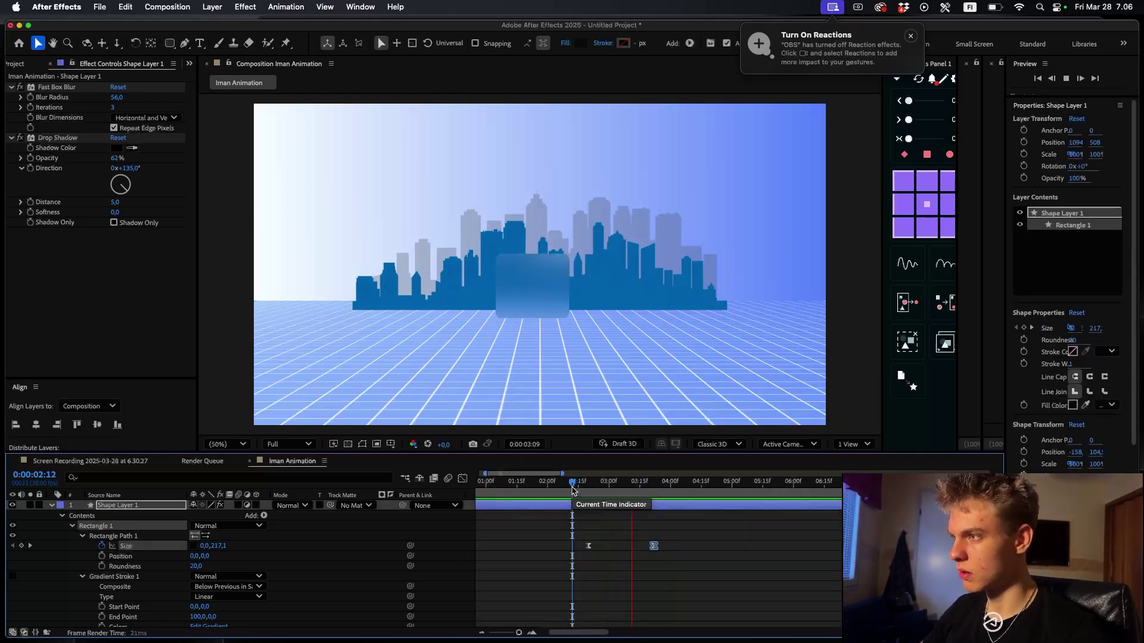
{"action": "key", "text": "space"}
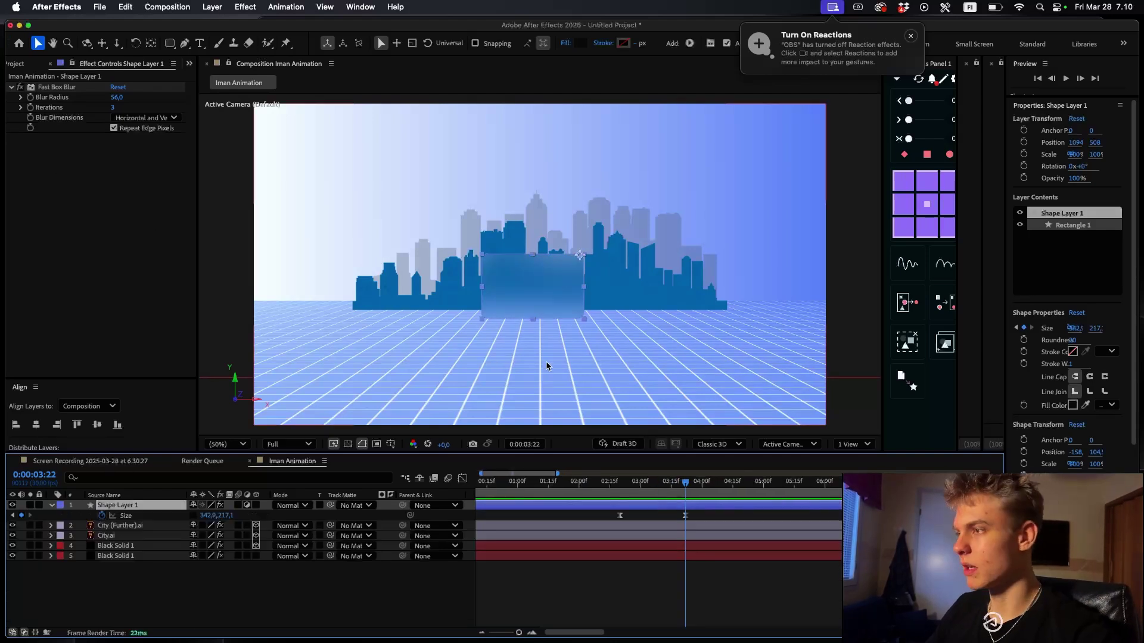
- Duplicate the blurred rectangle's shape layer and turn off the adjustment layer setting on the copy
{"action": "key", "text": "ctrl+d"}
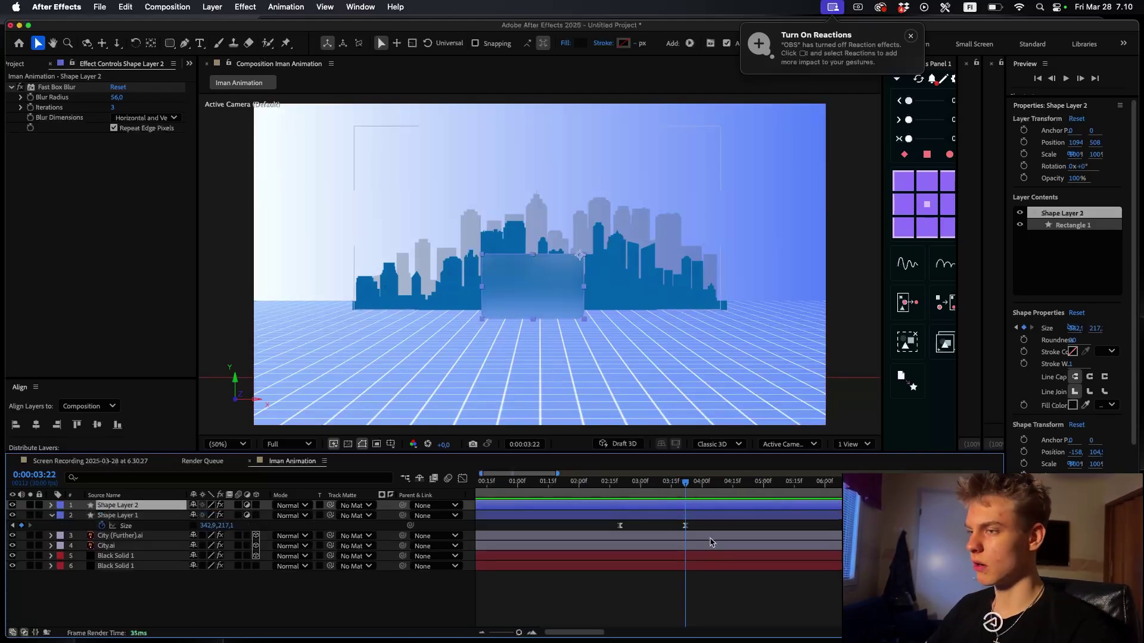
{"action": "left_click", "coordinate": [248, 505]}
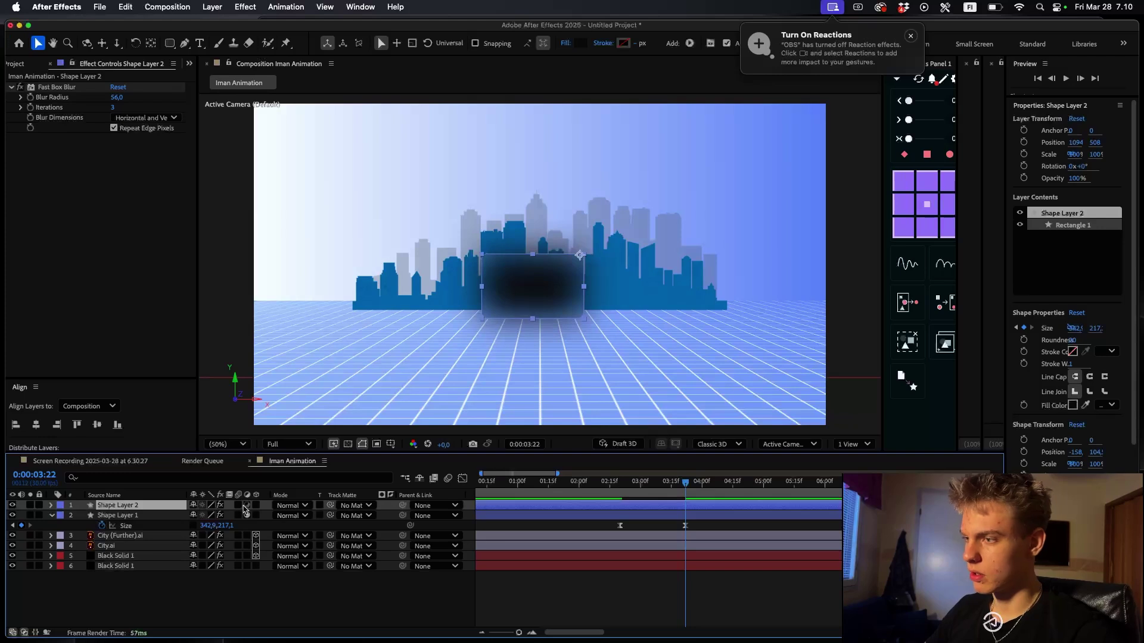
- Switch the copied rectangle's fill to a linear gradient, moving the transparent opacity stop to the start and setting the end colour to black
{"action": "left_click", "coordinate": [582, 45], "text": "alt"}
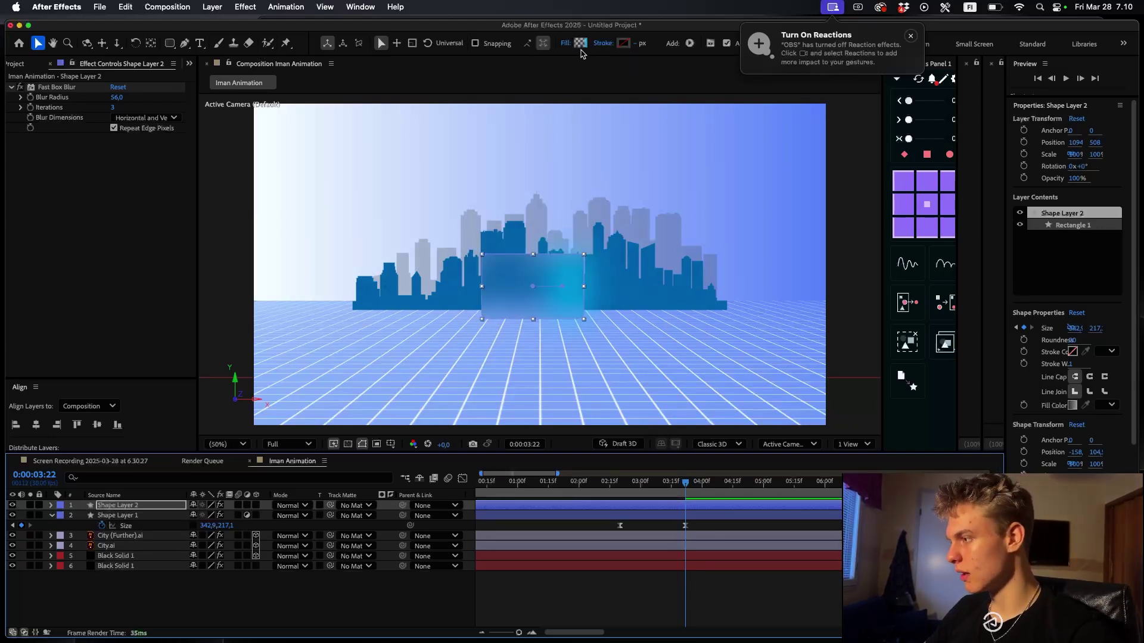
{"action": "left_click", "coordinate": [580, 47]}
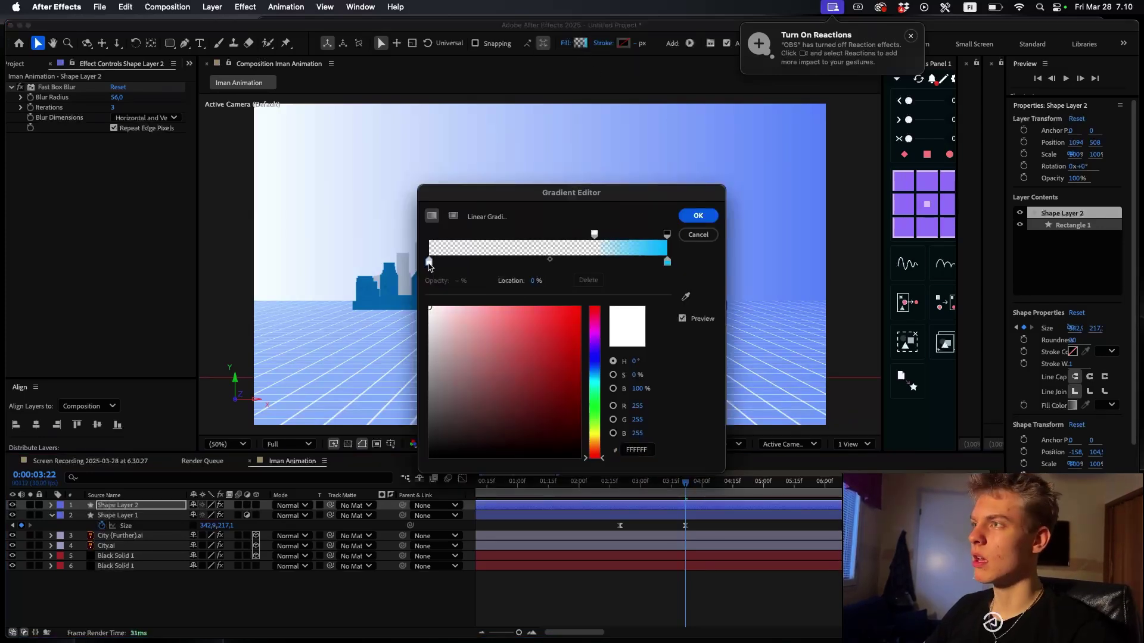
{"action": "left_click_drag", "start_coordinate": [594, 234], "coordinate": [429, 234]}
{"action": "left_click", "coordinate": [667, 235]}
{"action": "left_click", "coordinate": [668, 264]}
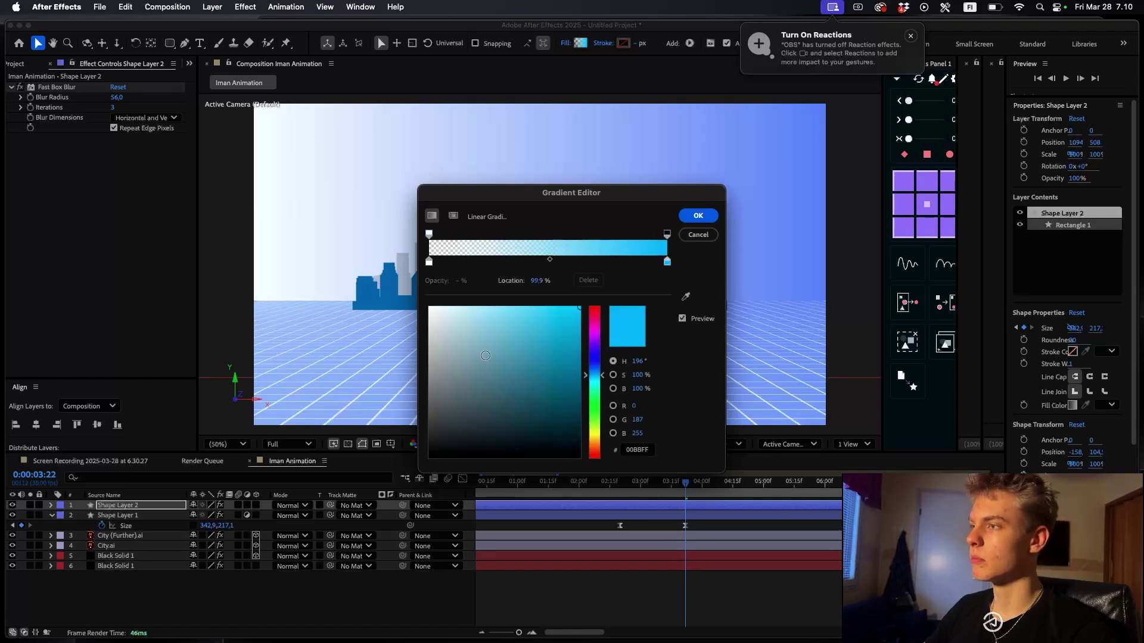
{"action": "left_click_drag", "start_coordinate": [565, 400], "coordinate": [579, 458]}
{"action": "left_click", "coordinate": [698, 216]}
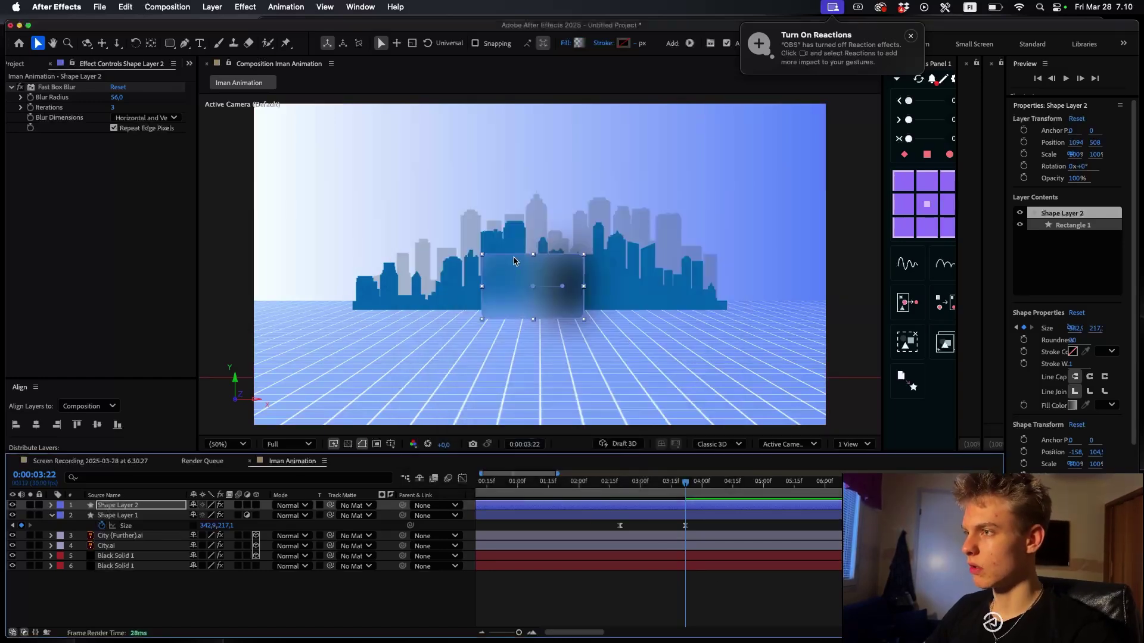
- Reorient the copied rectangle's gradient vertically so it runs from transparent above its upper edge to black at its lower edge
{"action": "scroll", "coordinate": [524, 275], "scroll_direction": "up", "scroll_amount": 2}
{"action": "left_click_drag", "start_coordinate": [583, 309], "coordinate": [529, 367]}
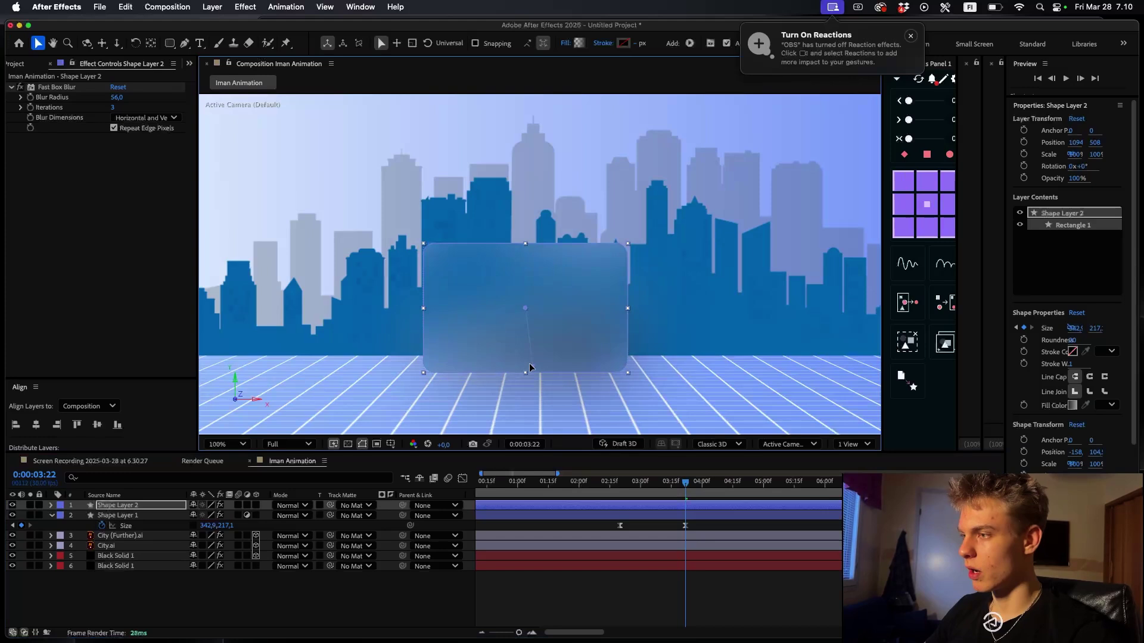
{"action": "left_click_drag", "start_coordinate": [524, 307], "coordinate": [534, 231]}
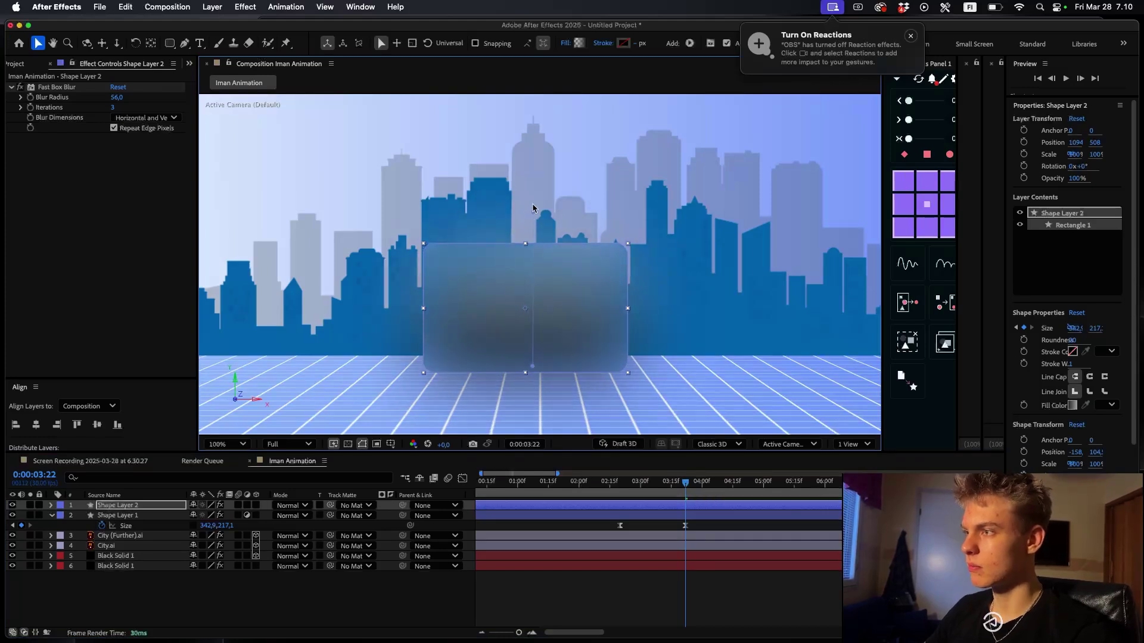
- Set the copied rectangle's Fast Box Blur radius to 0 and check its gradient colours
{"action": "left_click", "coordinate": [56, 88]}
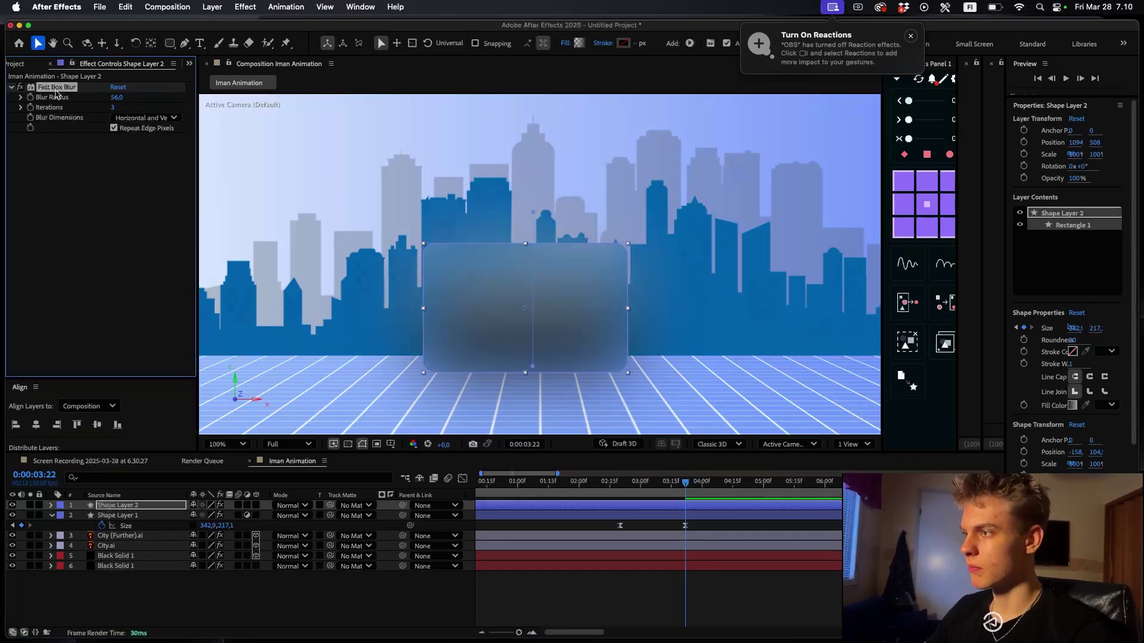
{"action": "key", "text": "Delete"}
{"action": "left_click", "coordinate": [642, 508]}
{"action": "left_click", "coordinate": [578, 43]}
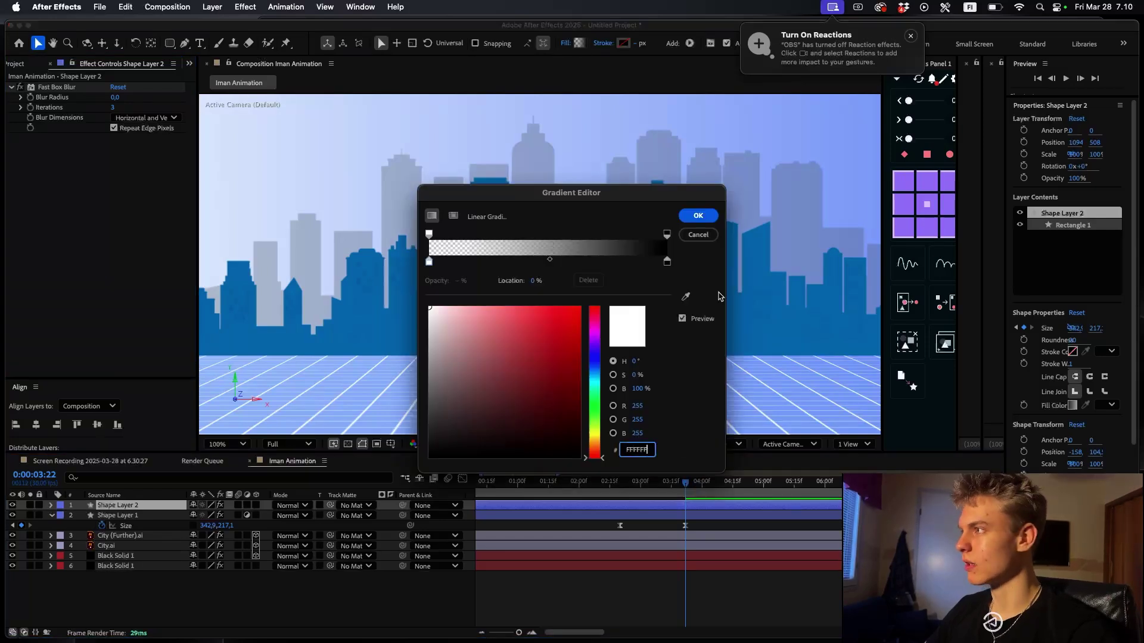
{"action": "left_click", "coordinate": [697, 215]}
- Apply a Fill effect to the copied rectangle and set its colour to black (000000)
{"action": "key", "text": "ctrl+space"}
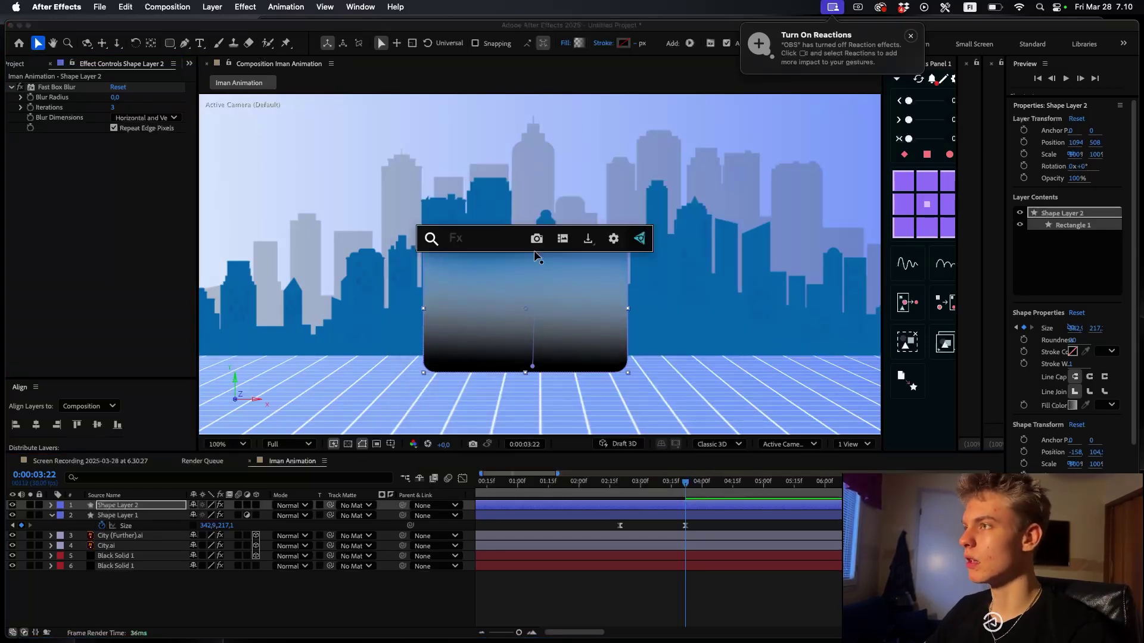
{"action": "type", "text": "fill"}
{"action": "key", "text": "Return"}
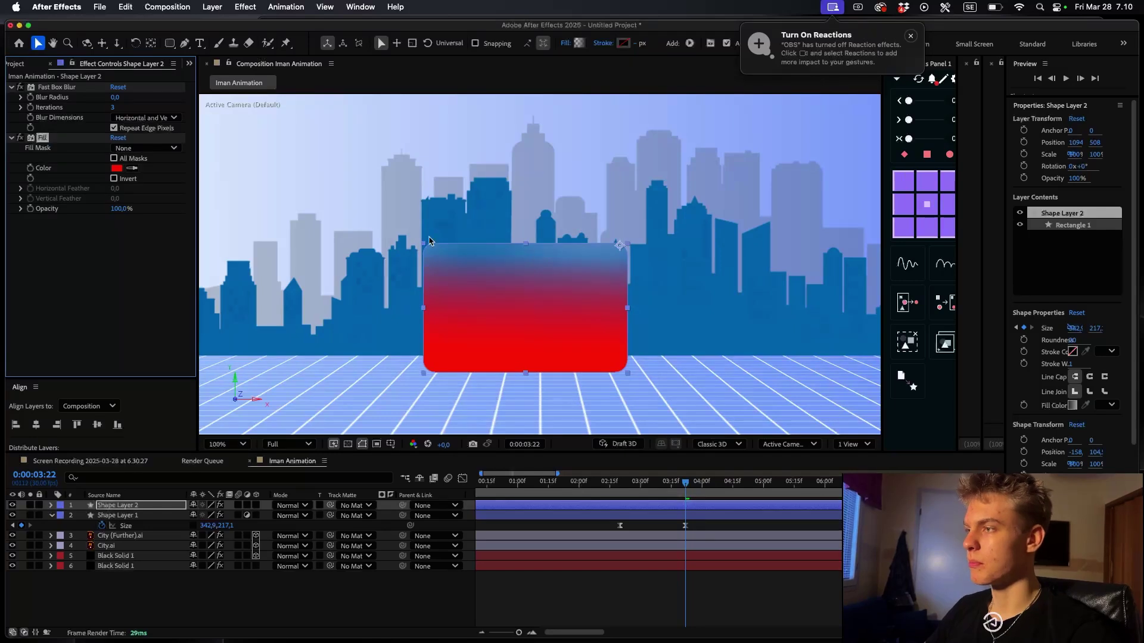
{"action": "left_click", "coordinate": [117, 170]}
{"action": "left_click_drag", "start_coordinate": [558, 334], "coordinate": [250, 547]}
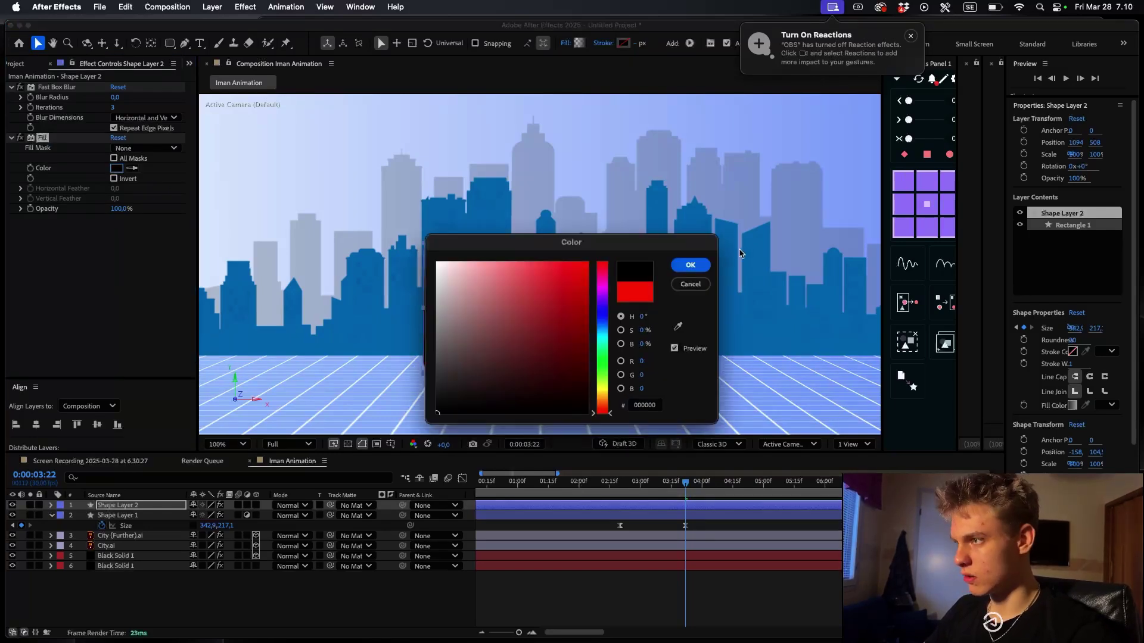
{"action": "left_click", "coordinate": [701, 264]}
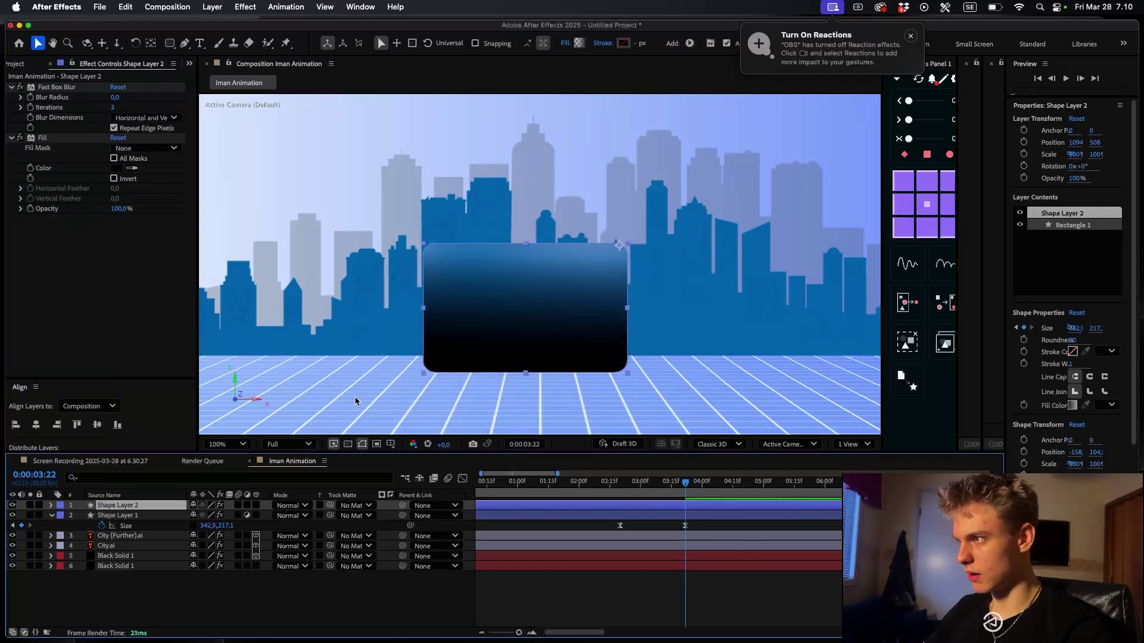
- Turn the black copy into a 3D layer with a centred anchor point and lower it toward the grid floor below the glass rectangle
{"action": "left_click", "coordinate": [257, 505]}
{"action": "key", "text": "comma"}
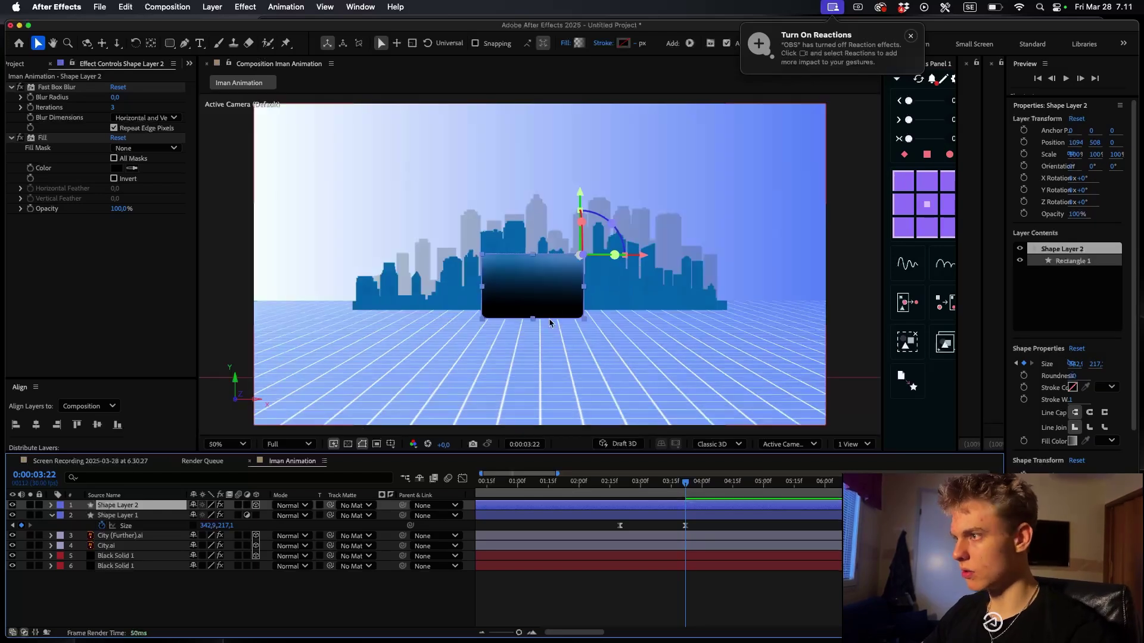
{"action": "left_click", "coordinate": [927, 204]}
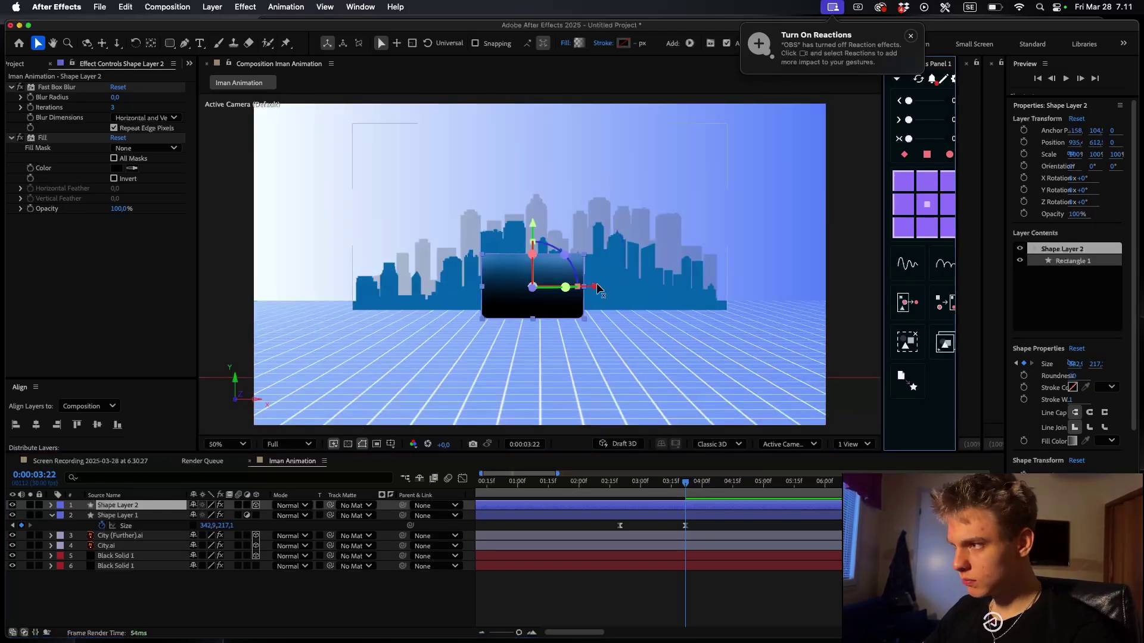
{"action": "left_click_drag", "start_coordinate": [532, 222], "coordinate": [537, 356]}
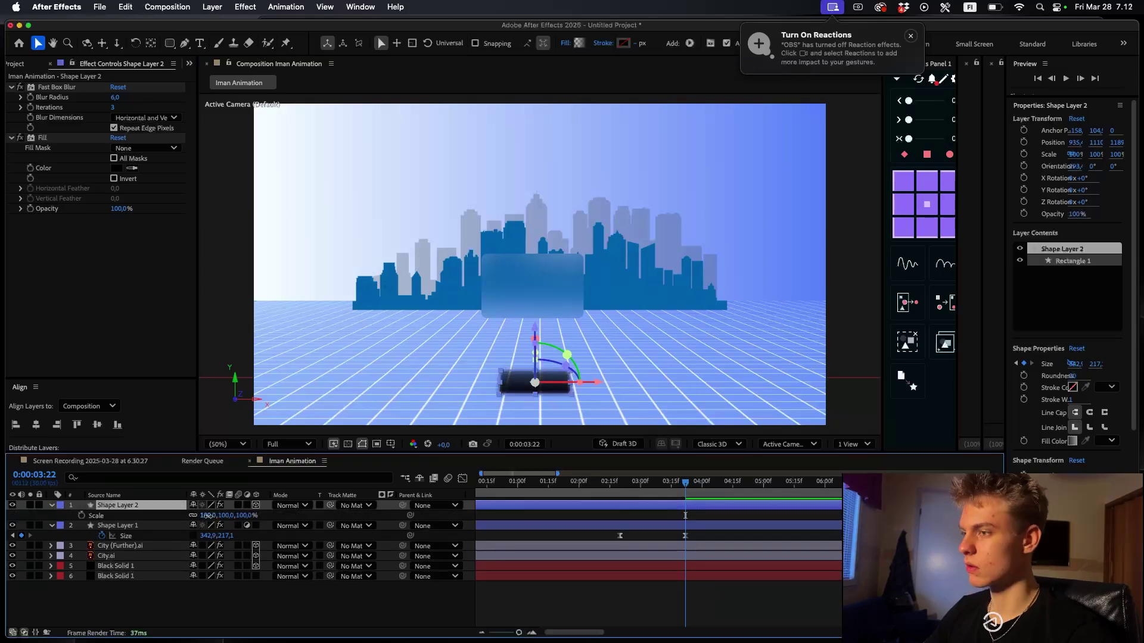
- Scale the shadow layer to 118% and set its Fill effect's opacity to 78%
{"action": "left_click_drag", "start_coordinate": [206, 515], "coordinate": [217, 515]}
{"action": "left_click", "coordinate": [584, 352]}
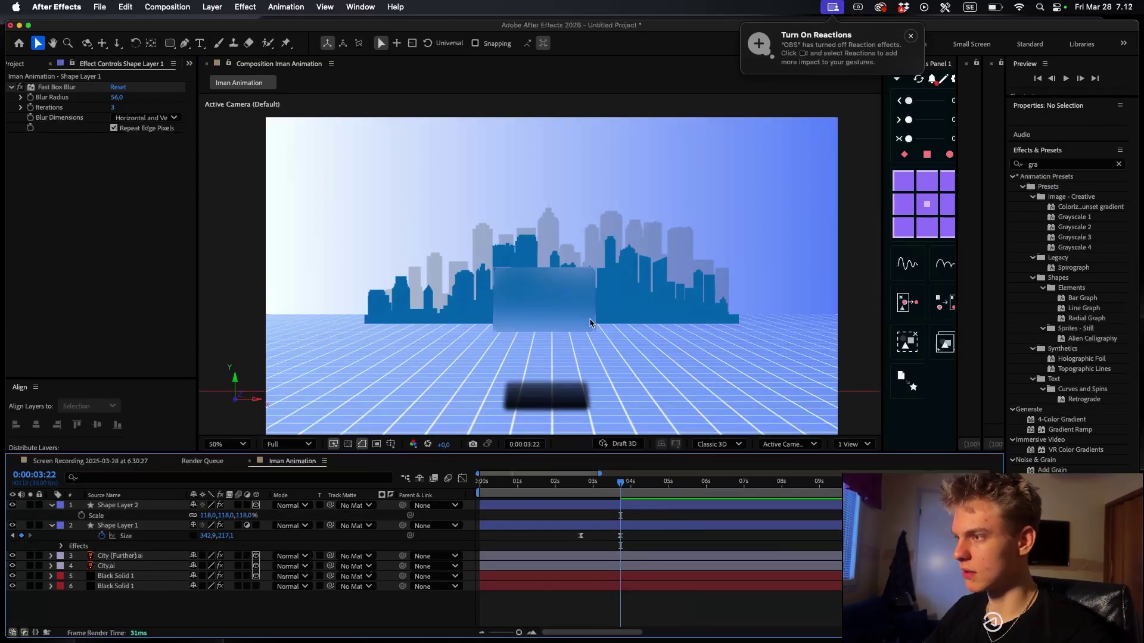
{"action": "left_click", "coordinate": [545, 395]}
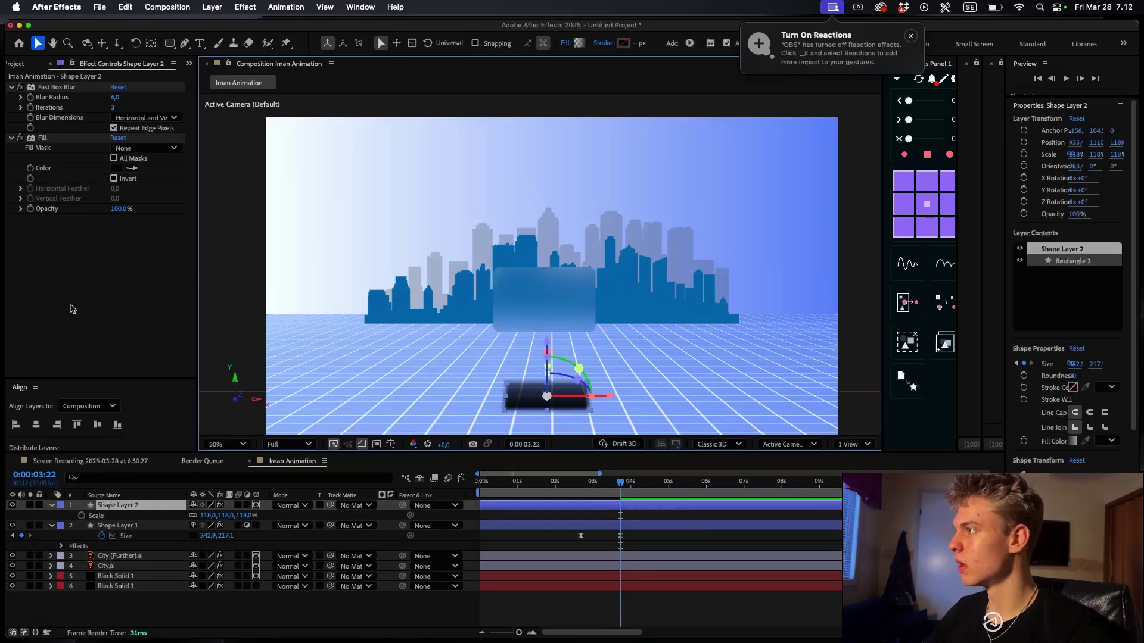
{"action": "mouse_move", "coordinate": [124, 209]}
{"action": "left_mouse_down"}
{"action": "mouse_move", "coordinate": [104, 210]}
{"action": "mouse_move", "coordinate": [118, 209]}
{"action": "left_mouse_up"}
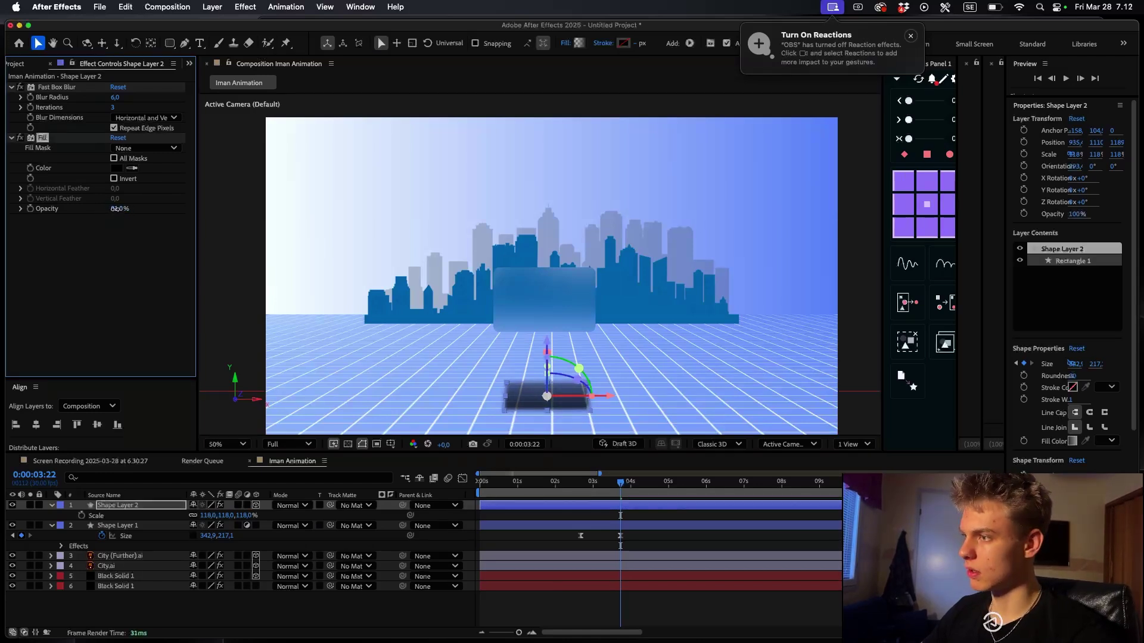
{"action": "left_click", "coordinate": [644, 545]}
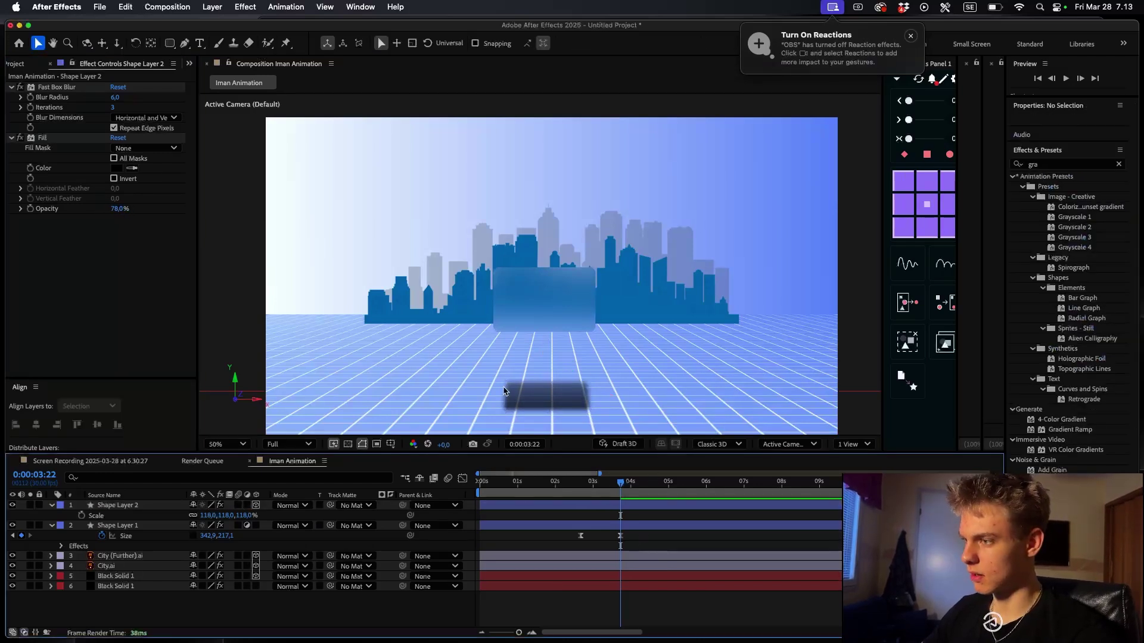
- Parent the shadow, Shape Layer 2, to the glass rectangle, Shape Layer 1, and preview the combined growth animation
{"action": "left_click", "coordinate": [226, 444]}
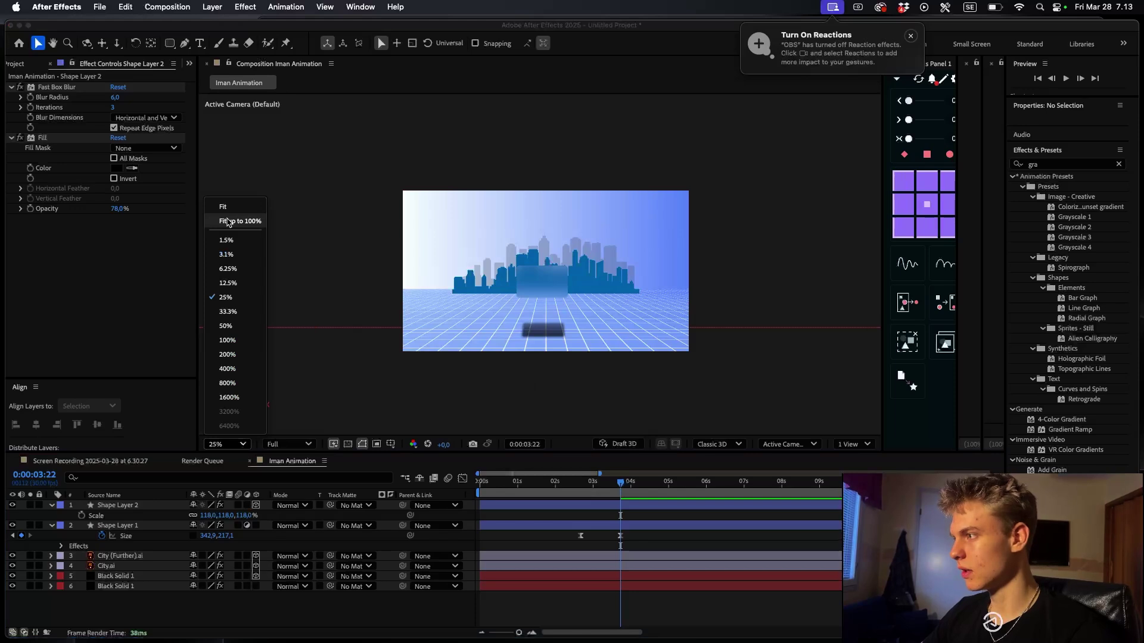
{"action": "left_click", "coordinate": [227, 208]}
{"action": "left_click", "coordinate": [331, 506]}
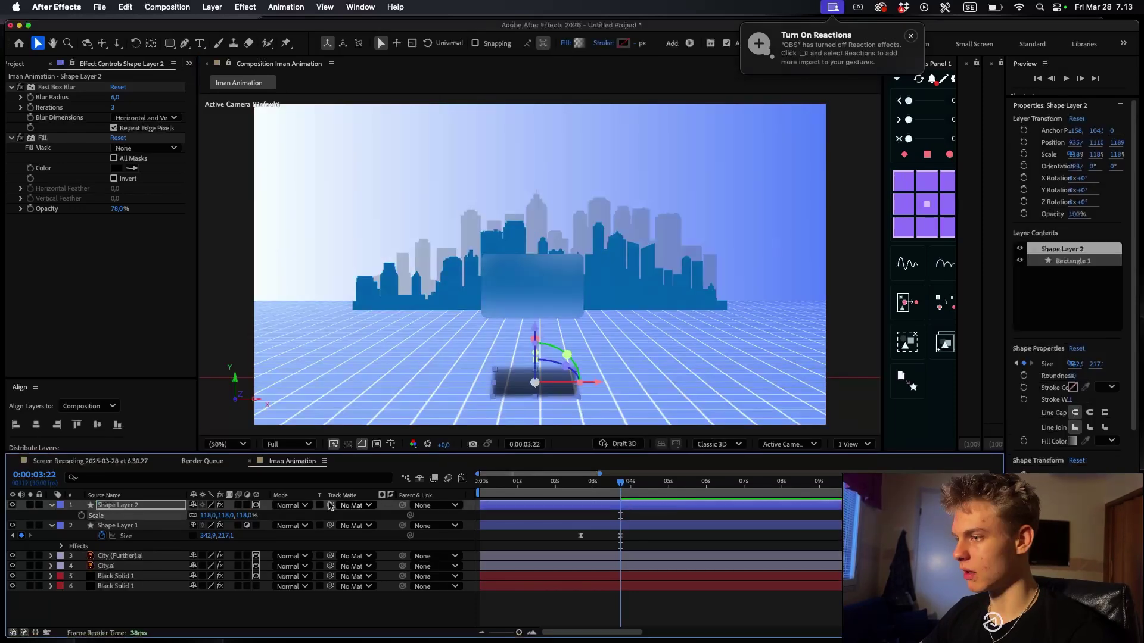
{"action": "left_click", "coordinate": [415, 507]}
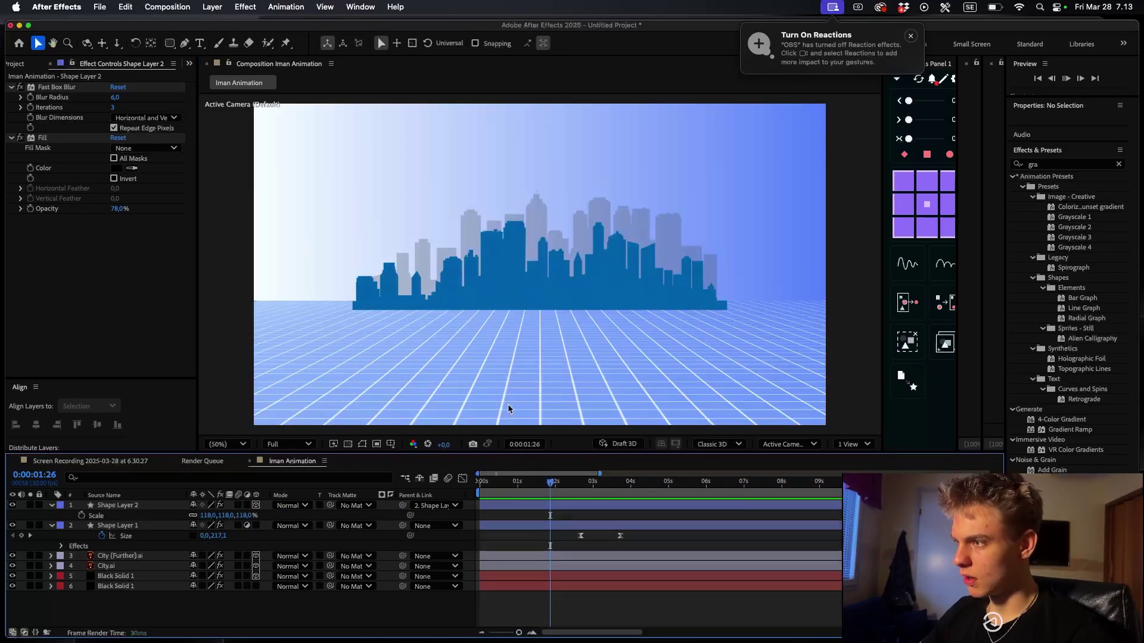
{"action": "key", "text": "space"}
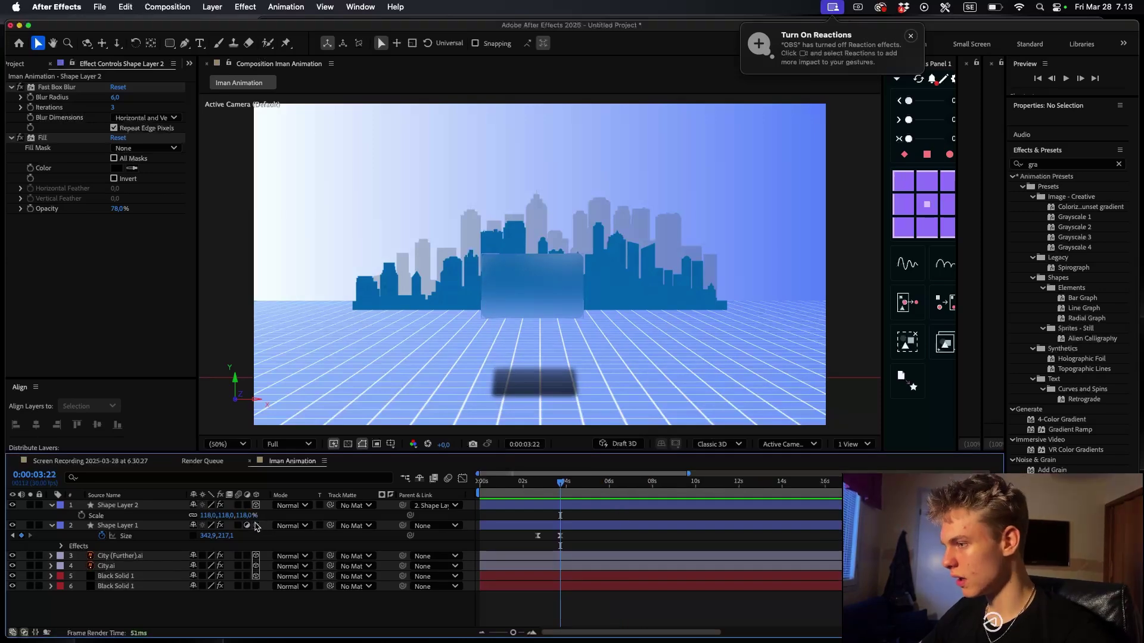
- Make the glass rectangle a 3D layer and collapse the properties of both shape layers in the timeline
{"action": "left_click", "coordinate": [257, 526]}
{"action": "left_click_drag", "start_coordinate": [559, 483], "coordinate": [579, 487]}
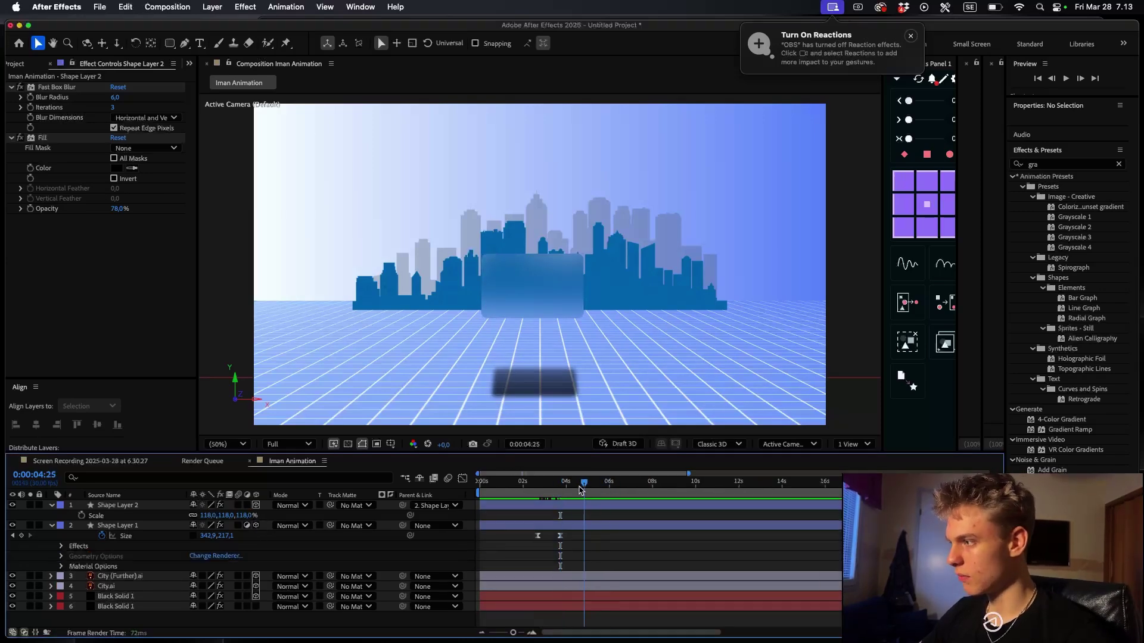
{"action": "left_click", "coordinate": [582, 525]}
{"action": "left_click", "coordinate": [580, 514]}
{"action": "key", "text": "u"}
- Duplicate the glass rectangle and its shadow into five pairs, spacing the copies in a row on both sides of the original
{"action": "left_click", "coordinate": [571, 517]}
{"action": "left_click", "coordinate": [568, 508], "text": "shift"}
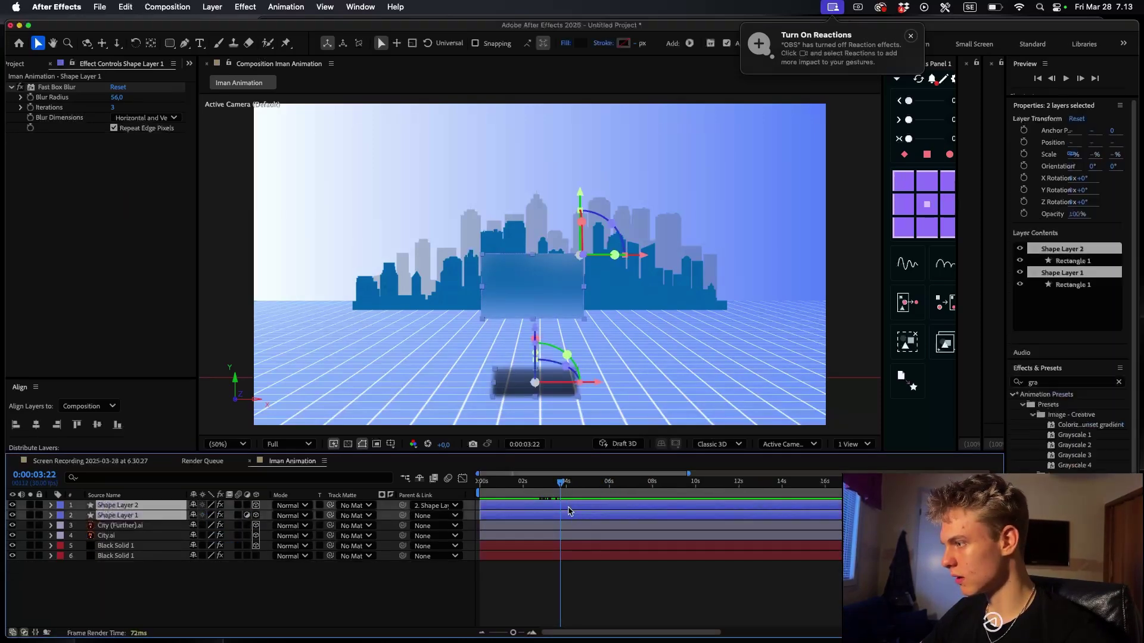
{"action": "key", "text": "super+d"}
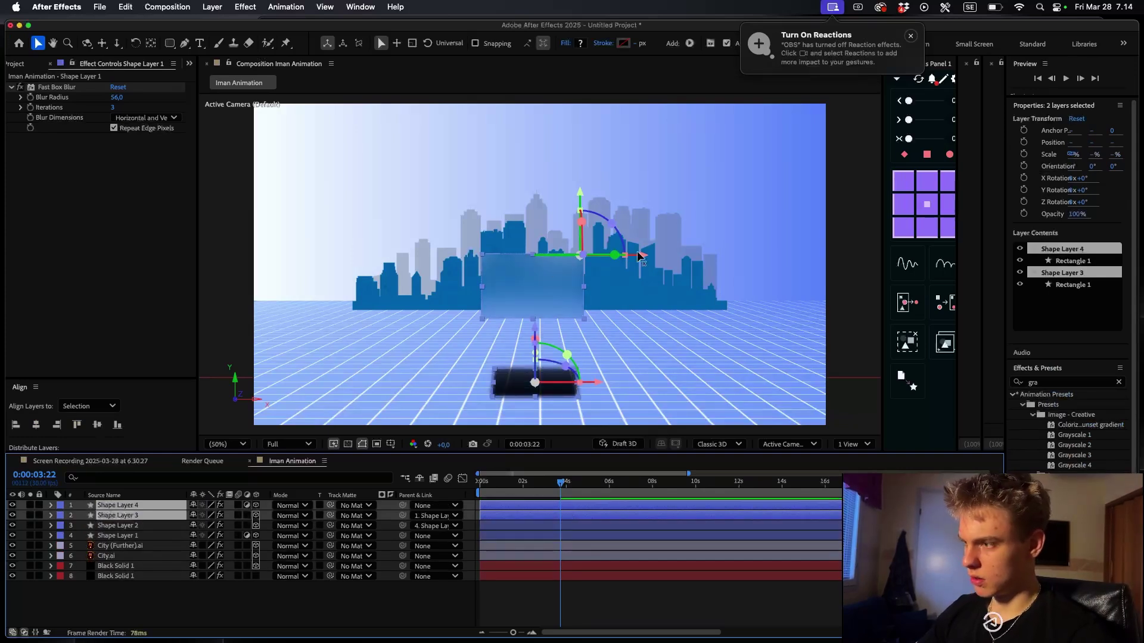
{"action": "key", "text": "super+d"}
{"action": "left_click_drag", "start_coordinate": [639, 257], "coordinate": [788, 257]}
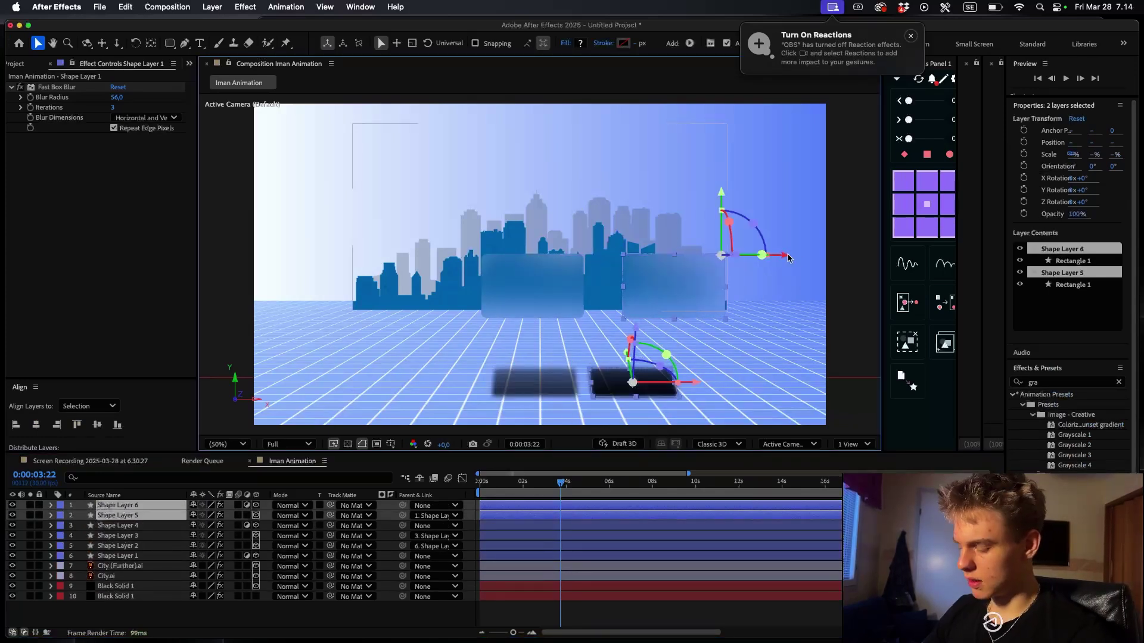
{"action": "left_click_drag", "start_coordinate": [629, 265], "coordinate": [641, 264]}
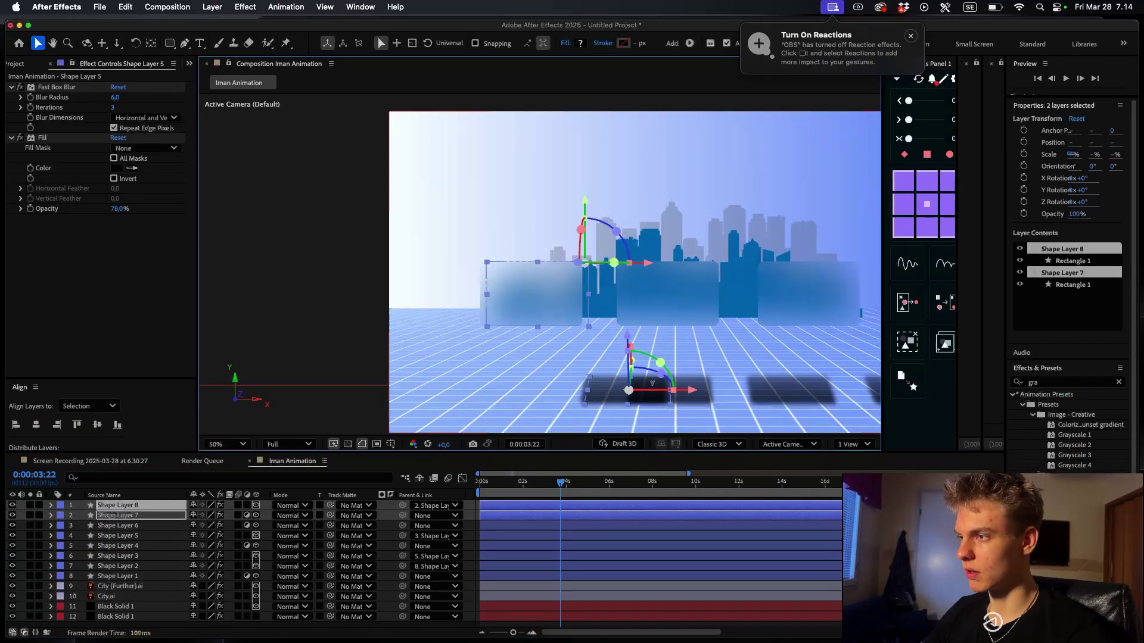
{"action": "left_click", "coordinate": [555, 534]}
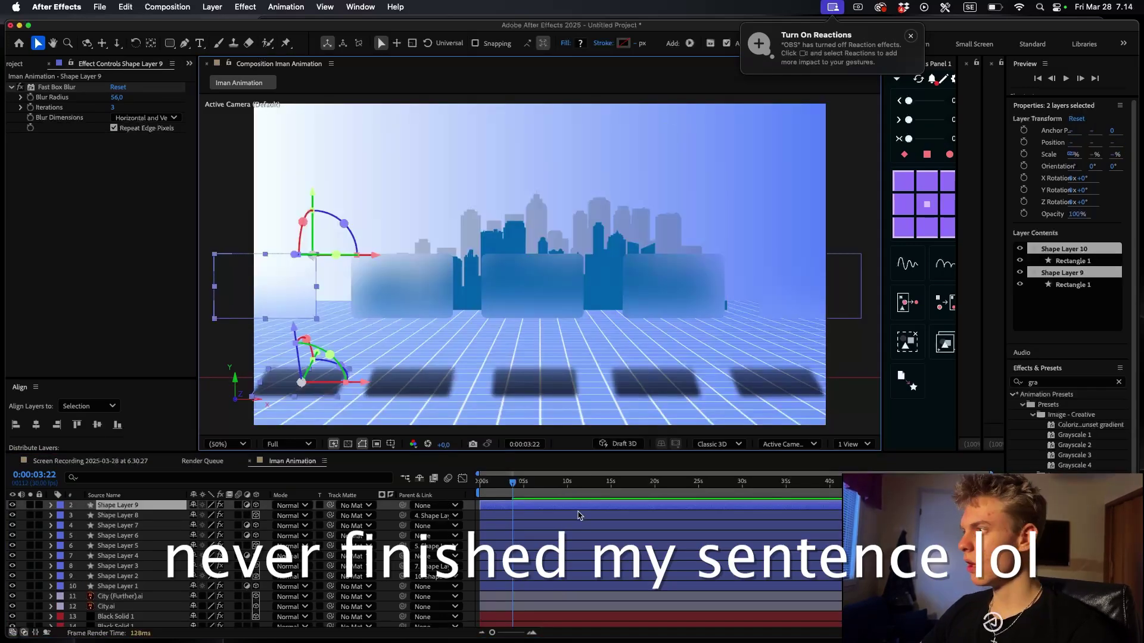
- Select all ten rectangle and shadow layers and push them about 1300 px back in depth so the row fits in the frame
{"action": "left_click", "coordinate": [516, 586], "text": "shift"}
{"action": "scroll", "coordinate": [553, 405], "scroll_direction": "down", "scroll_amount": 2}
{"action": "left_click_drag", "start_coordinate": [541, 328], "coordinate": [572, 398]}
{"action": "scroll", "coordinate": [572, 398], "scroll_direction": "up", "scroll_amount": 2}
{"action": "scroll", "coordinate": [572, 382], "scroll_direction": "down", "scroll_amount": 2}
{"action": "scroll", "coordinate": [573, 359], "scroll_direction": "up", "scroll_amount": 2}
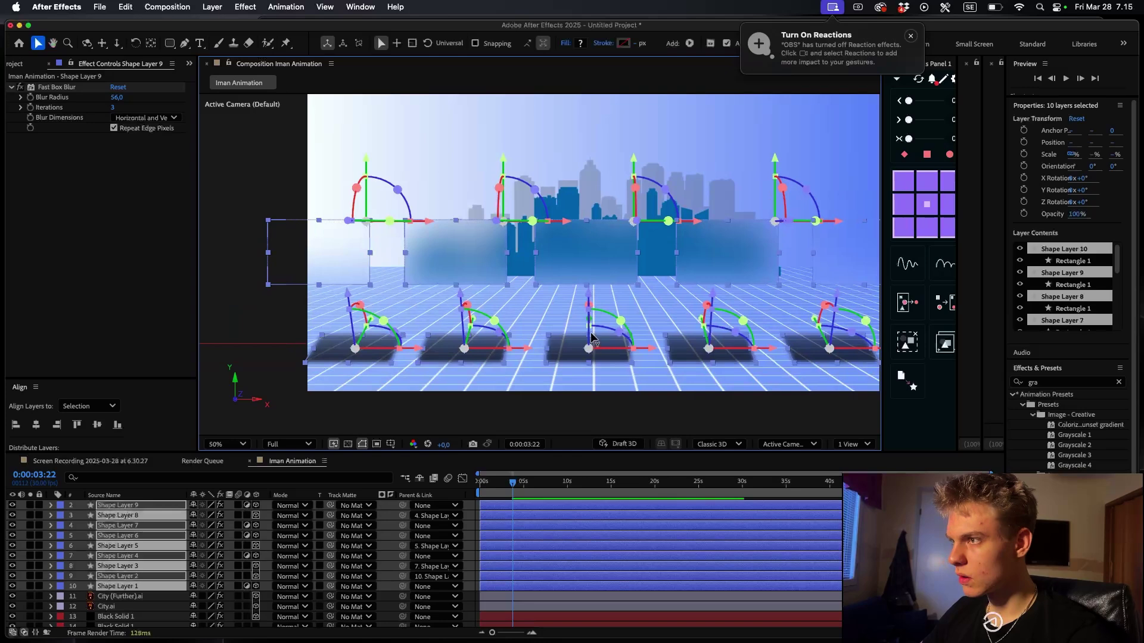
{"action": "left_click_drag", "start_coordinate": [349, 221], "coordinate": [432, 219]}
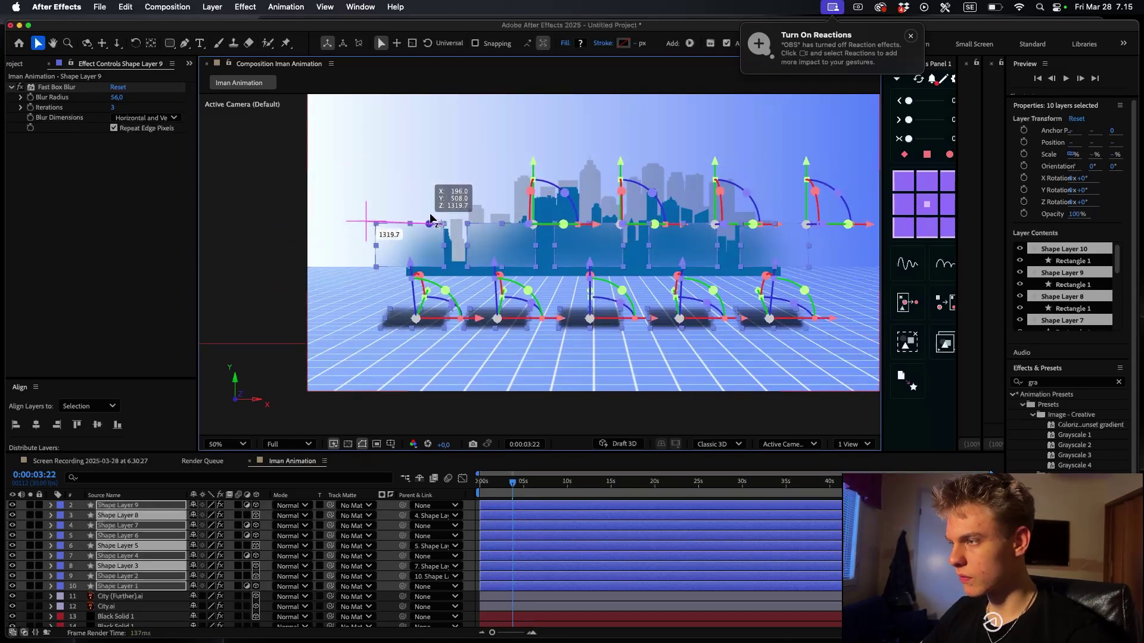
{"action": "left_click", "coordinate": [227, 444]}
{"action": "left_click", "coordinate": [230, 209]}
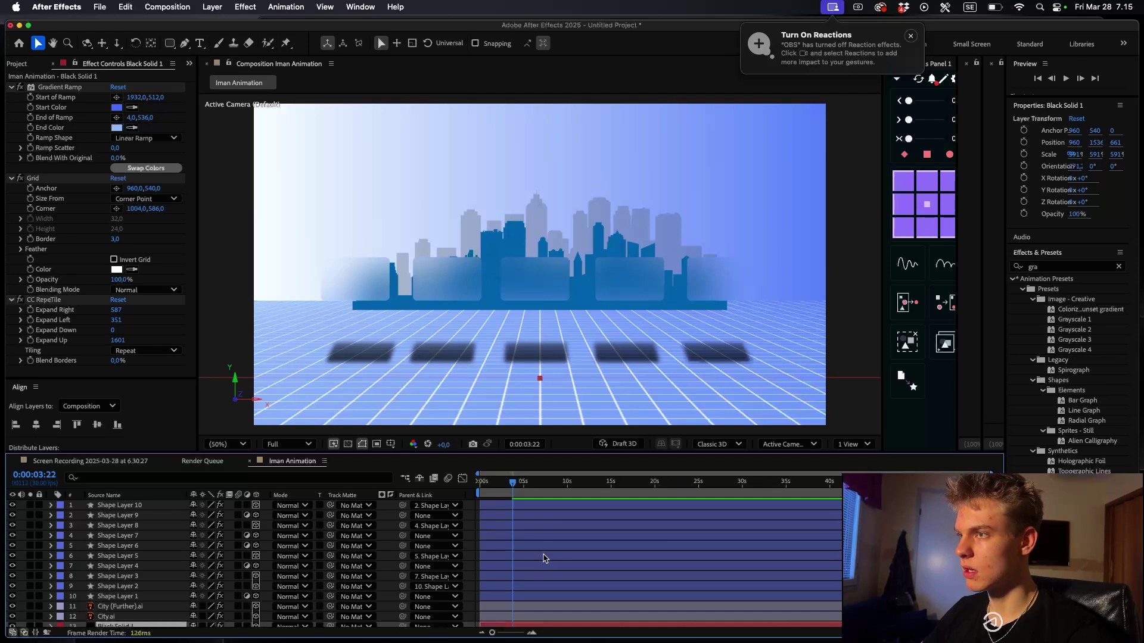
- Trim the start of all ten rectangle and shadow layers to 0:00:02:20, where the growth animation begins
{"action": "left_click_drag", "start_coordinate": [514, 482], "coordinate": [503, 492]}
{"action": "left_click", "coordinate": [515, 518]}
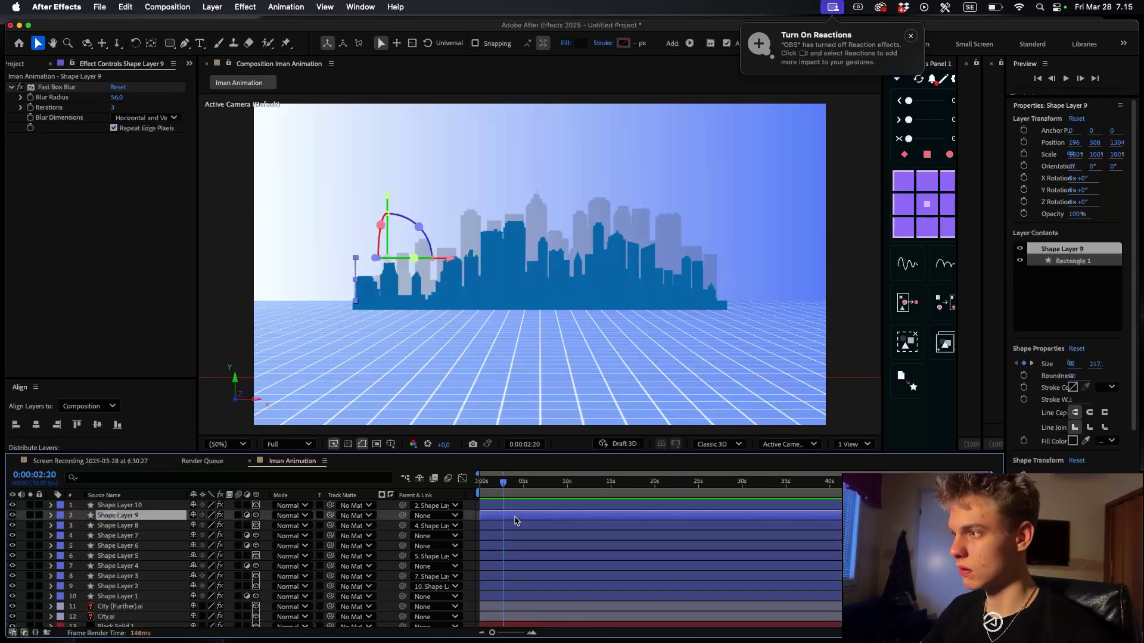
{"action": "key", "text": "u"}
{"action": "left_click", "coordinate": [517, 507], "text": "shift"}
{"action": "left_click", "coordinate": [520, 607], "text": "shift"}
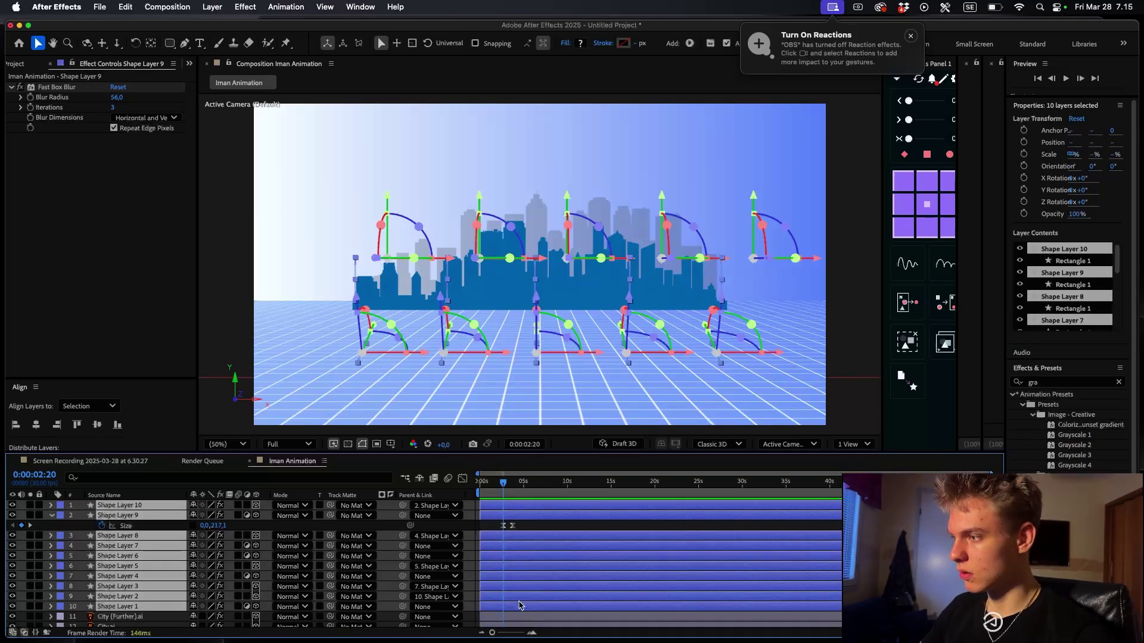
{"action": "key", "text": "alt+["}
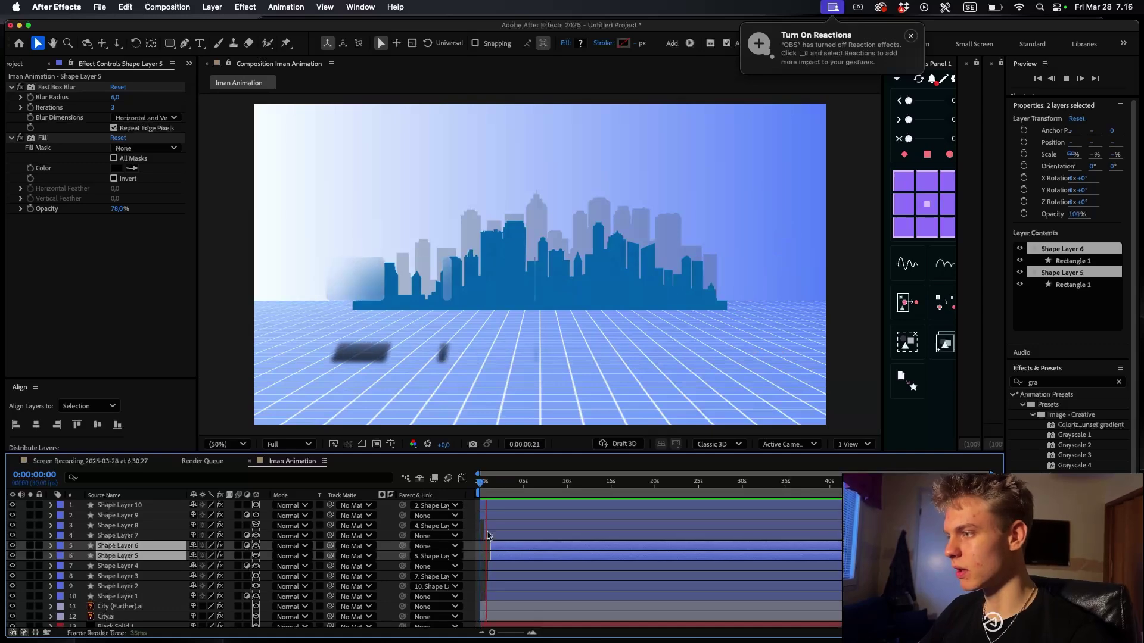
- Stop the preview and, at 0:00:03:06, add a text layer reading "5" above the centre of the skyline
{"action": "key", "text": "space"}
{"action": "left_click", "coordinate": [507, 483]}
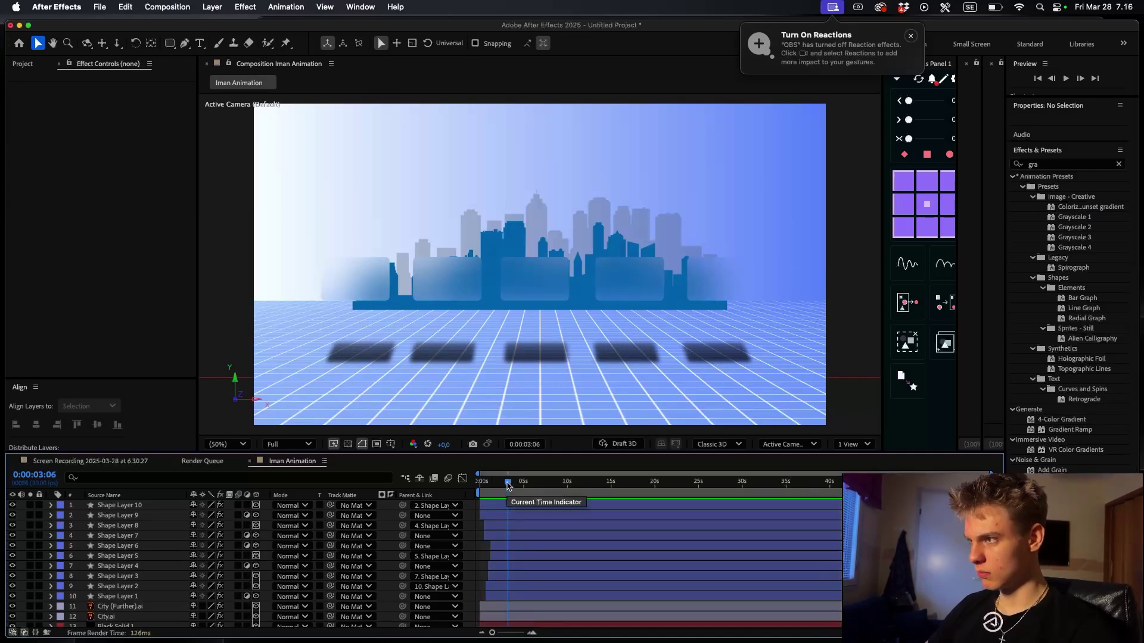
{"action": "key", "text": "super+t"}
{"action": "left_click", "coordinate": [538, 220]}
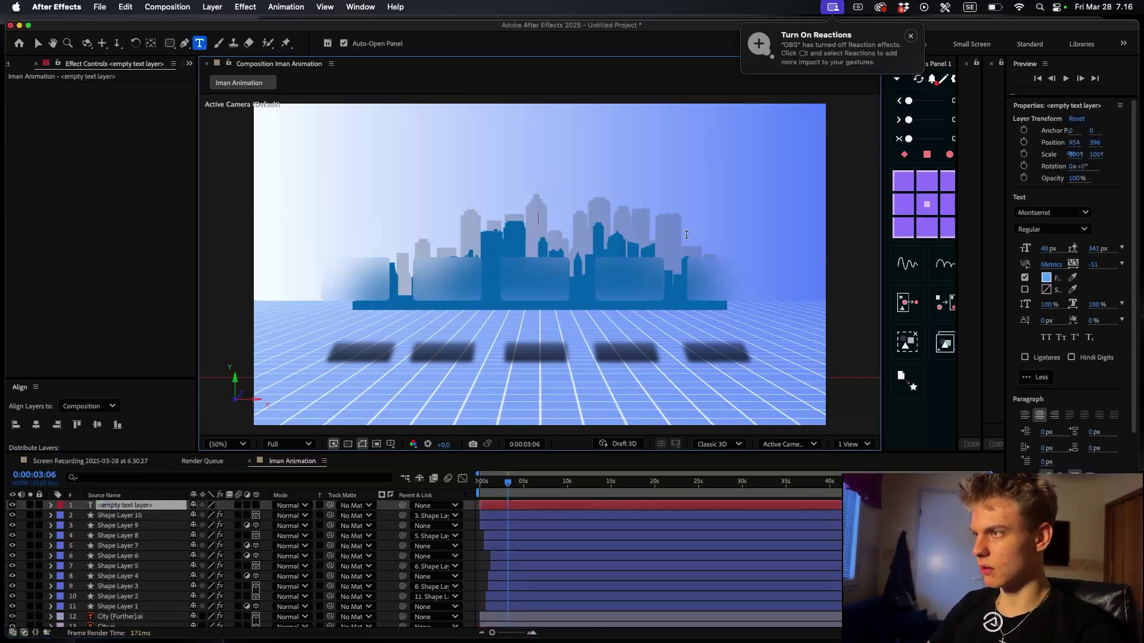
{"action": "type", "text": "7"}
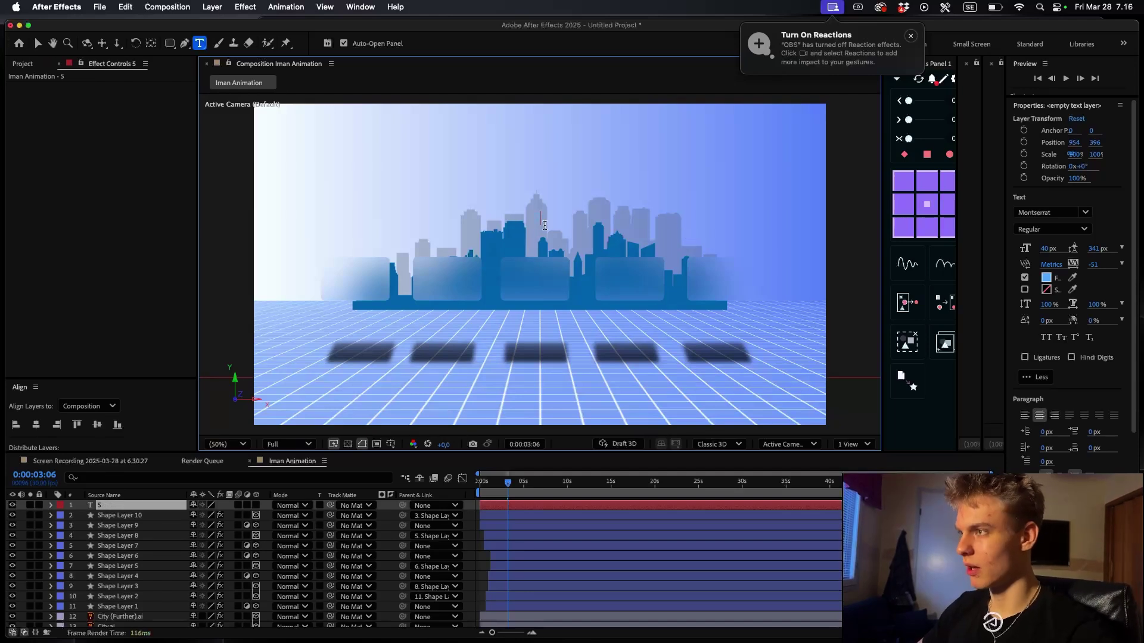
- Format the "5" text with a white fill, a 120 px font size and the Montserrat ExtraBold weight
{"action": "left_click", "coordinate": [1046, 277]}
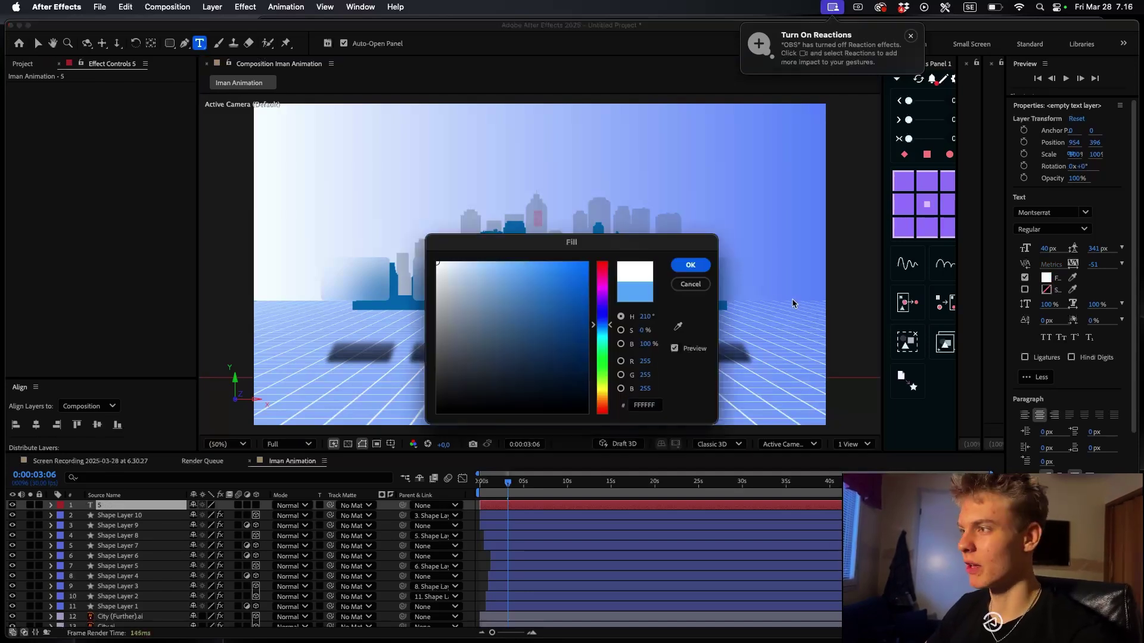
{"action": "left_click", "coordinate": [686, 263]}
{"action": "left_click_drag", "start_coordinate": [1044, 250], "coordinate": [1090, 248]}
{"action": "left_click", "coordinate": [1081, 231]}
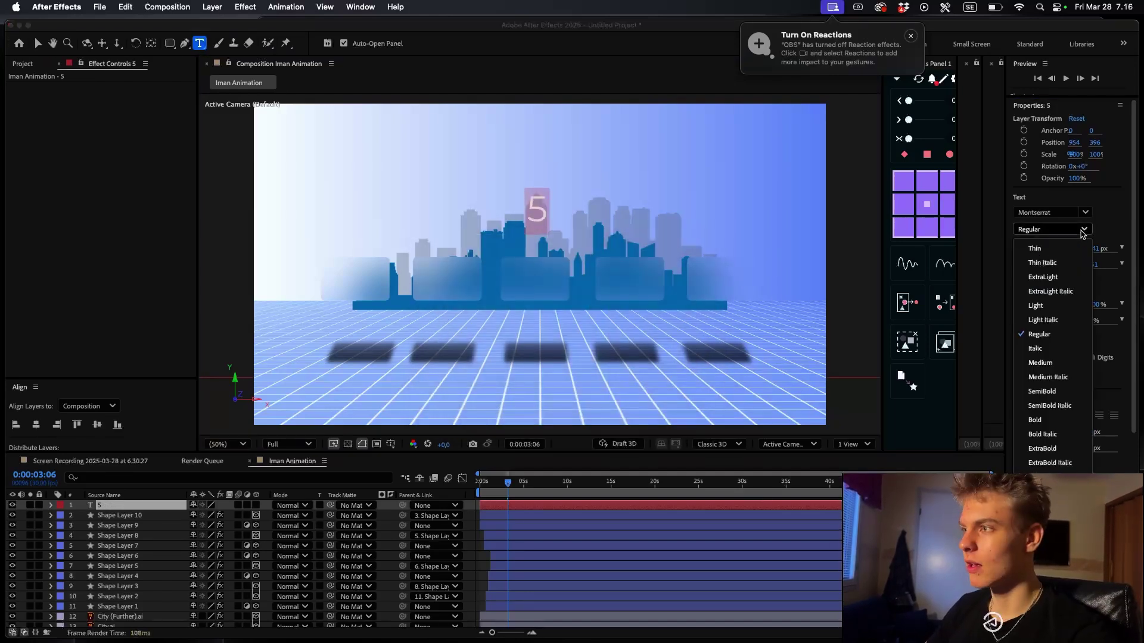
{"action": "left_click", "coordinate": [1070, 225]}
{"action": "left_click", "coordinate": [1068, 231]}
{"action": "left_click", "coordinate": [1048, 420]}
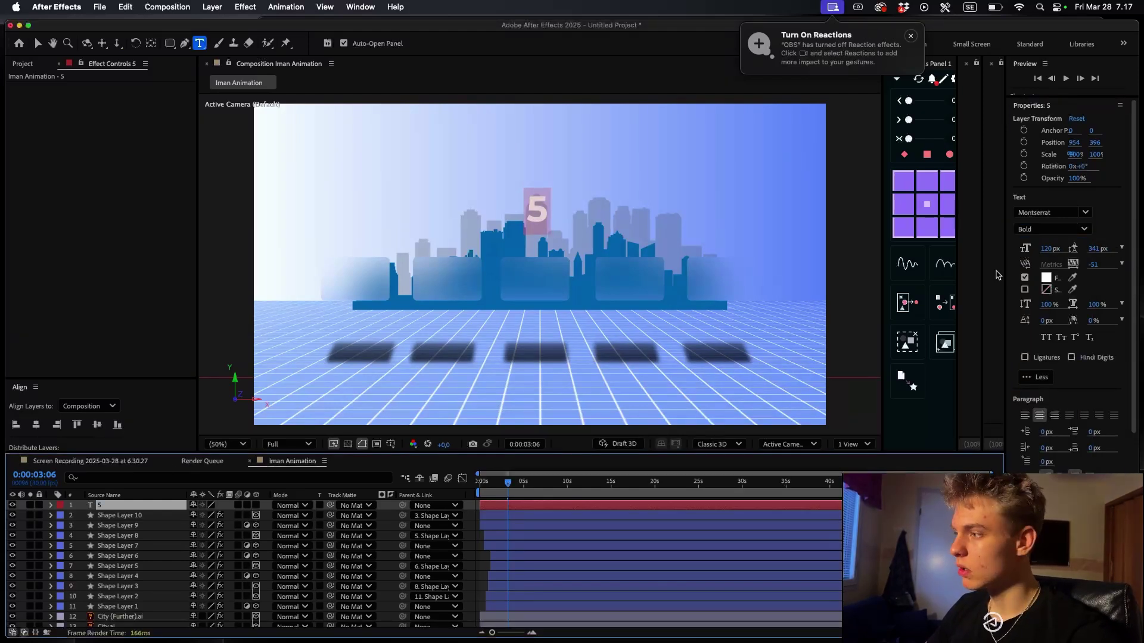
{"action": "left_click", "coordinate": [1067, 233]}
{"action": "left_click", "coordinate": [1054, 448]}
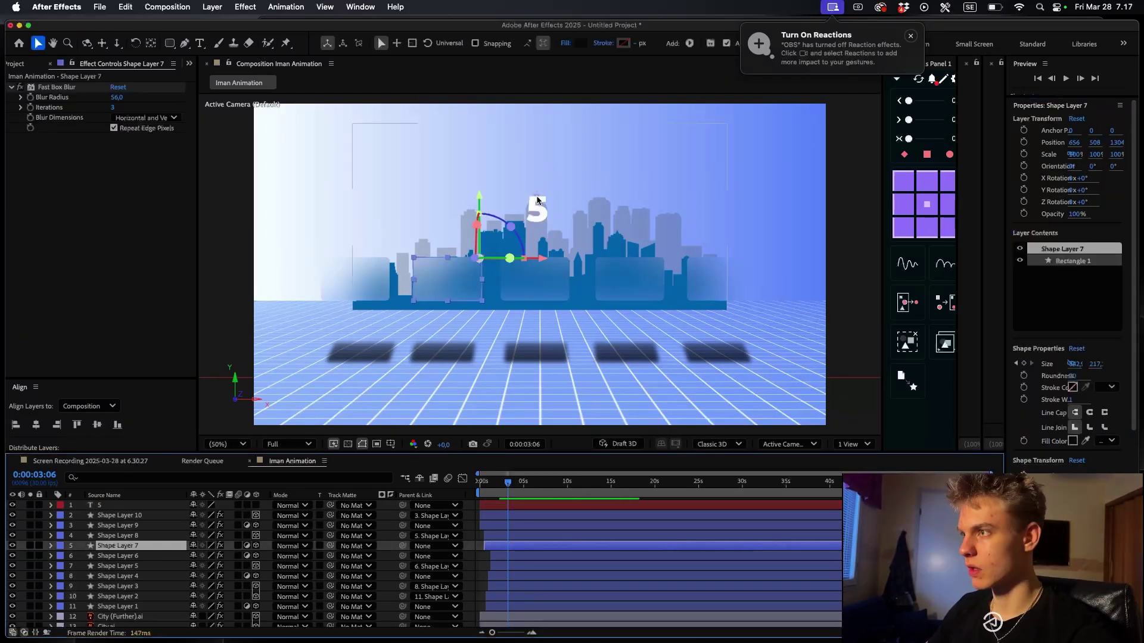
- Duplicate the "5" text just below the original, change the copy to "Ways" and set its weight to Bold
{"action": "left_click", "coordinate": [537, 200]}
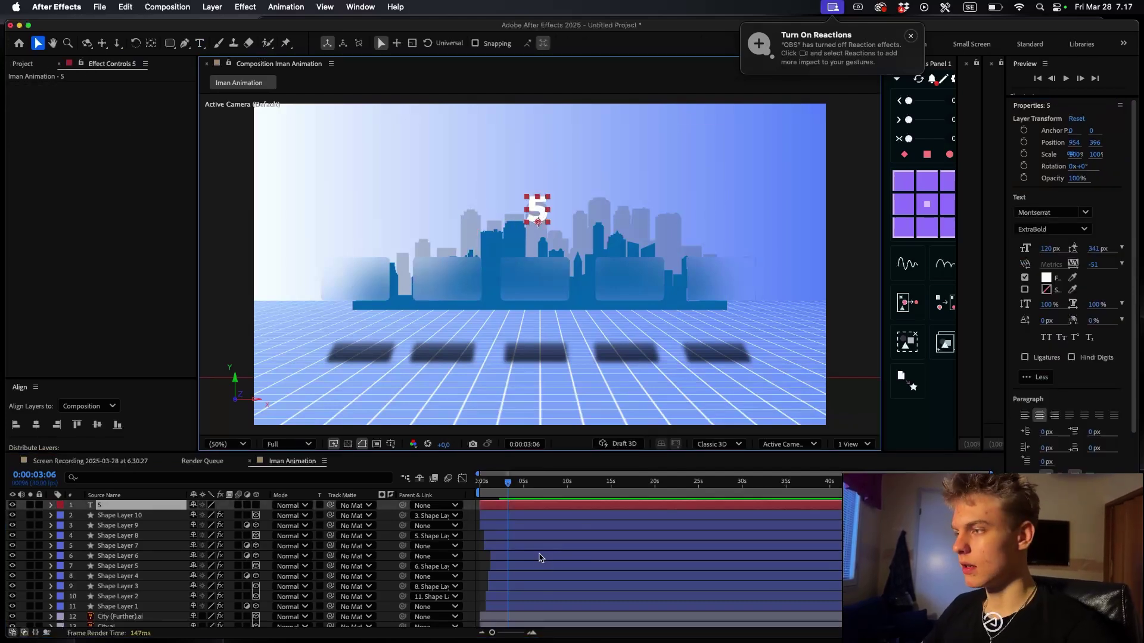
{"action": "key", "text": "super+d"}
{"action": "left_click_drag", "start_coordinate": [542, 212], "coordinate": [542, 243]}
{"action": "double_click", "coordinate": [538, 241]}
{"action": "type", "text": "Ways"}
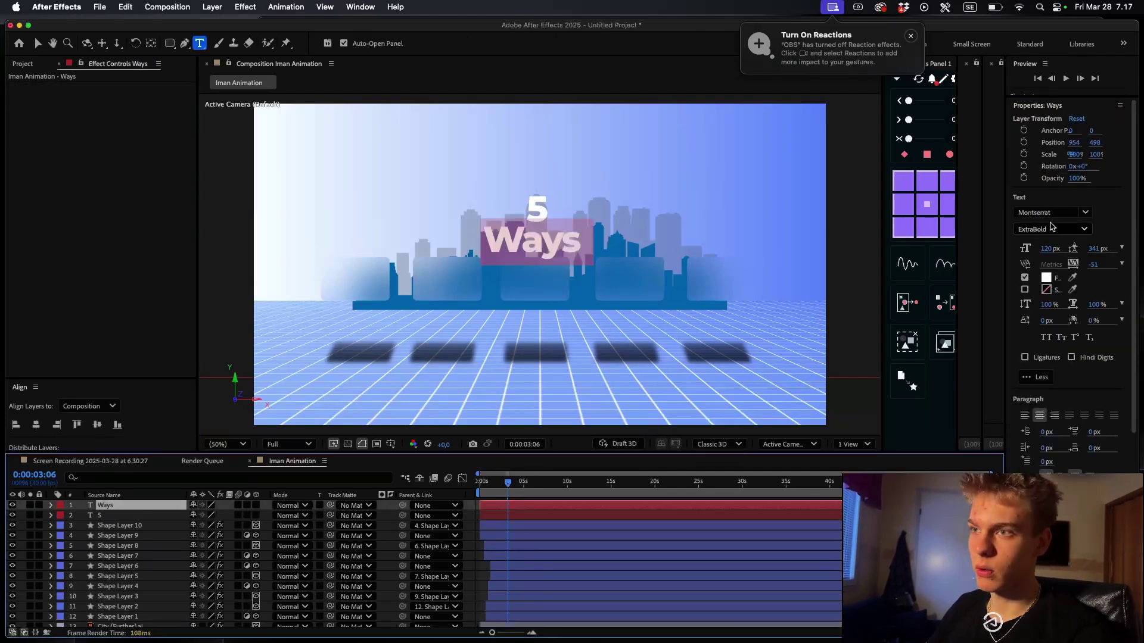
{"action": "left_click", "coordinate": [1051, 228]}
{"action": "left_click", "coordinate": [1039, 408]}
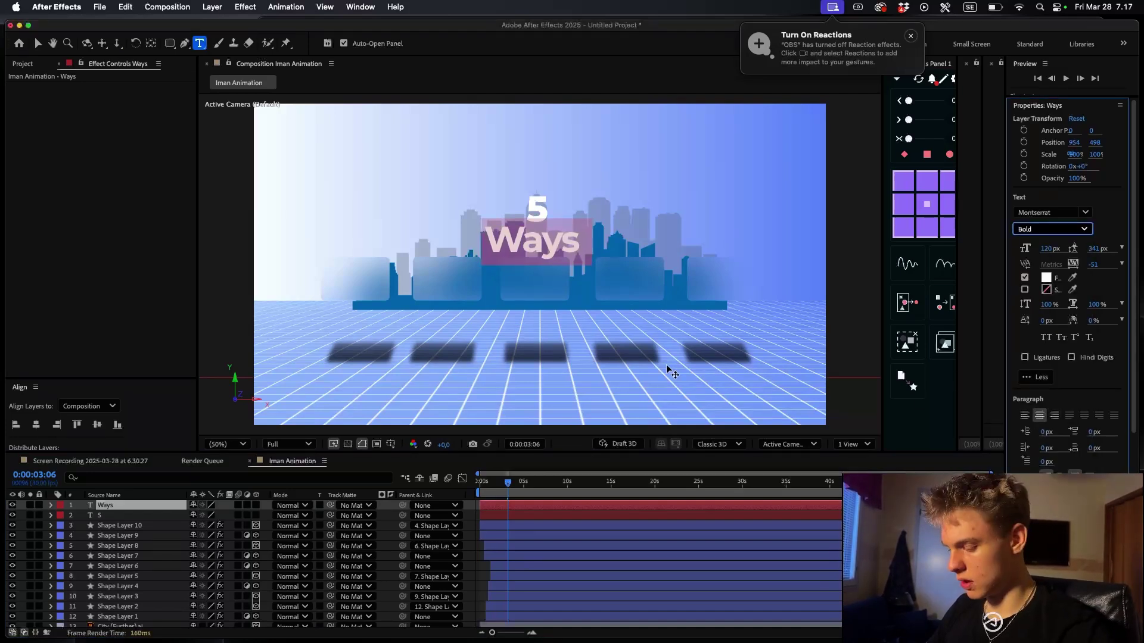
- Replace the wording of the lower text layer with "WAYS TO UNF*CK YOUR LIFE"
{"action": "type", "text": "A"}
{"action": "key", "text": "BackSpace"}
{"action": "type", "text": "WAYS TO UN"}
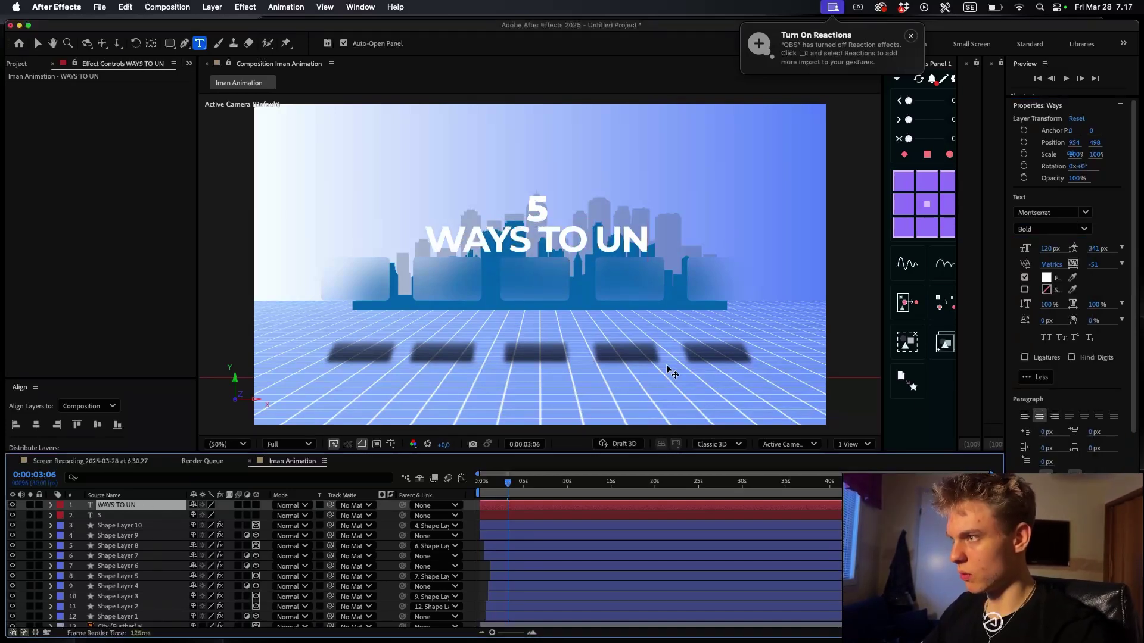
{"action": "type", "text": "F*CK"}
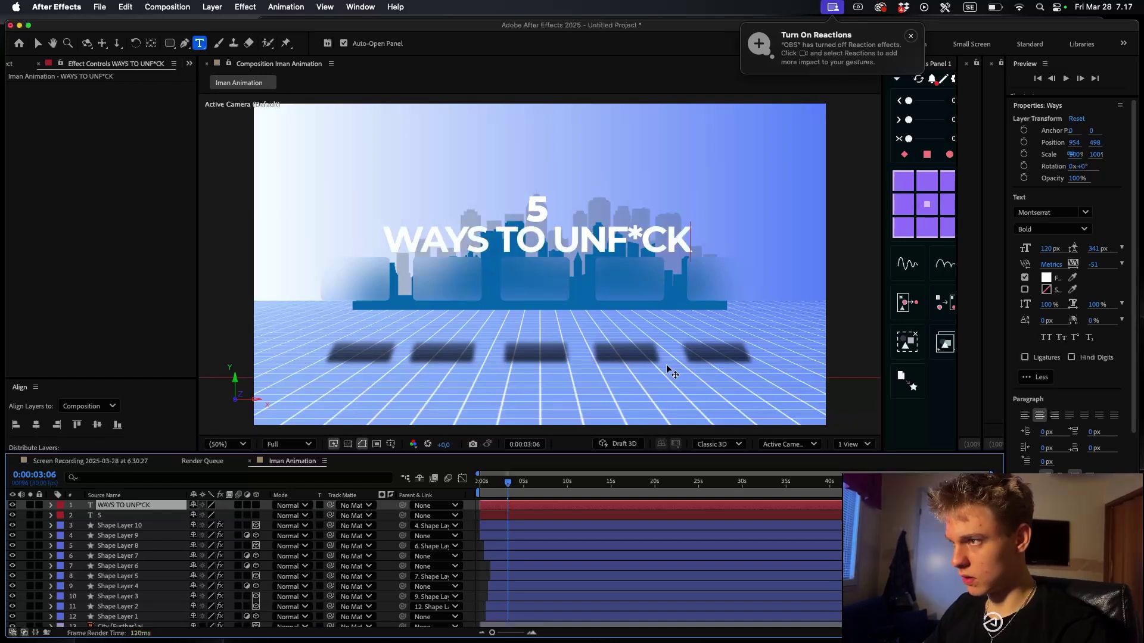
{"action": "type", "text": " YOUR LIFE"}
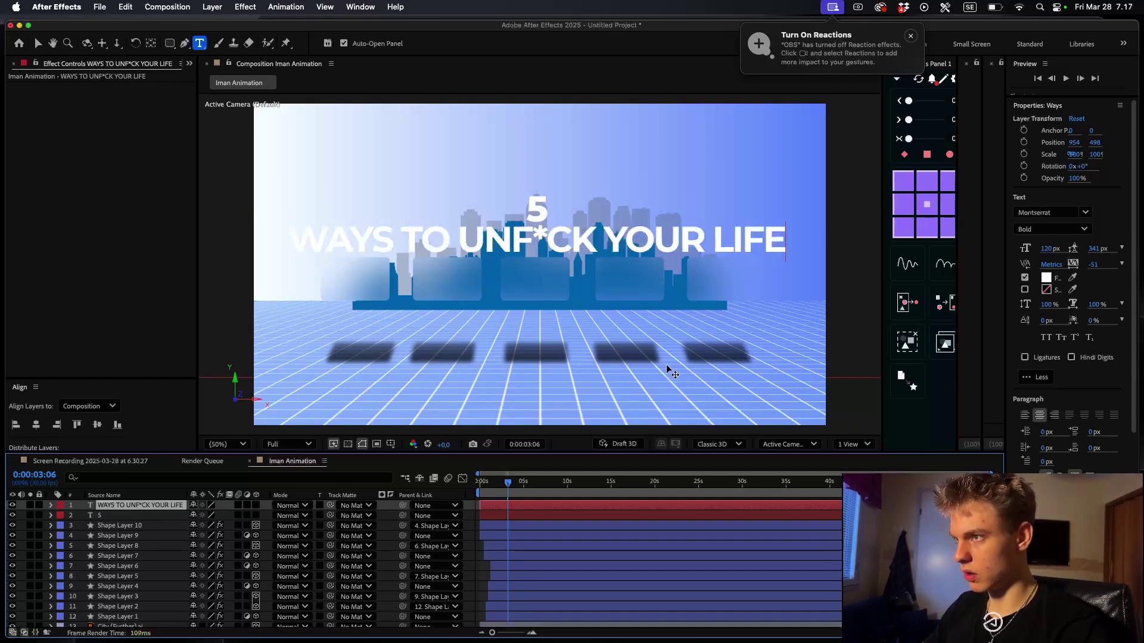
- Set the whole lower title line's tracking to 6 and its font size to 78 px
{"action": "key", "text": "super+a"}
{"action": "left_click_drag", "start_coordinate": [1093, 264], "coordinate": [1116, 265]}
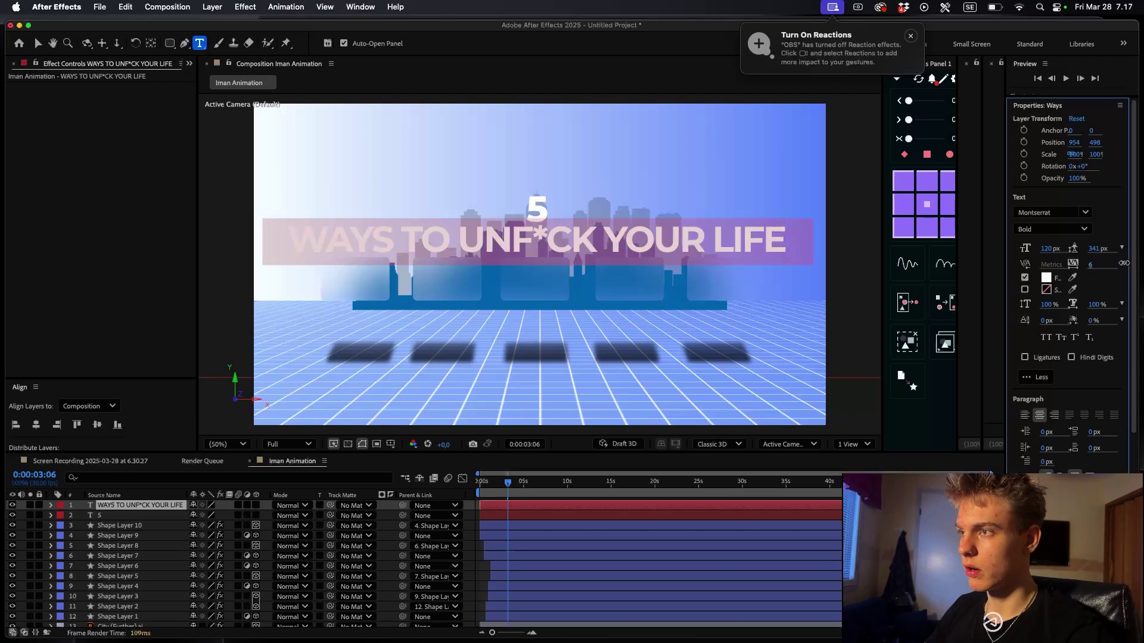
{"action": "mouse_move", "coordinate": [1026, 248]}
{"action": "left_mouse_down"}
{"action": "mouse_move", "coordinate": [1012, 248]}
{"action": "mouse_move", "coordinate": [1026, 249]}
{"action": "left_mouse_up"}
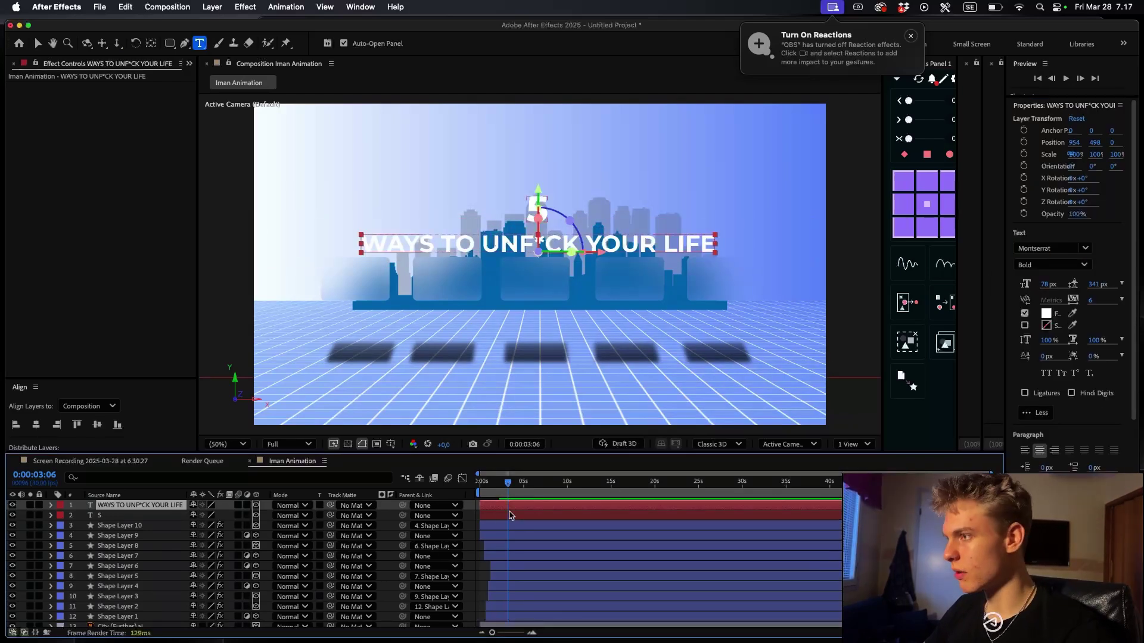
- Nudge the "5" and the title line up about 10 px, keeping their spacing
{"action": "left_click", "coordinate": [510, 516], "text": "shift"}
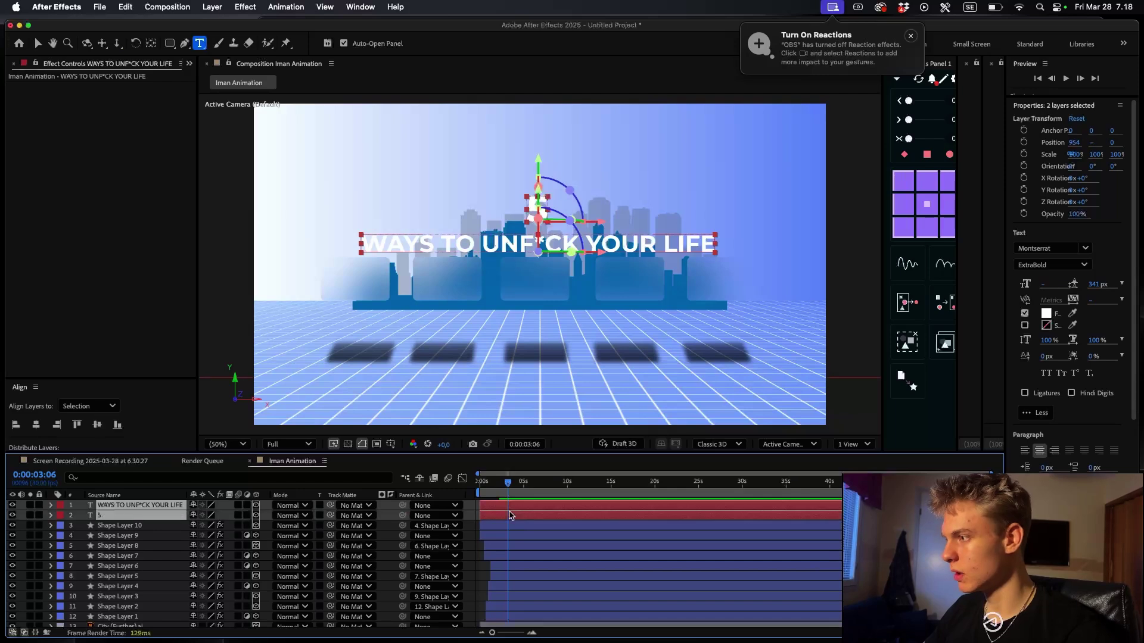
{"action": "key", "text": "v"}
{"action": "left_click", "coordinate": [538, 209]}
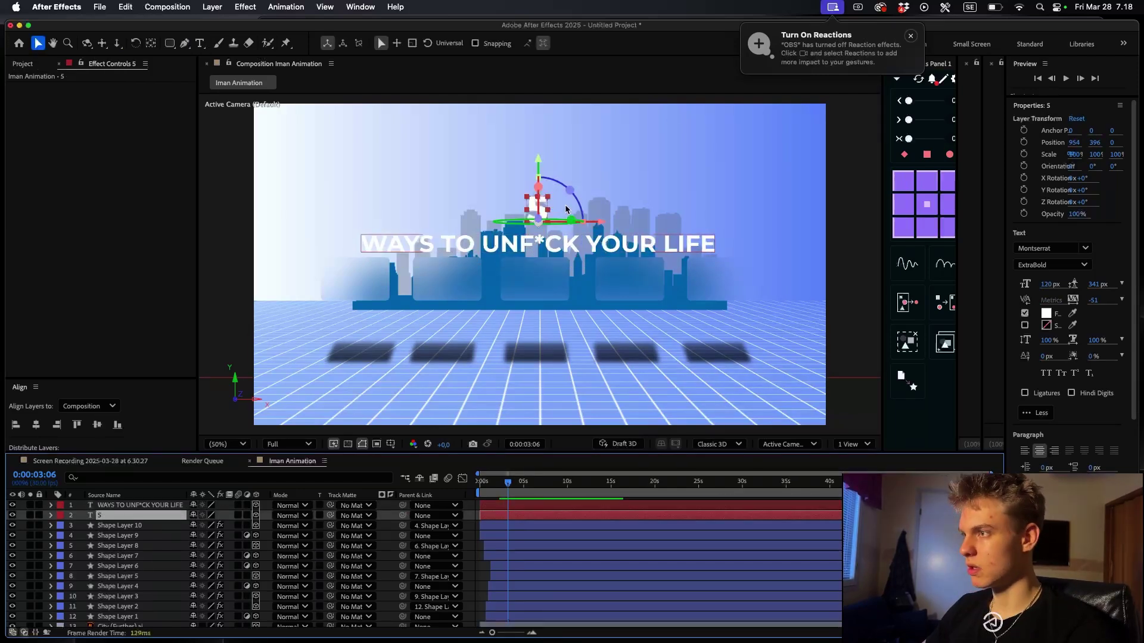
{"action": "left_click", "coordinate": [563, 242]}
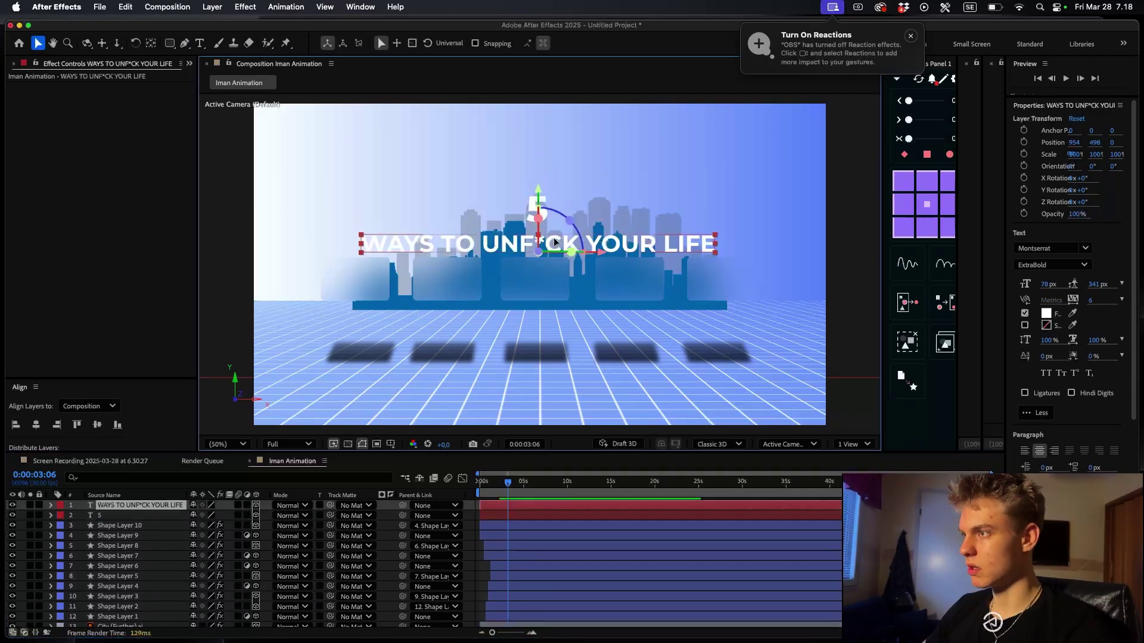
{"action": "left_click", "coordinate": [531, 517]}
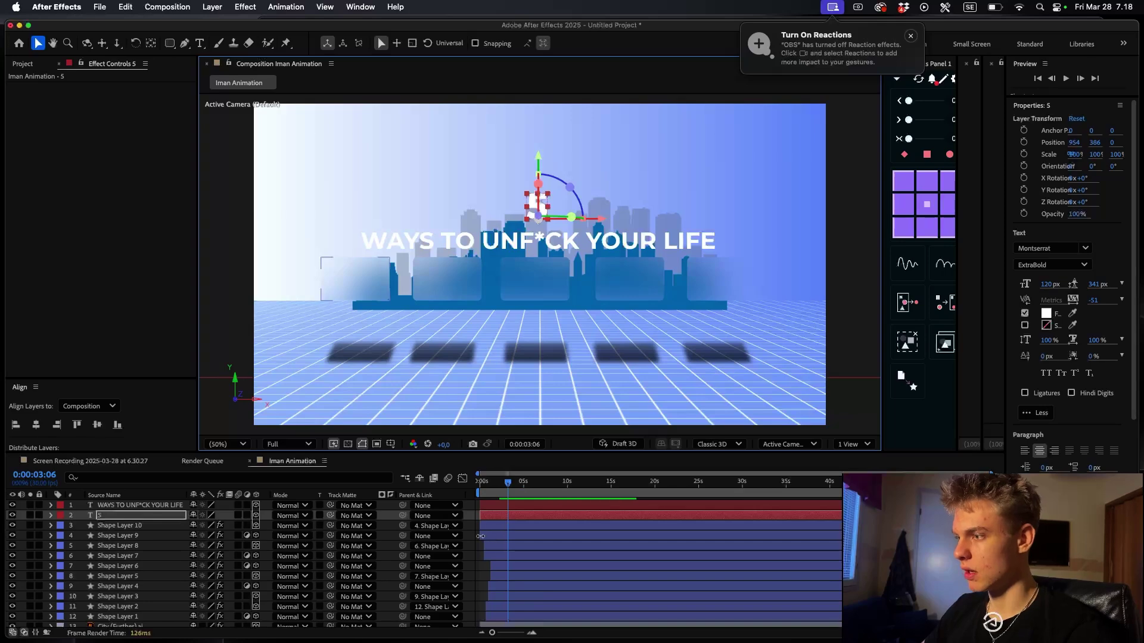
- Apply the Glow effect to the "5" text layer and undo the latest changes to its settings
{"action": "key", "text": "ctrl+space"}
{"action": "type", "text": "glow"}
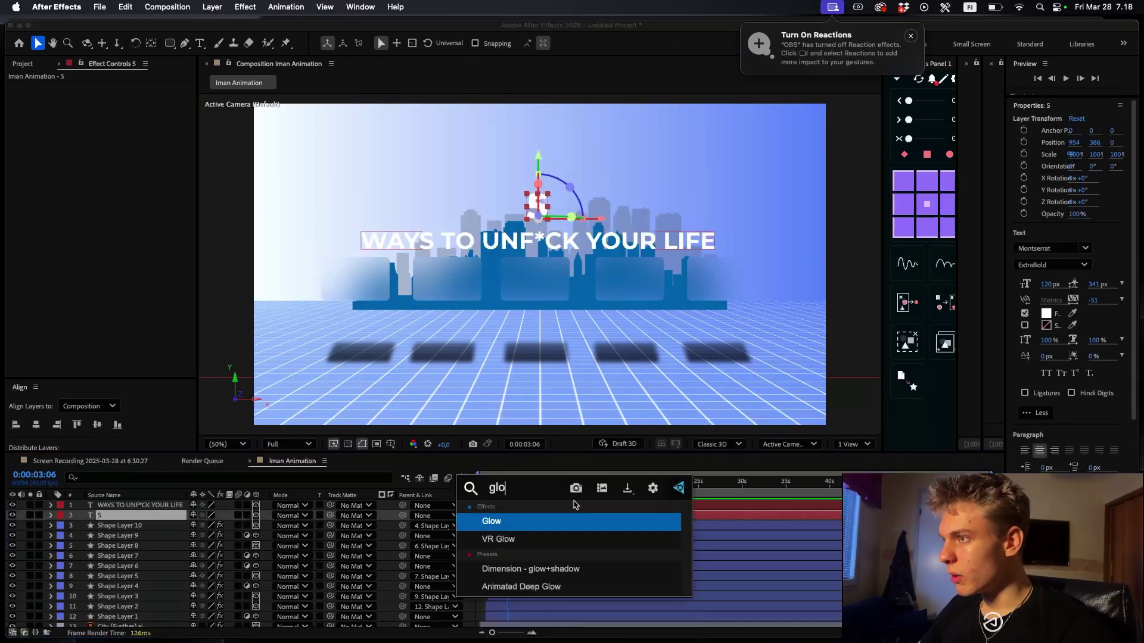
{"action": "key", "text": "Return"}
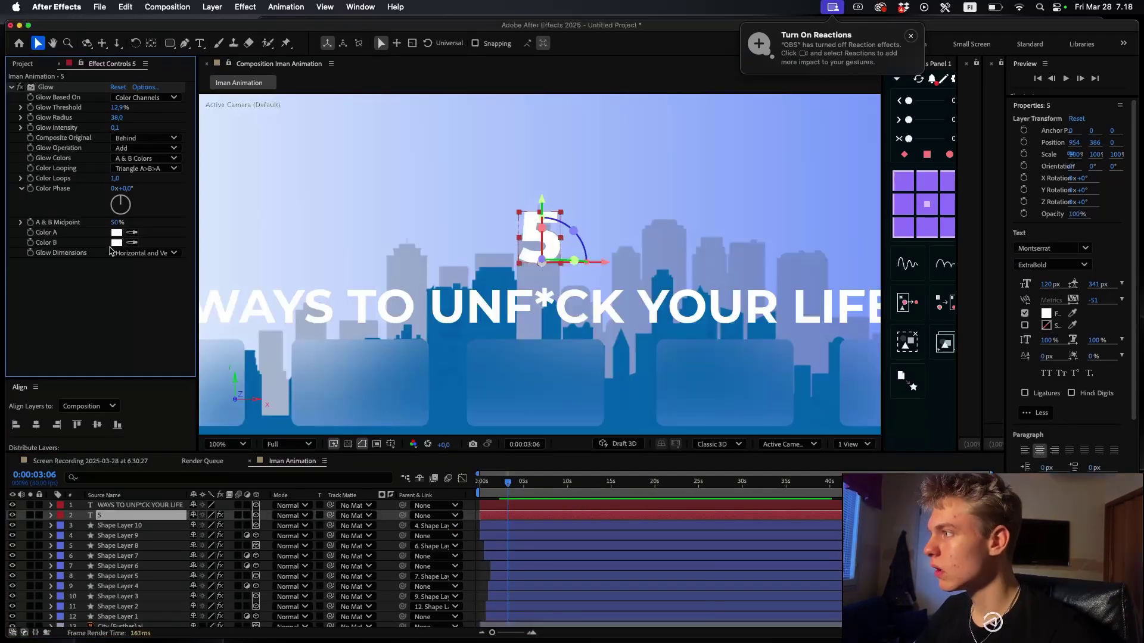
{"action": "key", "text": "super+z"}
{"action": "key", "text": "super+z"}
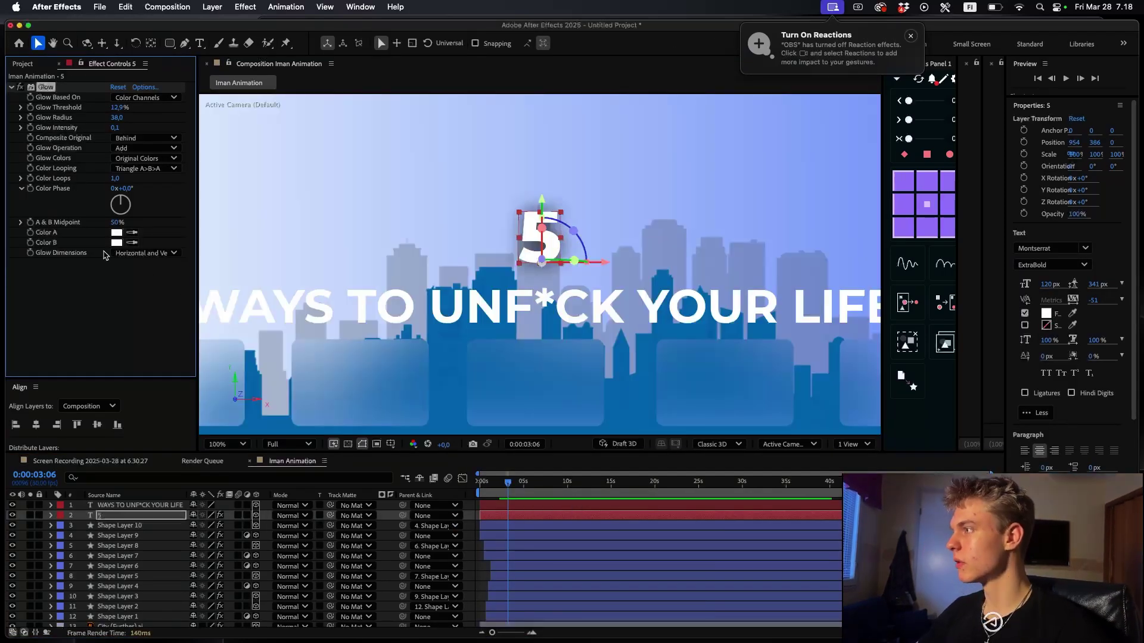
- Set the Glow on the "5" to white A & B Colors with threshold 49%, radius 16 and intensity 0.7
{"action": "left_click", "coordinate": [118, 243]}
{"action": "left_click_drag", "start_coordinate": [440, 327], "coordinate": [370, 225]}
{"action": "left_click", "coordinate": [689, 266]}
{"action": "left_click", "coordinate": [146, 158]}
{"action": "left_click", "coordinate": [149, 181]}
{"action": "left_click_drag", "start_coordinate": [120, 119], "coordinate": [168, 114]}
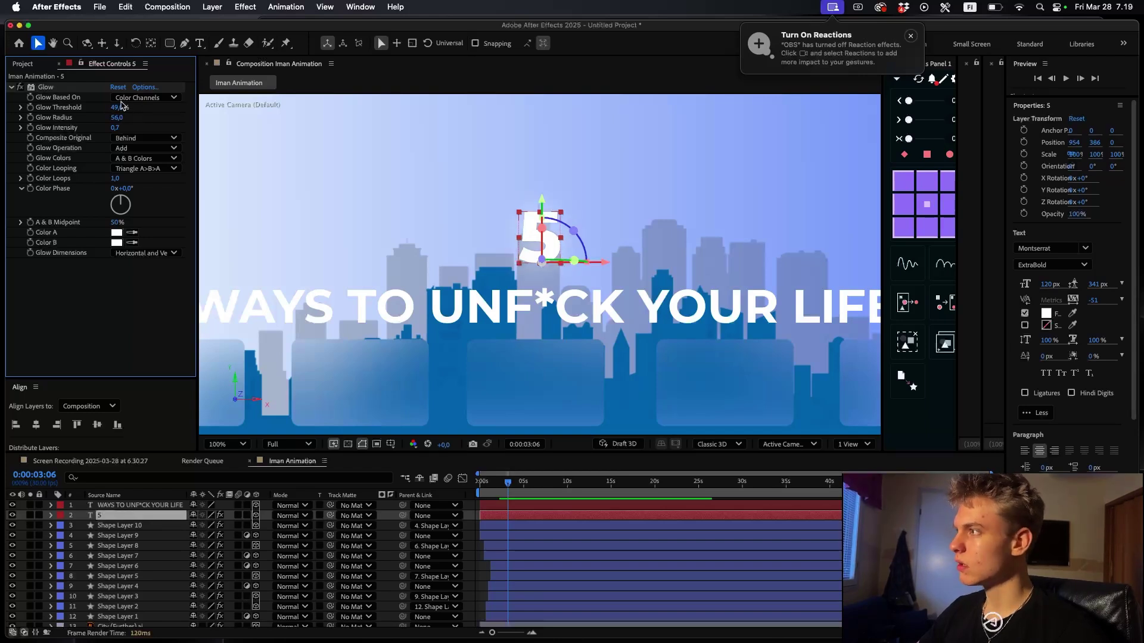
{"action": "left_click_drag", "start_coordinate": [118, 119], "coordinate": [97, 119]}
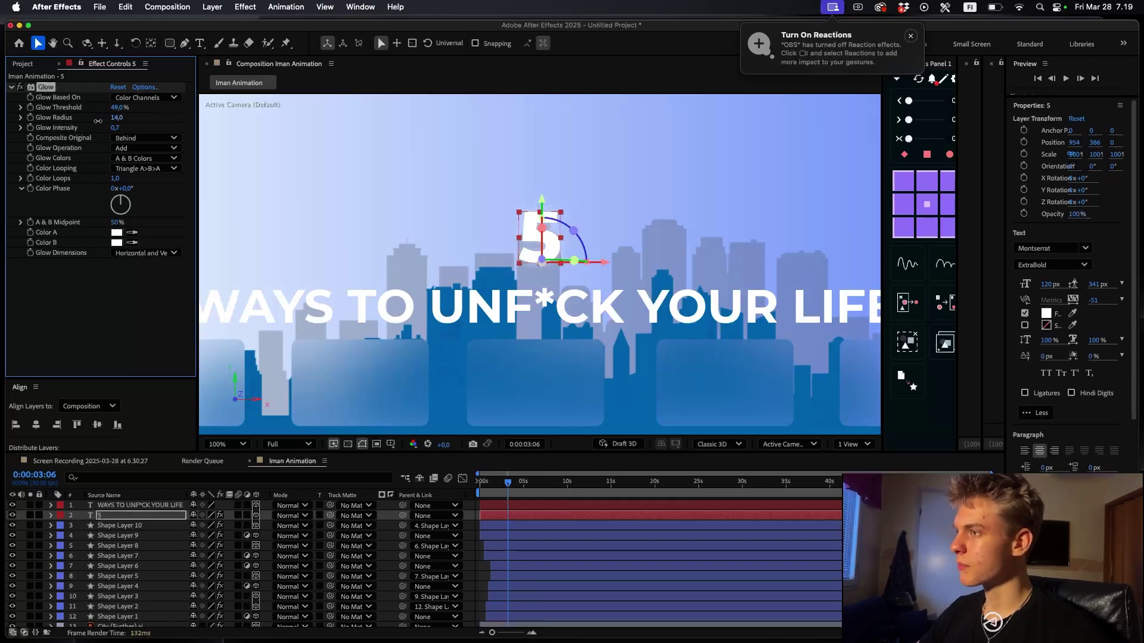
- Duplicate the Glow effect and give the copy blue-violet colours, threshold 32.9%, radius 38 and intensity 1.0
{"action": "key", "text": "super+d"}
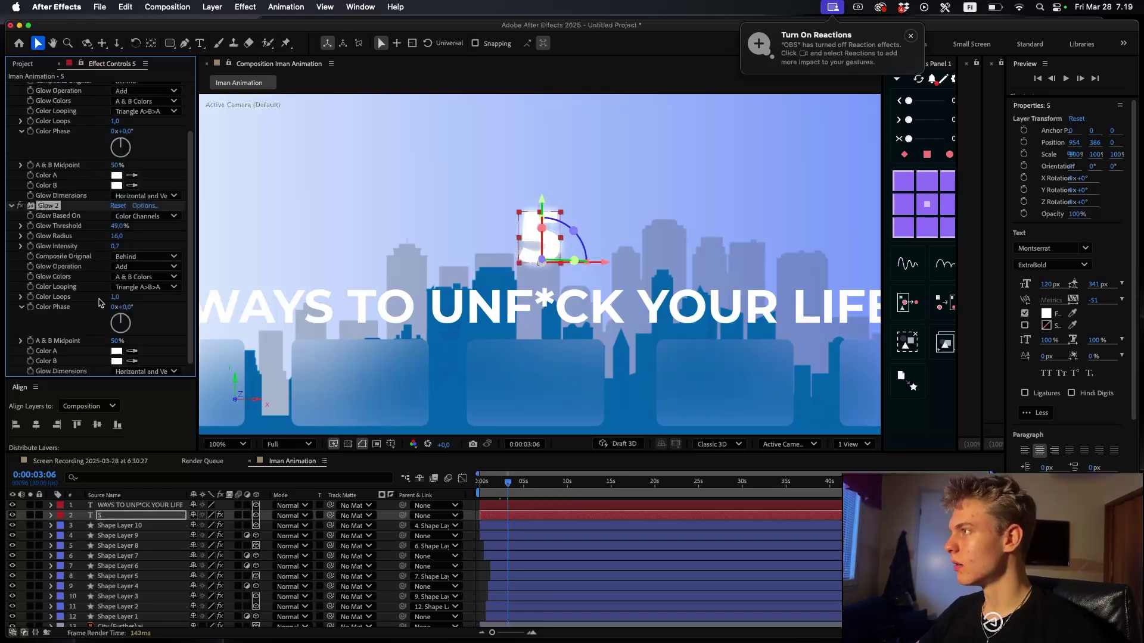
{"action": "left_click", "coordinate": [116, 351]}
{"action": "left_click_drag", "start_coordinate": [603, 265], "coordinate": [602, 295]}
{"action": "left_click", "coordinate": [528, 313]}
{"action": "left_click_drag", "start_coordinate": [528, 314], "coordinate": [689, 350]}
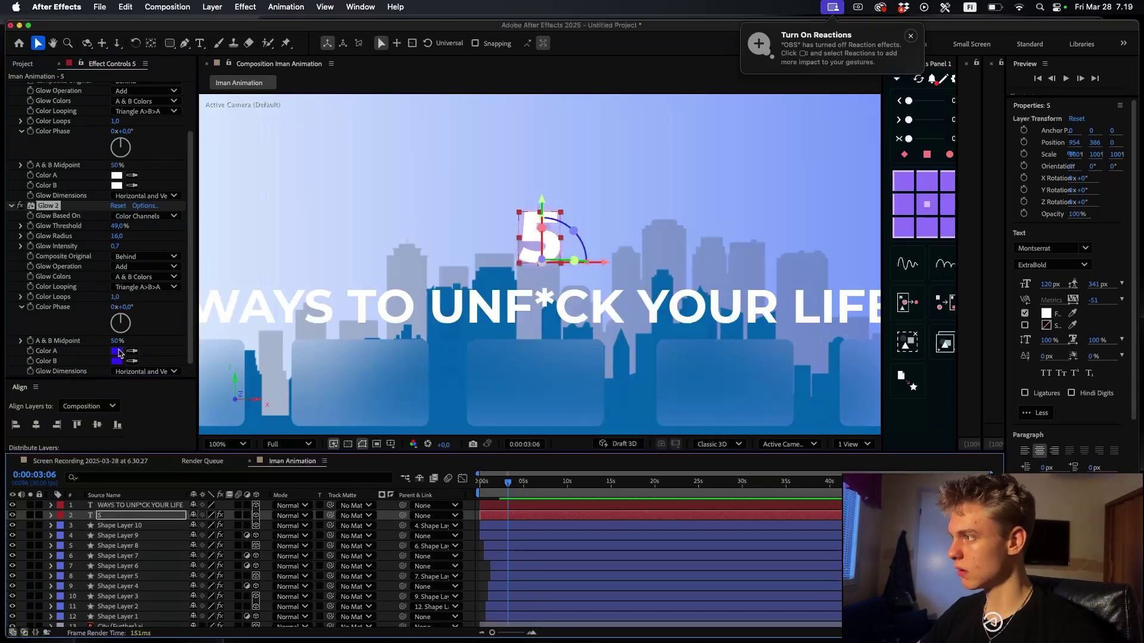
{"action": "left_click", "coordinate": [117, 351]}
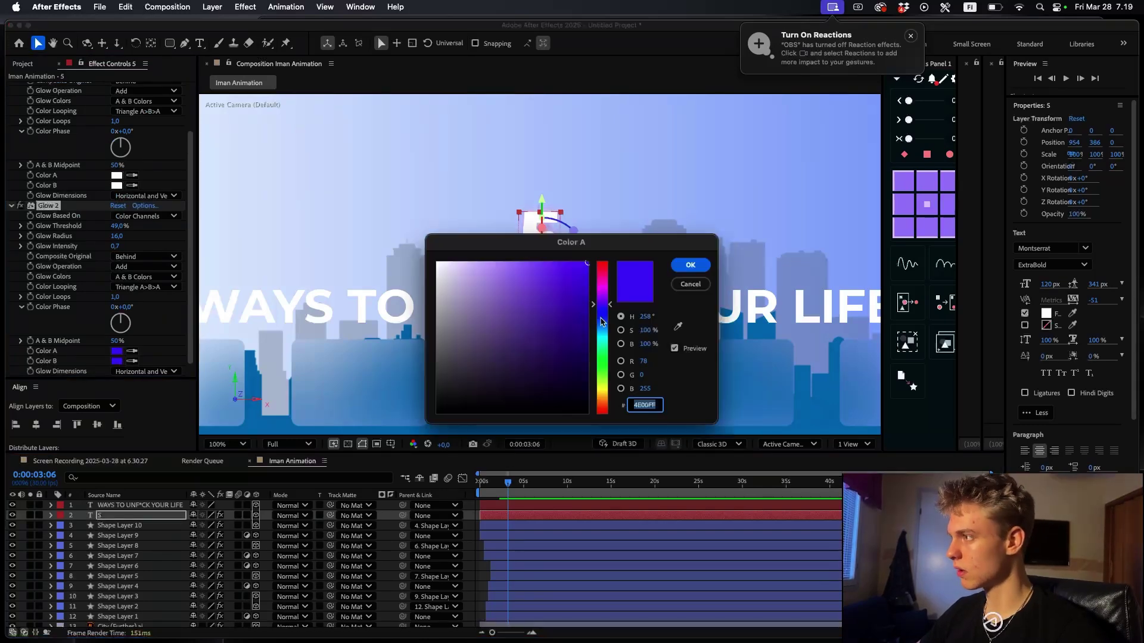
{"action": "left_click_drag", "start_coordinate": [600, 310], "coordinate": [603, 319]}
{"action": "key", "text": "Return"}
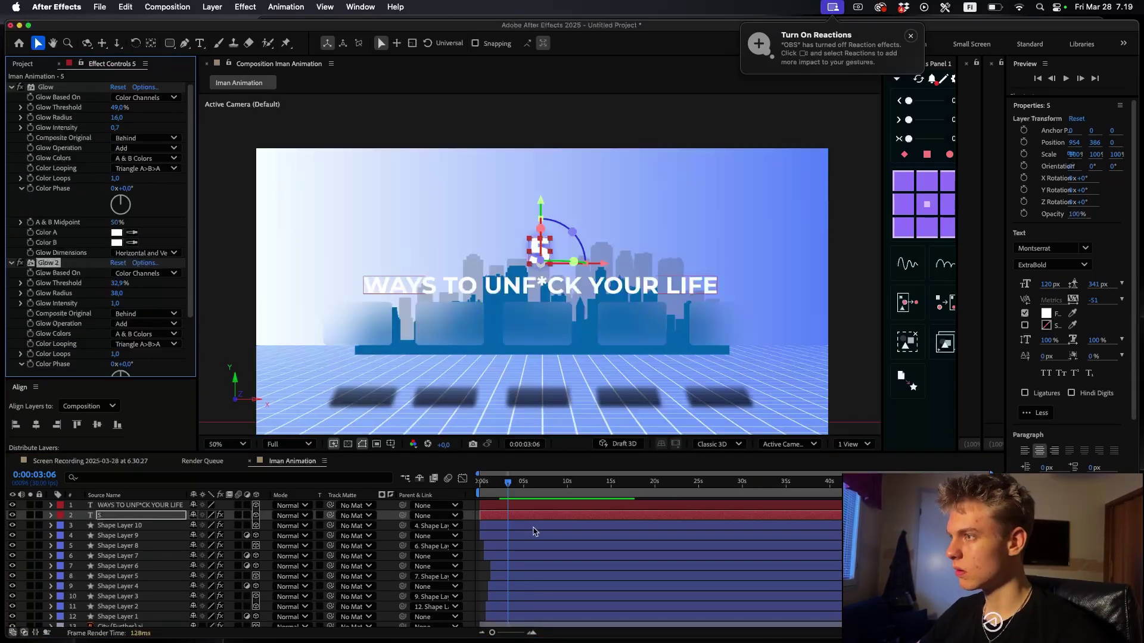
- Copy both Glow effects from the "5" layer onto the "WAYS TO UNF*CK YOUR LIFE" layer
{"action": "left_click", "coordinate": [493, 515]}
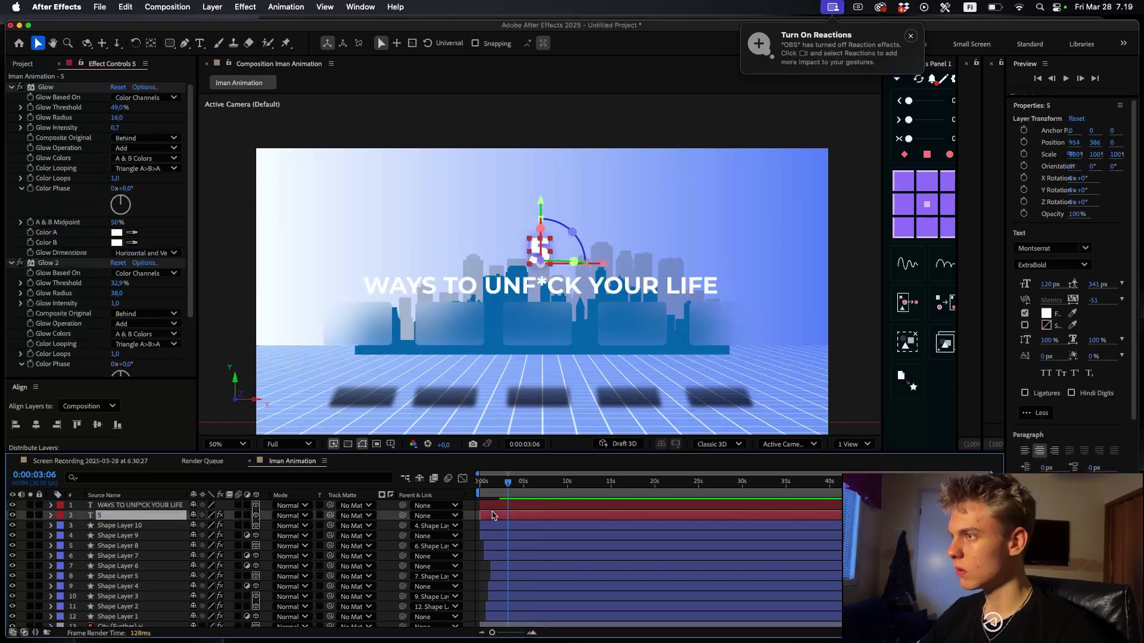
{"action": "left_click", "coordinate": [62, 208]}
{"action": "left_click", "coordinate": [58, 263]}
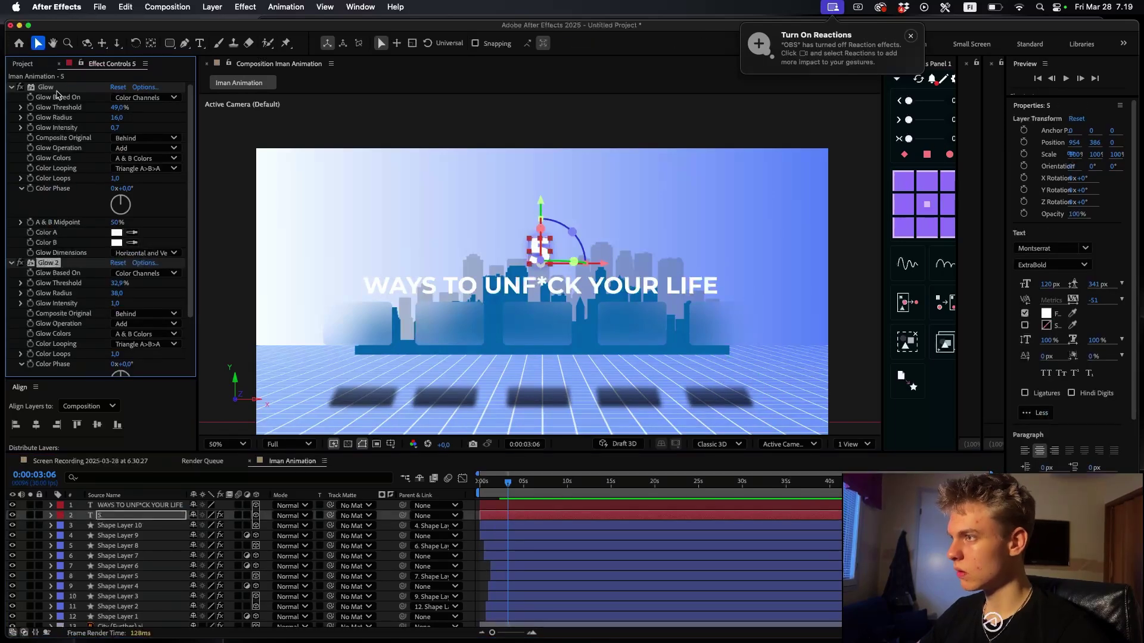
{"action": "left_click", "coordinate": [505, 506]}
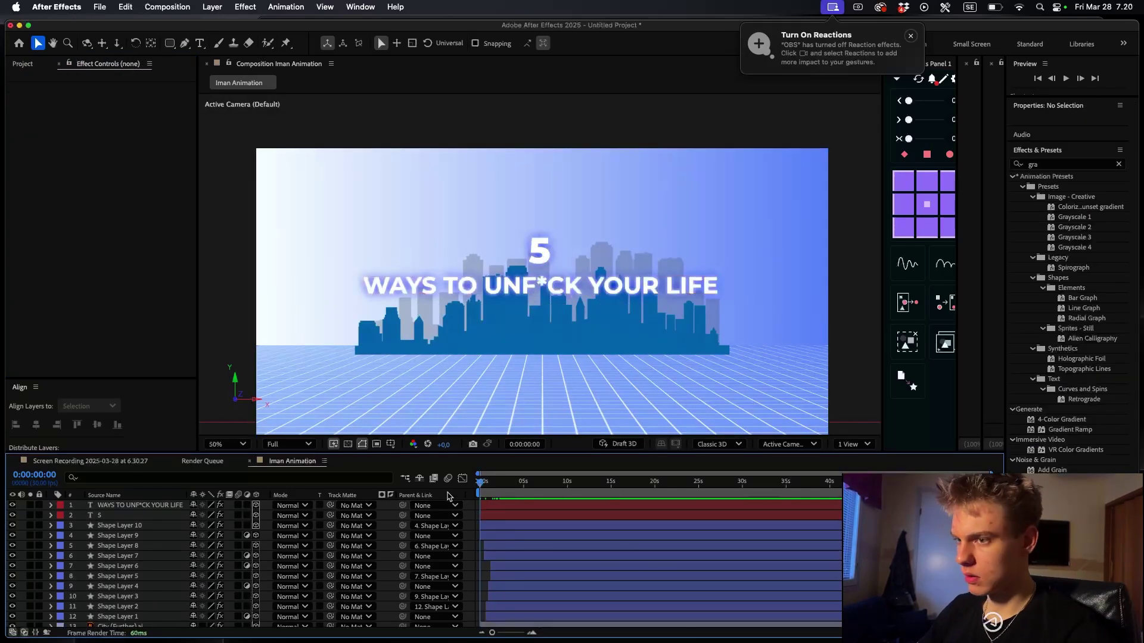
- Add a new camera layer to the composition
{"action": "left_click", "coordinate": [455, 505]}
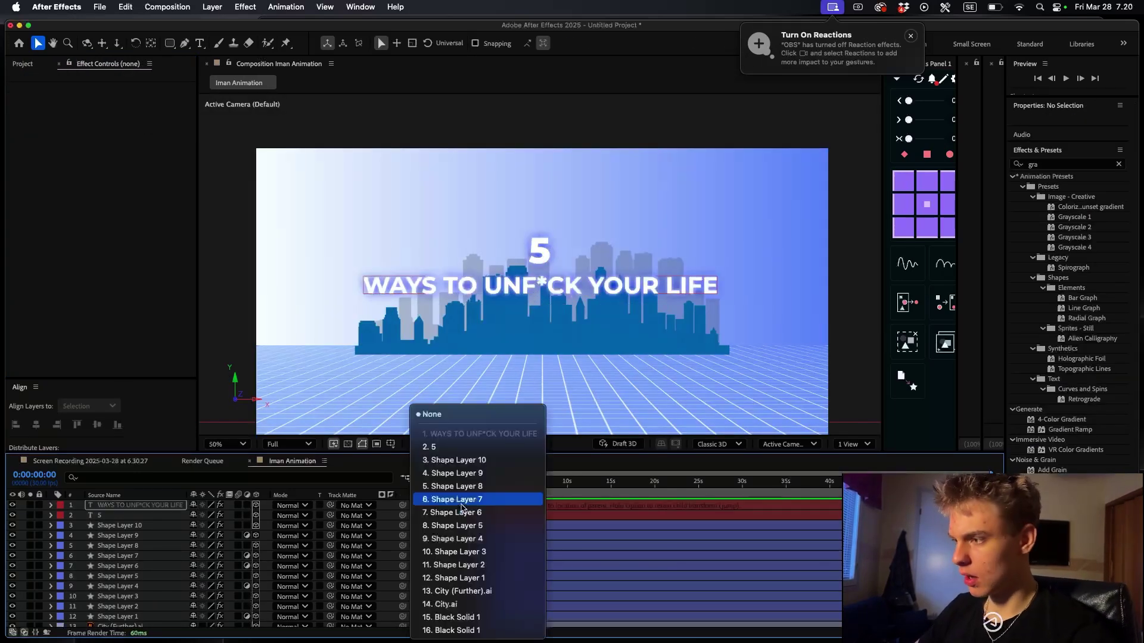
{"action": "right_click", "coordinate": [471, 516]}
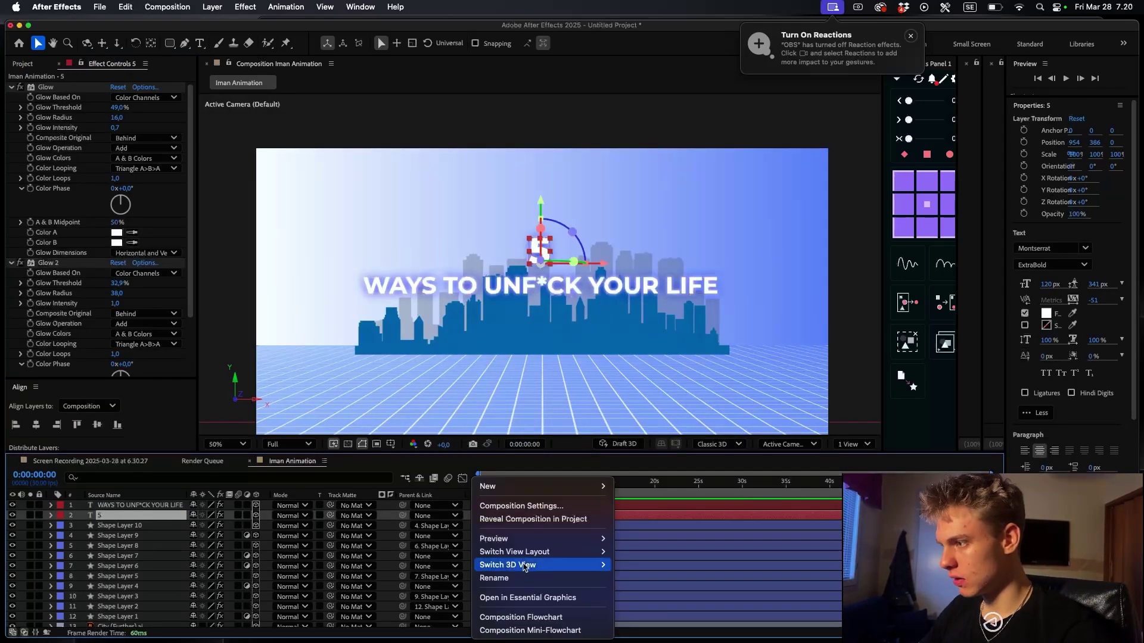
{"action": "mouse_move", "coordinate": [524, 486]}
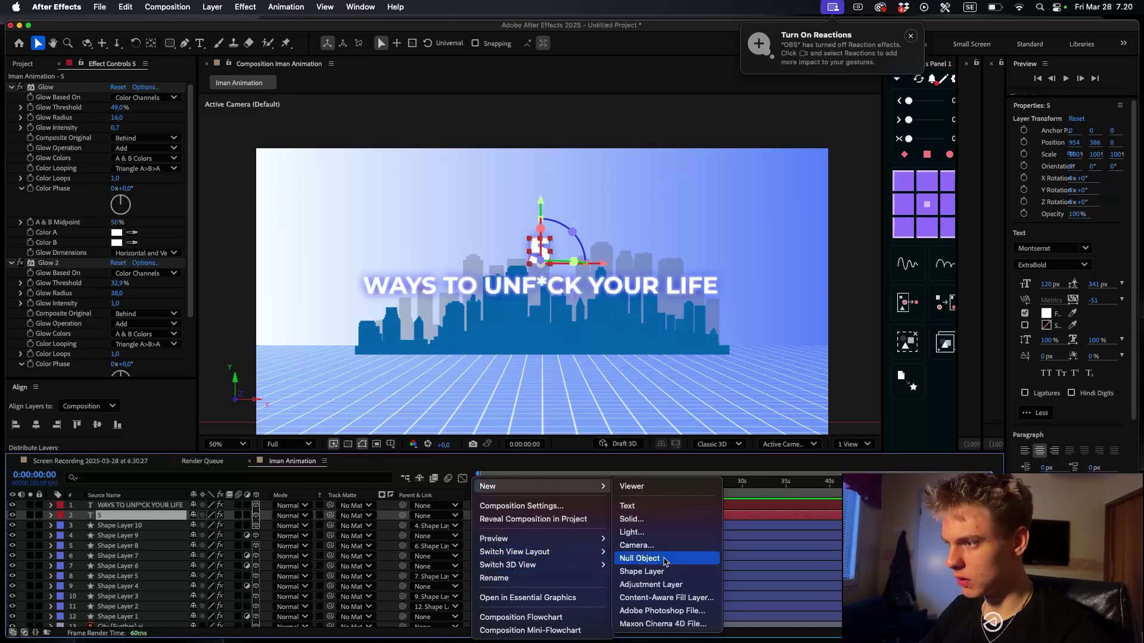
{"action": "left_click", "coordinate": [660, 549]}
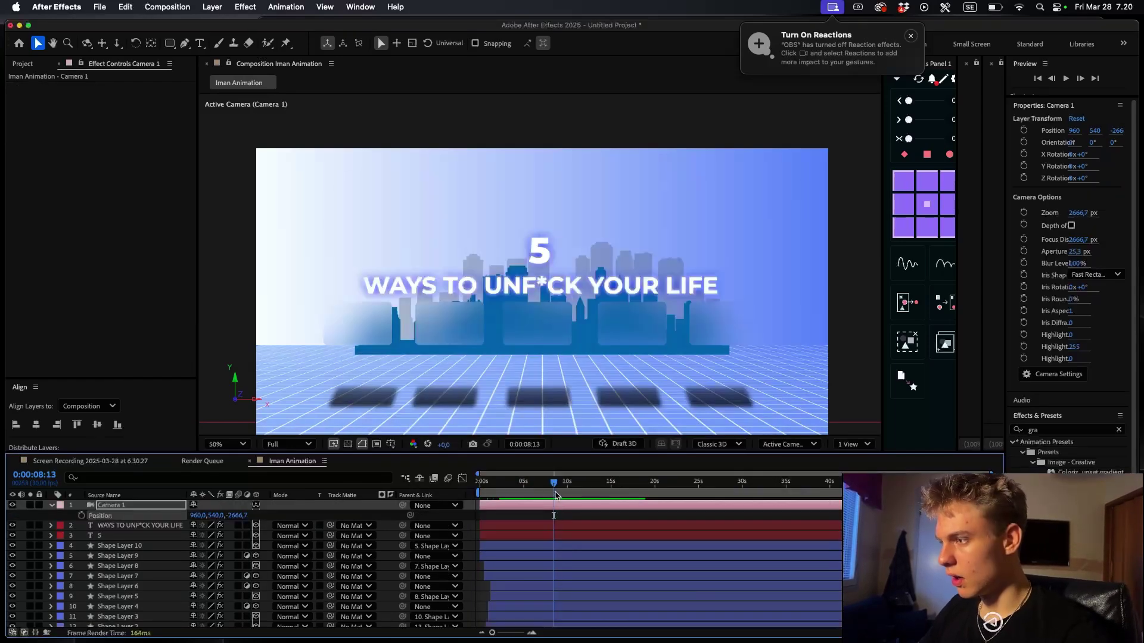
- Keyframe the camera's Position at 0:00:05:01 and set its Z value to 918.3 at the start of the composition
{"action": "left_click_drag", "start_coordinate": [555, 496], "coordinate": [523, 489]}
{"action": "left_click", "coordinate": [138, 528]}
{"action": "left_click", "coordinate": [82, 516]}
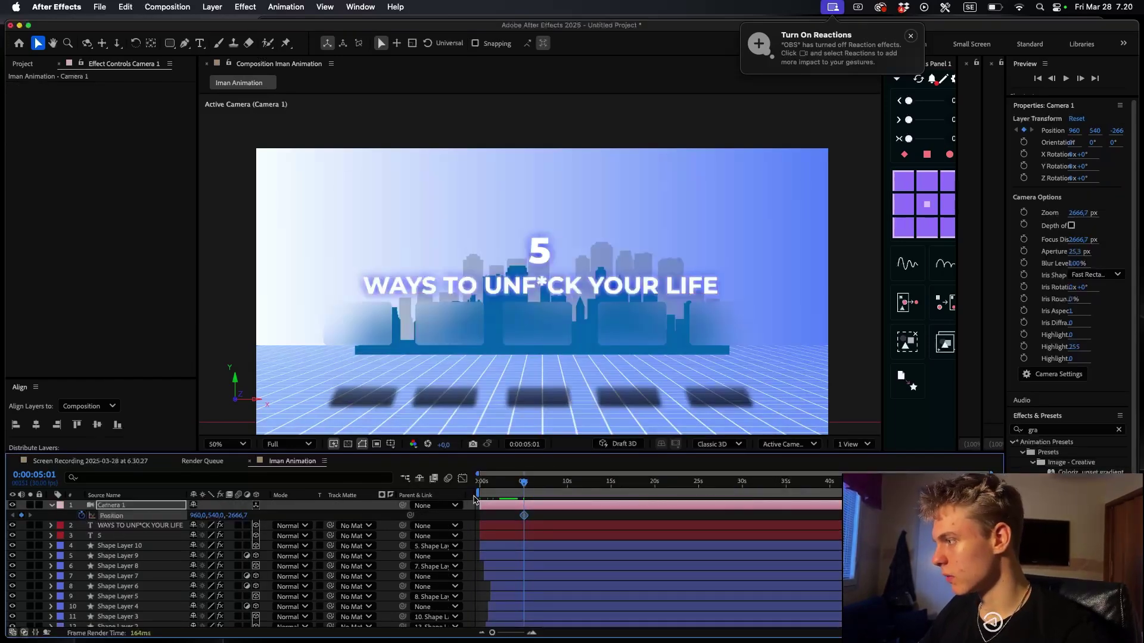
{"action": "key", "text": "Home"}
{"action": "left_click_drag", "start_coordinate": [245, 514], "coordinate": [548, 523]}
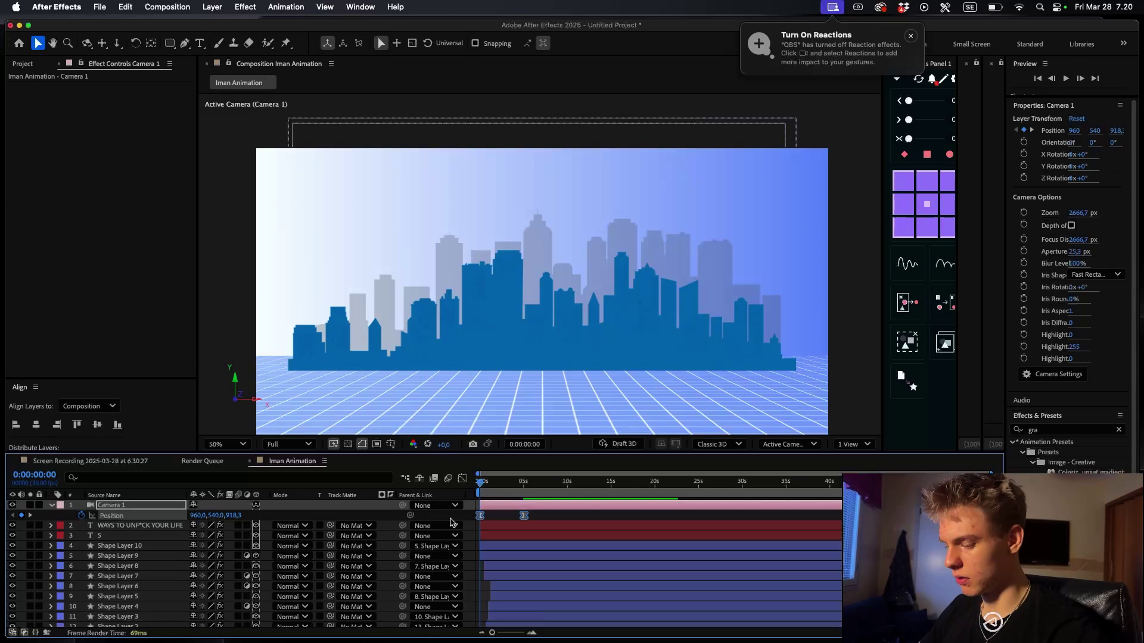
- Shape the camera Position speed graph so the move starts fast and eases out slowly, and preview the animation
{"action": "left_click", "coordinate": [462, 478]}
{"action": "left_click_drag", "start_coordinate": [565, 580], "coordinate": [482, 598]}
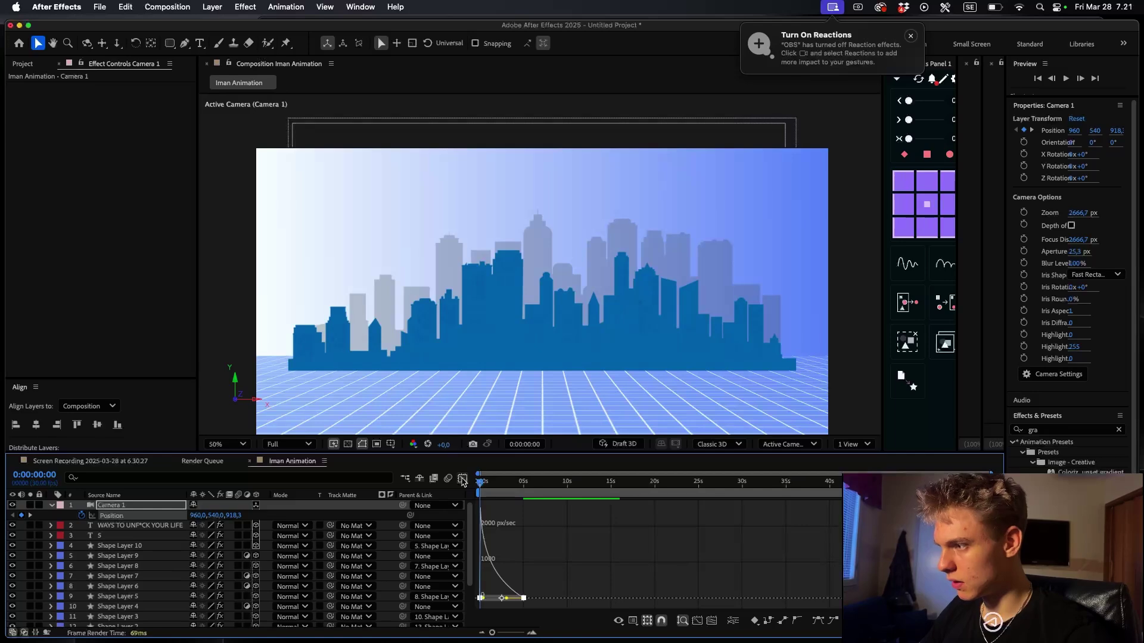
{"action": "left_click", "coordinate": [462, 479]}
{"action": "key", "text": "space"}
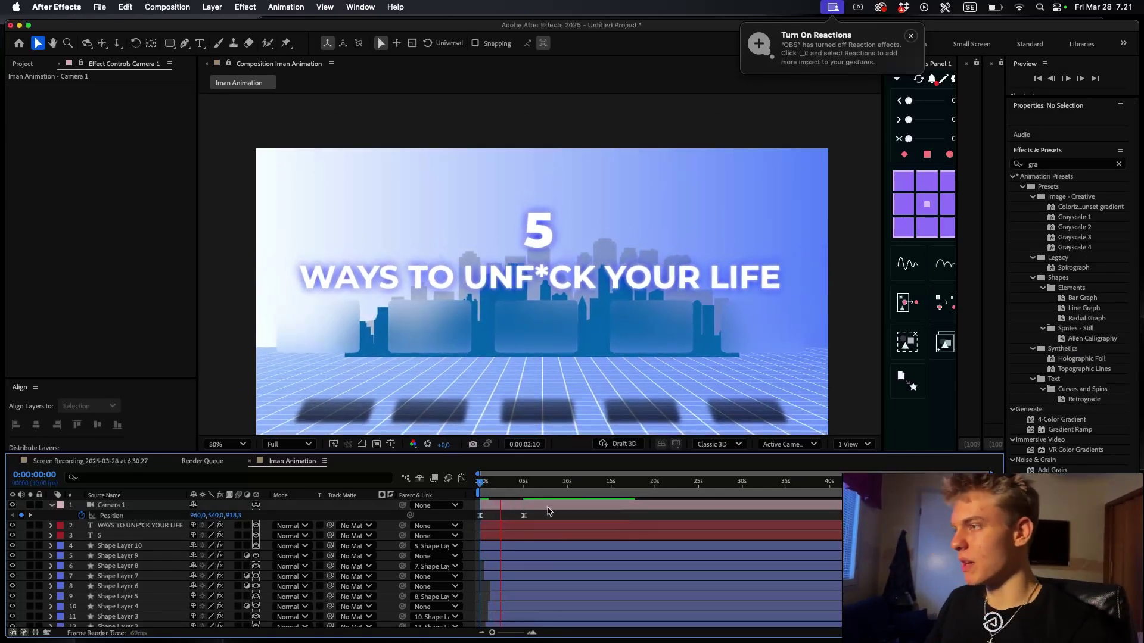
{"action": "key", "text": "space"}
- Lower the preview resolution to Half, move the camera's end keyframe to about 2.5 seconds and set its starting Z to 318.3
{"action": "left_click", "coordinate": [290, 445]}
{"action": "left_click", "coordinate": [297, 497]}
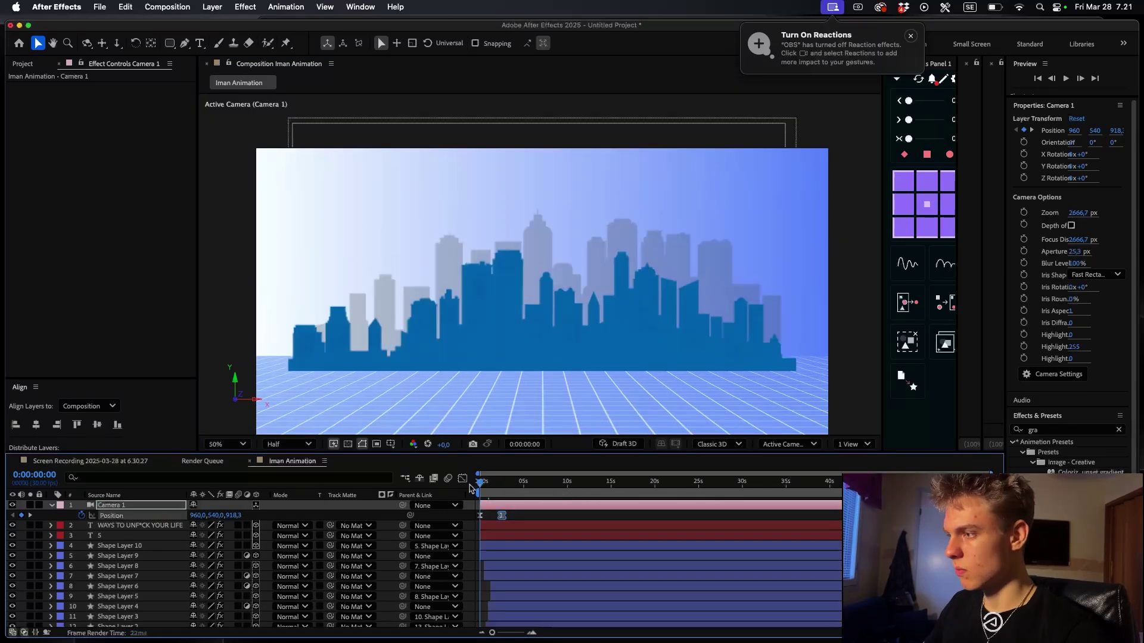
{"action": "left_click_drag", "start_coordinate": [224, 514], "coordinate": [215, 515]}
{"action": "key", "text": "space"}
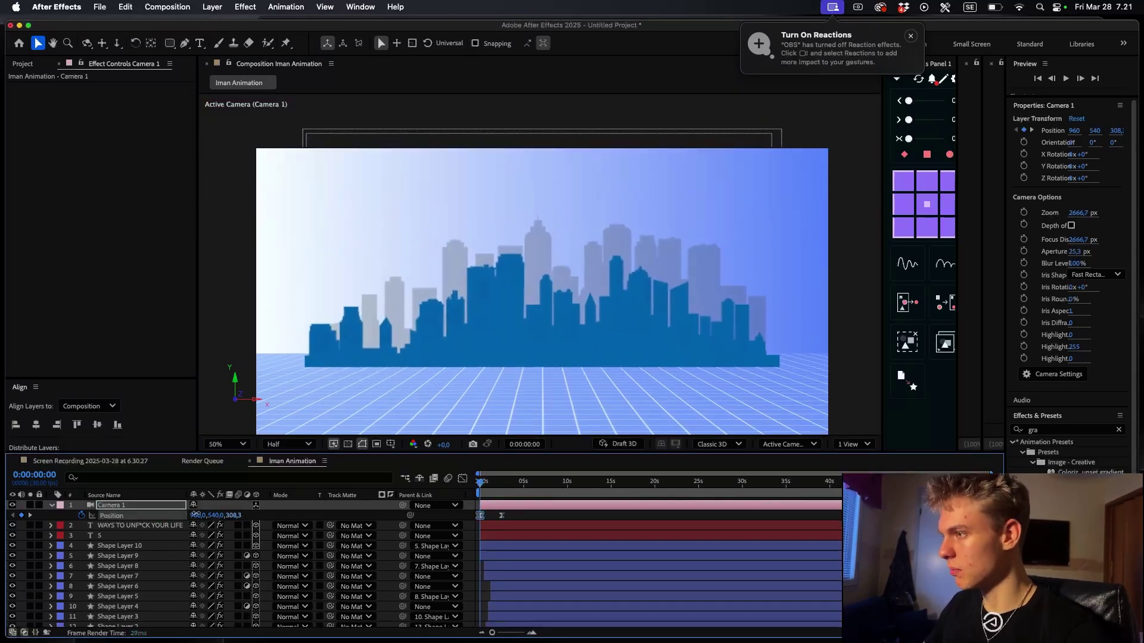
- Move both title text layers up slightly, placing the "5" at Y 356 and the lower line at Y 458
{"action": "left_click", "coordinate": [500, 485]}
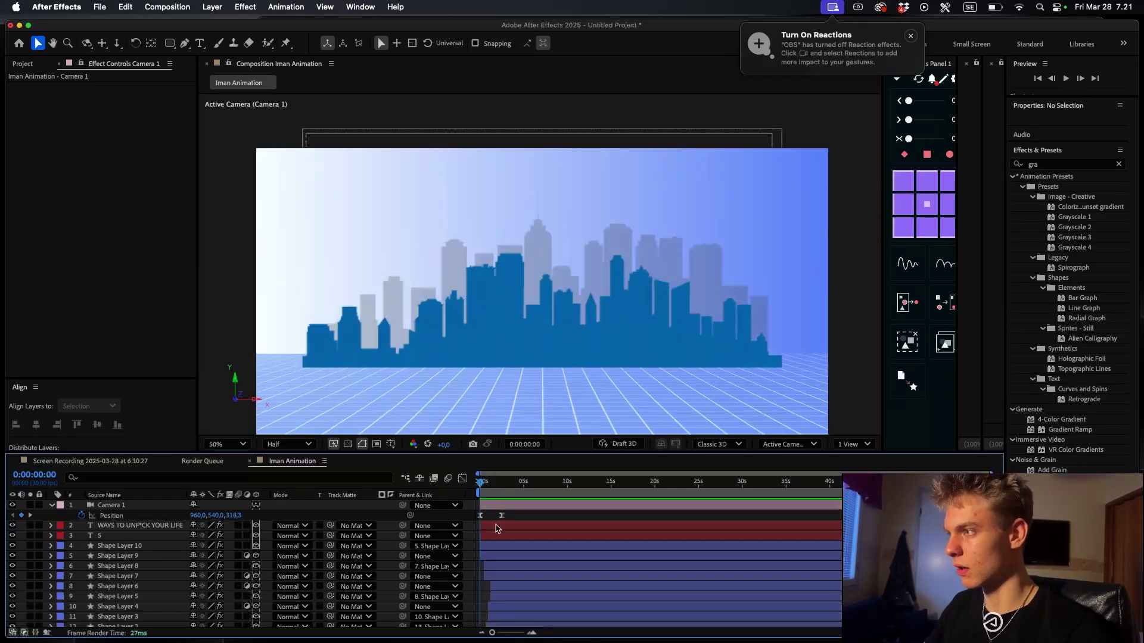
{"action": "left_click", "coordinate": [496, 525]}
{"action": "left_click", "coordinate": [499, 536], "text": "shift"}
{"action": "left_click_drag", "start_coordinate": [541, 199], "coordinate": [539, 187]}
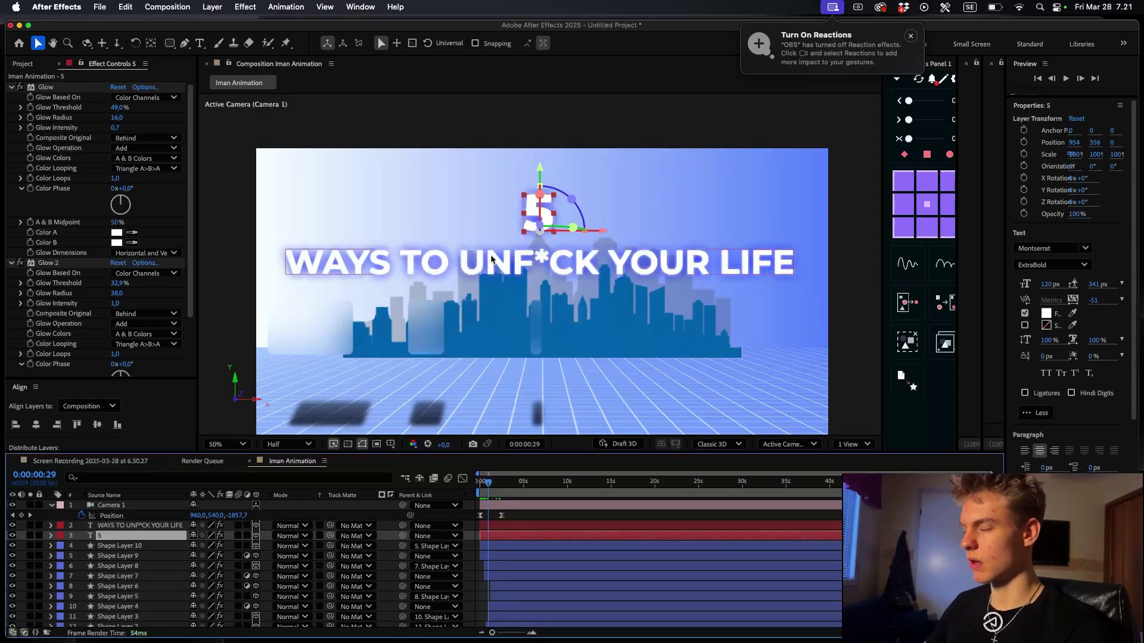
- Keyframe the "5" layer's Position and Opacity at 0:00:00:29, with Y 459 and 0% opacity at 0:00:00:10
{"action": "key", "text": "alt+shift+p"}
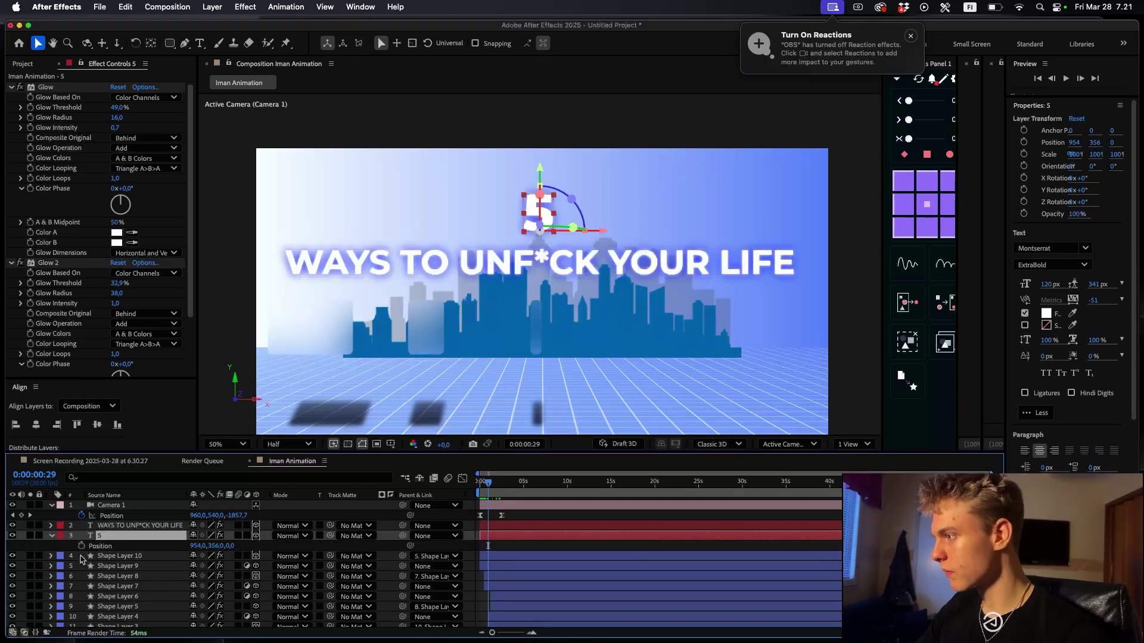
{"action": "key", "text": "t"}
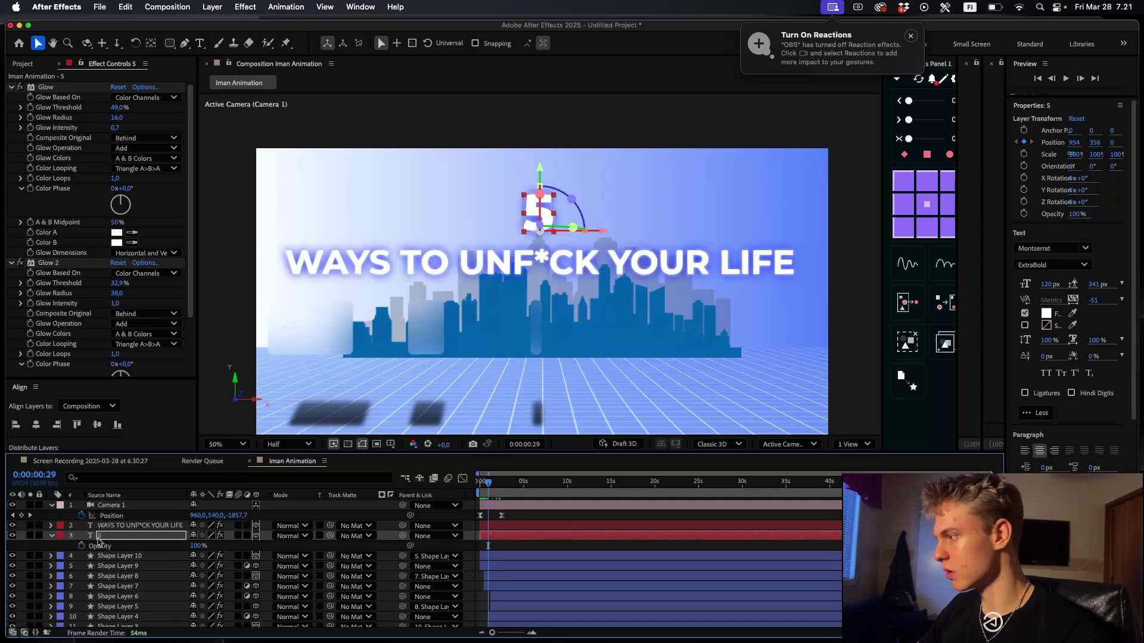
{"action": "left_click", "coordinate": [81, 547]}
{"action": "key", "text": "u"}
{"action": "left_click_drag", "start_coordinate": [486, 482], "coordinate": [483, 483]}
{"action": "left_click_drag", "start_coordinate": [214, 546], "coordinate": [271, 559]}
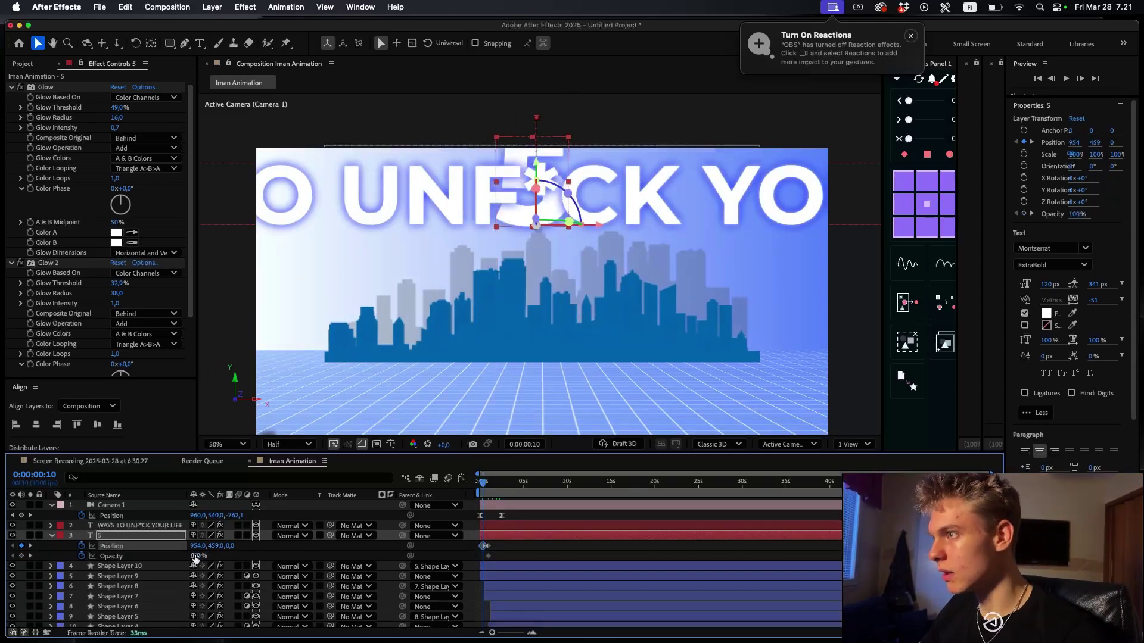
{"action": "left_click_drag", "start_coordinate": [196, 557], "coordinate": [92, 565]}
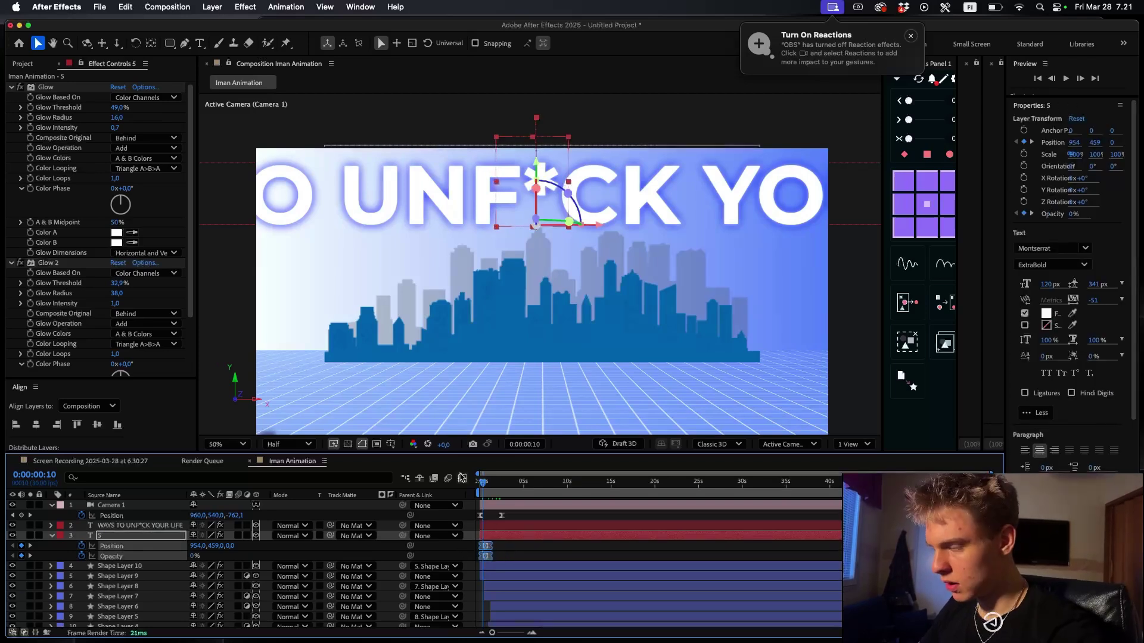
- Shape the speed graph of the "5" layer's Position and Opacity keyframes into a fast start with a long ease-out
{"action": "left_click", "coordinate": [462, 478]}
{"action": "scroll", "coordinate": [494, 585], "scroll_direction": "up", "scroll_amount": 3}
{"action": "scroll", "coordinate": [538, 581], "scroll_direction": "left", "scroll_amount": 5}
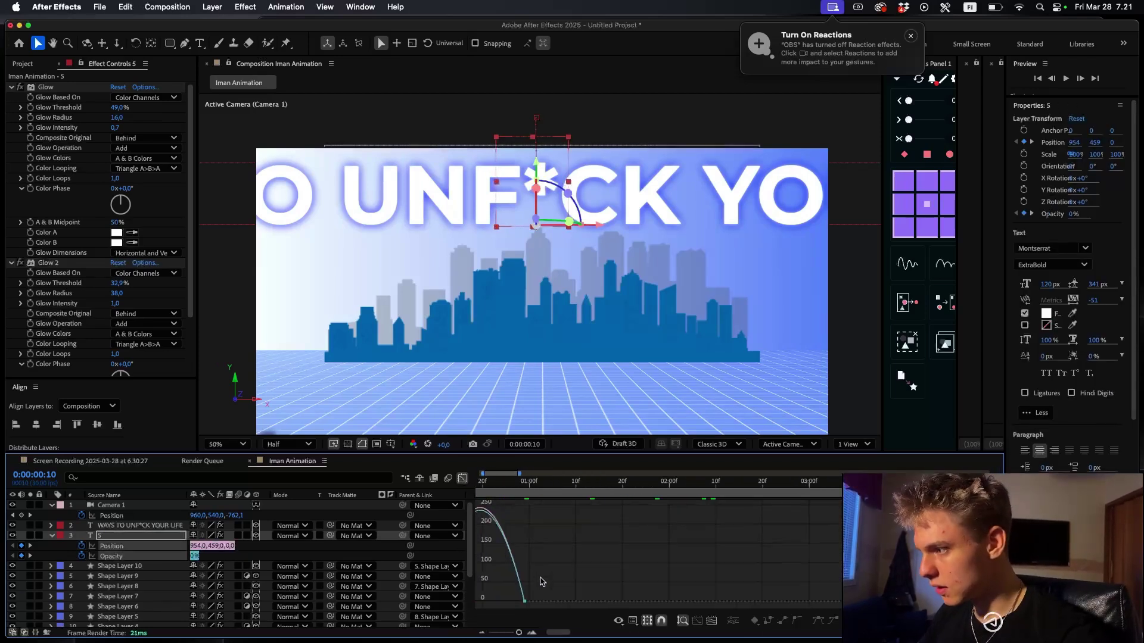
{"action": "left_click_drag", "start_coordinate": [624, 585], "coordinate": [521, 603]}
{"action": "left_click_drag", "start_coordinate": [602, 598], "coordinate": [571, 598]}
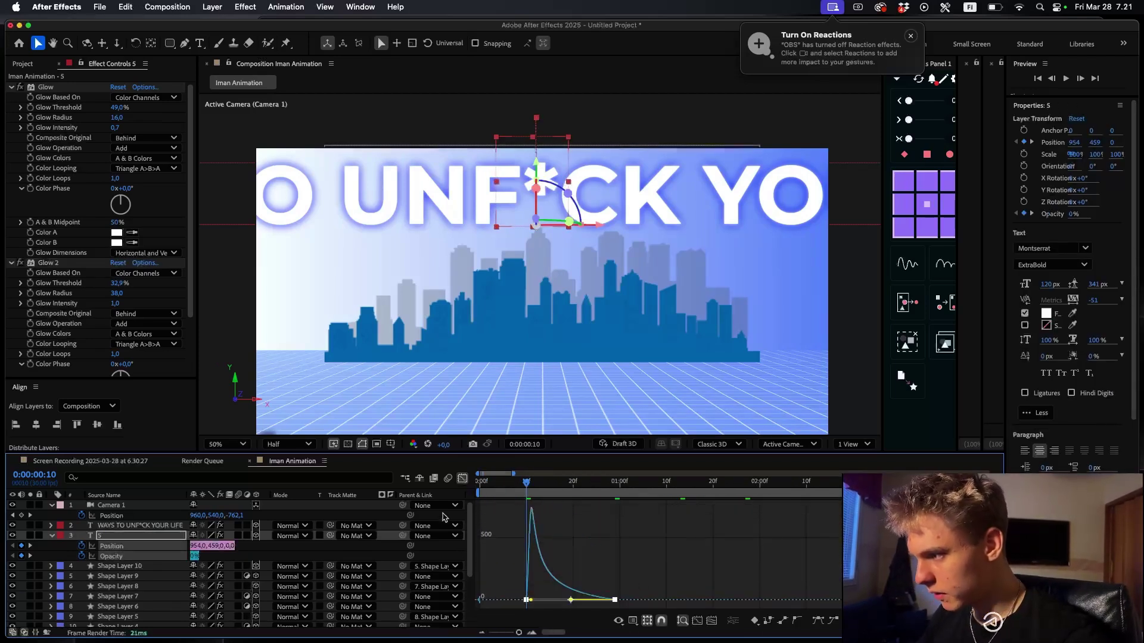
{"action": "left_click", "coordinate": [462, 478]}
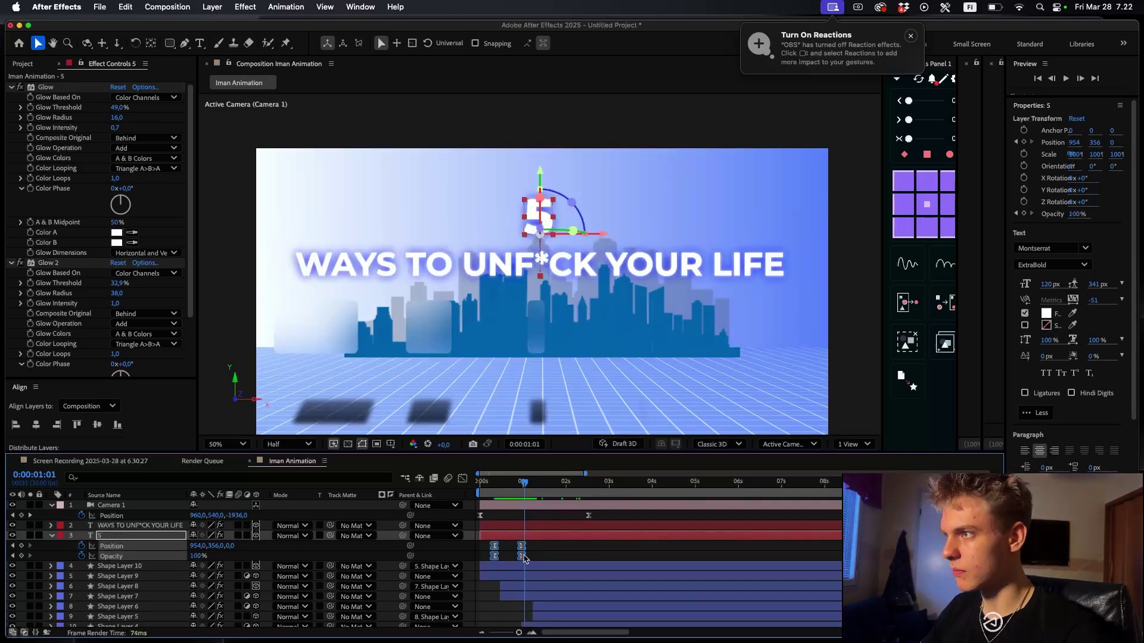
- Move the "5" layer's end keyframes to about 1.3 seconds and preview the animation from the start
{"action": "mouse_move", "coordinate": [531, 562]}
{"action": "left_mouse_down"}
{"action": "mouse_move", "coordinate": [517, 543]}
{"action": "mouse_move", "coordinate": [538, 550]}
{"action": "left_mouse_up"}
{"action": "key", "text": "space"}
{"action": "left_click", "coordinate": [479, 481]}
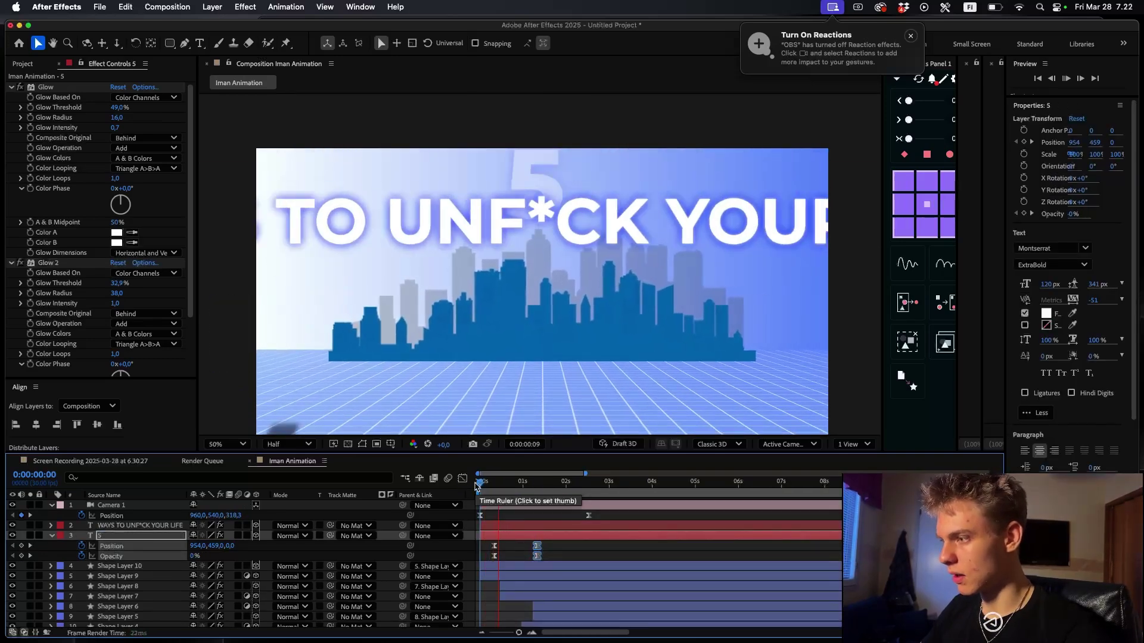
- Apply the Fade Up Words preset to the "WAYS TO UNF*CK YOUR LIFE" layer at 0:00:00:10
{"action": "left_click", "coordinate": [525, 483]}
{"action": "key", "text": "j"}
{"action": "left_click", "coordinate": [588, 527]}
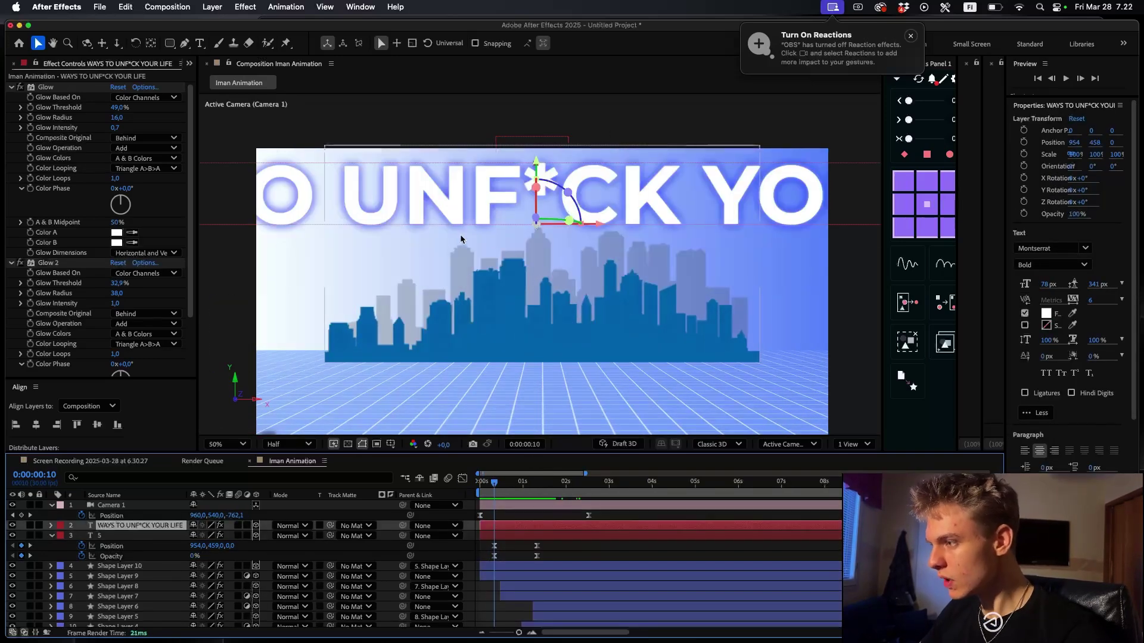
{"action": "key", "text": "ctrl+space"}
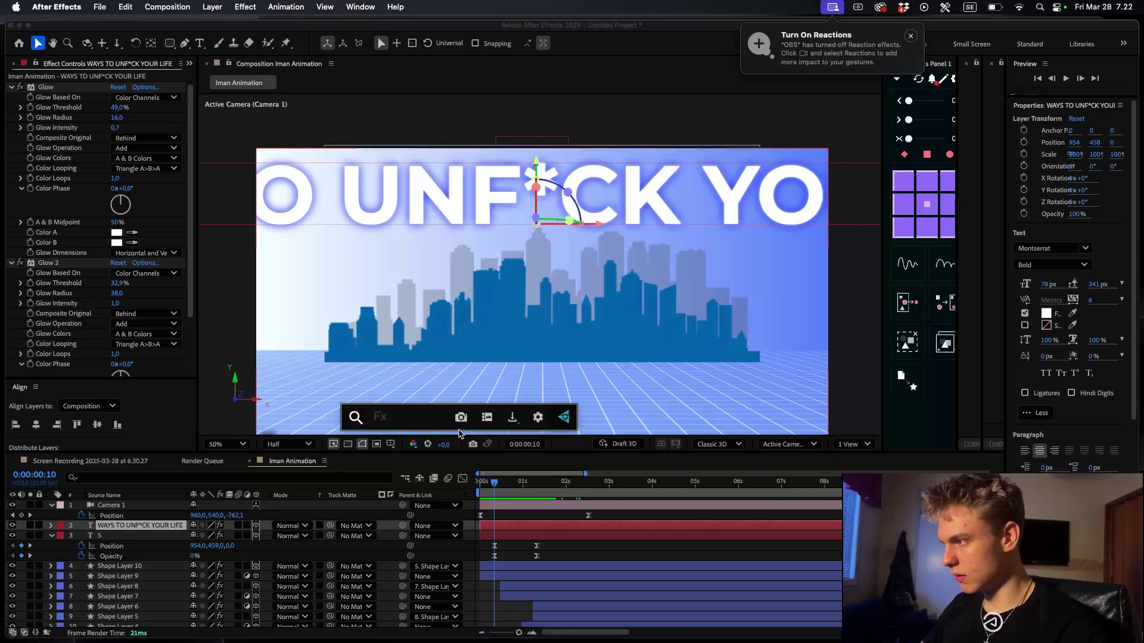
{"action": "left_click_drag", "start_coordinate": [459, 431], "coordinate": [497, 482]}
{"action": "type", "text": "fade up word"}
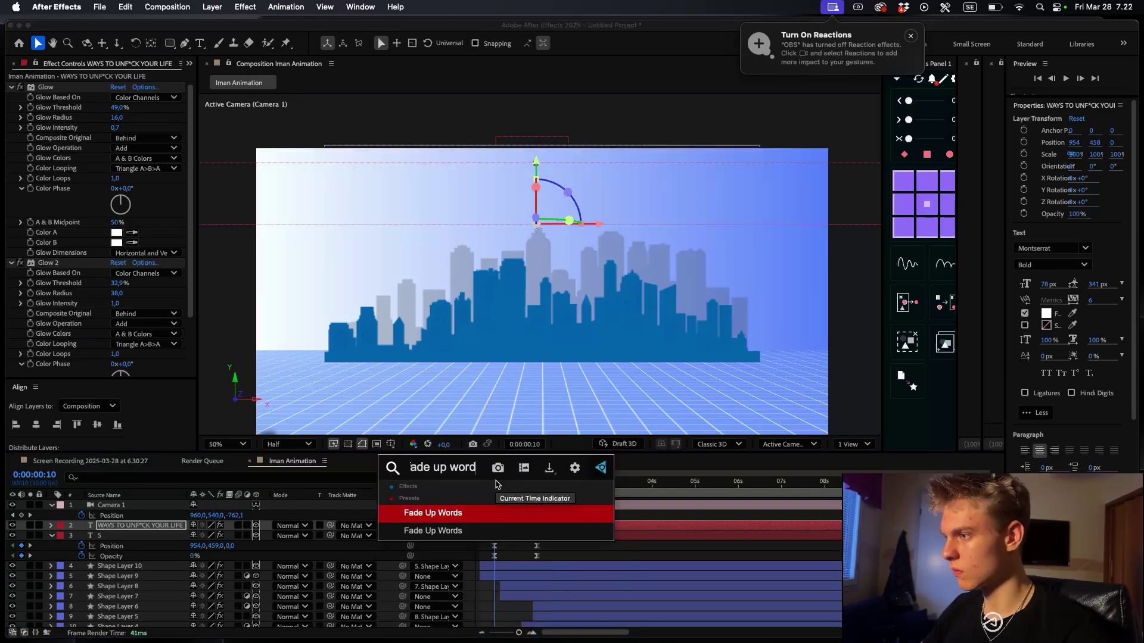
{"action": "type", "text": "s"}
{"action": "left_click", "coordinate": [493, 530]}
- Move the word fade's first Start keyframe to about 0.5 seconds, ease both Start keyframes and preview the result
{"action": "key", "text": "space"}
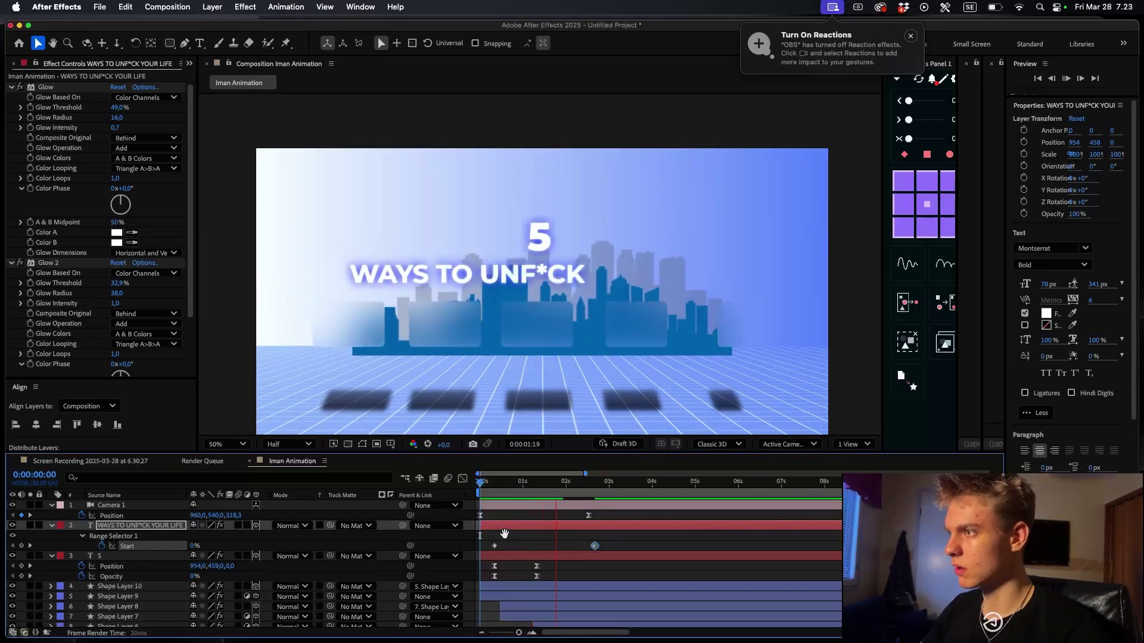
{"action": "left_click_drag", "start_coordinate": [493, 546], "coordinate": [501, 546]}
{"action": "left_click", "coordinate": [483, 493]}
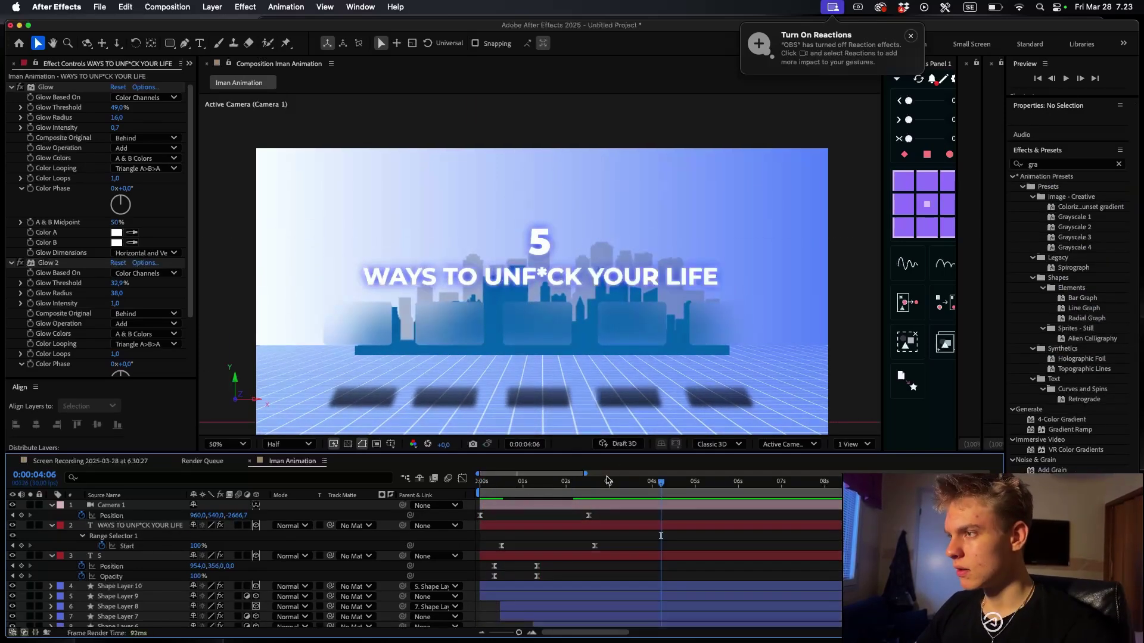
{"action": "left_click", "coordinate": [519, 482]}
- Add Hourglass.ai as the top layer of the Iman Animation composition, scale it to 35% and make it a 3D layer
{"action": "left_click", "coordinate": [90, 461]}
{"action": "left_click", "coordinate": [291, 462]}
{"action": "left_click", "coordinate": [509, 483]}
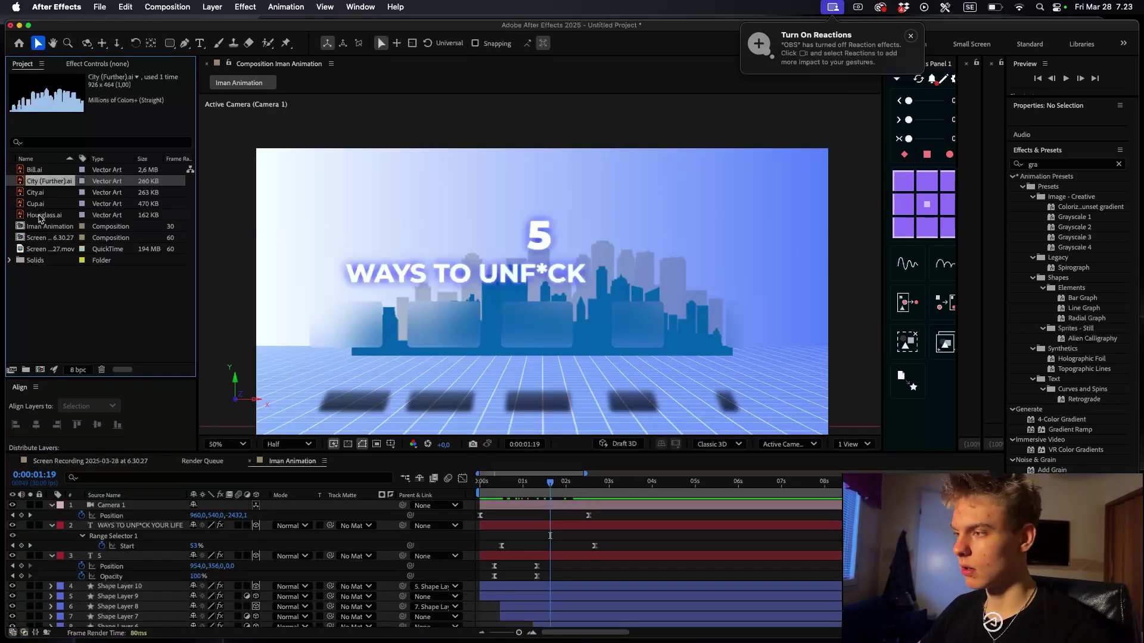
{"action": "left_click_drag", "start_coordinate": [38, 217], "coordinate": [536, 508]}
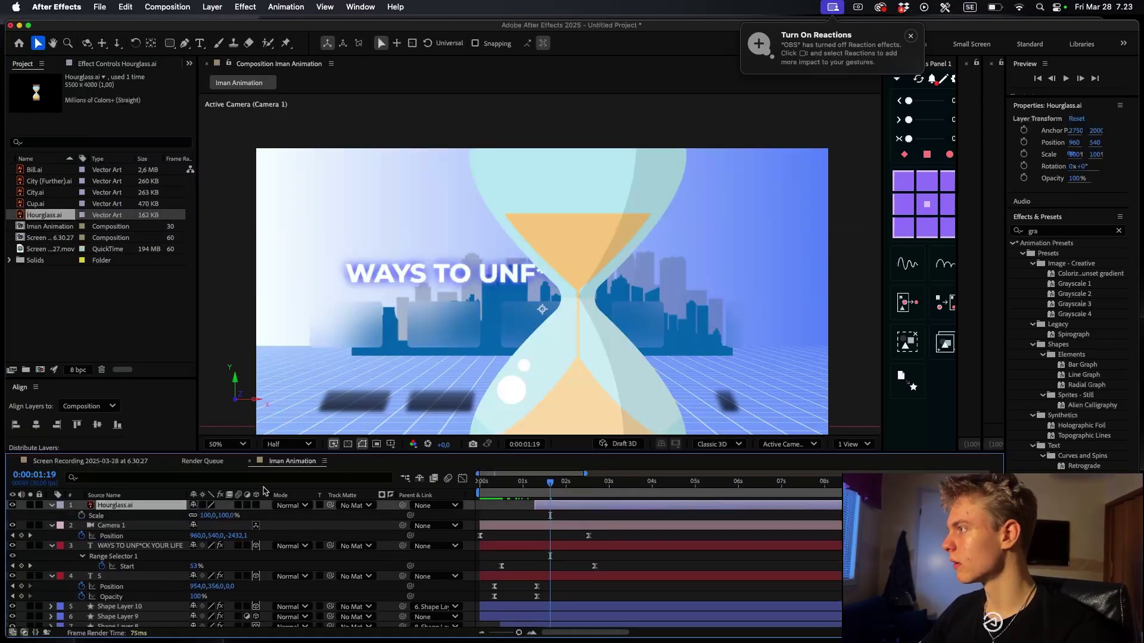
{"action": "left_click", "coordinate": [214, 516]}
{"action": "type", "text": "35"}
{"action": "key", "text": "Return"}
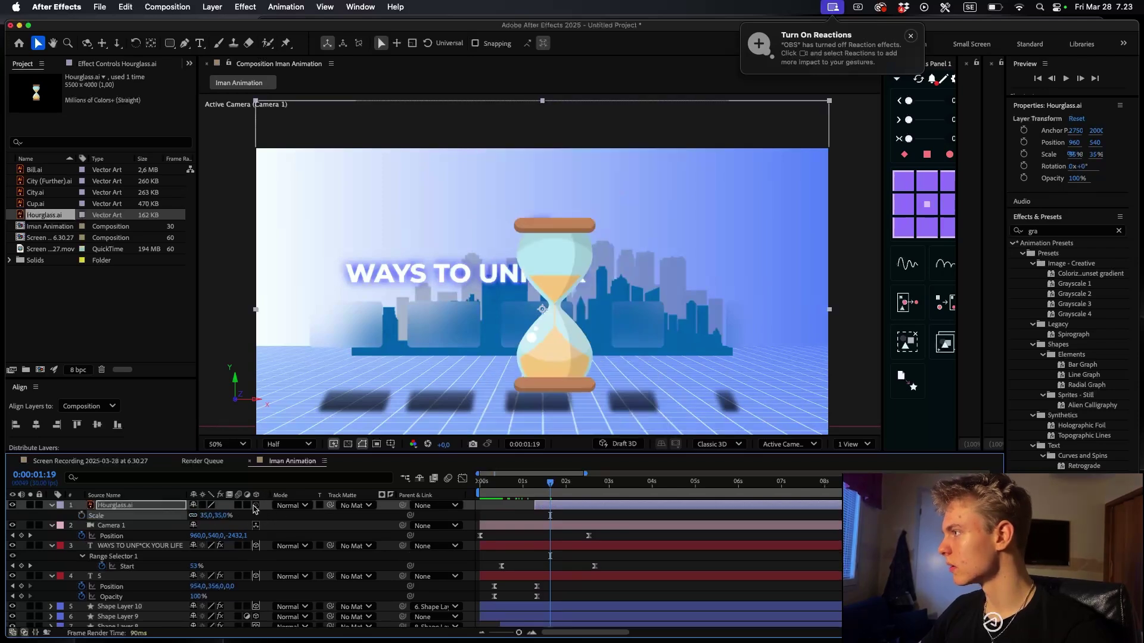
{"action": "left_click", "coordinate": [256, 505]}
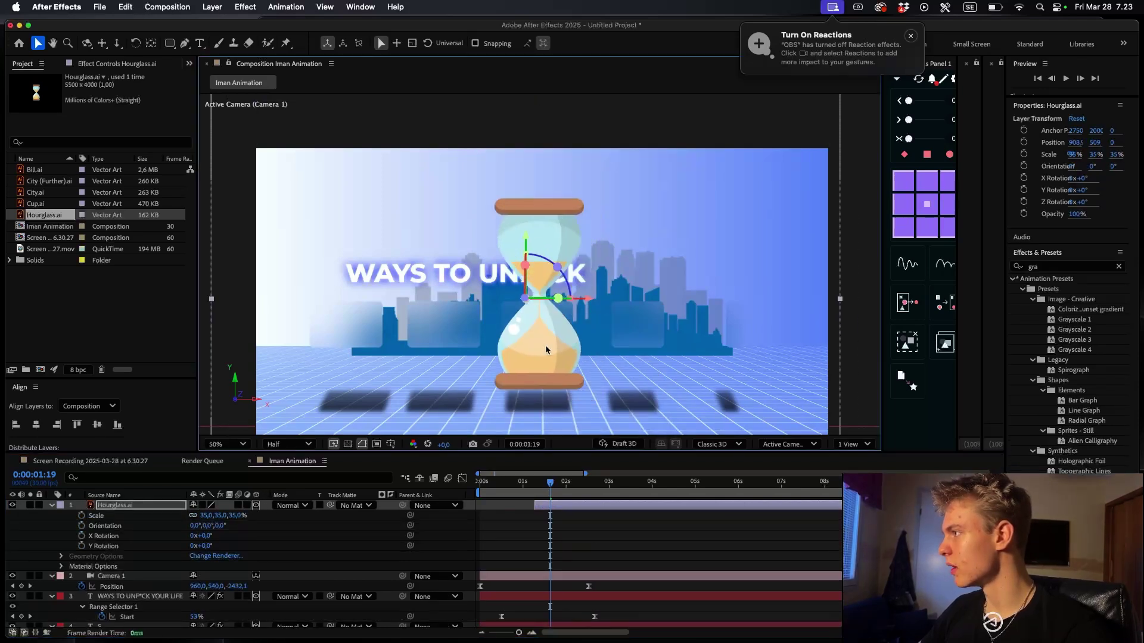
- Apply the Tint effect to the hourglass layer
{"action": "key", "text": "ctrl+space"}
{"action": "type", "text": "tint"}
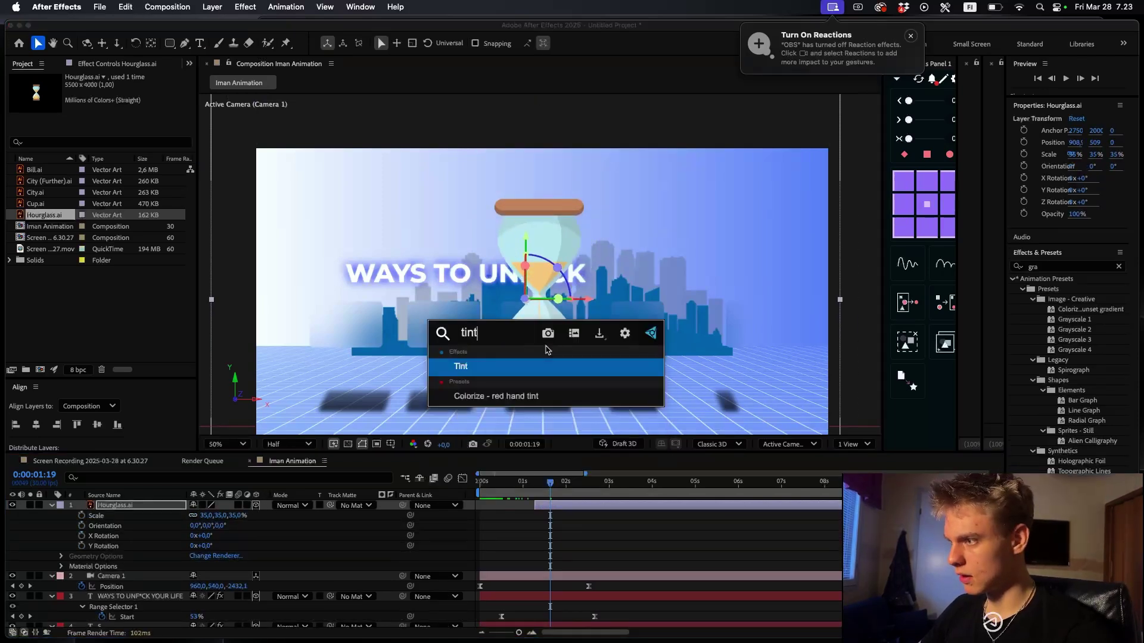
{"action": "key", "text": "Return"}
- Try black and white as the hourglass Tint's Map White To colour
{"action": "left_click", "coordinate": [117, 107]}
{"action": "left_click_drag", "start_coordinate": [521, 337], "coordinate": [437, 413]}
{"action": "key", "text": "Return"}
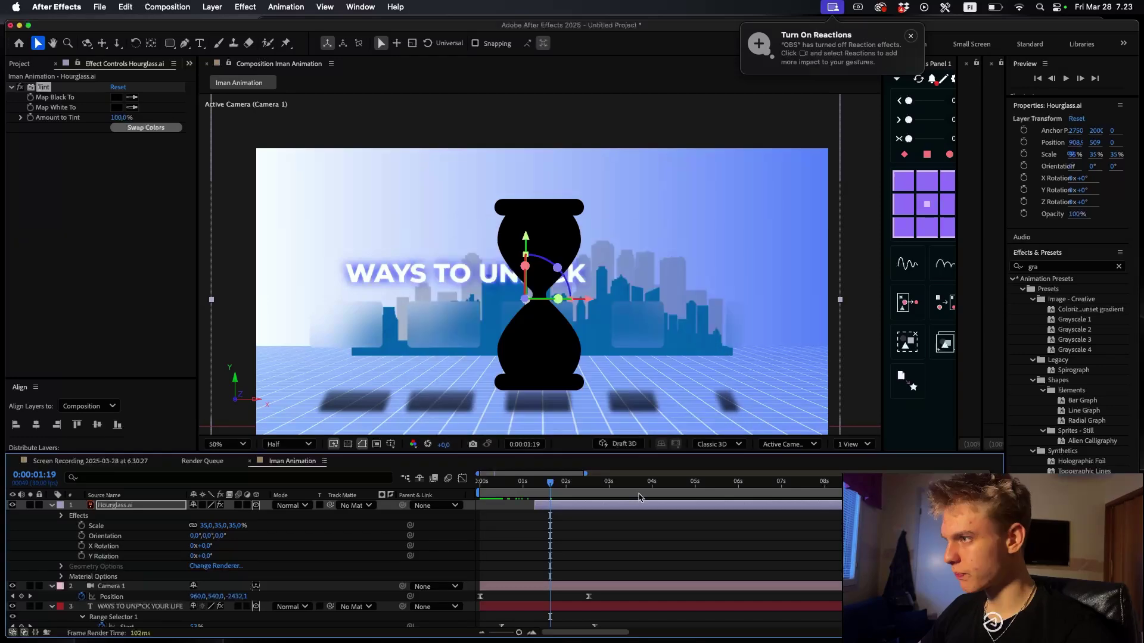
{"action": "left_click", "coordinate": [117, 108]}
{"action": "left_click_drag", "start_coordinate": [450, 280], "coordinate": [435, 261]}
{"action": "left_click_drag", "start_coordinate": [583, 244], "coordinate": [383, 364]}
{"action": "key", "text": "Return"}
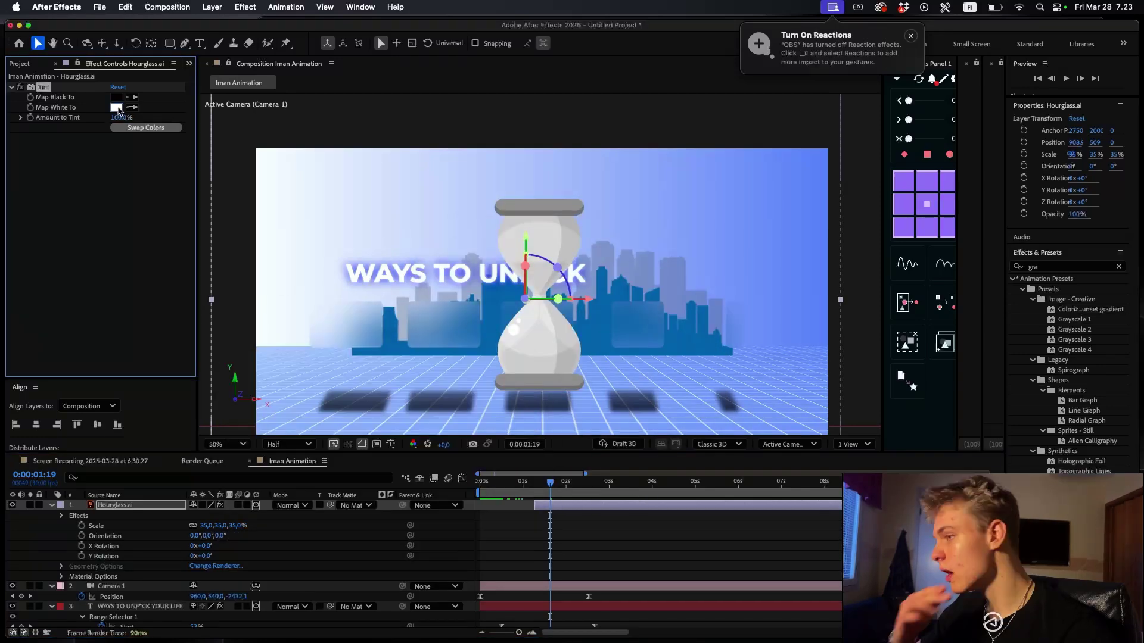
- Set the hourglass Tint's Map White To colour to a saturated blue
{"action": "left_click", "coordinate": [116, 108]}
{"action": "left_click_drag", "start_coordinate": [602, 350], "coordinate": [601, 324]}
{"action": "left_click", "coordinate": [587, 317]}
{"action": "left_click_drag", "start_coordinate": [639, 242], "coordinate": [469, 401]}
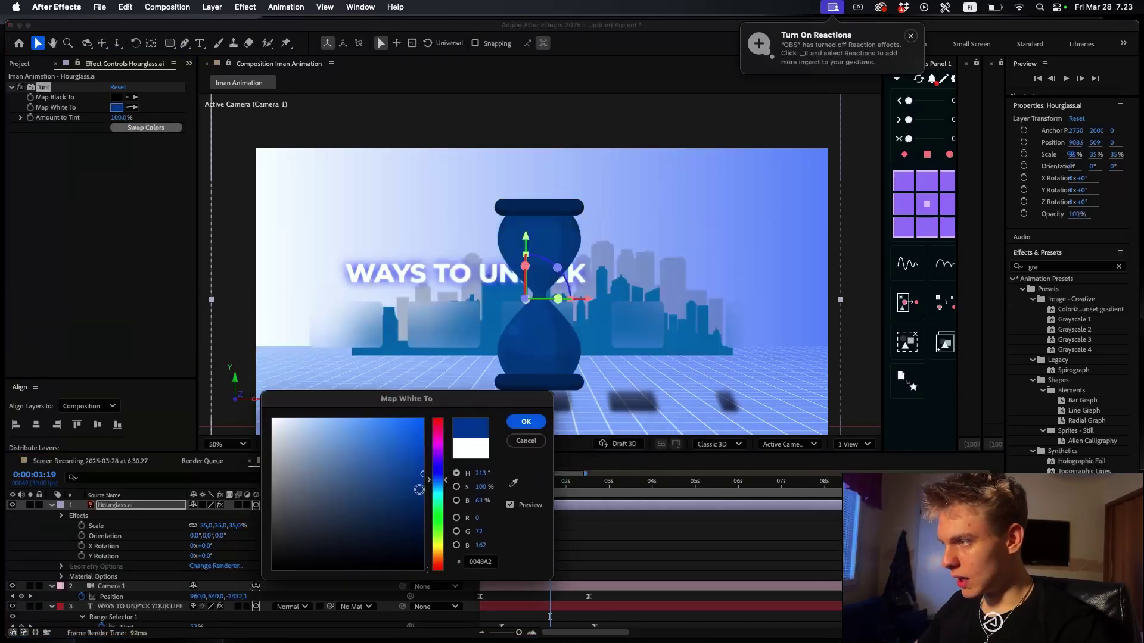
{"action": "key", "text": "Return"}
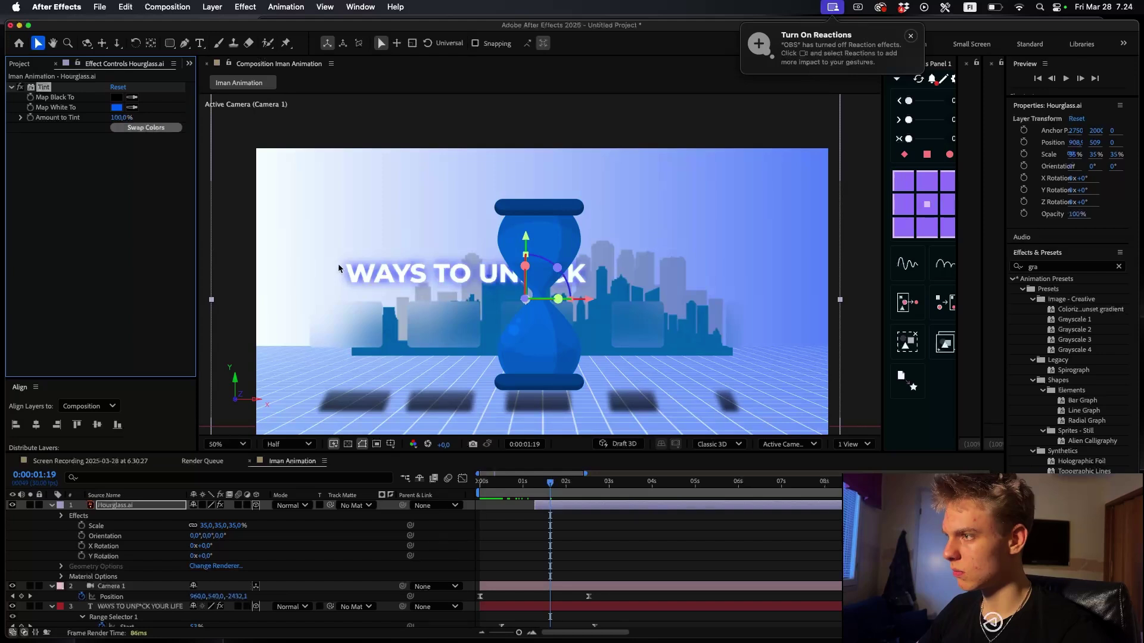
- Add CC Vignette with Amount 947 to the hourglass and change the Tint's Map White To colour to a lighter blue
{"action": "key", "text": "ctrl+space"}
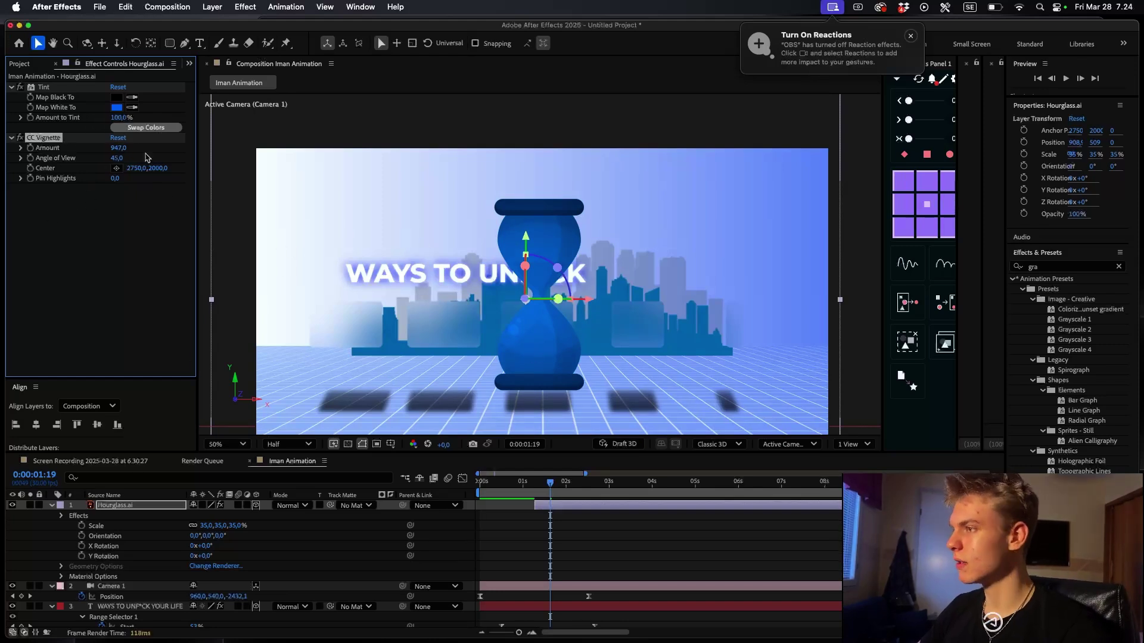
{"action": "left_click", "coordinate": [128, 238]}
{"action": "left_click", "coordinate": [118, 107]}
{"action": "left_click", "coordinate": [481, 264]}
{"action": "left_click_drag", "start_coordinate": [635, 249], "coordinate": [448, 335]}
{"action": "left_click_drag", "start_coordinate": [350, 352], "coordinate": [349, 337]}
{"action": "left_click", "coordinate": [502, 352]}
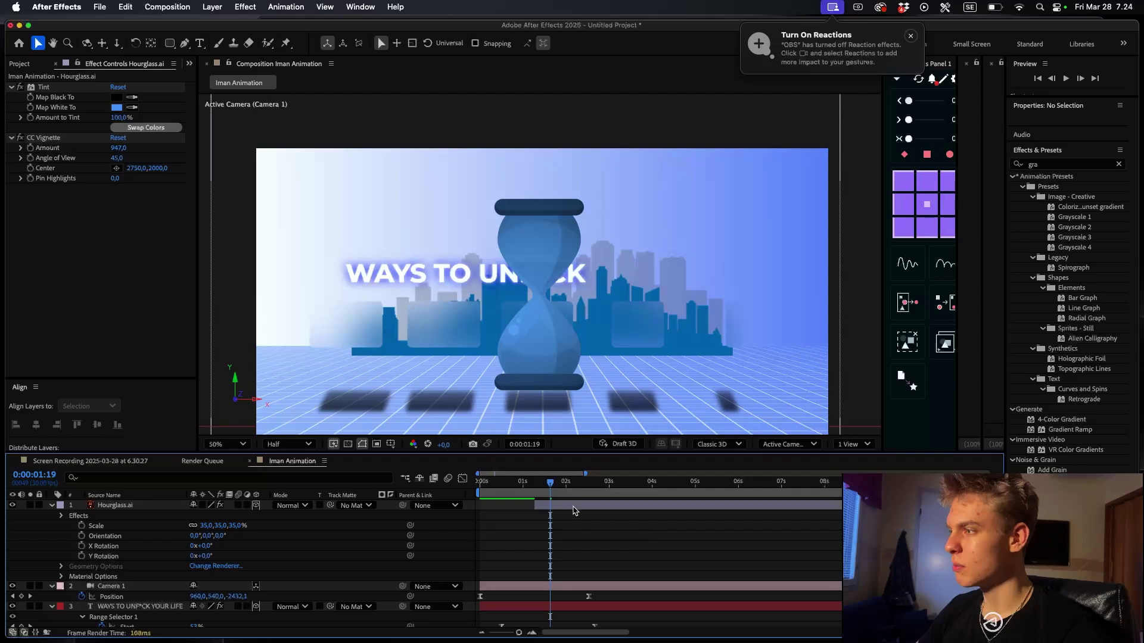
- Place the hourglass at the composition's left edge at about X 133, tilted about 22.7°, and scale it to 15%
{"action": "left_click", "coordinate": [511, 331]}
{"action": "left_click_drag", "start_coordinate": [587, 299], "coordinate": [405, 300]}
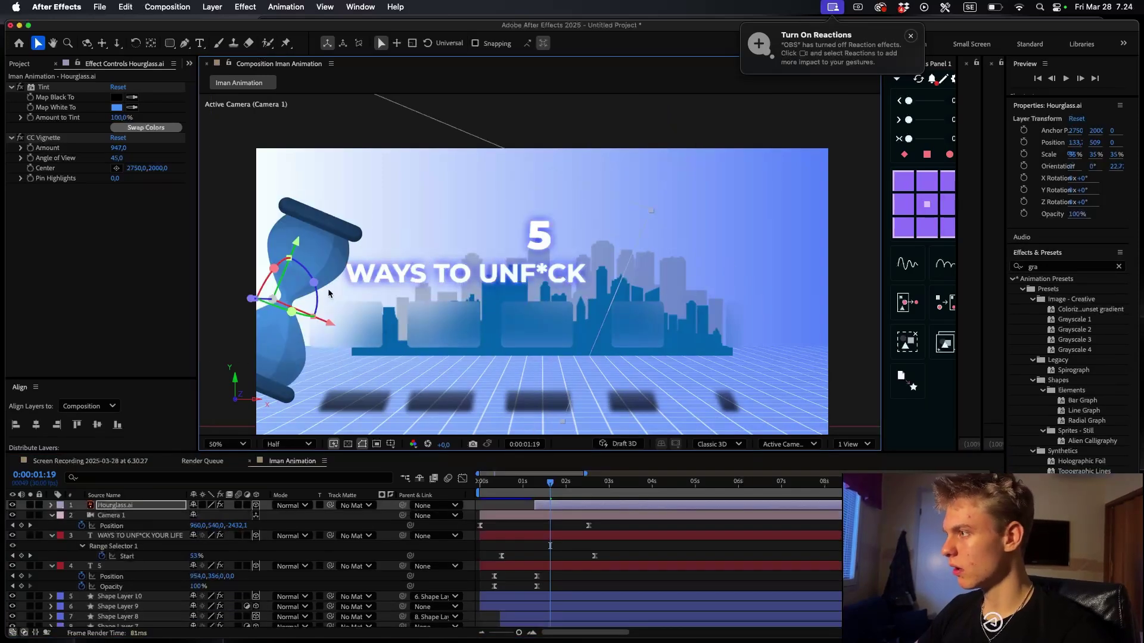
{"action": "key", "text": "s"}
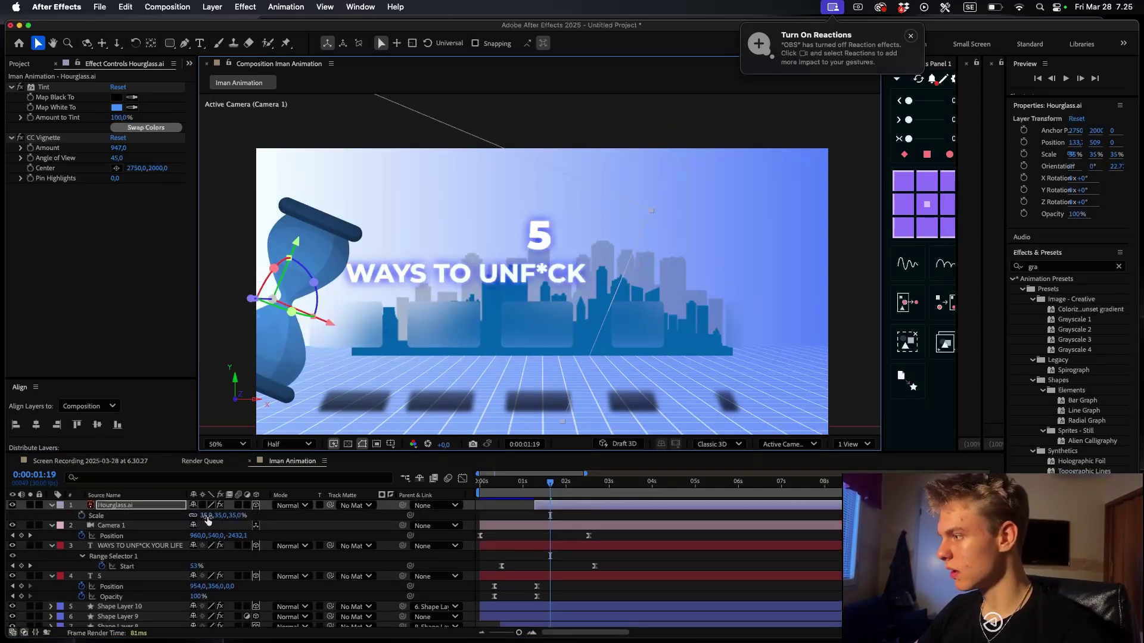
{"action": "left_click_drag", "start_coordinate": [206, 516], "coordinate": [195, 516]}
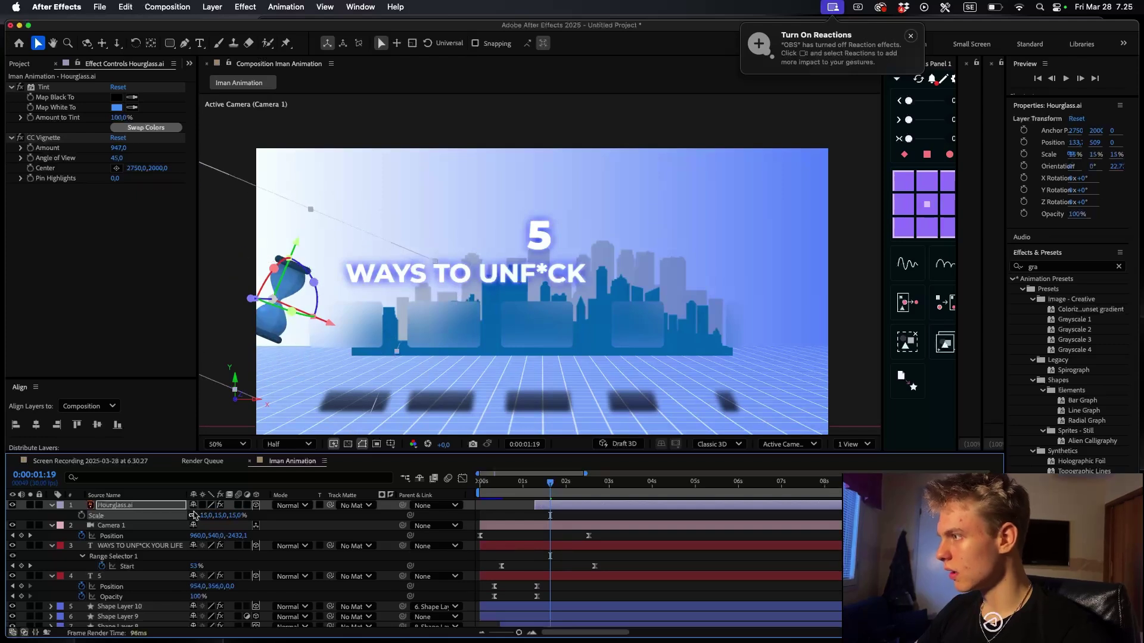
- Move the hourglass to about X 192, Y 319 and add a 0° Z Rotation keyframe at 0:00:01:10
{"action": "left_click_drag", "start_coordinate": [291, 299], "coordinate": [307, 235]}
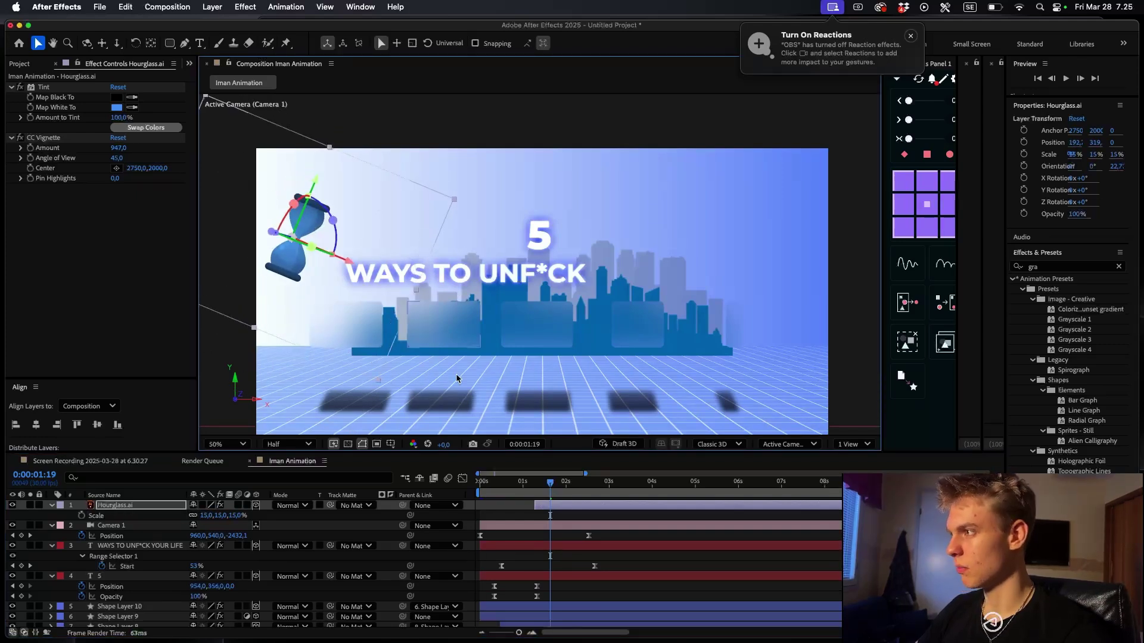
{"action": "left_click", "coordinate": [536, 493]}
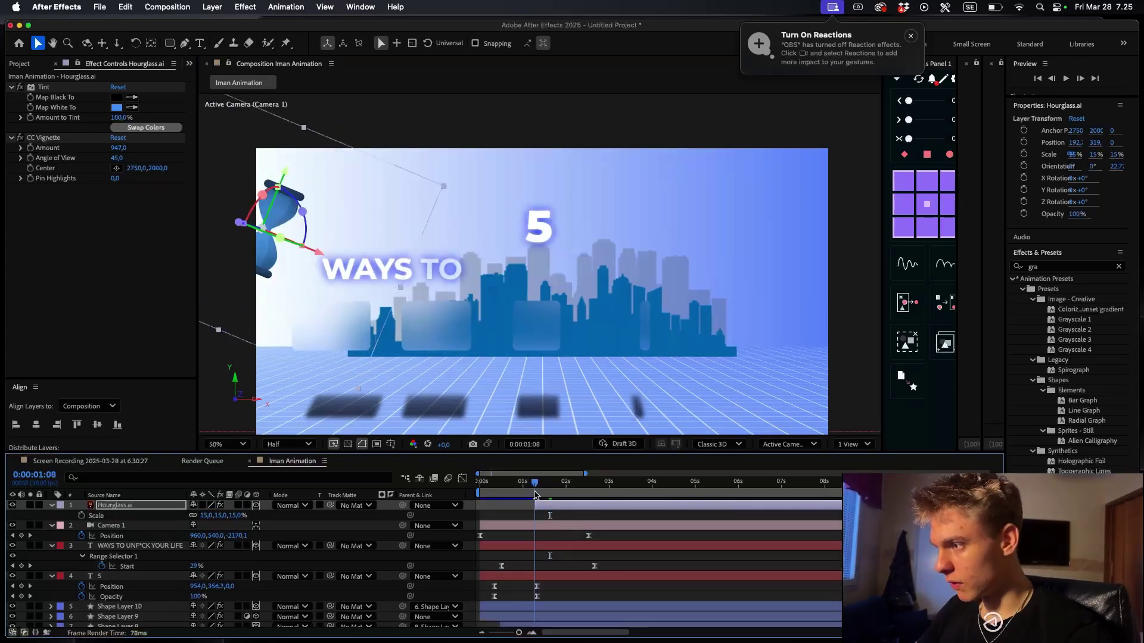
{"action": "key", "text": "r"}
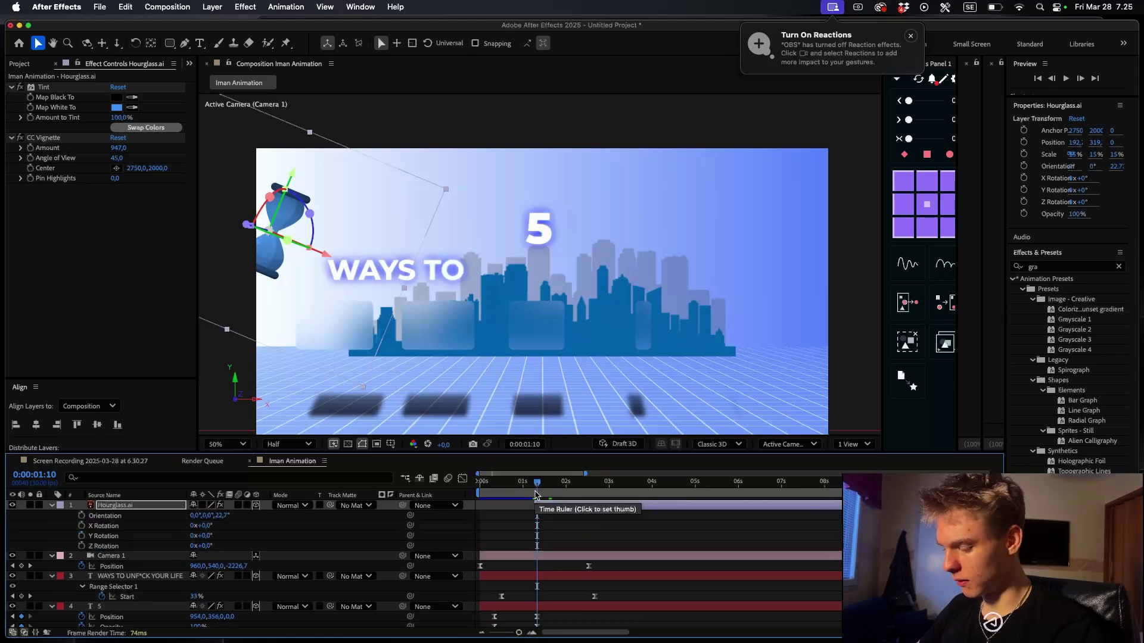
{"action": "left_click", "coordinate": [82, 545]}
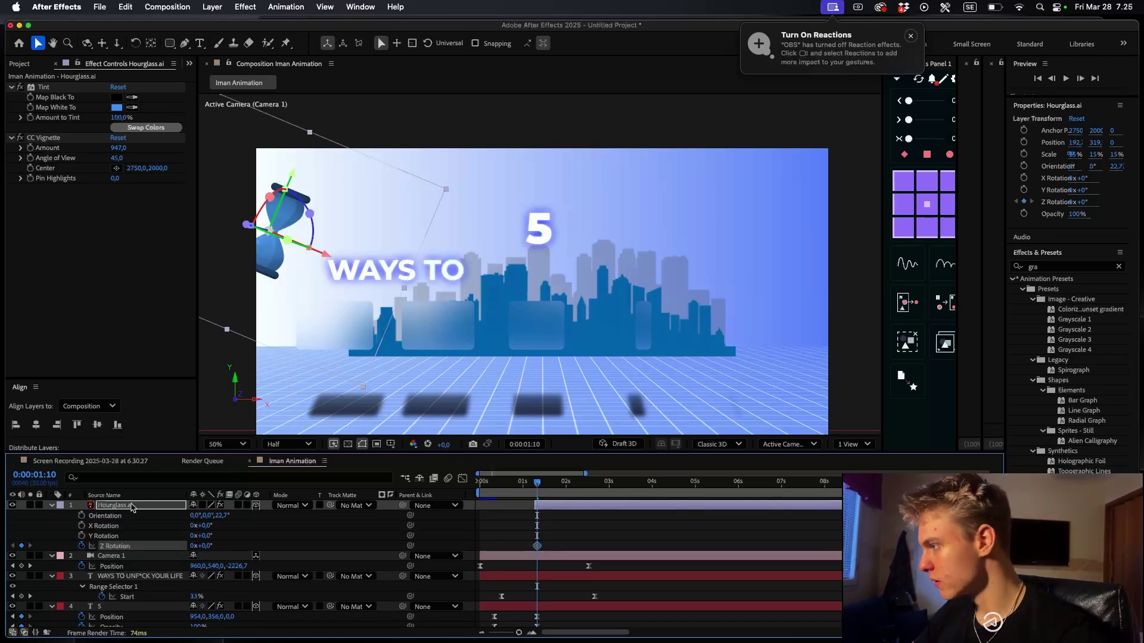
- Keyframe the hourglass's Z Rotation at -26° at 0:00:01:13
{"action": "scroll", "coordinate": [540, 534], "scroll_direction": "up", "scroll_amount": 5}
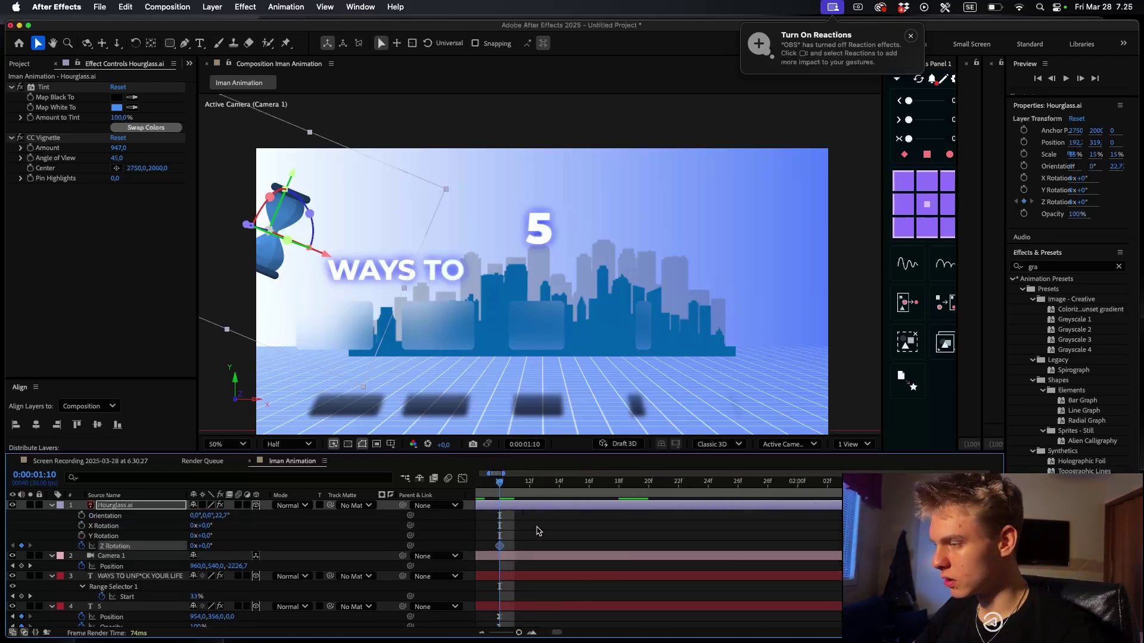
{"action": "scroll", "coordinate": [539, 531], "scroll_direction": "down", "scroll_amount": 3}
{"action": "left_click_drag", "start_coordinate": [531, 492], "coordinate": [538, 492]}
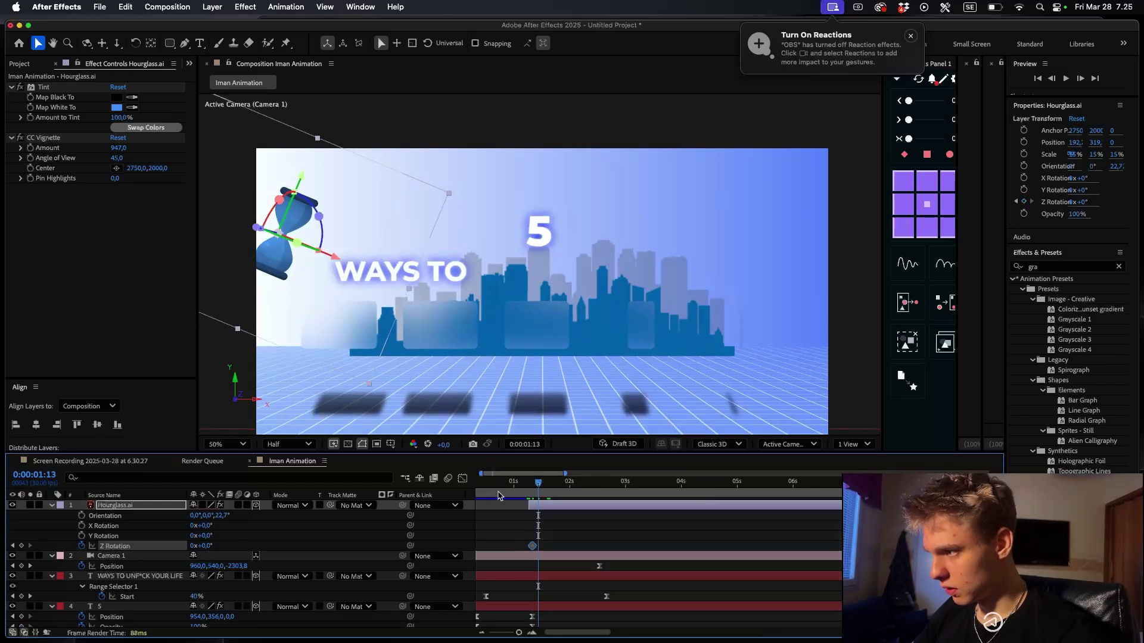
{"action": "left_click_drag", "start_coordinate": [201, 546], "coordinate": [189, 546]}
- Keyframe the hourglass's Z Rotation at 4° at 0:00:01:16 and preview the rocking motion
{"action": "left_click_drag", "start_coordinate": [538, 481], "coordinate": [543, 481]}
{"action": "key", "text": "equal"}
{"action": "key", "text": "equal"}
{"action": "key", "text": "equal"}
{"action": "key", "text": "equal"}
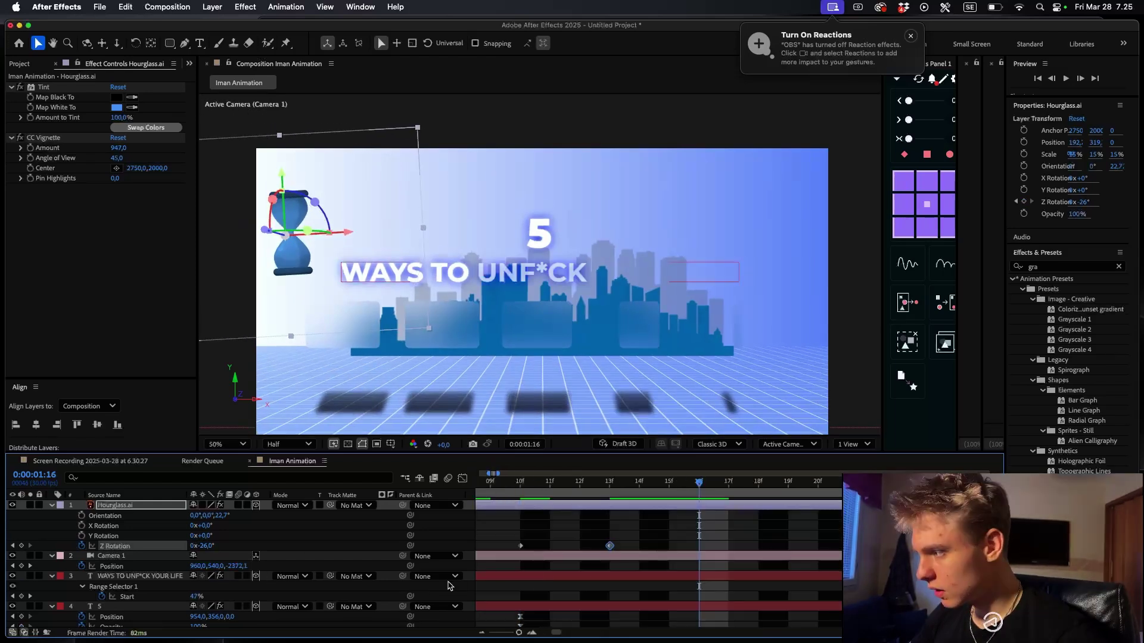
{"action": "key", "text": "minus"}
{"action": "left_click_drag", "start_coordinate": [210, 542], "coordinate": [225, 545]}
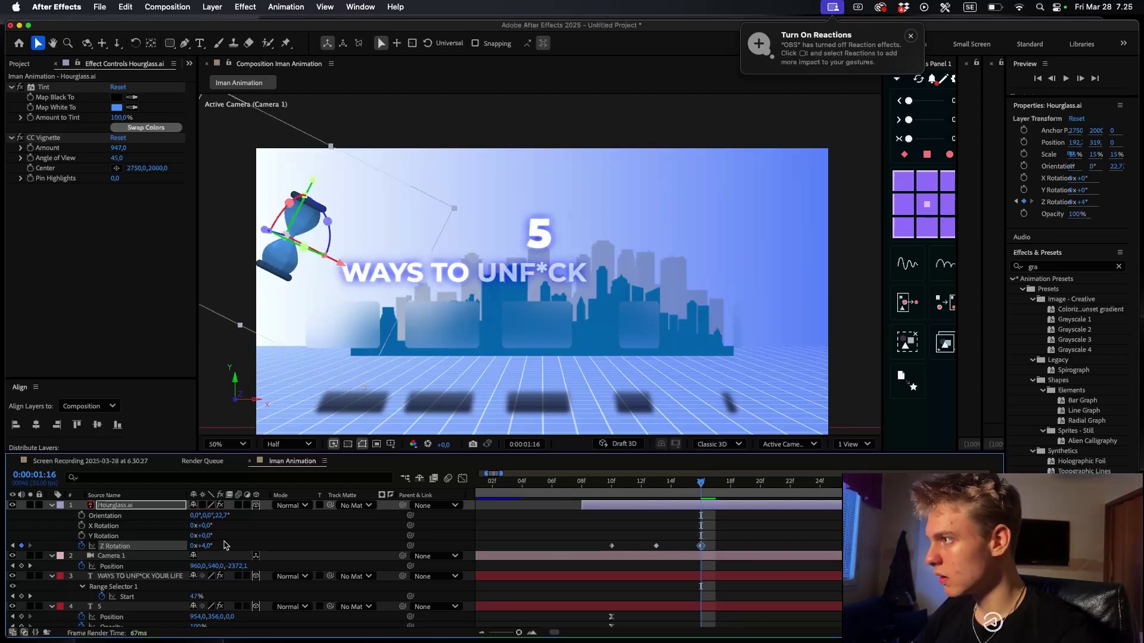
{"action": "key", "text": "space"}
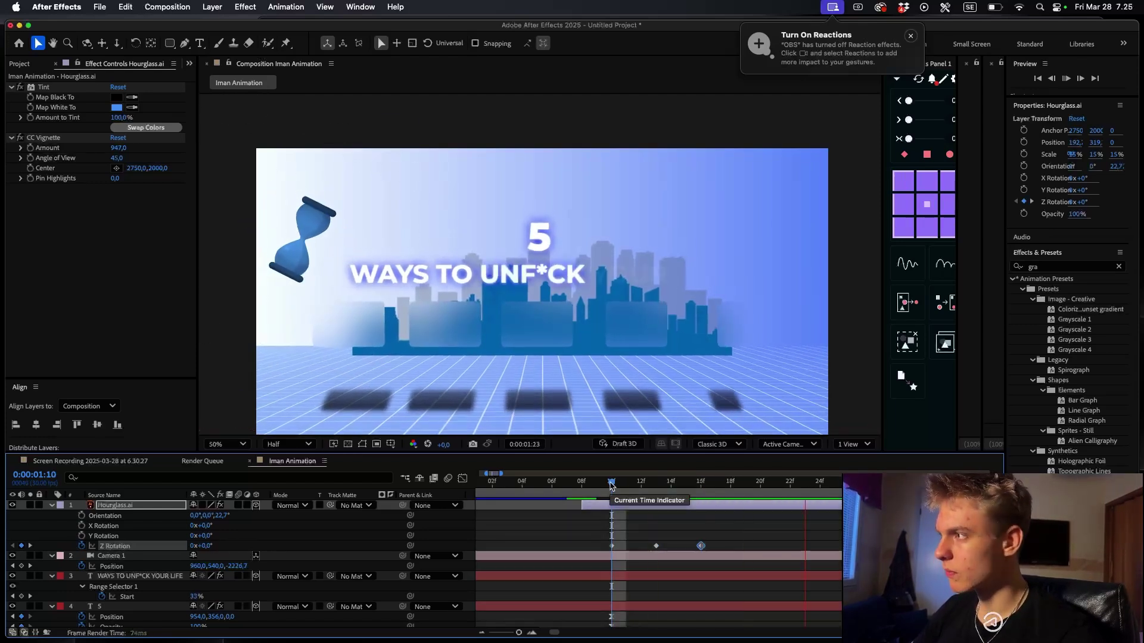
- Space the hourglass's second and third Z Rotation keyframes further apart in time
{"action": "key", "text": "minus"}
{"action": "key", "text": "minus"}
{"action": "left_click", "coordinate": [617, 546]}
{"action": "left_click_drag", "start_coordinate": [649, 547], "coordinate": [663, 551]}
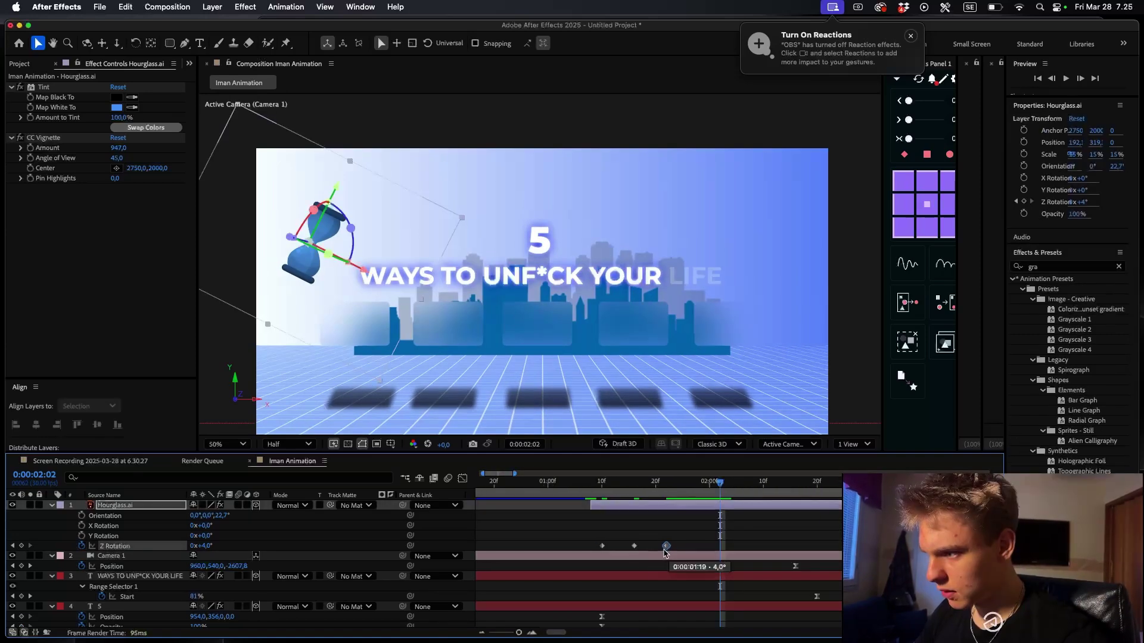
- Turn all three hourglass Z Rotation keyframes into hold keyframes and preview the stepped motion
{"action": "left_click_drag", "start_coordinate": [591, 540], "coordinate": [681, 548]}
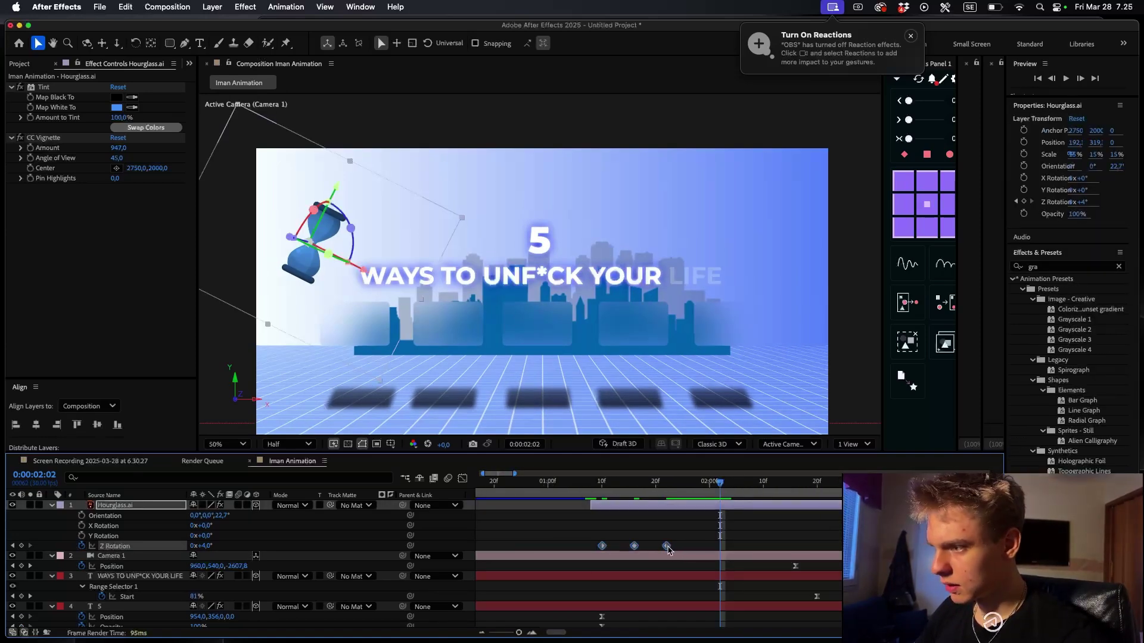
{"action": "right_click", "coordinate": [667, 547]}
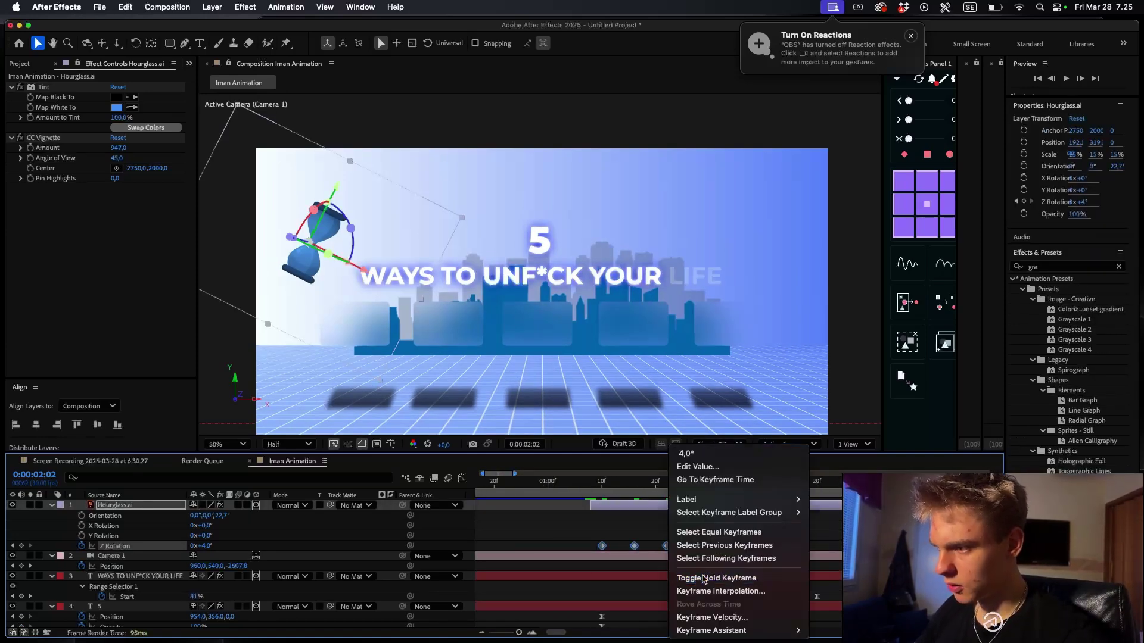
{"action": "left_click", "coordinate": [702, 578]}
{"action": "key", "text": "minus"}
{"action": "left_click", "coordinate": [538, 489]}
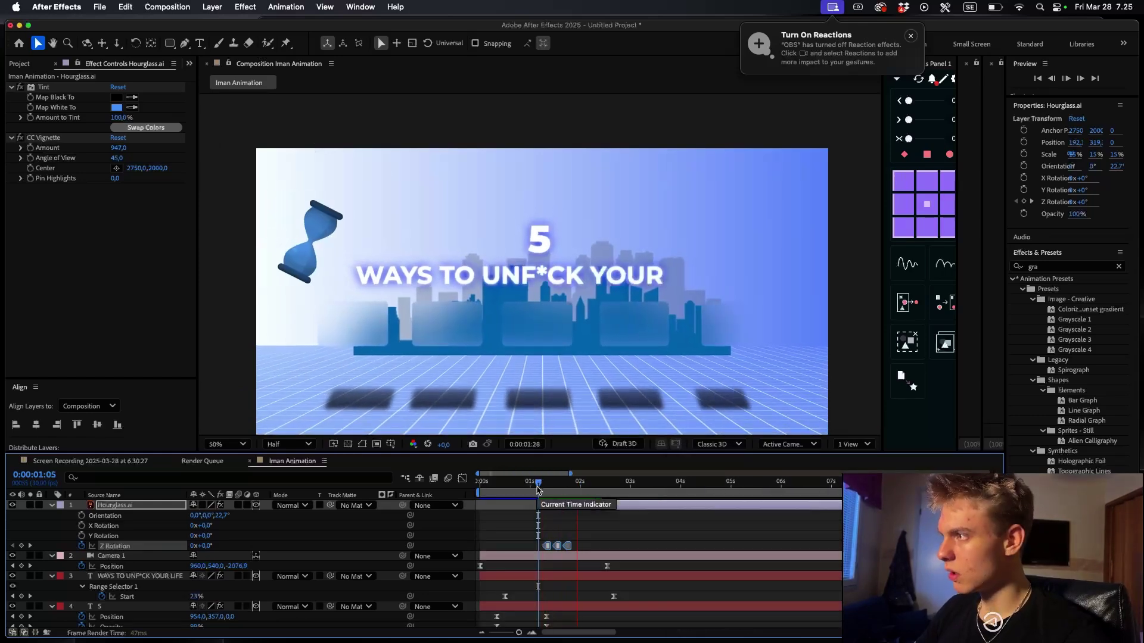
{"action": "key", "text": "space"}
{"action": "scroll", "coordinate": [294, 237], "scroll_direction": "up", "scroll_amount": 1}
{"action": "scroll", "coordinate": [327, 259], "scroll_direction": "down", "scroll_amount": 1}
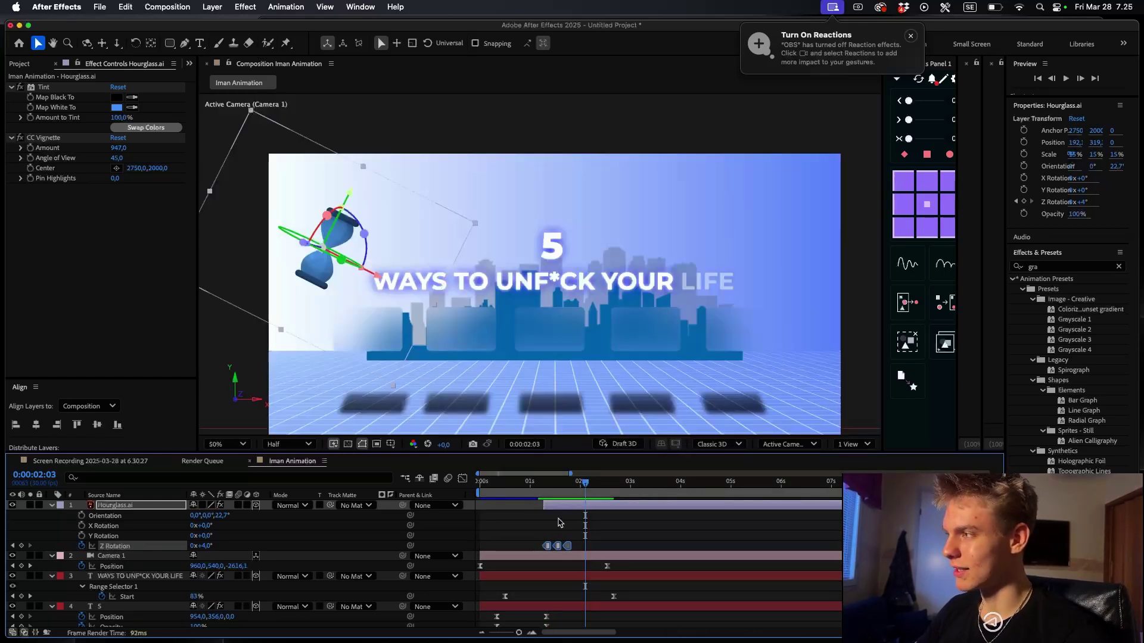
- Add the expression loopOut() to the hourglass's Z Rotation
{"action": "scroll", "coordinate": [572, 529], "scroll_direction": "up", "scroll_amount": 1}
{"action": "left_click", "coordinate": [521, 487]}
{"action": "left_click", "coordinate": [527, 516]}
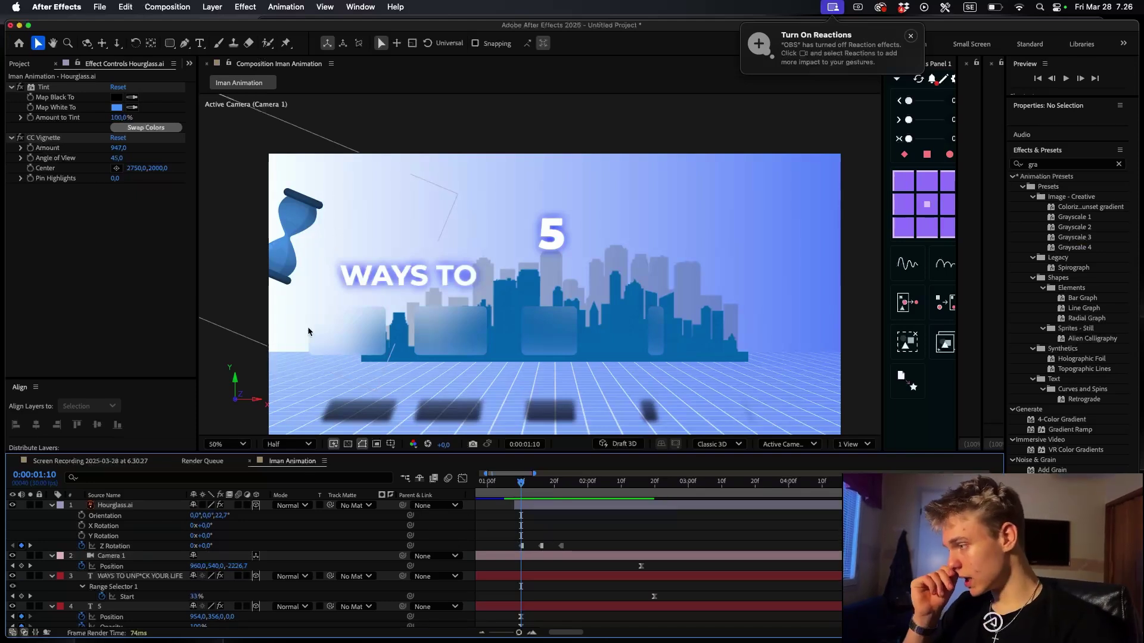
{"action": "left_click", "coordinate": [118, 547]}
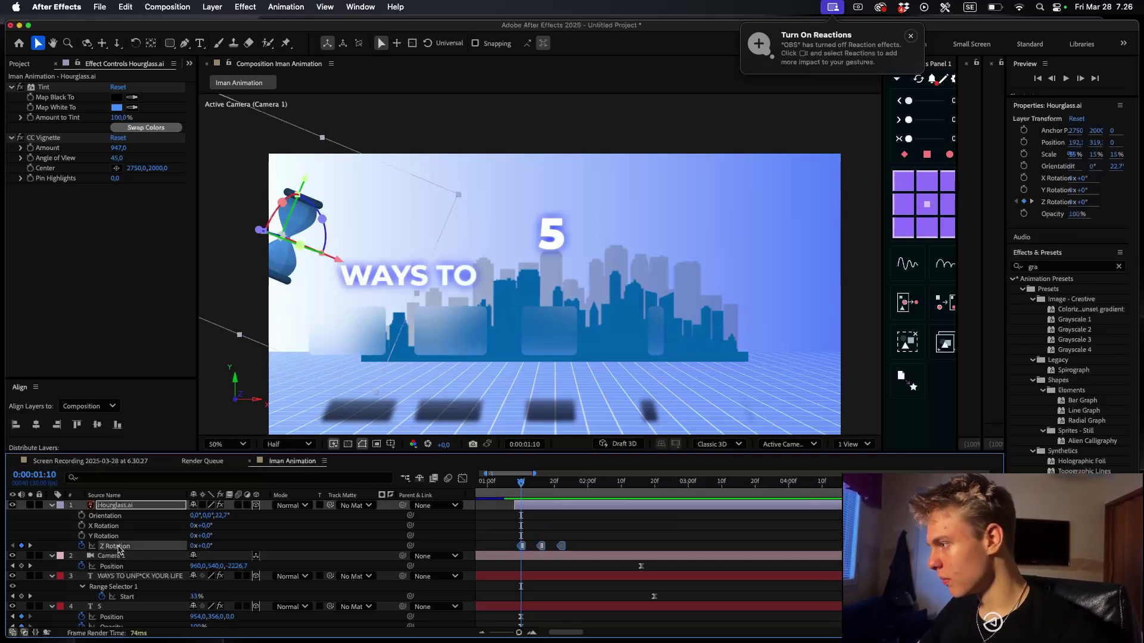
{"action": "left_click", "coordinate": [81, 545], "text": "alt"}
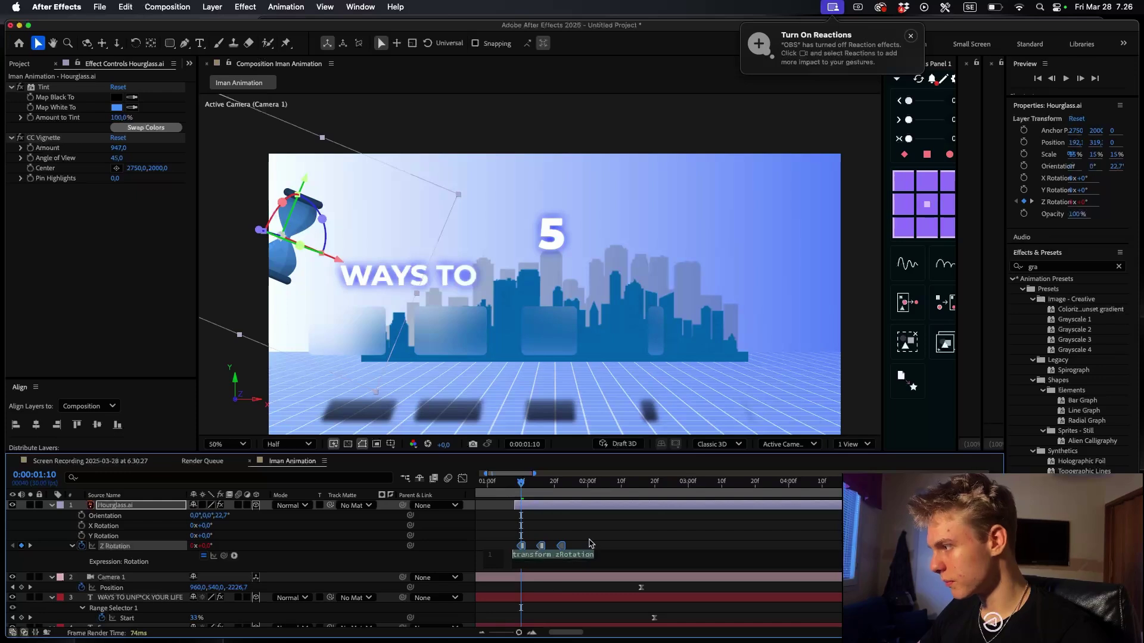
{"action": "type", "text": "loopOu"}
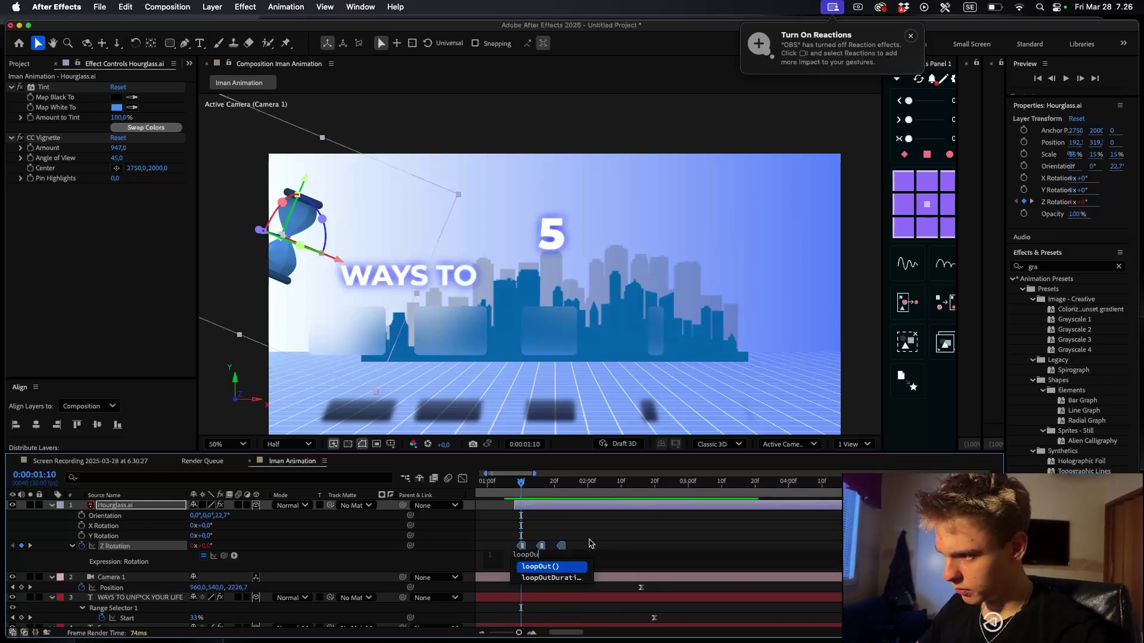
{"action": "type", "text": "t"}
{"action": "key", "text": "Return"}
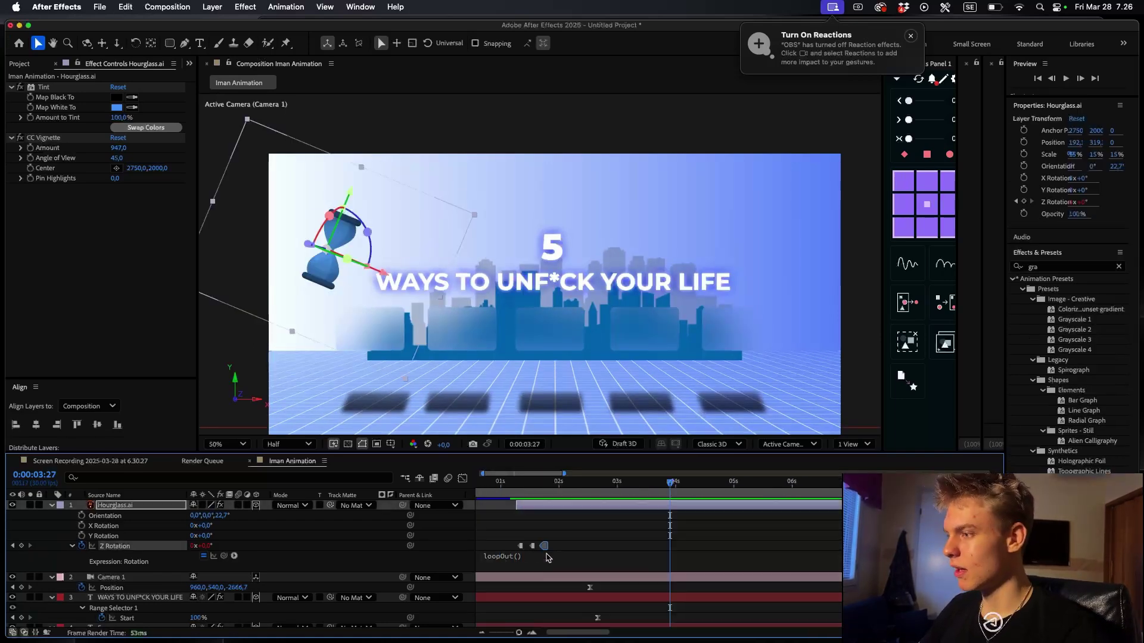
- Stretch the hourglass's Z Rotation keyframes over a longer time span to slow the loop, and preview it
{"action": "left_click_drag", "start_coordinate": [528, 534], "coordinate": [570, 546]}
{"action": "key", "text": "space"}
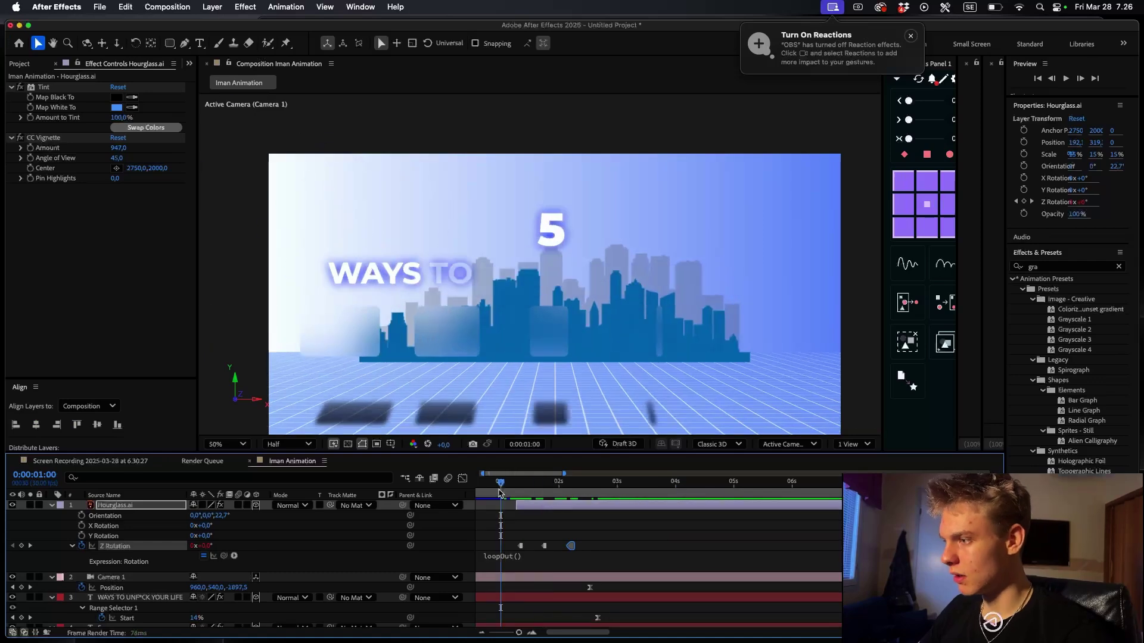
{"action": "key", "text": "space"}
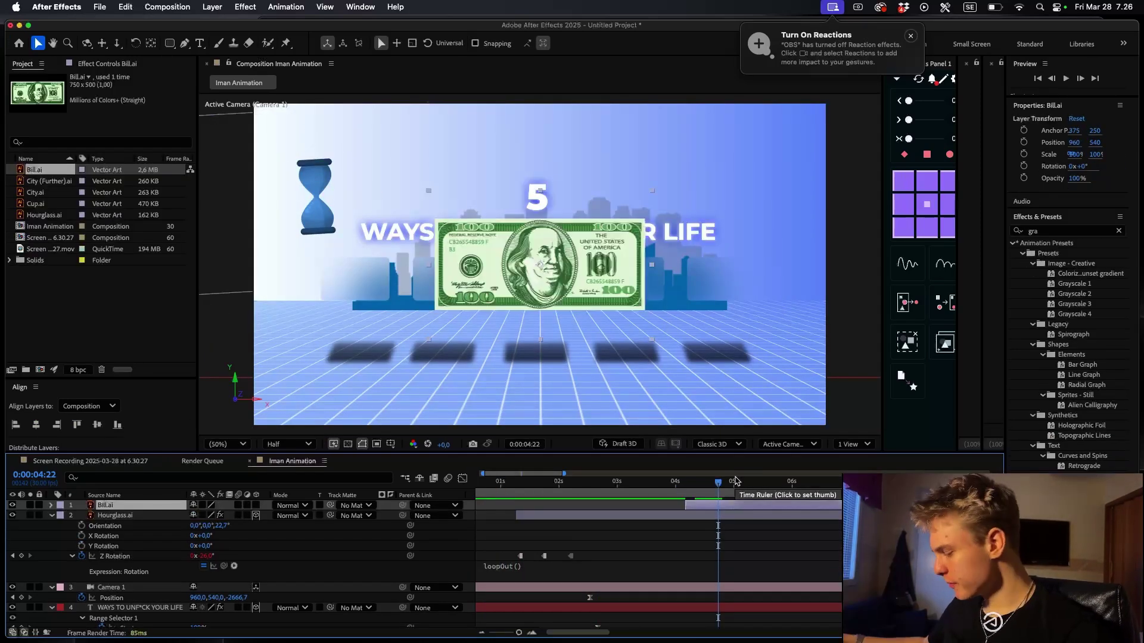
- Apply the Tint effect to Bill.ai and set its Map Black To colour to dark blue 0D0083
{"action": "key", "text": "ctrl+space"}
{"action": "type", "text": "f"}
{"action": "key", "text": "BackSpace"}
{"action": "type", "text": "tin"}
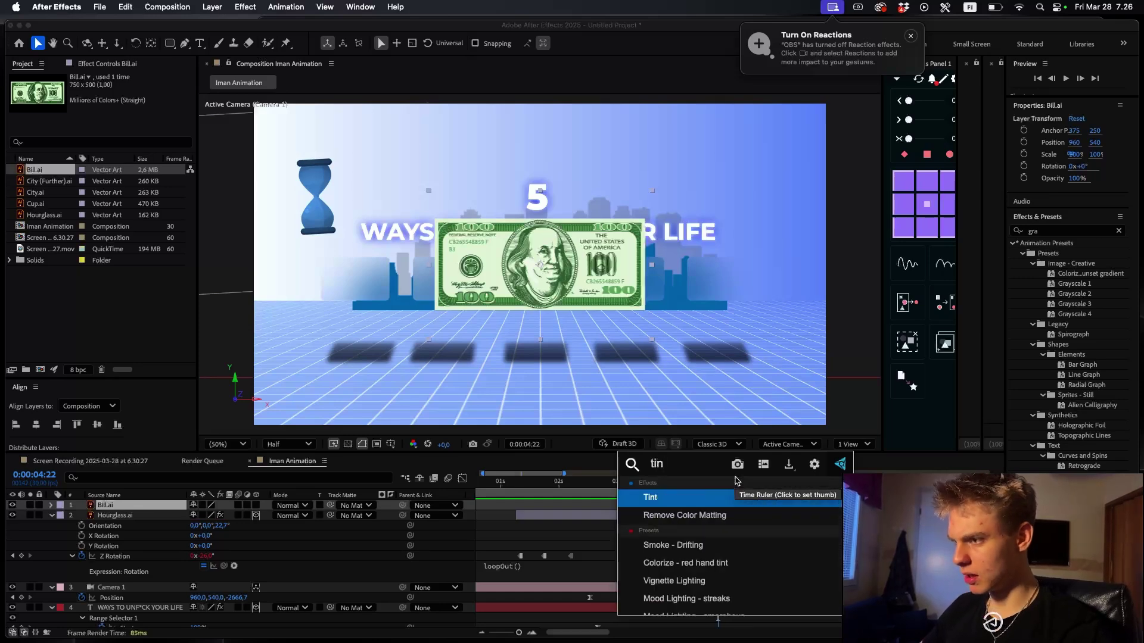
{"action": "key", "text": "Return"}
{"action": "left_click", "coordinate": [118, 98]}
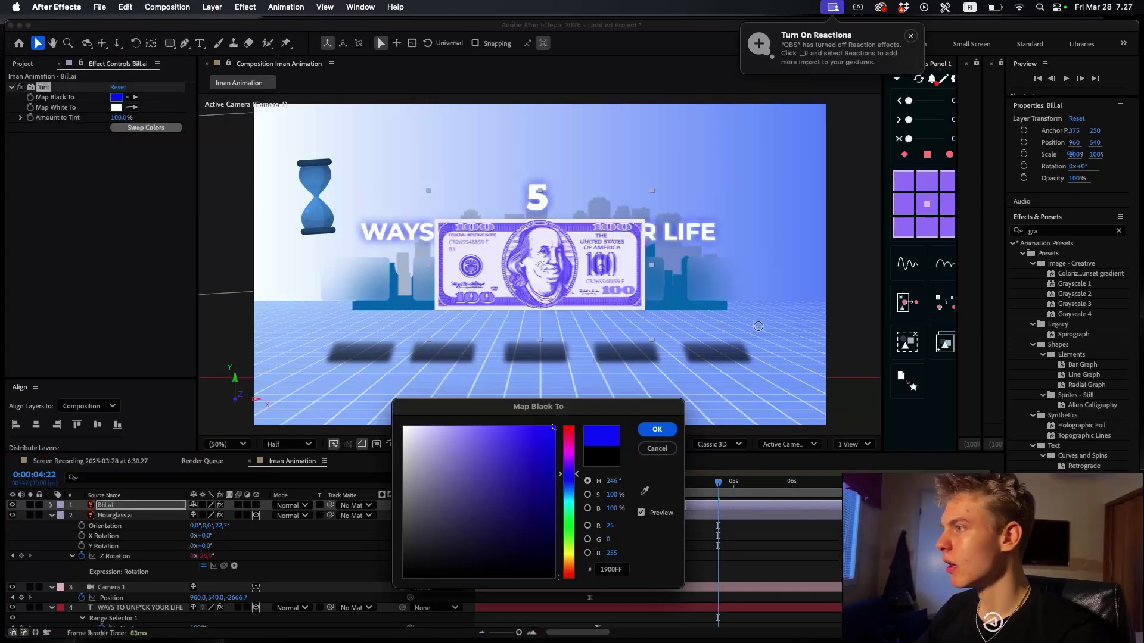
{"action": "left_click_drag", "start_coordinate": [716, 424], "coordinate": [791, 483]}
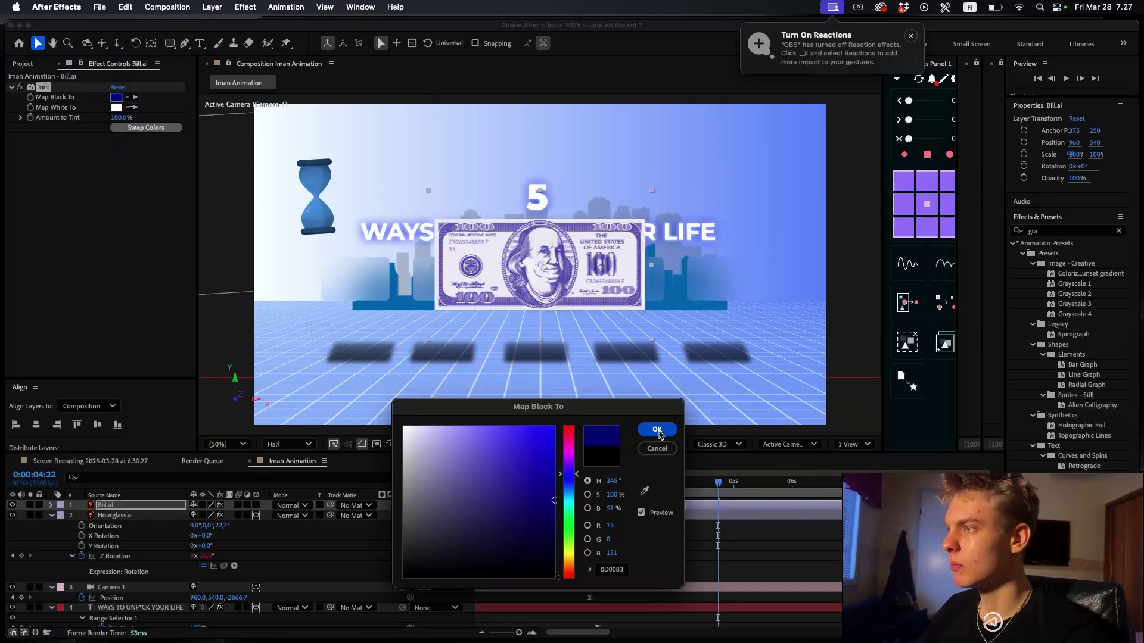
{"action": "left_click", "coordinate": [658, 433]}
- Set the bill Tint's Map White To colour to light blue 87A9FF
{"action": "left_click", "coordinate": [119, 109]}
{"action": "left_click_drag", "start_coordinate": [583, 243], "coordinate": [644, 363]}
{"action": "left_click_drag", "start_coordinate": [507, 395], "coordinate": [448, 415]}
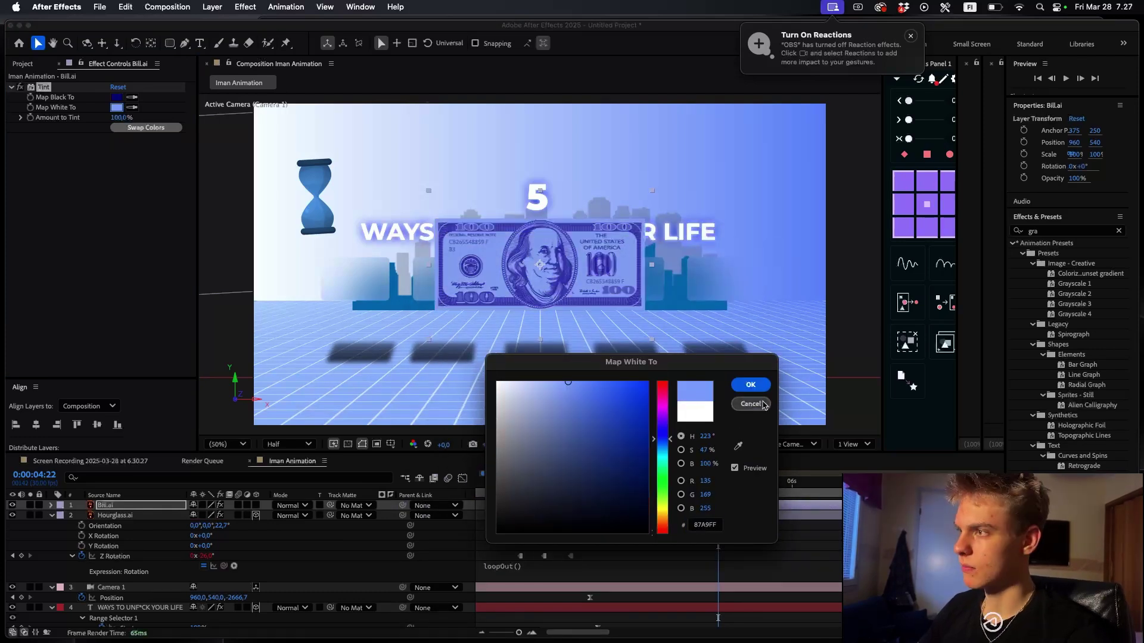
{"action": "left_click", "coordinate": [751, 385]}
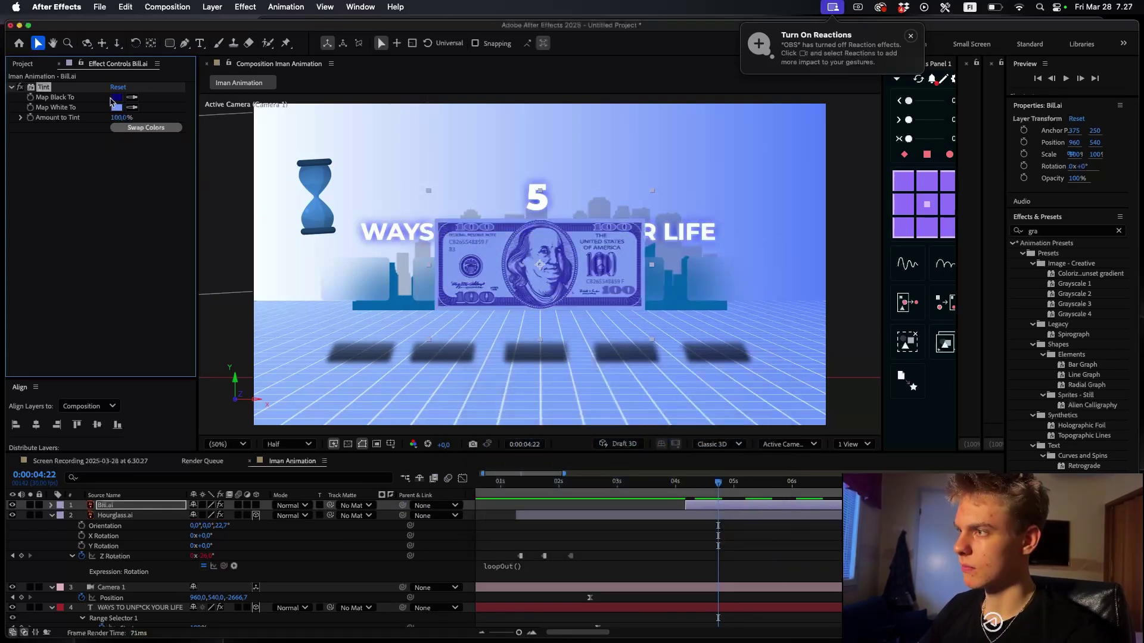
- Make the bill a 3D layer, scale it to 50% and place it beside the title at about X 1598, Y 376
{"action": "left_click_drag", "start_coordinate": [593, 288], "coordinate": [761, 241]}
{"action": "left_click", "coordinate": [256, 506]}
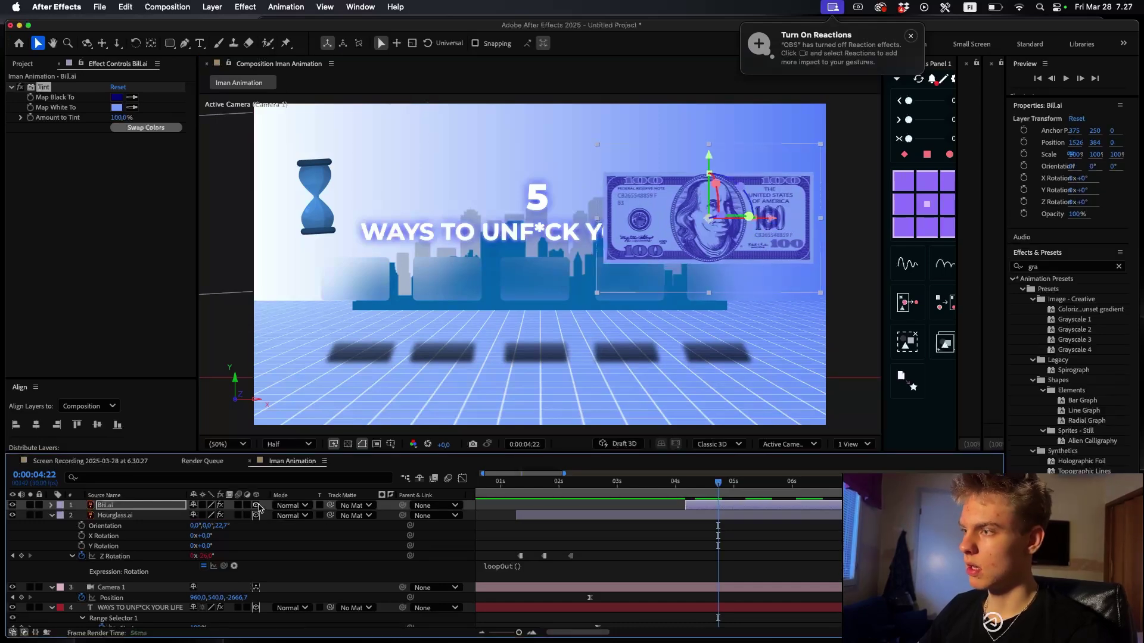
{"action": "key", "text": "s"}
{"action": "left_click_drag", "start_coordinate": [208, 516], "coordinate": [189, 515]}
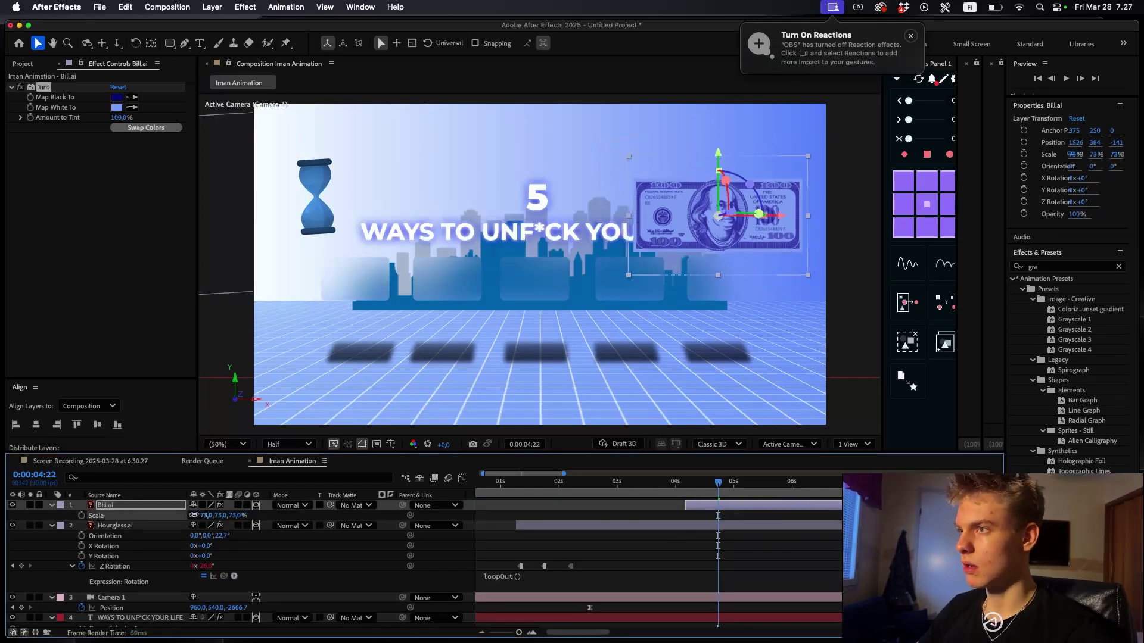
{"action": "left_click_drag", "start_coordinate": [676, 239], "coordinate": [699, 236]}
{"action": "left_click_drag", "start_coordinate": [206, 515], "coordinate": [195, 515]}
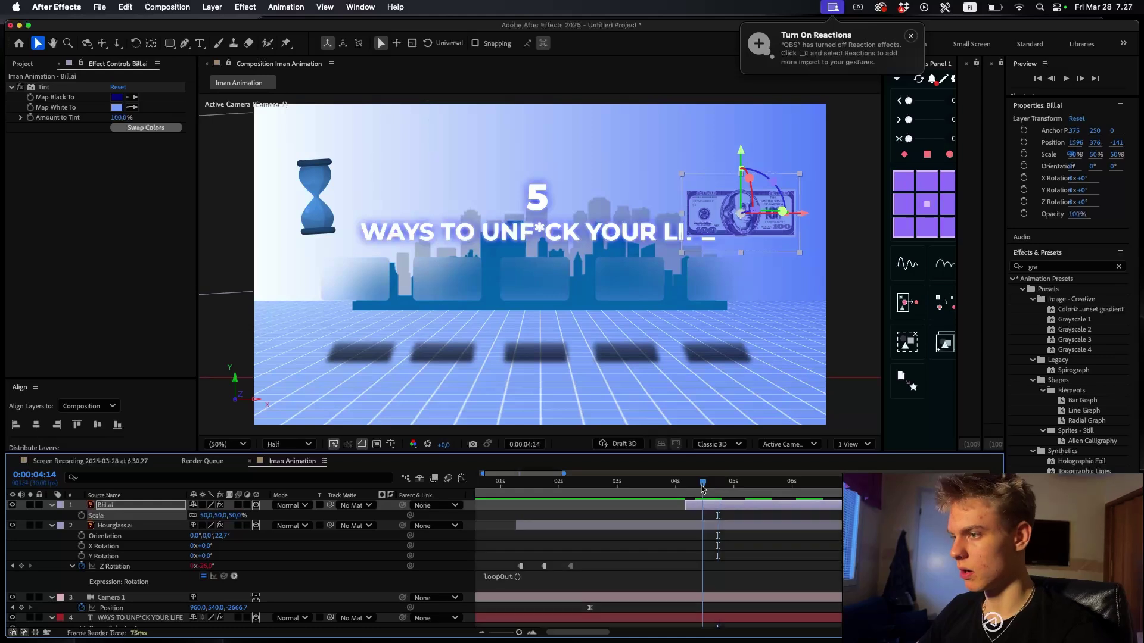
- Apply the Wave Warp effect to the bill from its layer start
{"action": "key", "text": "i"}
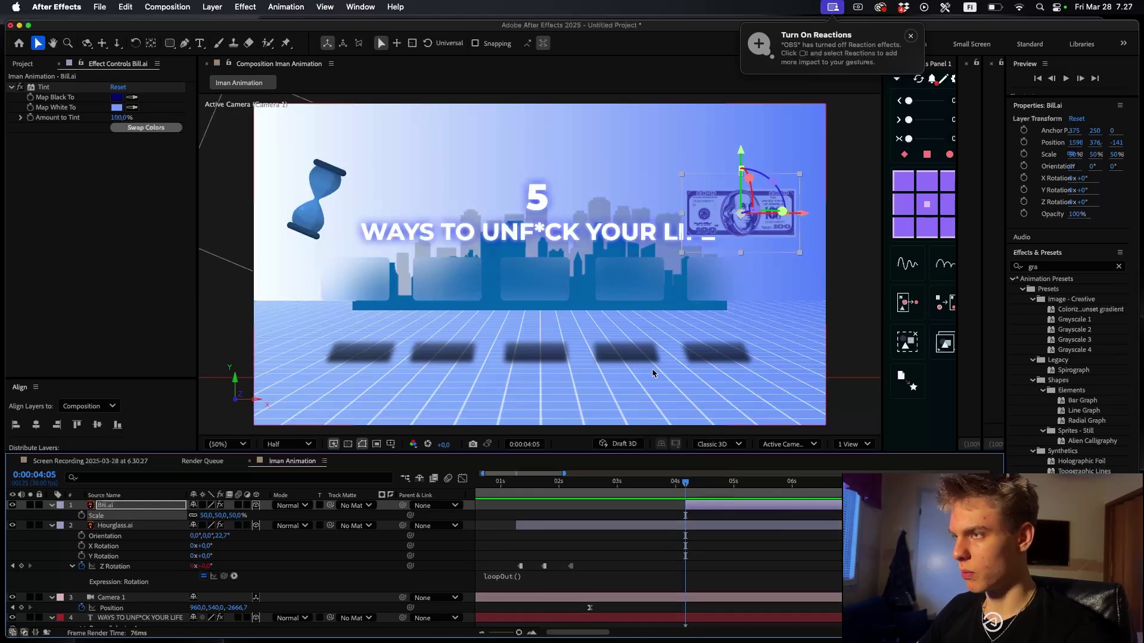
{"action": "key", "text": "ctrl+space"}
{"action": "type", "text": "wa"}
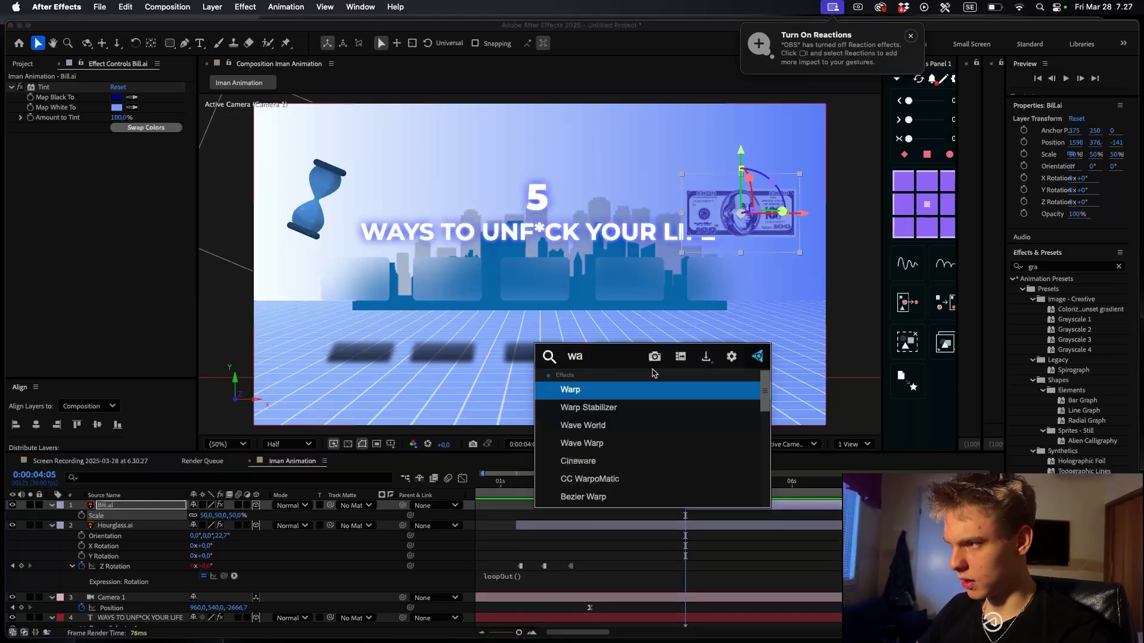
{"action": "type", "text": "ve"}
{"action": "key", "text": "Down"}
{"action": "key", "text": "Return"}
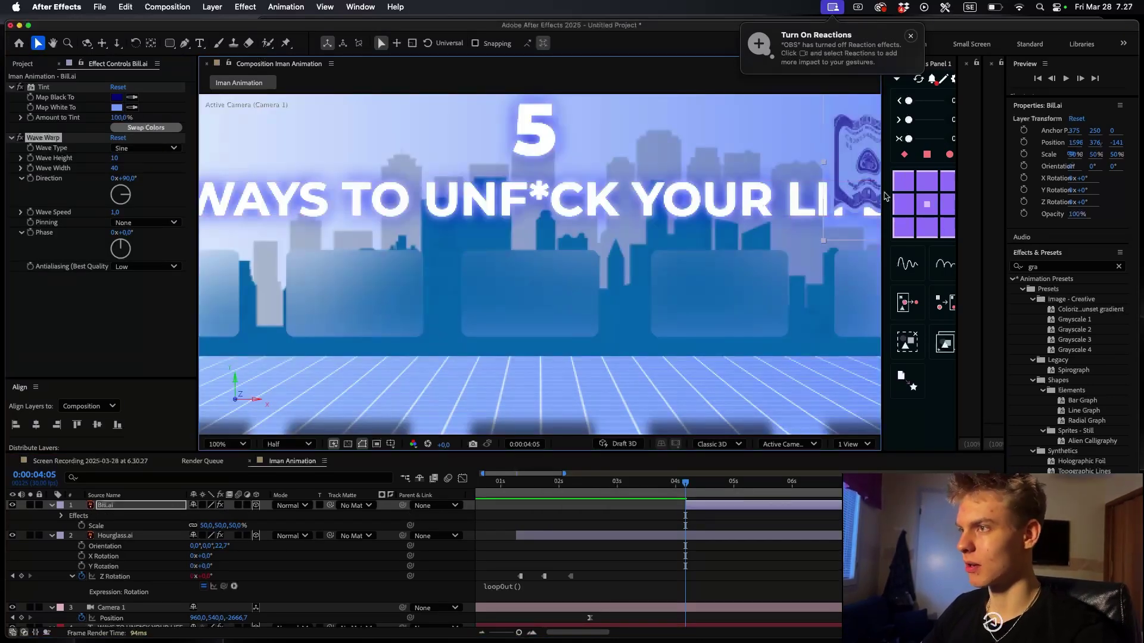
- Set the bill's Wave Warp to Wave Height 6 and Wave Width 57, and preview the waving
{"action": "key", "text": "space"}
{"action": "key", "text": "space"}
{"action": "left_click", "coordinate": [707, 486]}
{"action": "mouse_move", "coordinate": [113, 168]}
{"action": "left_mouse_down"}
{"action": "mouse_move", "coordinate": [155, 172]}
{"action": "mouse_move", "coordinate": [107, 158]}
{"action": "left_mouse_up"}
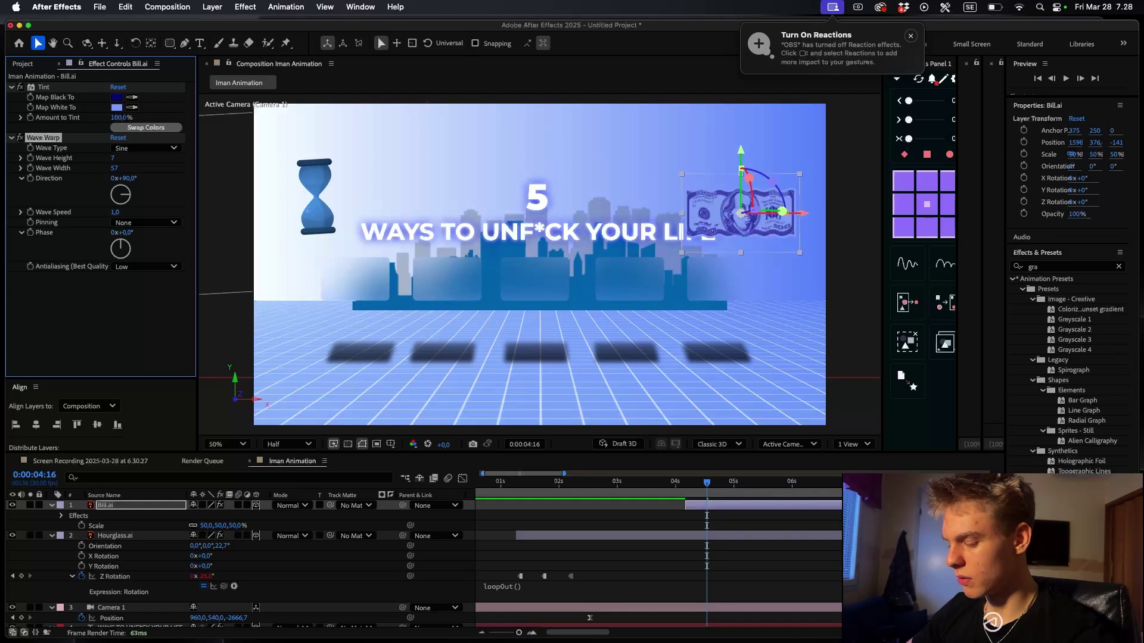
{"action": "left_click", "coordinate": [113, 158]}
{"action": "type", "text": "6"}
{"action": "key", "text": "Return"}
{"action": "scroll", "coordinate": [623, 482], "scroll_direction": "down", "scroll_amount": 2}
{"action": "key", "text": "space"}
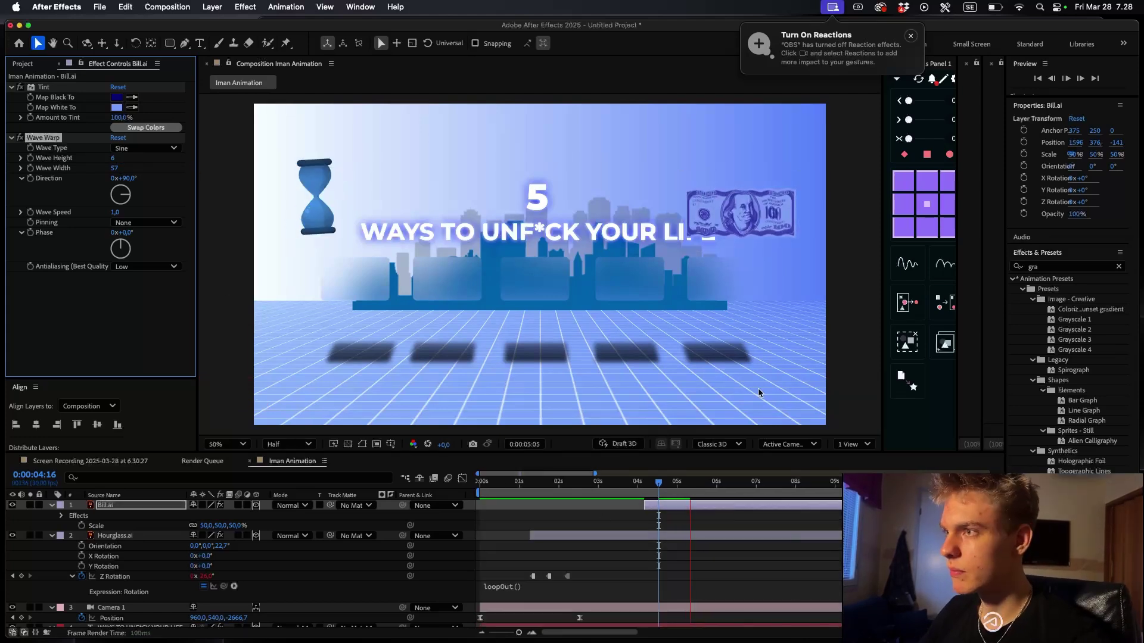
{"action": "key", "text": "space"}
- Move the bill up and farther back in depth, clear of the title text, and deselect it
{"action": "left_click_drag", "start_coordinate": [732, 201], "coordinate": [752, 136]}
{"action": "left_click_drag", "start_coordinate": [762, 185], "coordinate": [728, 189]}
{"action": "left_click", "coordinate": [253, 394]}
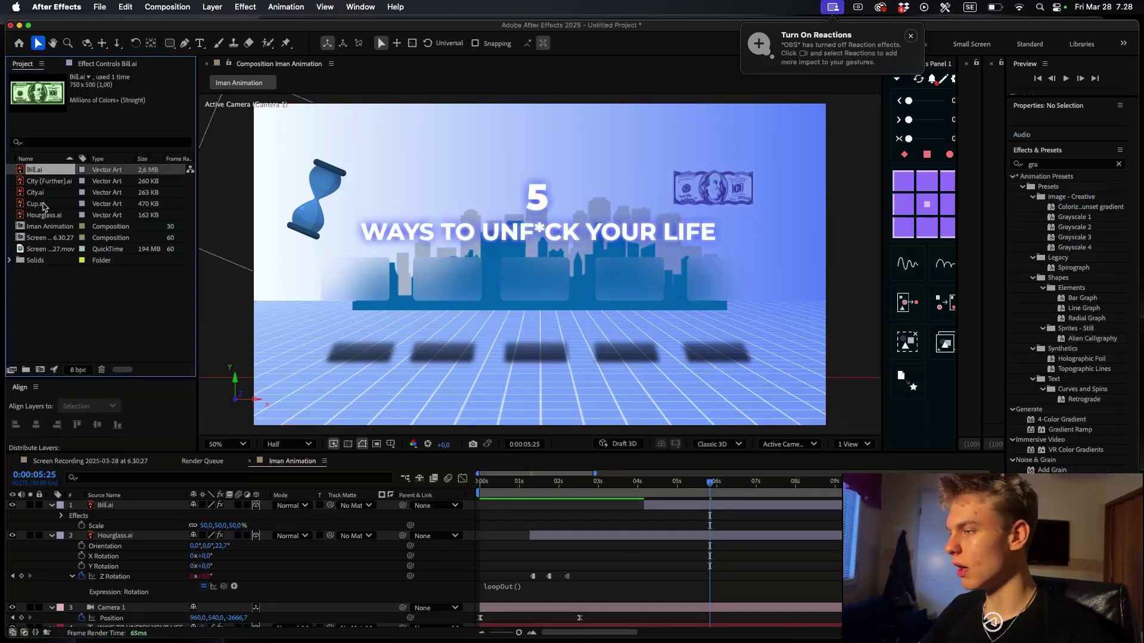
{"action": "left_click_drag", "start_coordinate": [36, 203], "coordinate": [753, 536]}
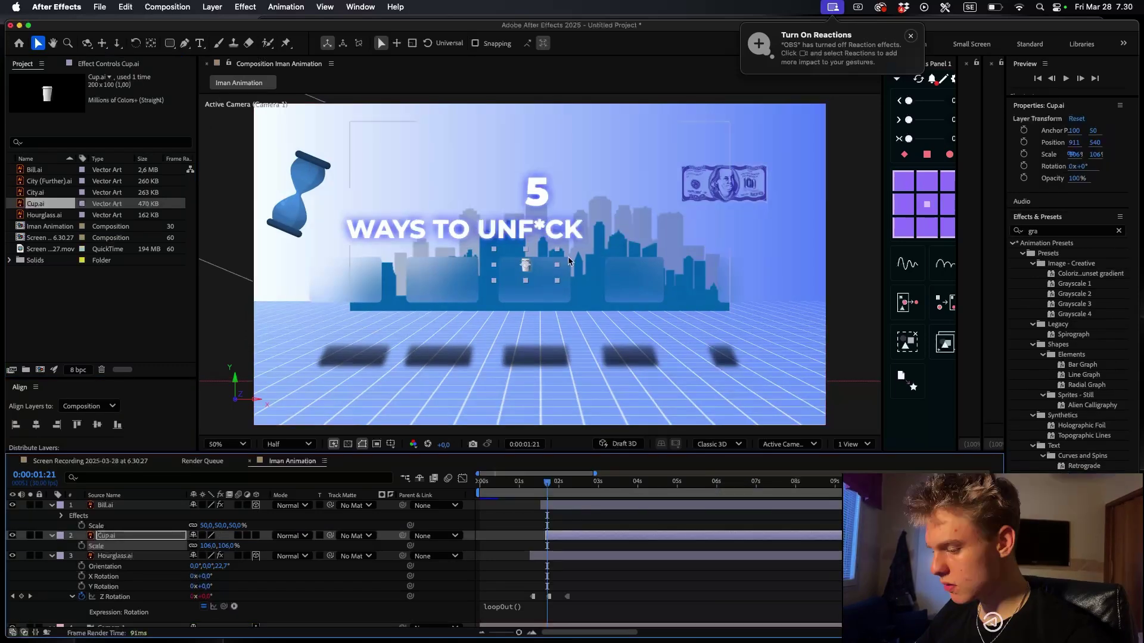
{"action": "left_click", "coordinate": [256, 535]}
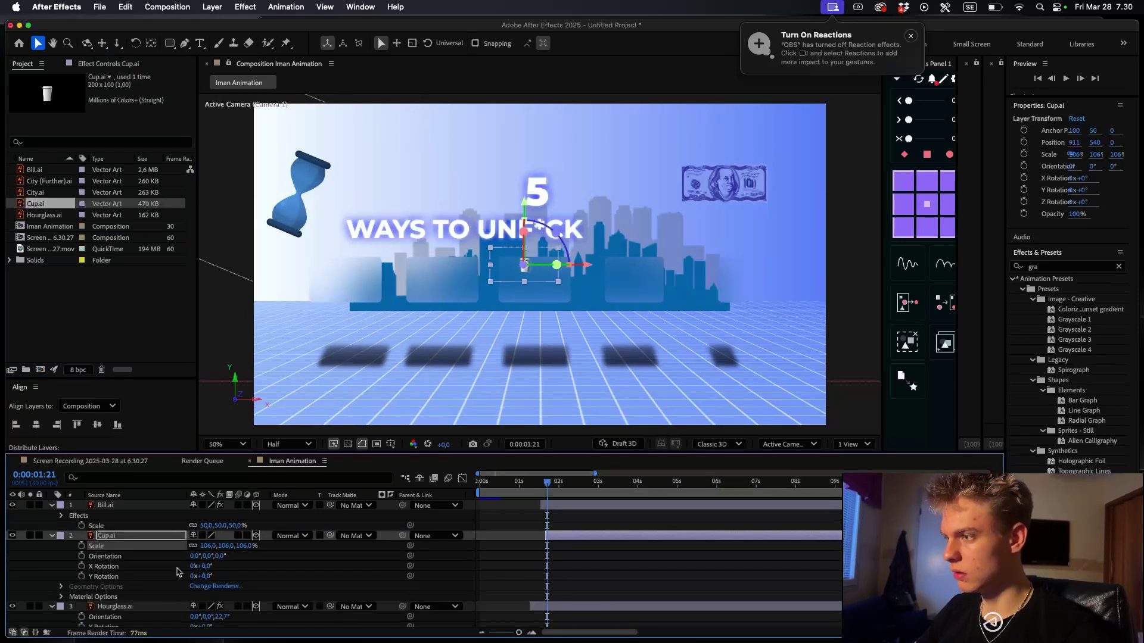
{"action": "left_click_drag", "start_coordinate": [214, 549], "coordinate": [334, 549]}
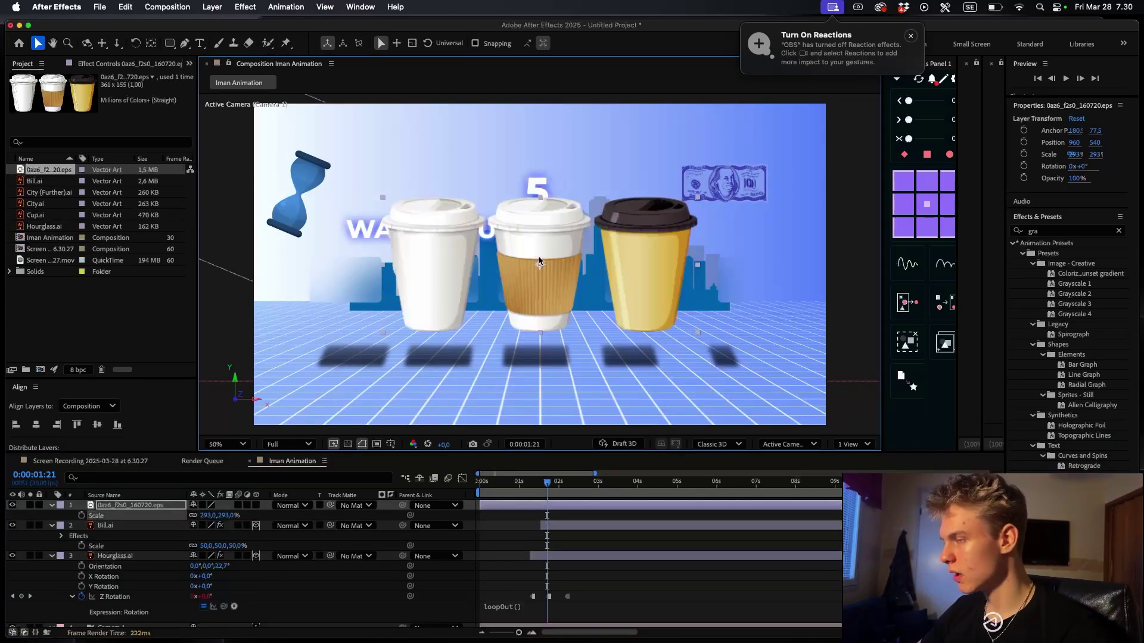
- Shift the three-cup artwork sideways, mask it down to the plain white cup, and trim its layer start to 0:00:01:21
{"action": "left_click_drag", "start_coordinate": [553, 240], "coordinate": [621, 241]}
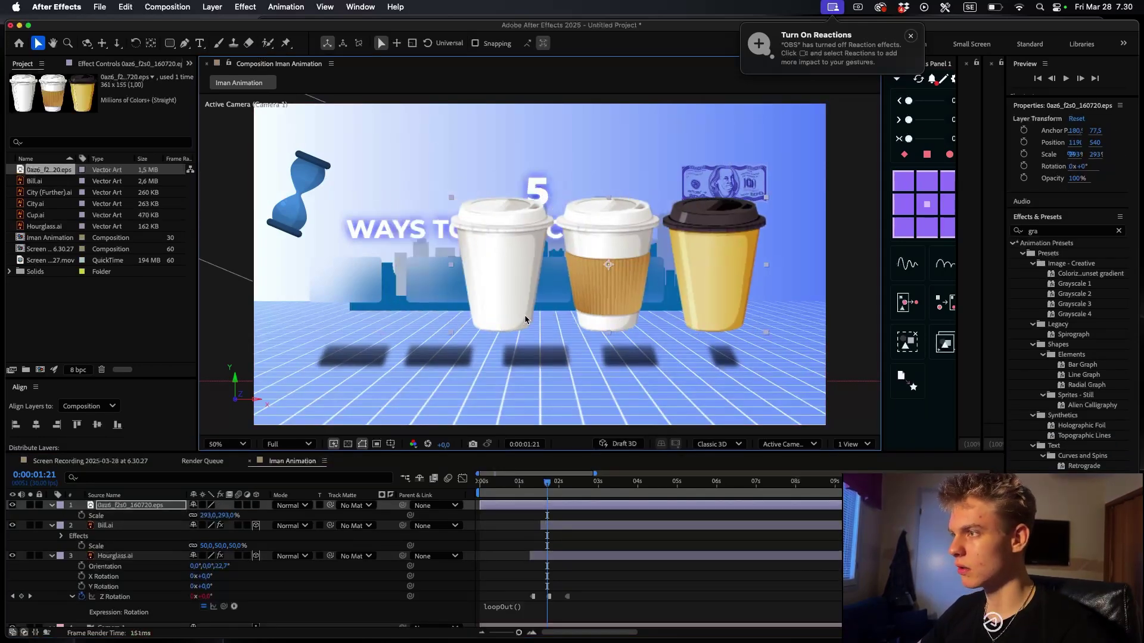
{"action": "key", "text": "q"}
{"action": "mouse_move", "coordinate": [550, 184]}
{"action": "left_mouse_down"}
{"action": "mouse_move", "coordinate": [557, 218]}
{"action": "mouse_move", "coordinate": [390, 353]}
{"action": "mouse_move", "coordinate": [421, 349]}
{"action": "left_mouse_up"}
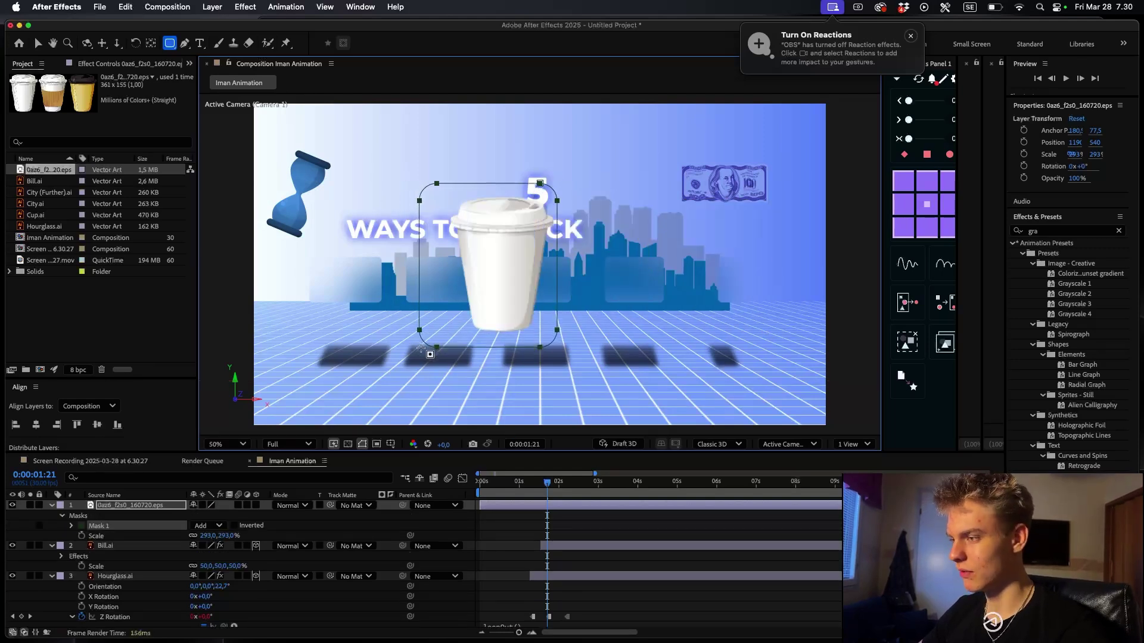
{"action": "left_click", "coordinate": [560, 508]}
{"action": "key", "text": "alt+["}
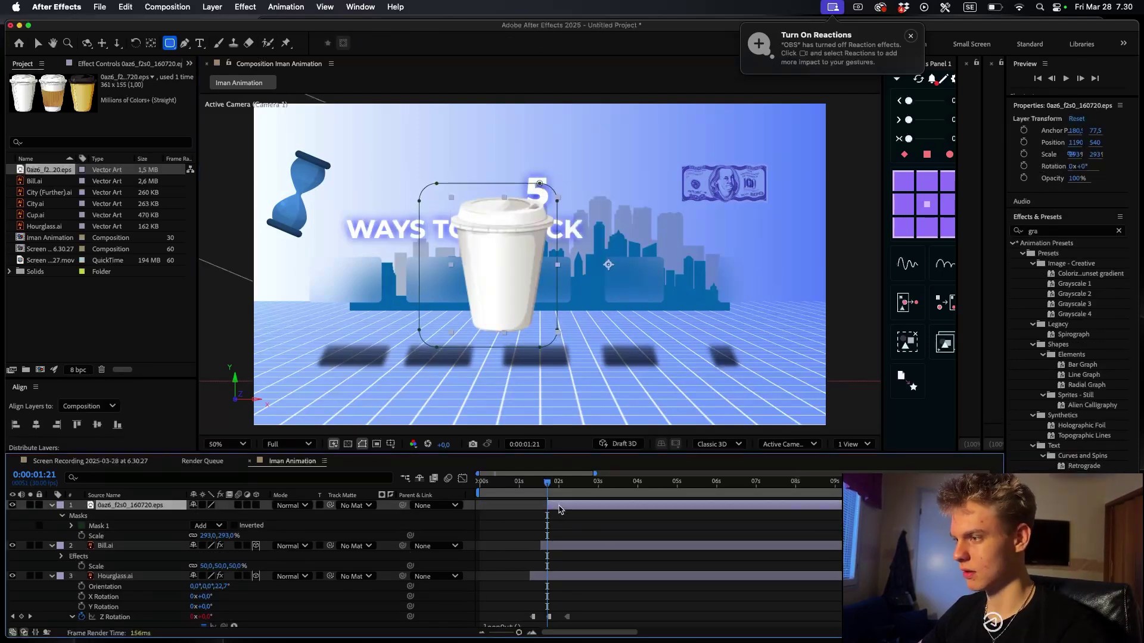
- Reorder the cup layer beneath the Bill.ai layer and return the playhead to 0:00:01:22
{"action": "key", "text": "v"}
{"action": "left_click", "coordinate": [567, 521]}
{"action": "mouse_move", "coordinate": [549, 489]}
{"action": "left_mouse_down"}
{"action": "mouse_move", "coordinate": [569, 496]}
{"action": "mouse_move", "coordinate": [543, 499]}
{"action": "mouse_move", "coordinate": [569, 489]}
{"action": "left_mouse_up"}
{"action": "left_click", "coordinate": [581, 507]}
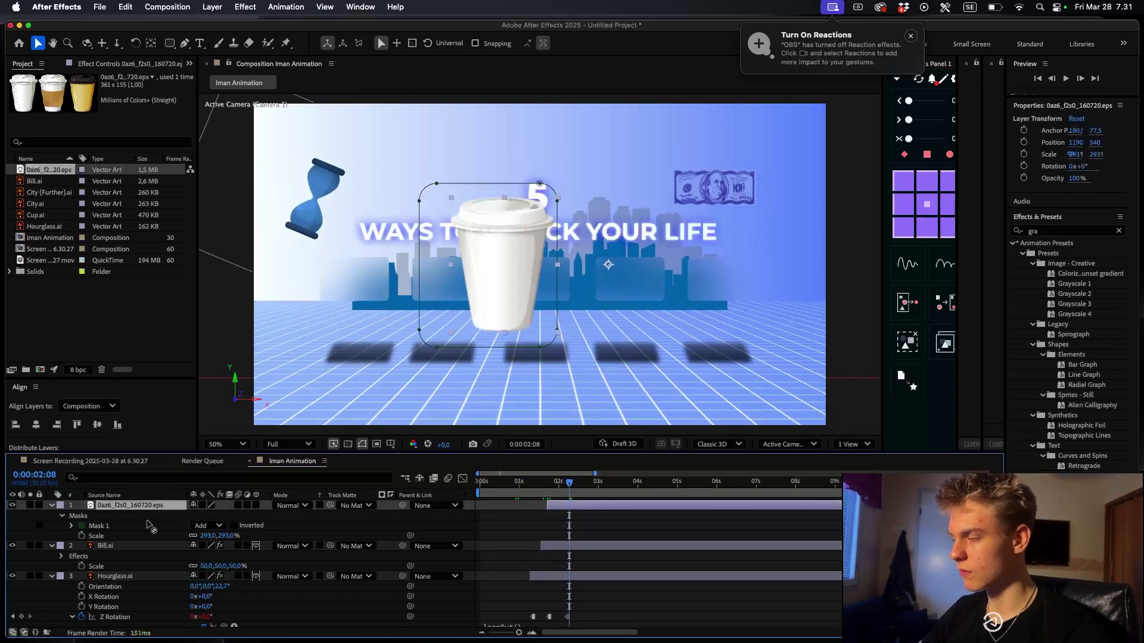
{"action": "left_click_drag", "start_coordinate": [149, 525], "coordinate": [151, 556]}
{"action": "scroll", "coordinate": [590, 523], "scroll_direction": "down", "scroll_amount": 1}
{"action": "left_click_drag", "start_coordinate": [571, 487], "coordinate": [548, 487]}
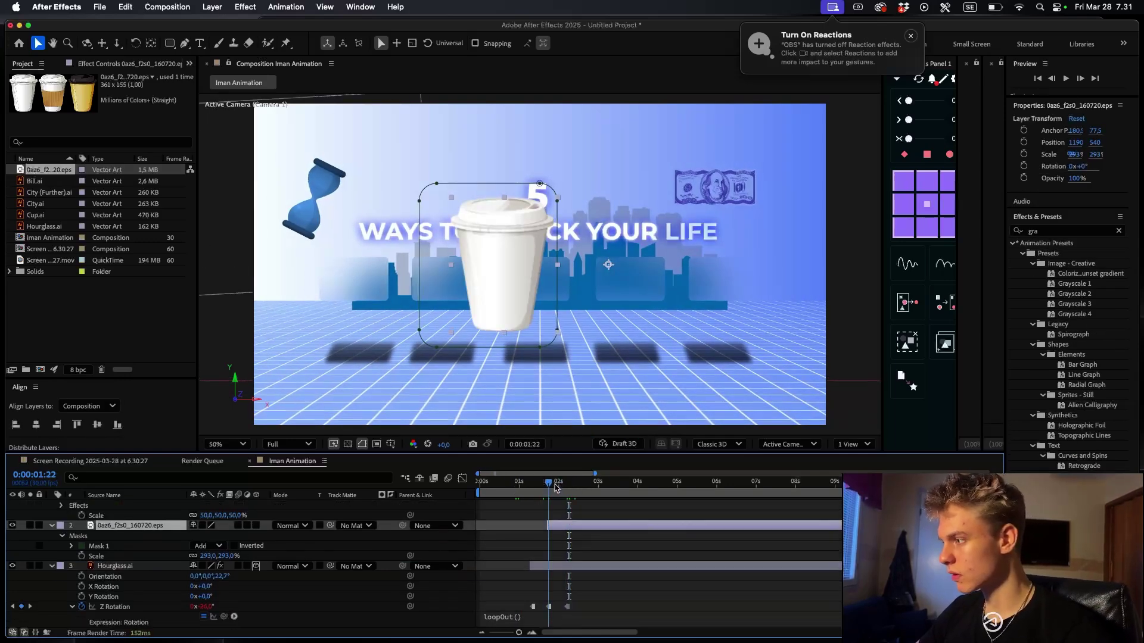
- Apply the Tint effect to the cup and map its whites to a saturated blue
{"action": "key", "text": "ctrl+space"}
{"action": "type", "text": "tint"}
{"action": "key", "text": "Return"}
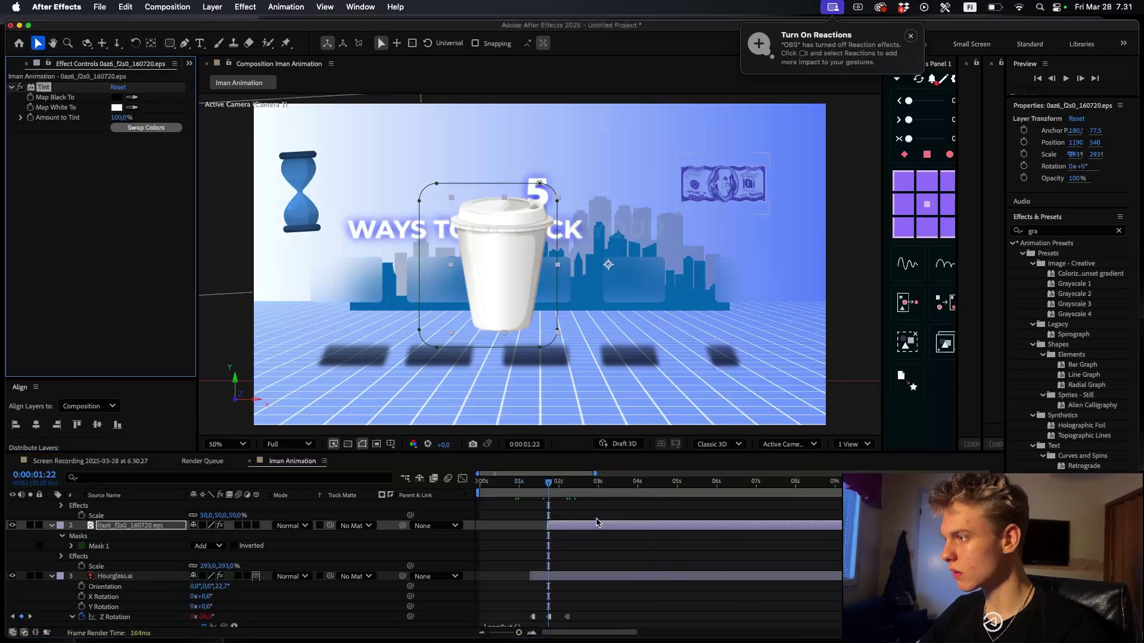
{"action": "left_click", "coordinate": [119, 108]}
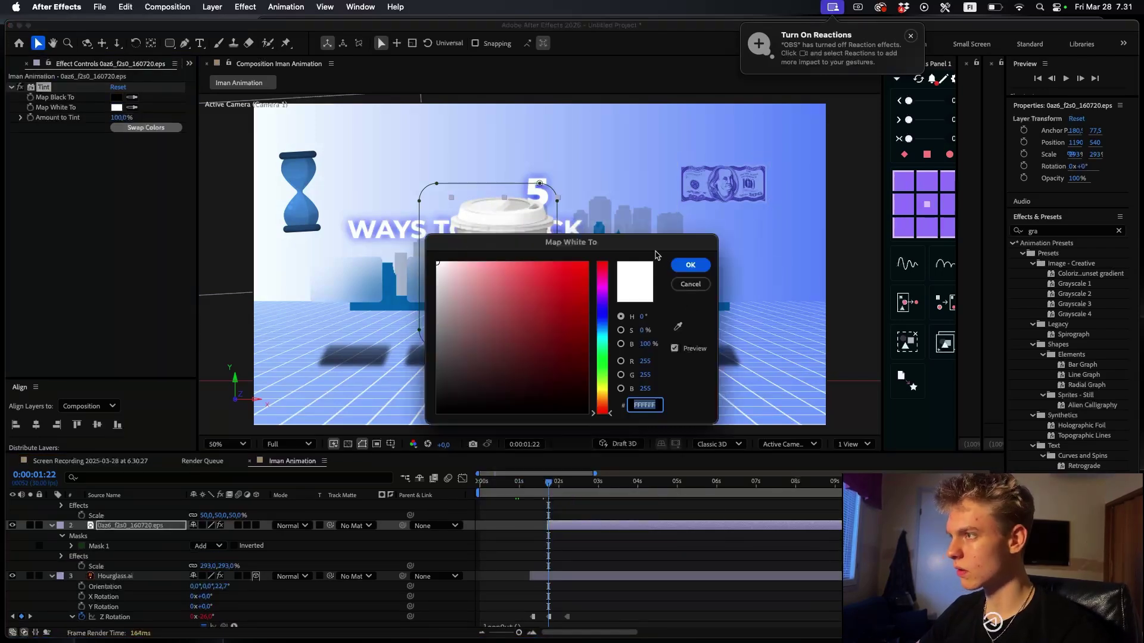
{"action": "left_click", "coordinate": [602, 323]}
{"action": "left_click_drag", "start_coordinate": [576, 315], "coordinate": [703, 258]}
{"action": "left_click_drag", "start_coordinate": [622, 244], "coordinate": [603, 347]}
{"action": "left_click_drag", "start_coordinate": [560, 423], "coordinate": [680, 428]}
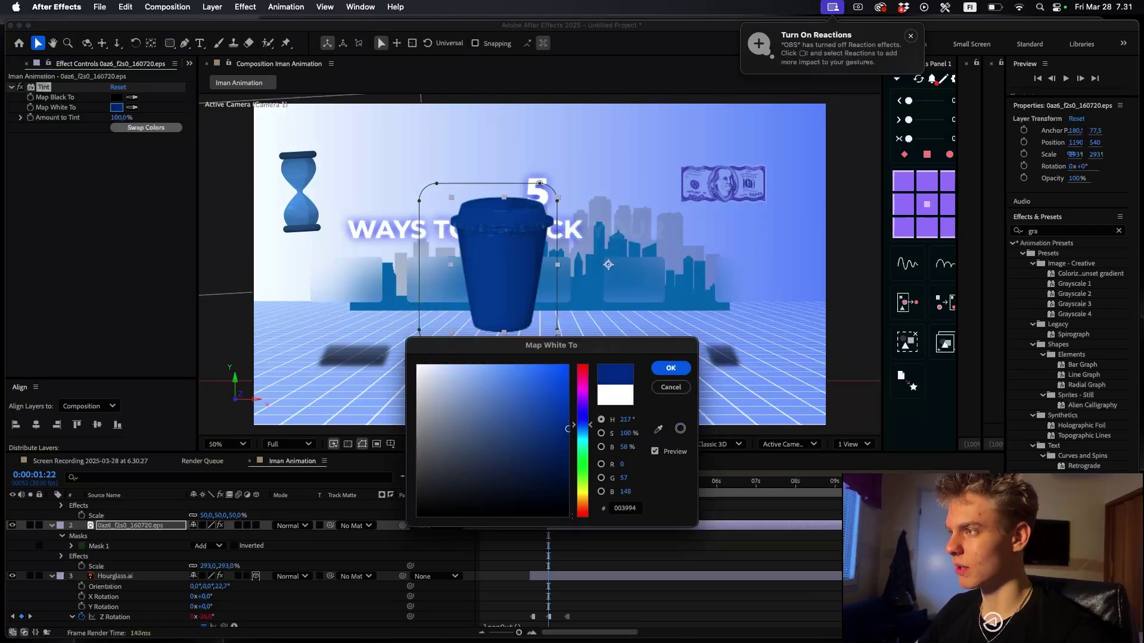
{"action": "left_click", "coordinate": [671, 367]}
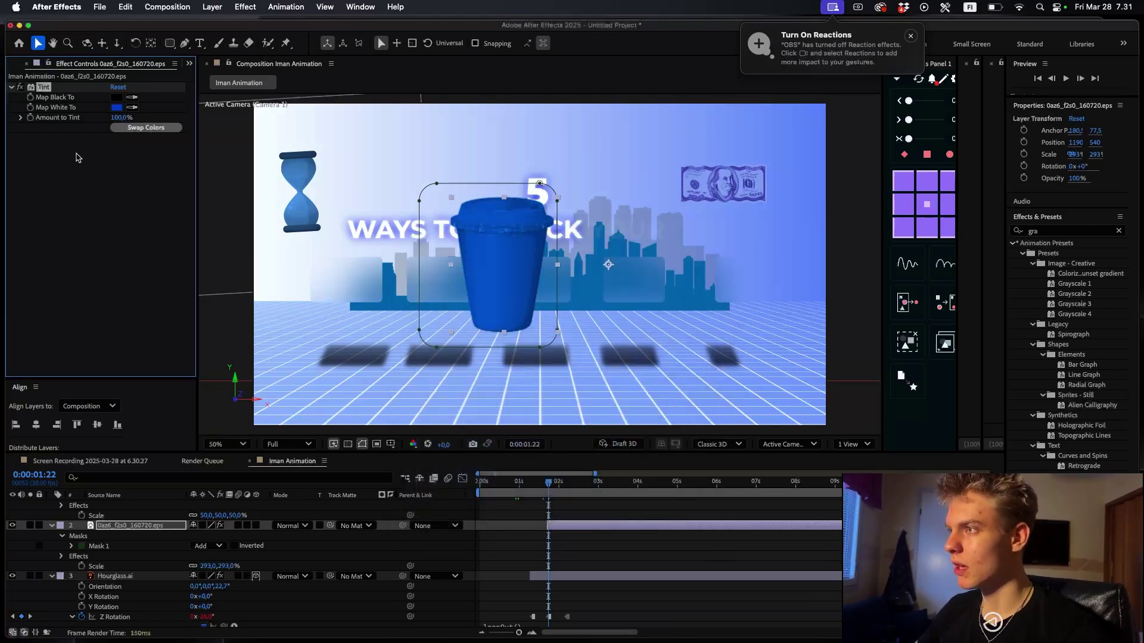
- Make the cup a 3D layer, center its anchor point, and place it over the floor's lower-right area at about X 1758, Y 877, tilted 12.2°
{"action": "left_click", "coordinate": [255, 525]}
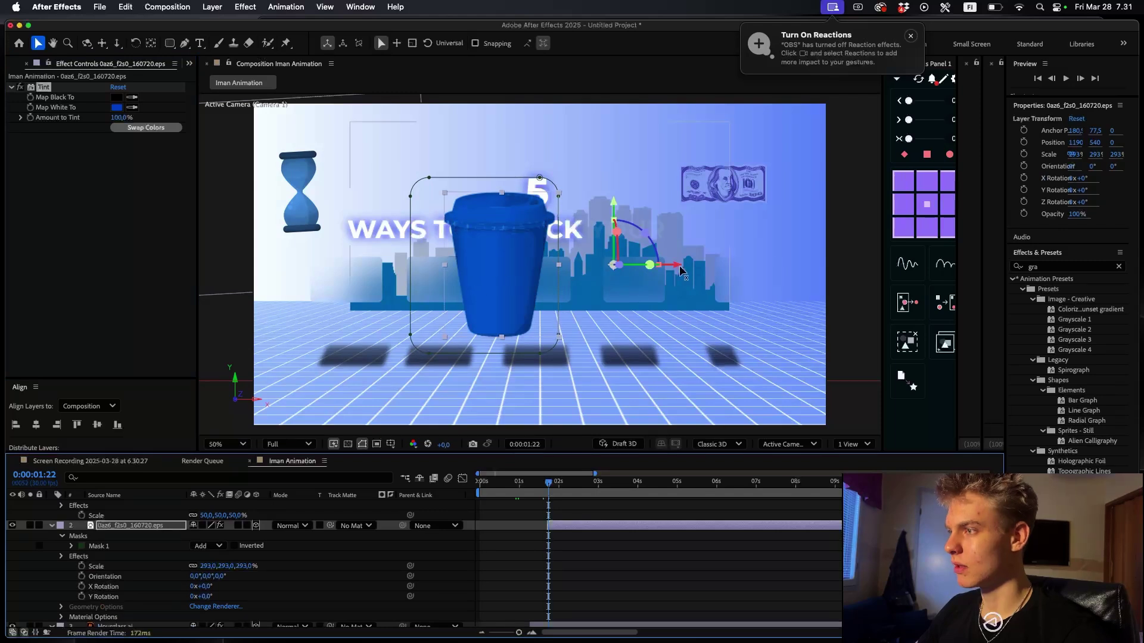
{"action": "left_click", "coordinate": [926, 205]}
{"action": "left_click_drag", "start_coordinate": [540, 266], "coordinate": [753, 351]}
{"action": "left_click_drag", "start_coordinate": [698, 352], "coordinate": [656, 331]}
{"action": "left_click_drag", "start_coordinate": [680, 290], "coordinate": [688, 295]}
{"action": "left_click_drag", "start_coordinate": [719, 338], "coordinate": [789, 354]}
{"action": "left_click_drag", "start_coordinate": [735, 278], "coordinate": [734, 281]}
- Apply the CC Vignette effect to the cup layer
{"action": "key", "text": "ctrl+space"}
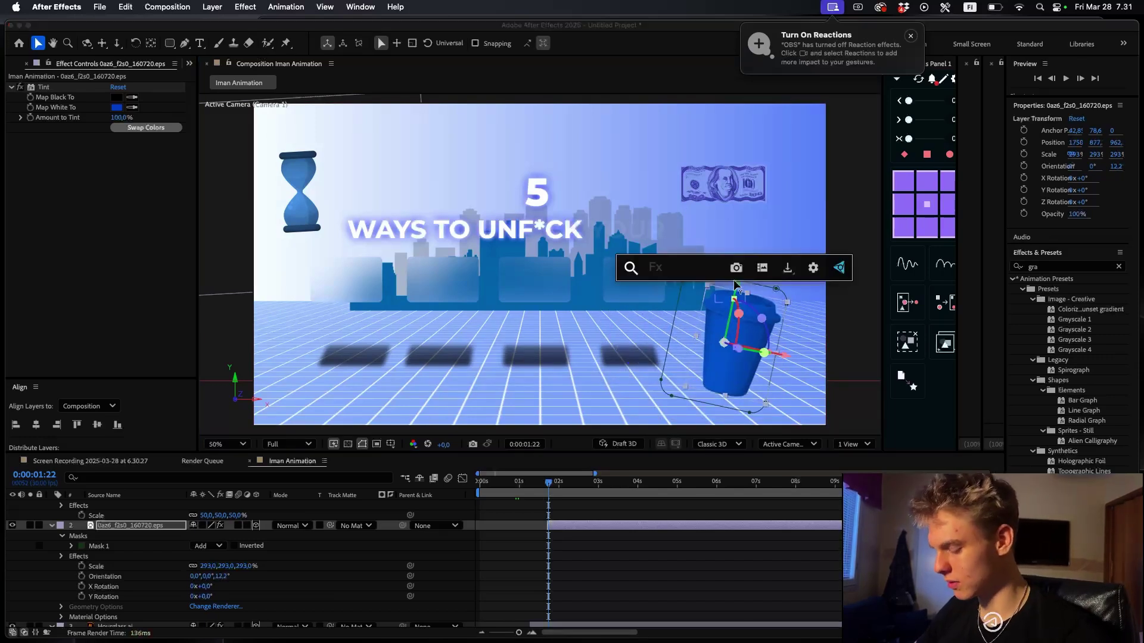
{"action": "type", "text": "ig"}
{"action": "key", "text": "BackSpace"}
{"action": "key", "text": "BackSpace"}
{"action": "type", "text": "vig"}
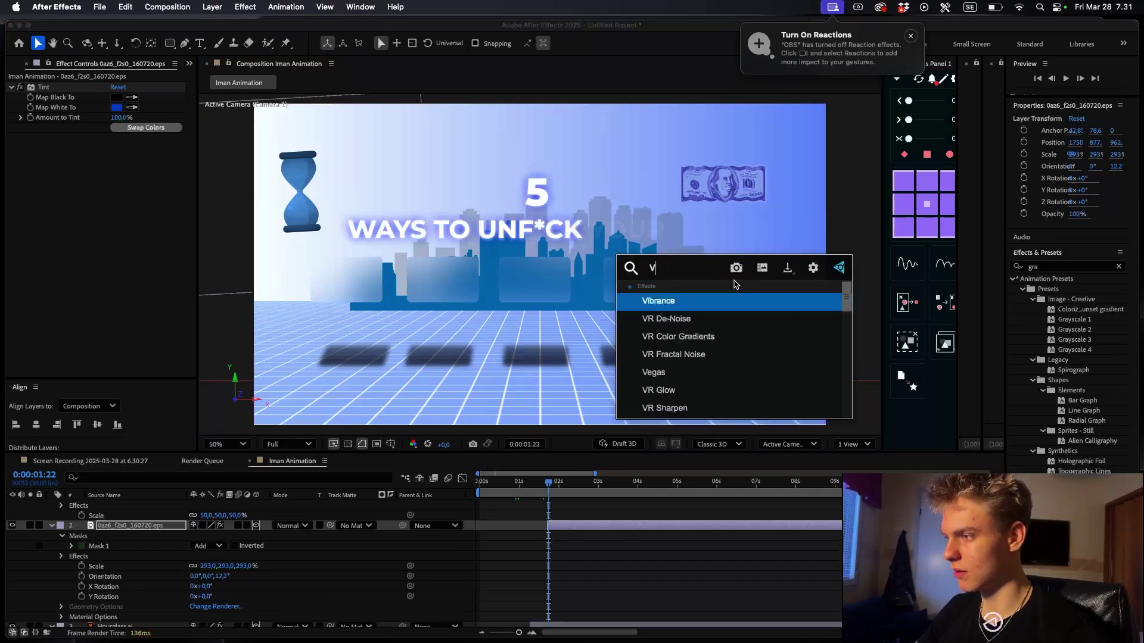
{"action": "key", "text": "Return"}
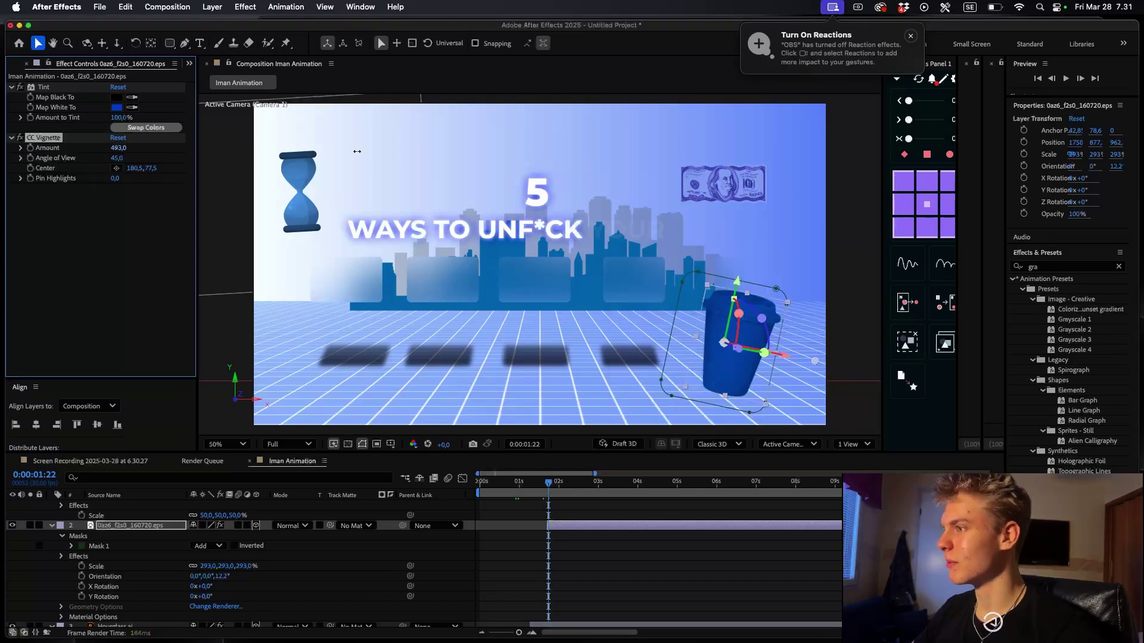
- Offset the cup's vignette center to about -65.4, 69.8, set its Amount to 333, and deselect the layer
{"action": "left_click", "coordinate": [116, 168]}
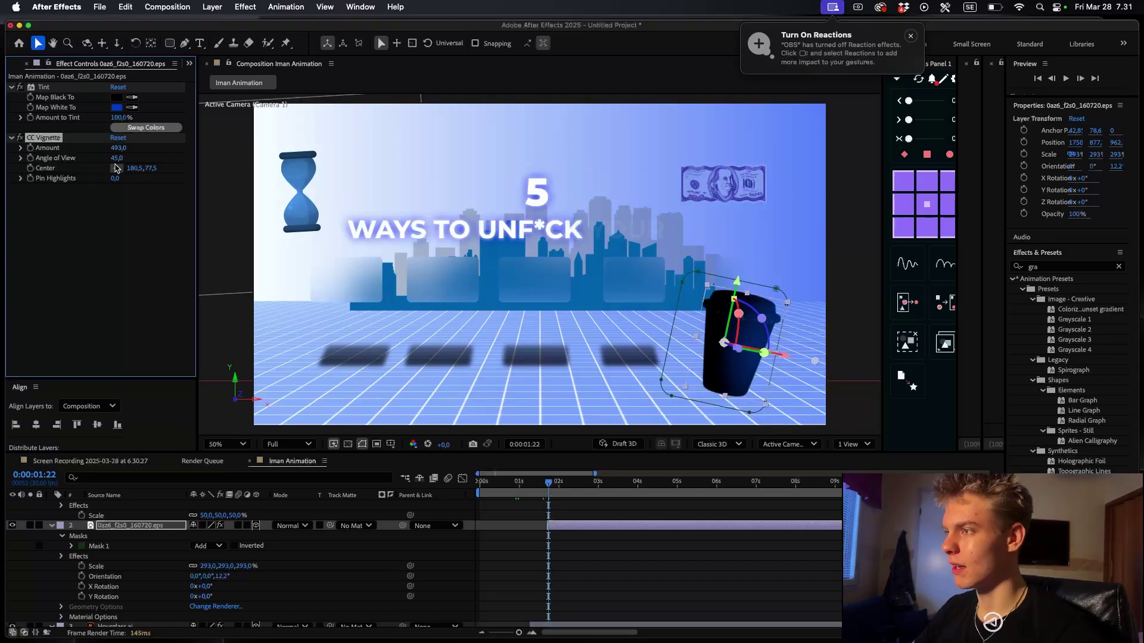
{"action": "left_click", "coordinate": [653, 321]}
{"action": "left_click_drag", "start_coordinate": [120, 149], "coordinate": [33, 157]}
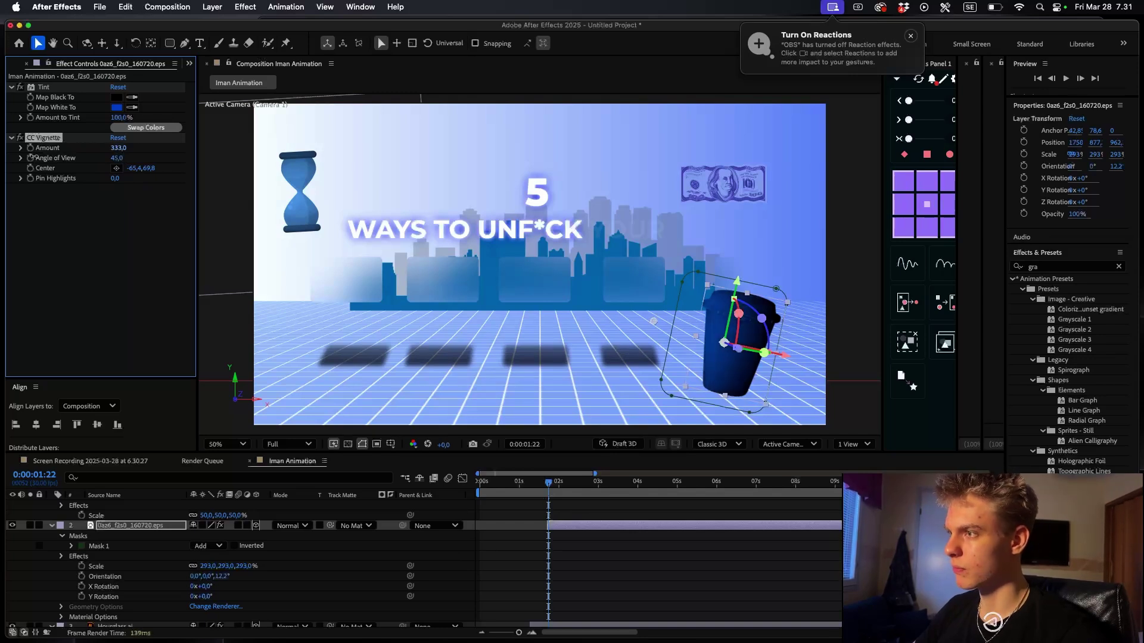
{"action": "left_click", "coordinate": [715, 587]}
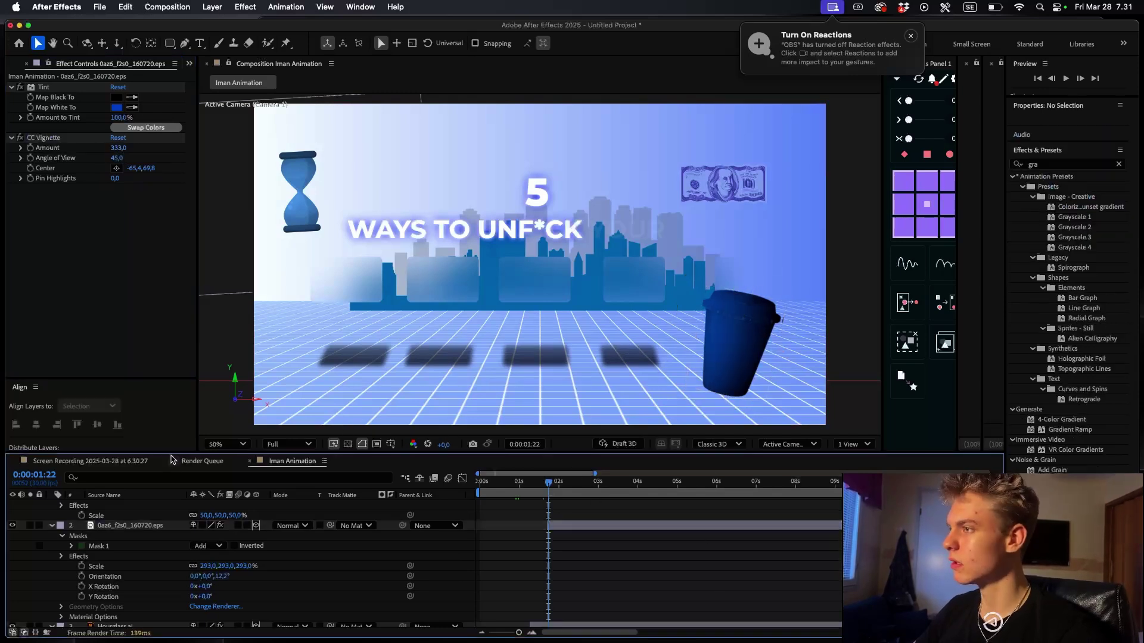
- Keyframe the cup's Z Rotation from 0° at 0:00:01:22, tilting to -9° and swinging back the other way
{"action": "left_click", "coordinate": [579, 528]}
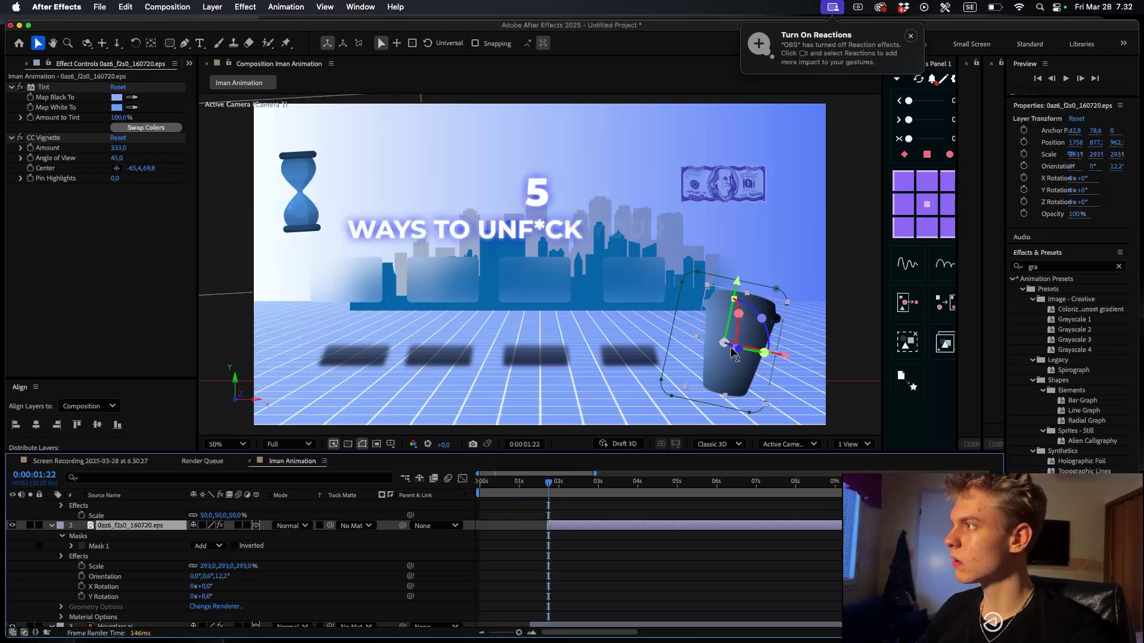
{"action": "key", "text": "r"}
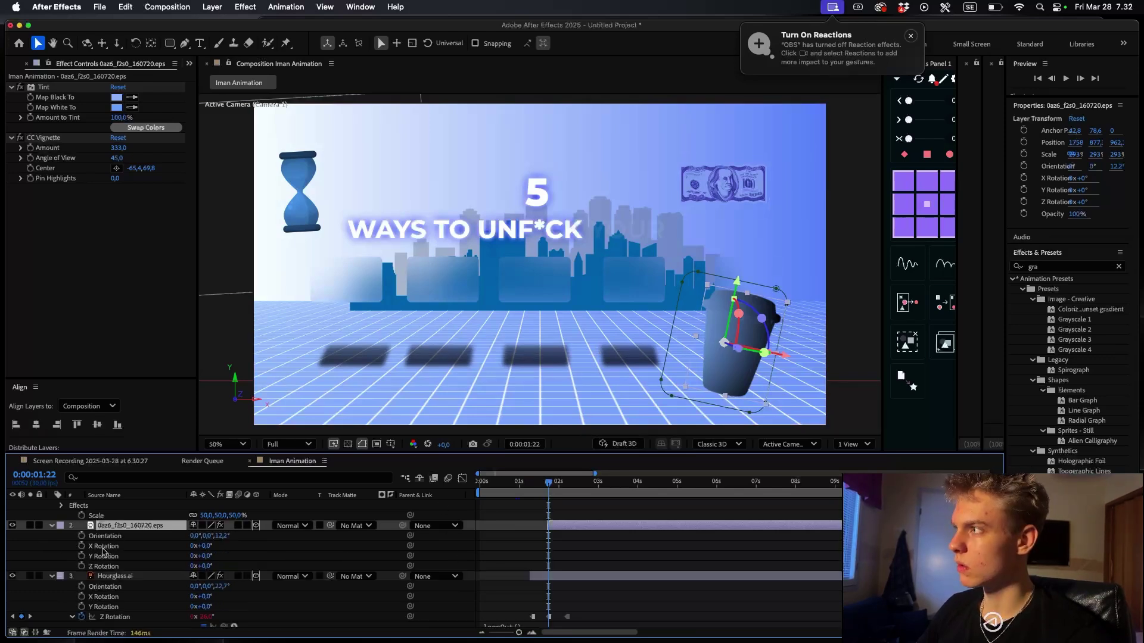
{"action": "left_click", "coordinate": [82, 565]}
{"action": "left_click", "coordinate": [555, 482]}
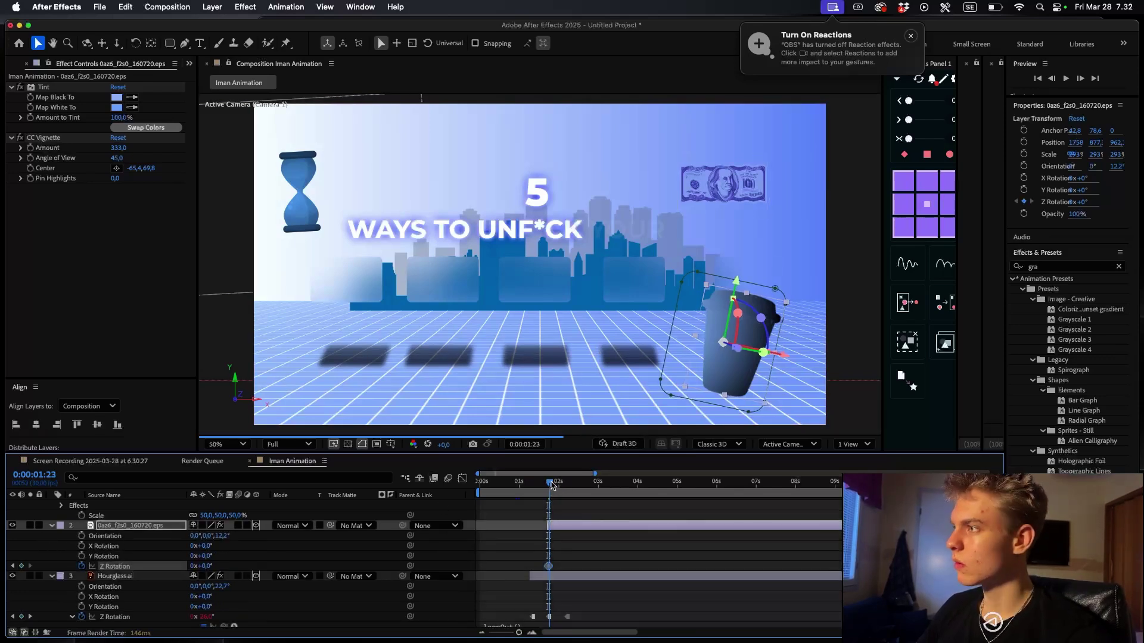
{"action": "left_click_drag", "start_coordinate": [556, 483], "coordinate": [565, 483]}
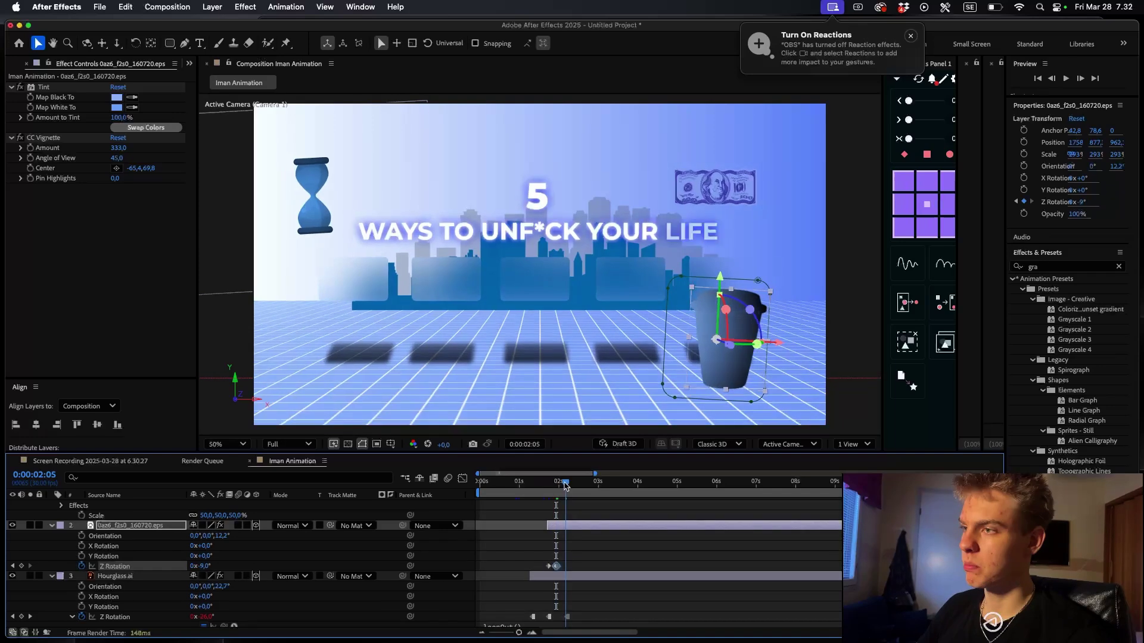
{"action": "left_click_drag", "start_coordinate": [205, 565], "coordinate": [215, 563]}
- Apply Easy Ease to the cup's Z Rotation keyframes and space them farther apart
{"action": "left_click_drag", "start_coordinate": [636, 538], "coordinate": [521, 573]}
{"action": "key", "text": "F9"}
{"action": "scroll", "coordinate": [525, 574], "scroll_direction": "up", "scroll_amount": 4}
{"action": "left_click_drag", "start_coordinate": [659, 543], "coordinate": [686, 573]}
{"action": "left_click_drag", "start_coordinate": [618, 545], "coordinate": [697, 573]}
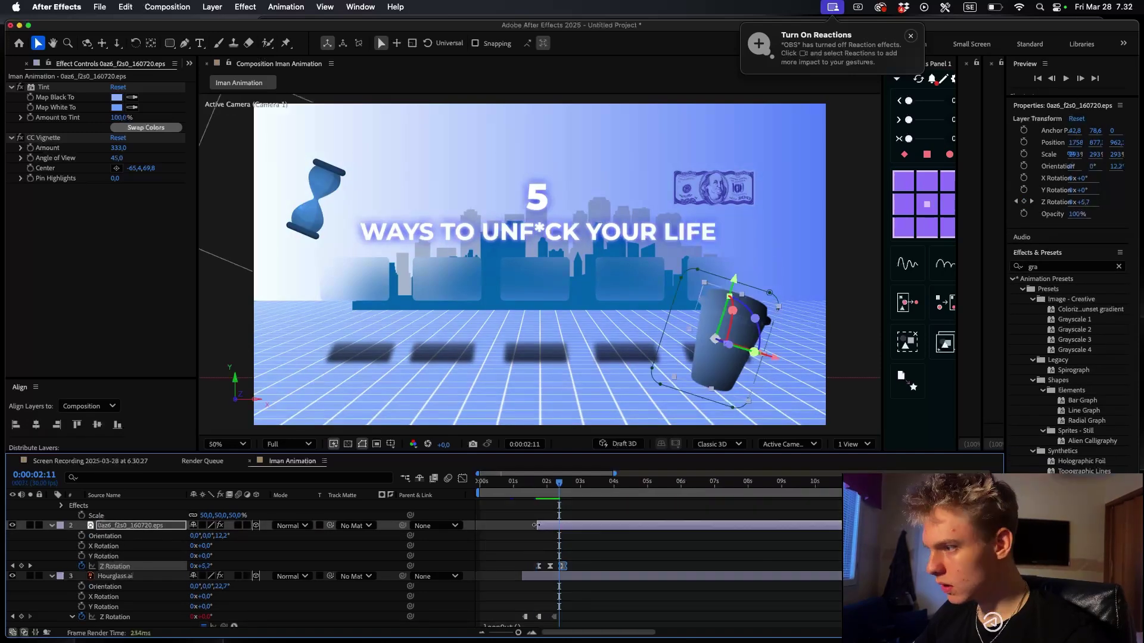
- Add a loopOut() expression to the cup's Z Rotation
{"action": "left_click_drag", "start_coordinate": [560, 484], "coordinate": [542, 488]}
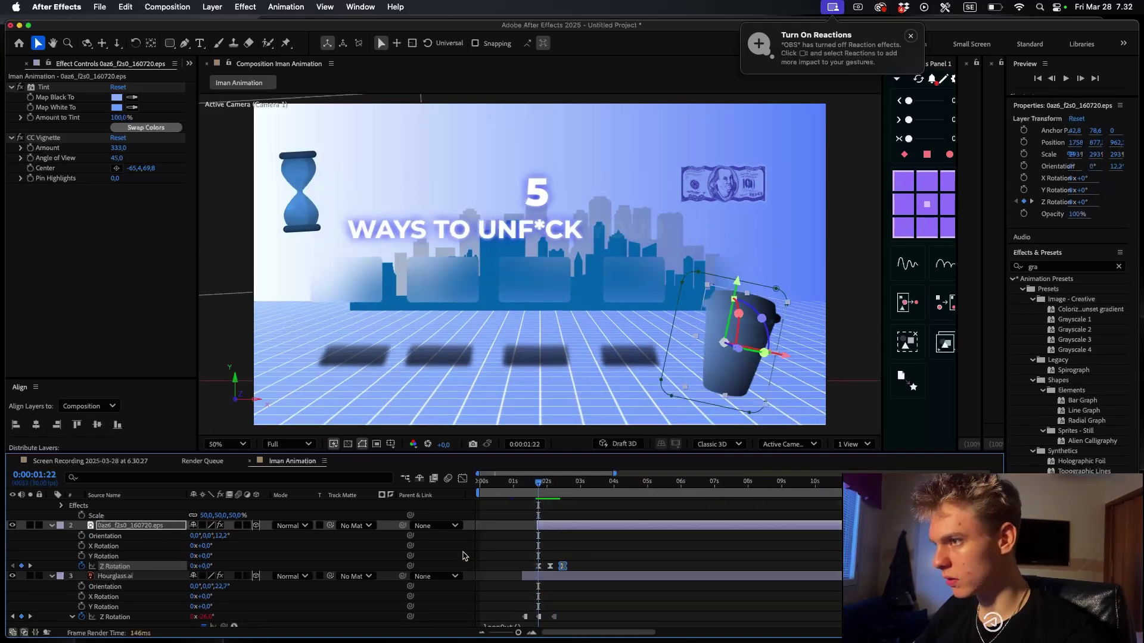
{"action": "key", "text": "alt+shift+equal"}
{"action": "type", "text": "loopOut"}
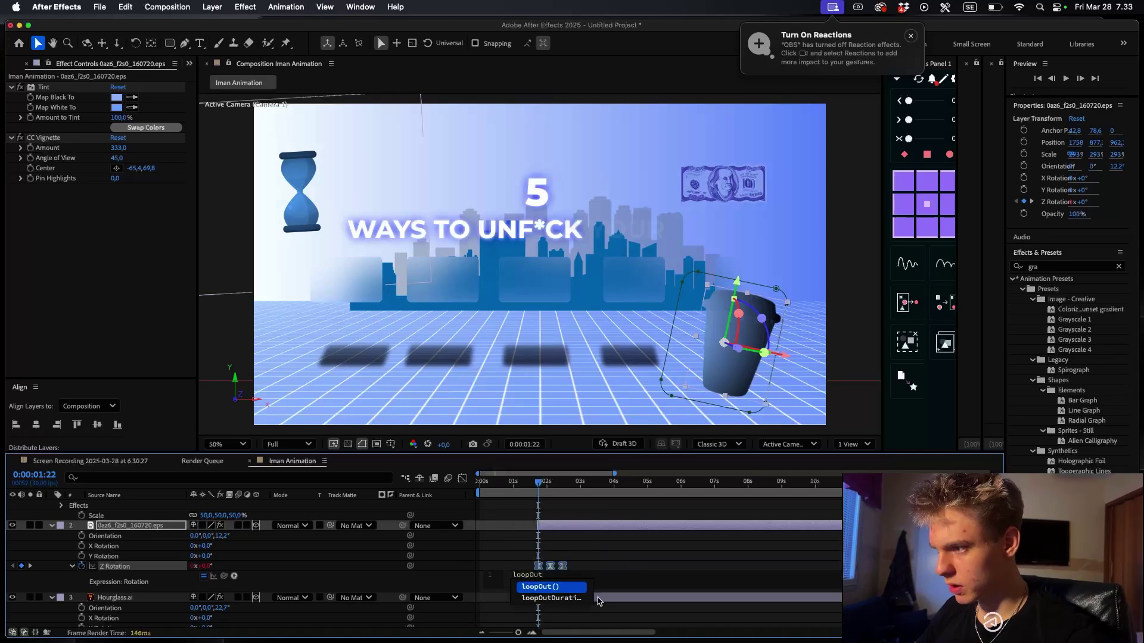
{"action": "key", "text": "Return"}
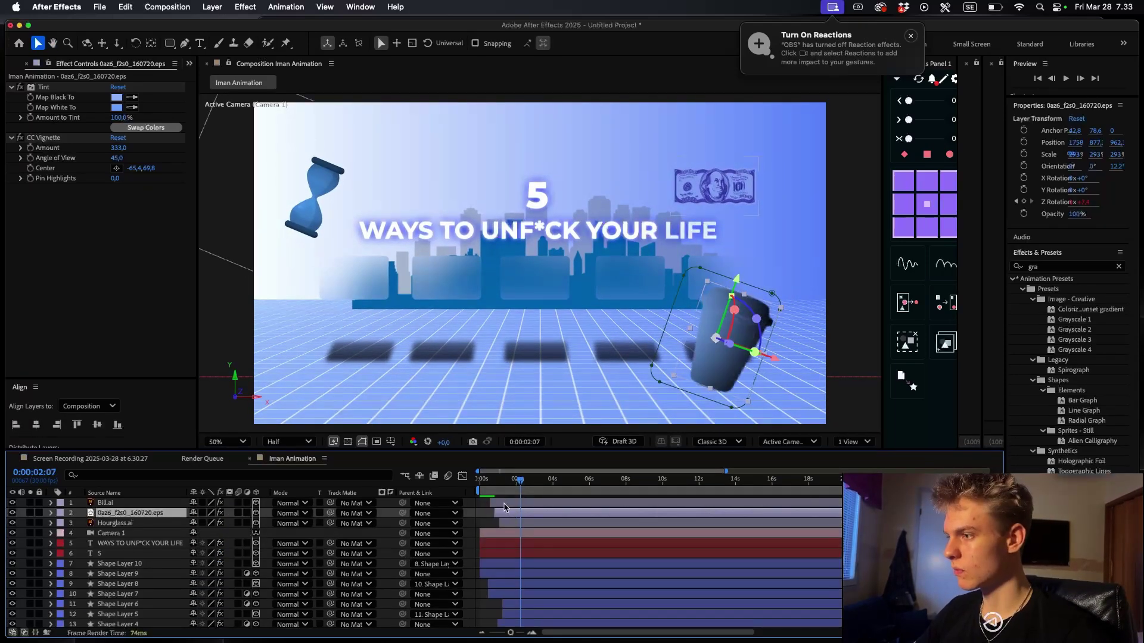
- Keyframe the cup's Position at 0:00:02:07, push it toward the frame's right edge at 0:00:01:01, and preview the animation
{"action": "key", "text": "p"}
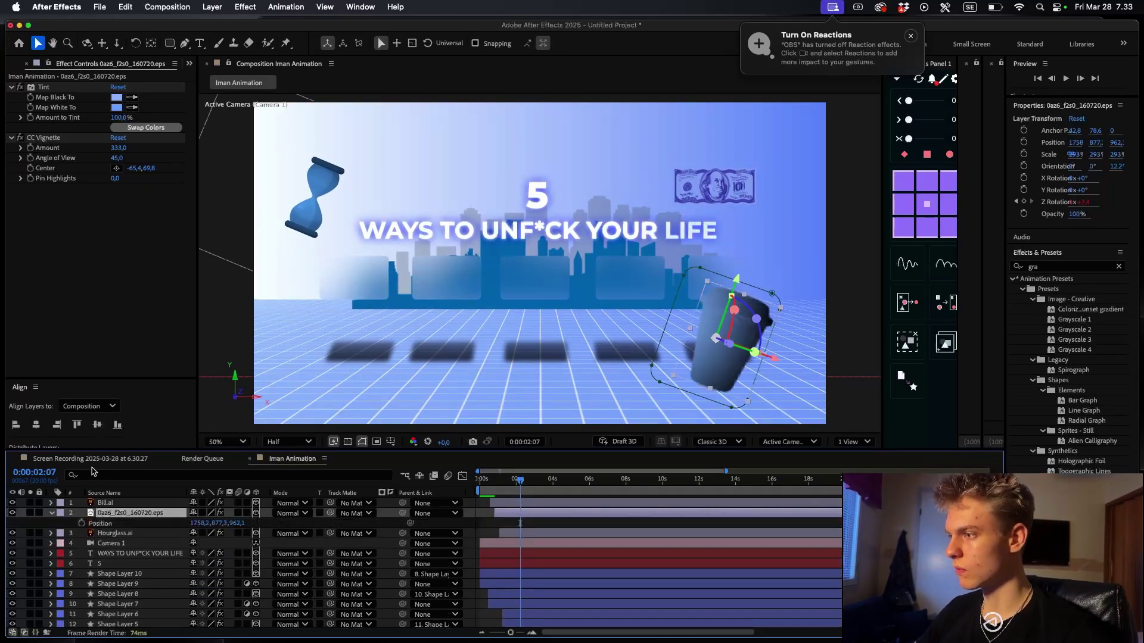
{"action": "left_click", "coordinate": [81, 523]}
{"action": "left_click_drag", "start_coordinate": [522, 483], "coordinate": [496, 483]}
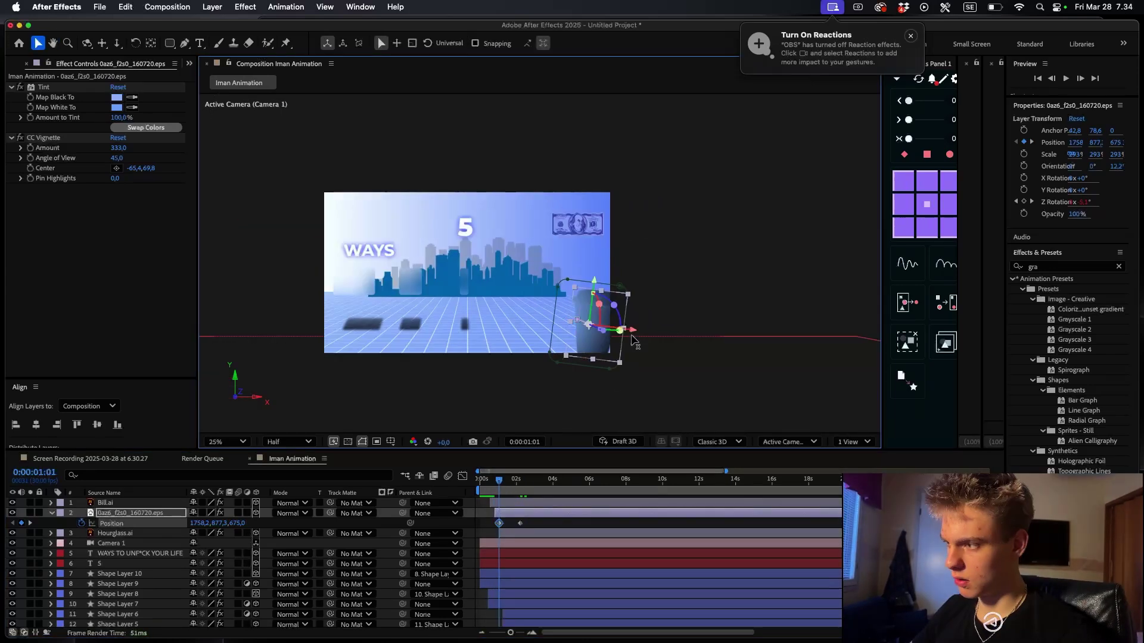
{"action": "left_click_drag", "start_coordinate": [632, 335], "coordinate": [655, 338]}
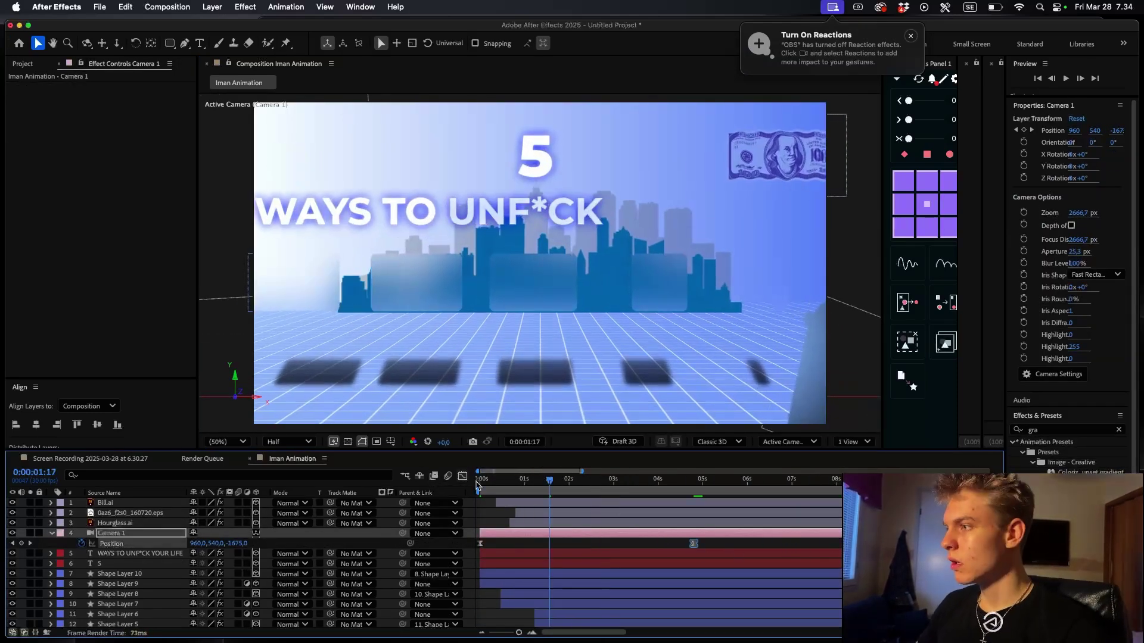
{"action": "key", "text": "space"}
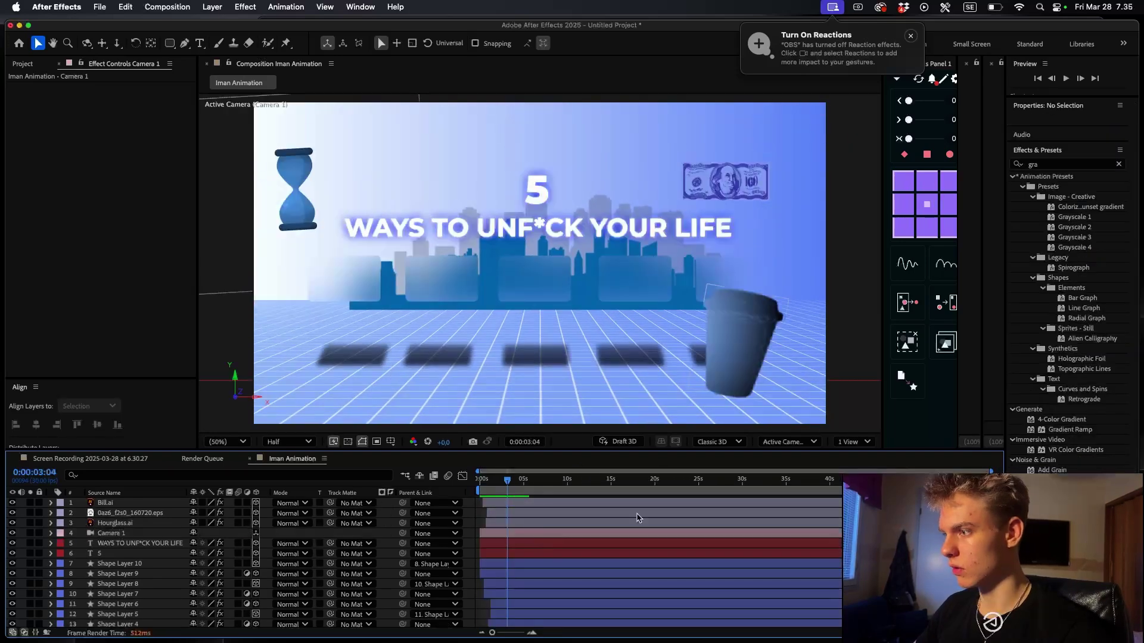
- Apply the CC Vignette effect to the Black Solid 1 layer that forms the grid floor
{"action": "scroll", "coordinate": [638, 517], "scroll_direction": "down", "scroll_amount": 5}
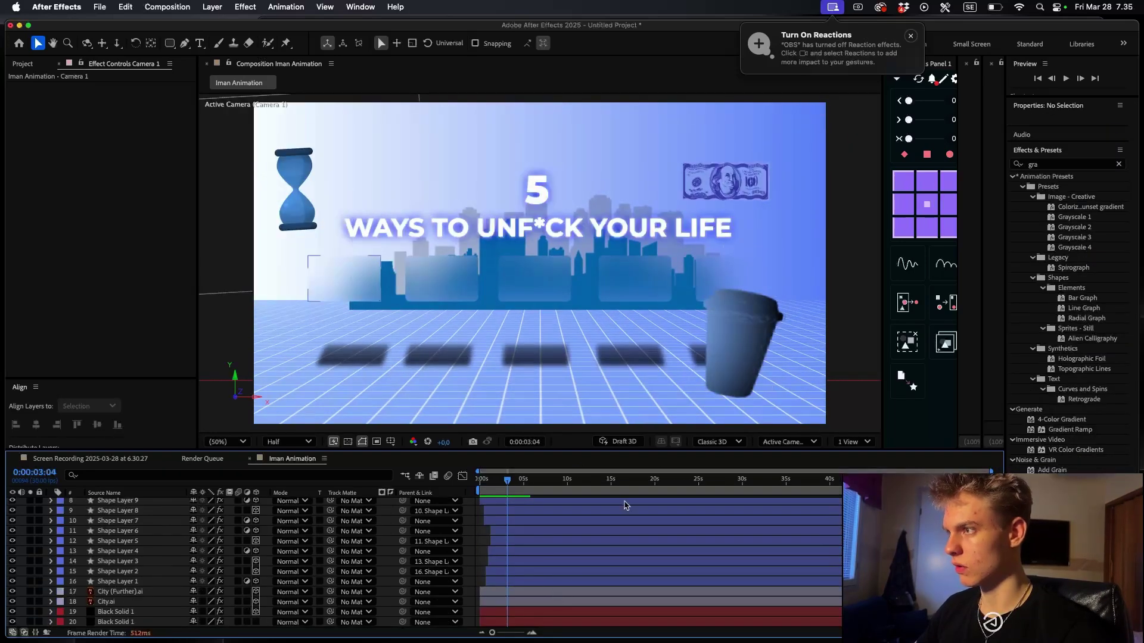
{"action": "left_click", "coordinate": [513, 613]}
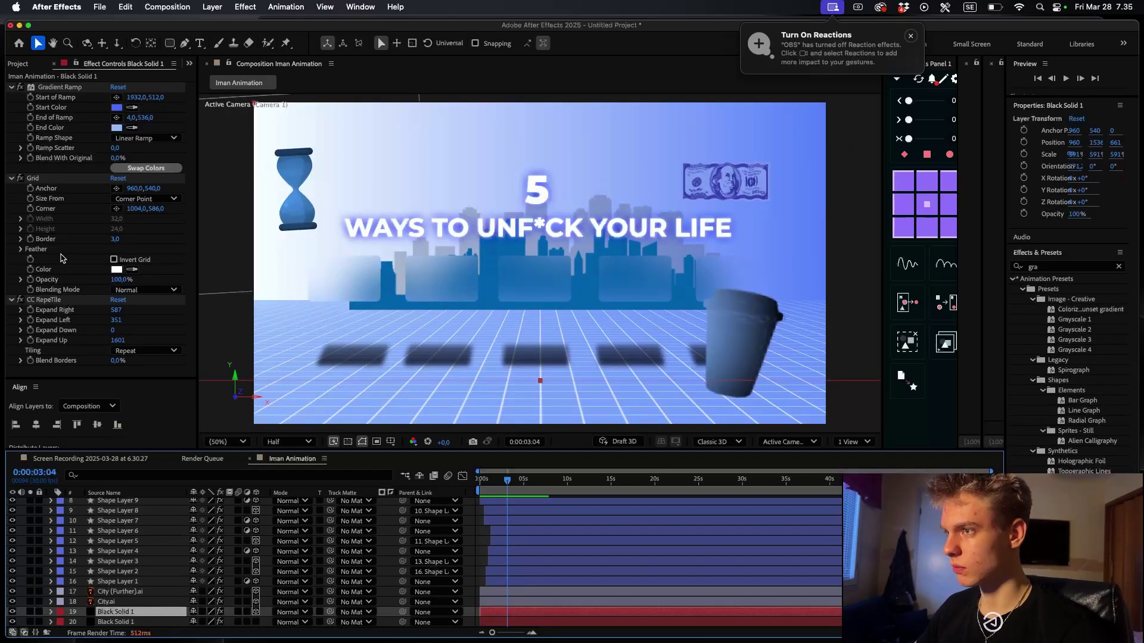
{"action": "key", "text": "ctrl+space"}
{"action": "type", "text": "ig"}
{"action": "key", "text": "BackSpace"}
{"action": "key", "text": "BackSpace"}
{"action": "type", "text": "vignette"}
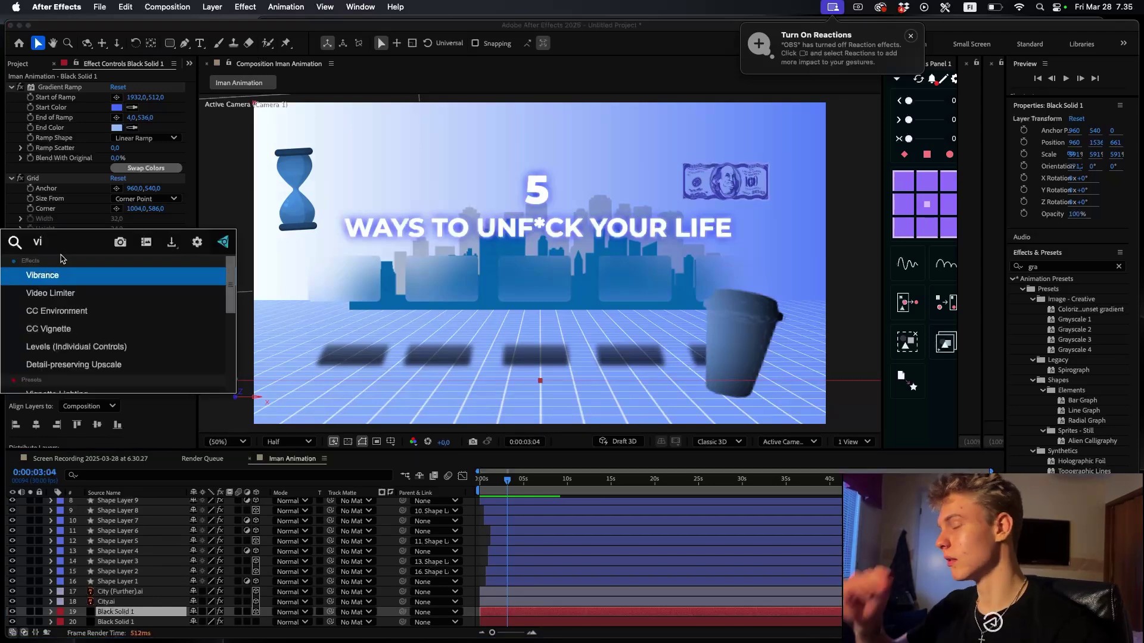
{"action": "key", "text": "Return"}
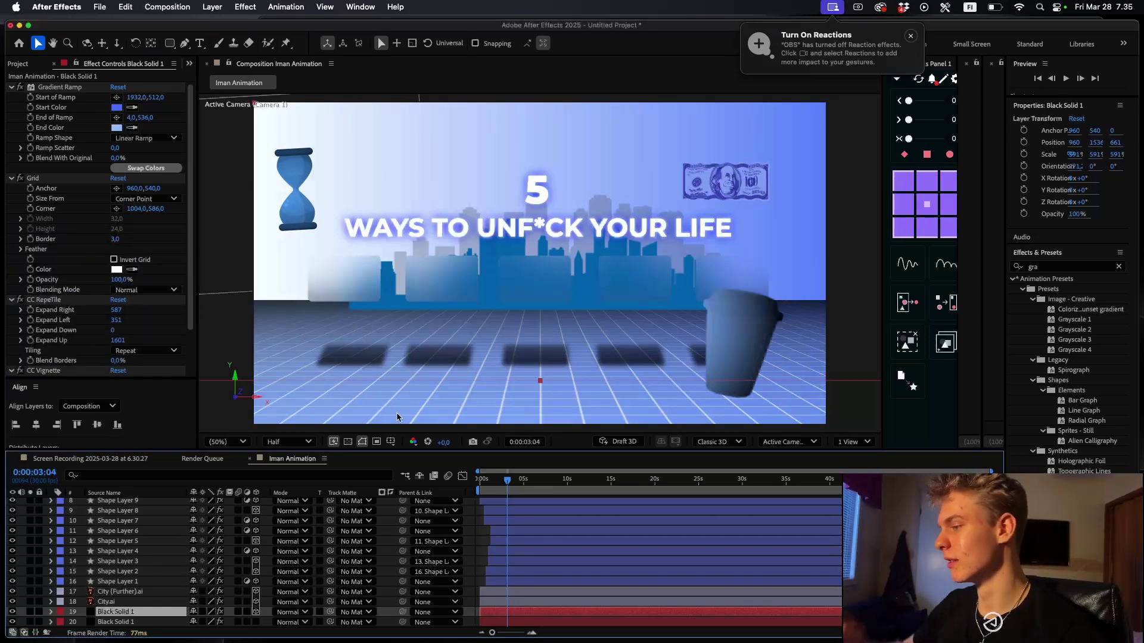
- Set the grid floor's CC Vignette Amount to 122 and its Angle of View to about 38
{"action": "left_click", "coordinate": [40, 371]}
{"action": "scroll", "coordinate": [40, 357], "scroll_direction": "down", "scroll_amount": 2}
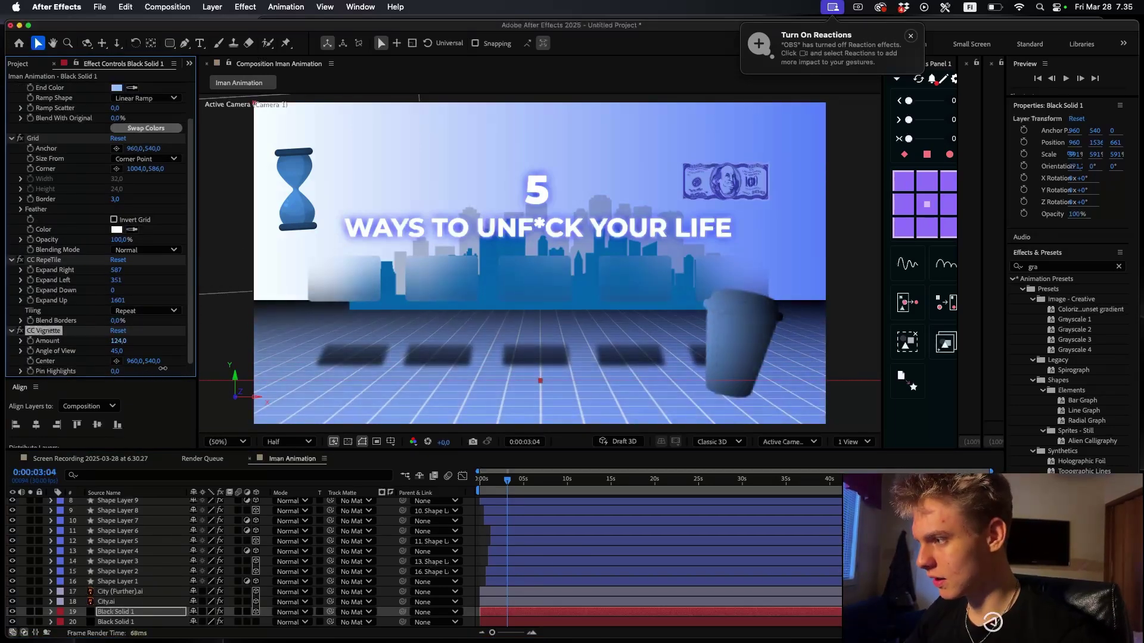
{"action": "left_click_drag", "start_coordinate": [119, 354], "coordinate": [126, 354]}
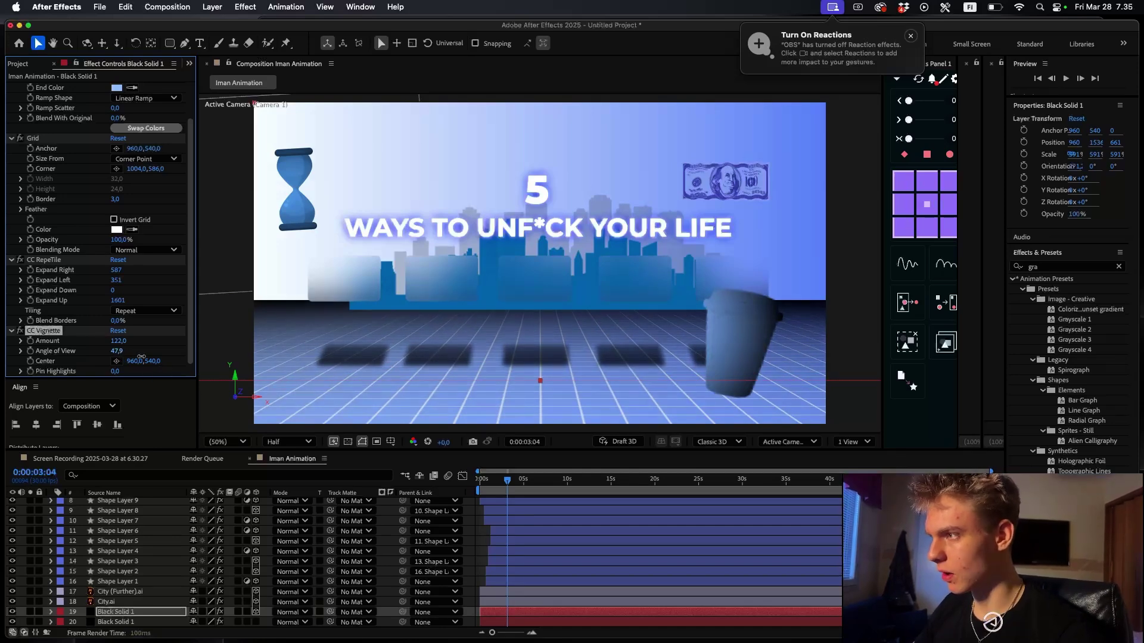
{"action": "scroll", "coordinate": [357, 295], "scroll_direction": "up", "scroll_amount": 1}
{"action": "scroll", "coordinate": [360, 296], "scroll_direction": "left", "scroll_amount": 4}
{"action": "left_click_drag", "start_coordinate": [683, 357], "coordinate": [292, 294]}
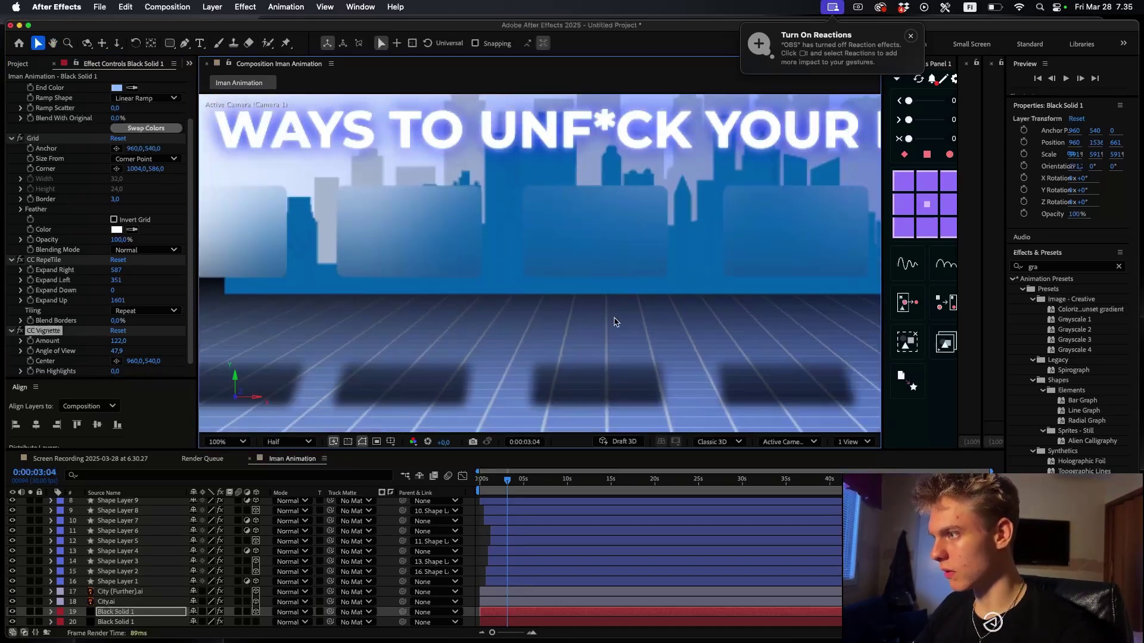
{"action": "scroll", "coordinate": [657, 335], "scroll_direction": "down", "scroll_amount": 1}
{"action": "left_click_drag", "start_coordinate": [660, 321], "coordinate": [633, 341]}
{"action": "left_click_drag", "start_coordinate": [117, 351], "coordinate": [93, 384]}
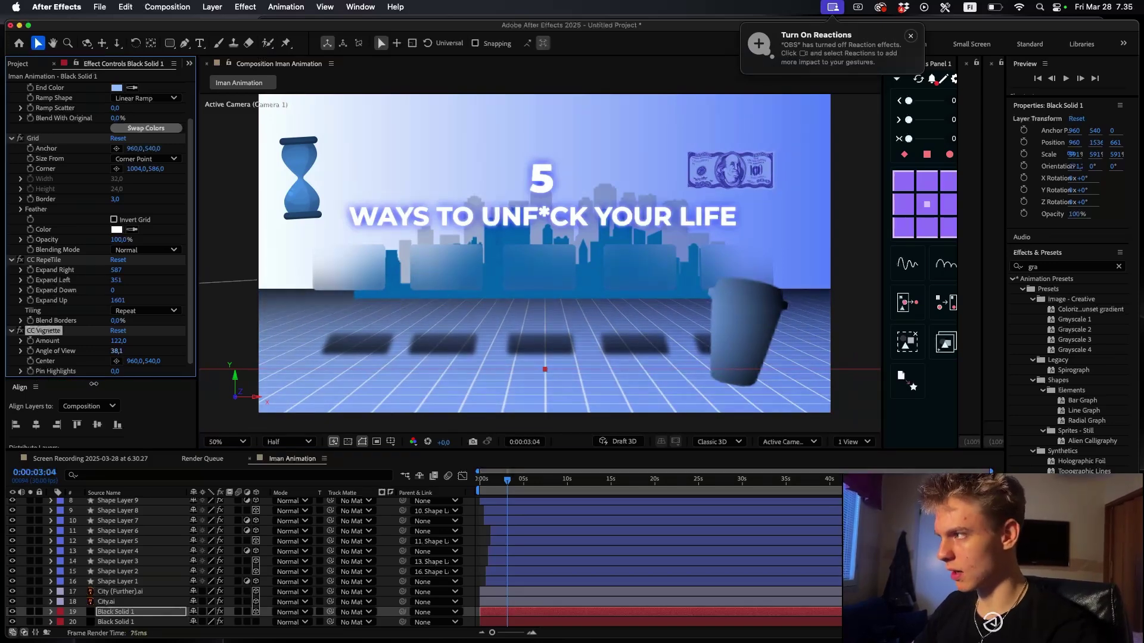
- Change the floor's Gradient Ramp colors to deeper, more saturated blues, with an End Color of about #5A9CFF
{"action": "scroll", "coordinate": [59, 228], "scroll_direction": "up", "scroll_amount": 2}
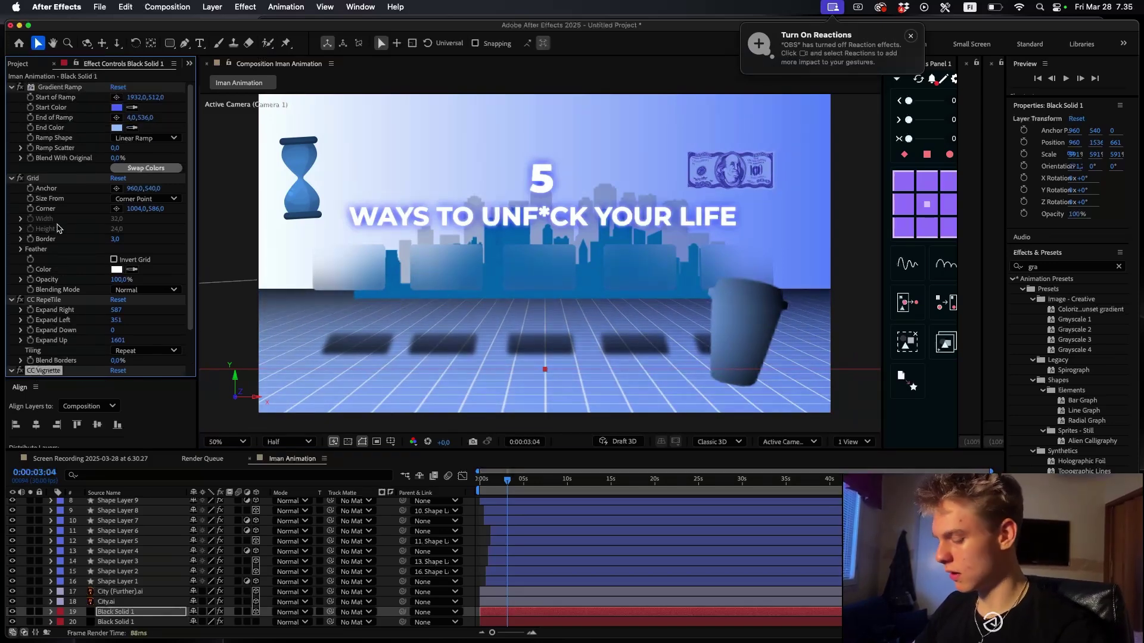
{"action": "left_click", "coordinate": [117, 127]}
{"action": "left_click_drag", "start_coordinate": [566, 290], "coordinate": [537, 249]}
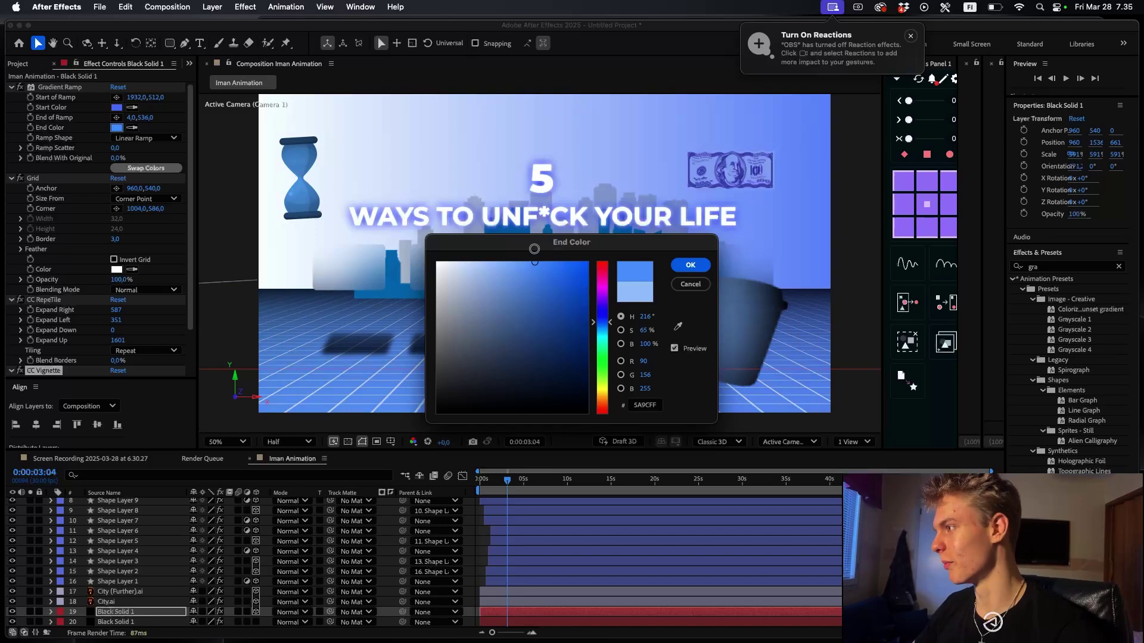
{"action": "left_click", "coordinate": [690, 264]}
- Add an Exposure effect to the grid floor layer and lower its Exposure to about -0.66
{"action": "key", "text": "ctrl+space"}
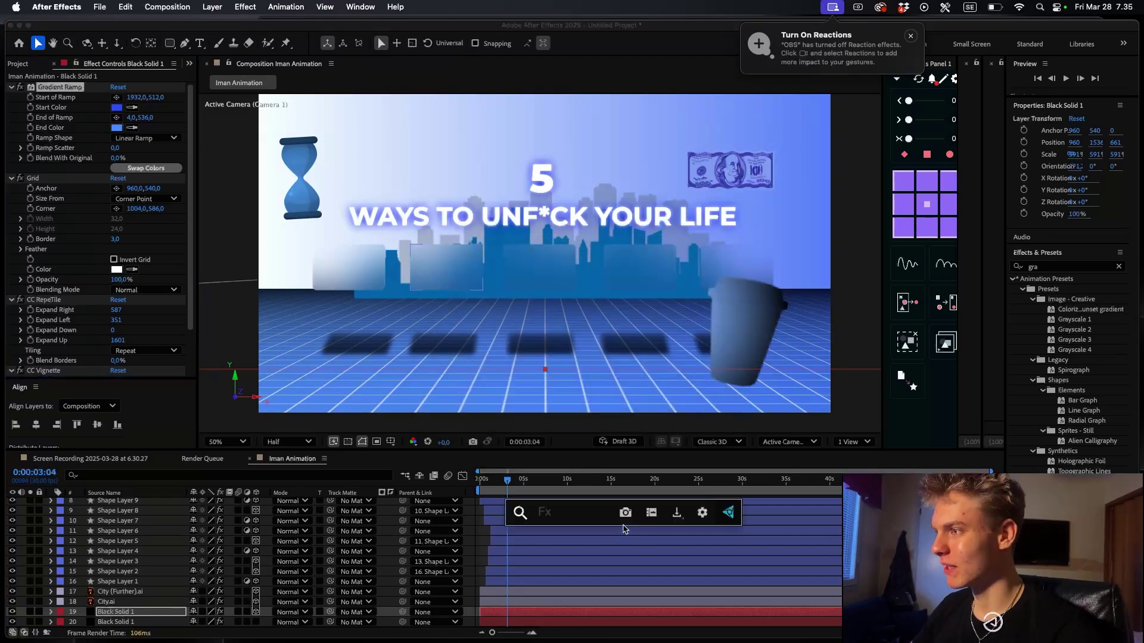
{"action": "type", "text": "expo"}
{"action": "left_click", "coordinate": [623, 528]}
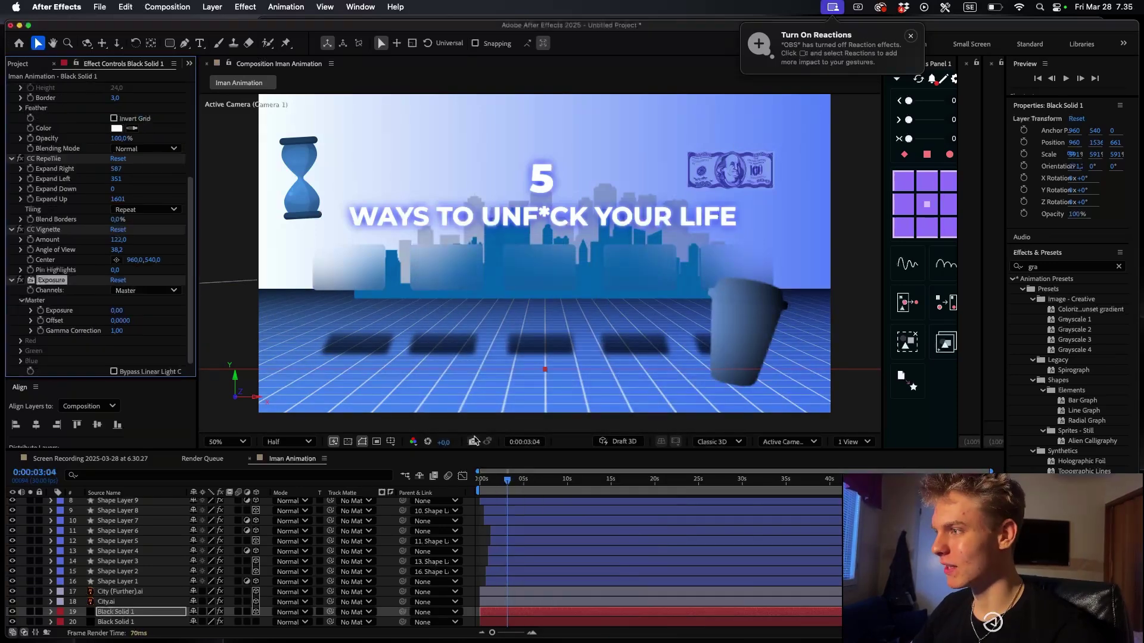
{"action": "left_click_drag", "start_coordinate": [117, 310], "coordinate": [74, 308]}
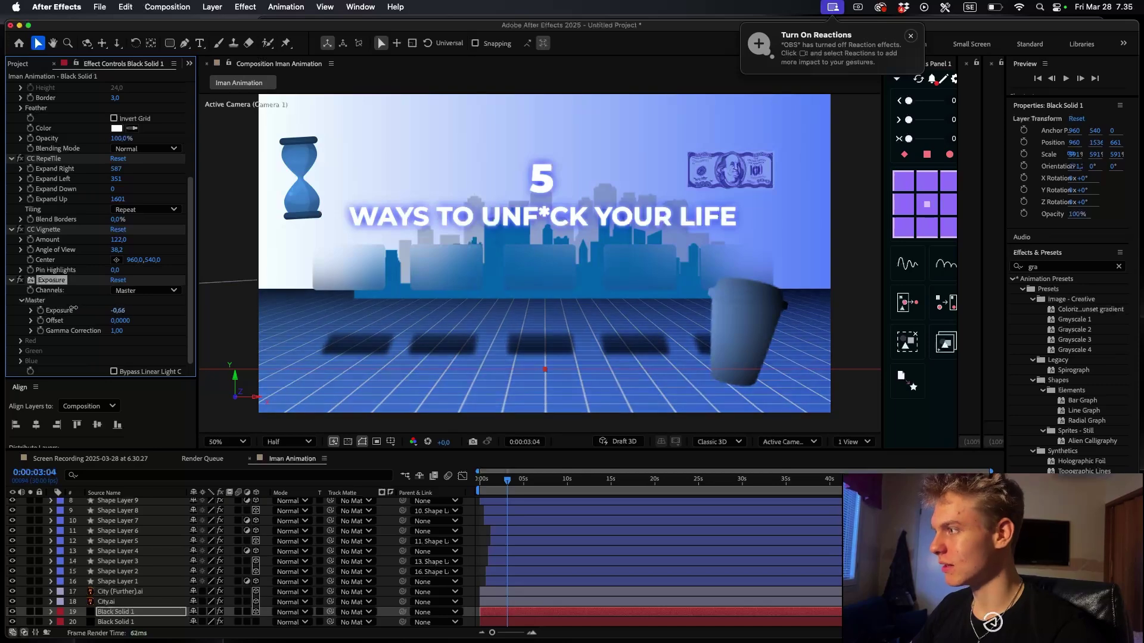
- At 0:00:00:13, darken the City.ai layer's Tint colors so the front skyline is deep navy blue
{"action": "left_click_drag", "start_coordinate": [507, 480], "coordinate": [483, 480]}
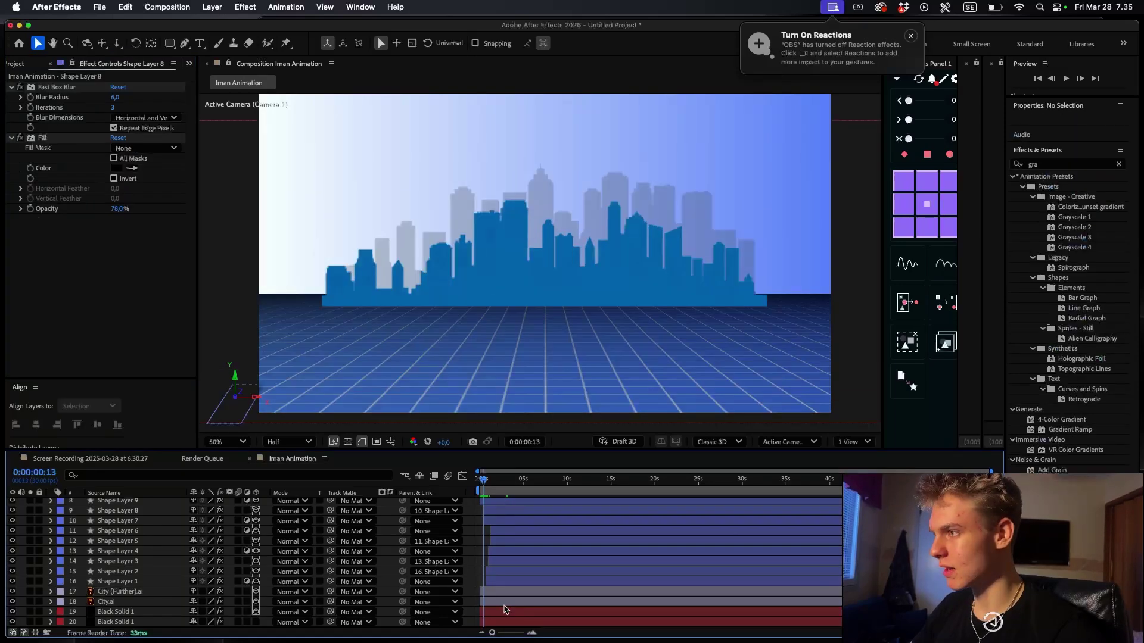
{"action": "left_click", "coordinate": [503, 606]}
{"action": "left_click", "coordinate": [116, 108]}
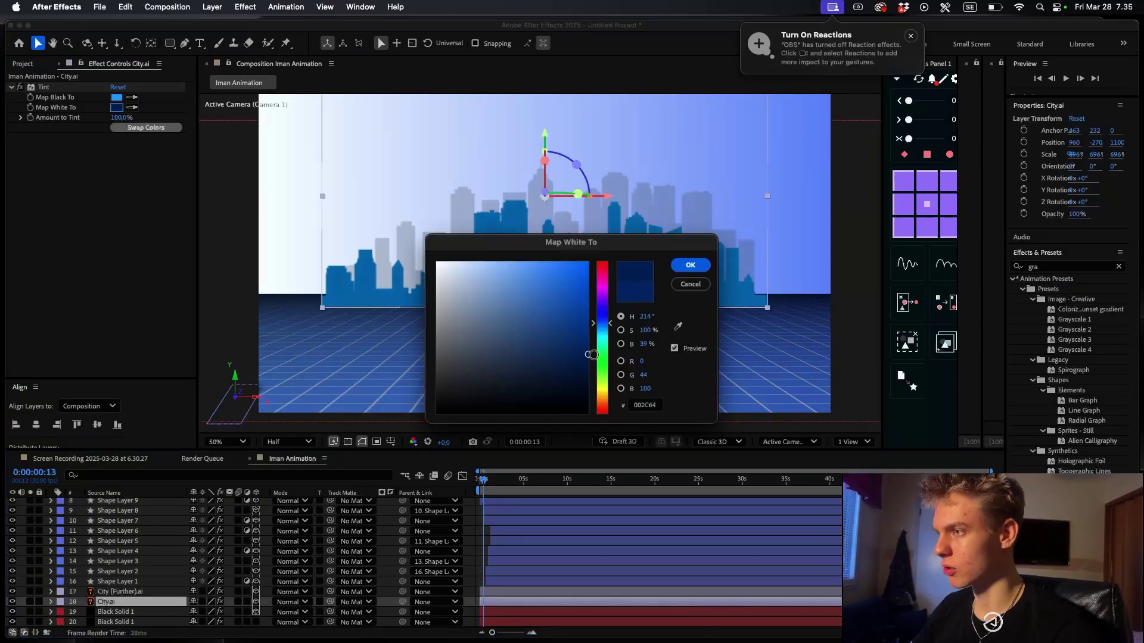
{"action": "left_click_drag", "start_coordinate": [553, 243], "coordinate": [497, 334]}
{"action": "left_click", "coordinate": [532, 504]}
{"action": "left_click", "coordinate": [681, 274]}
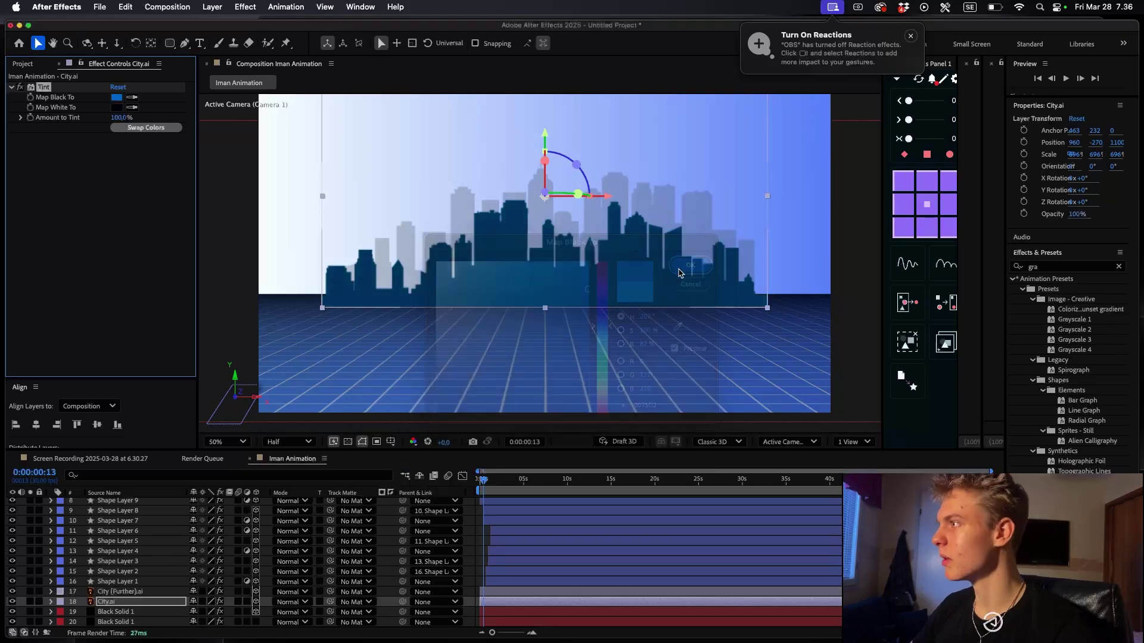
- Apply CC Vignette to the City.ai layer and raise its Amount to about 234
{"action": "key", "text": "ctrl+space"}
{"action": "type", "text": "i"}
{"action": "key", "text": "BackSpace"}
{"action": "type", "text": "vi"}
{"action": "key", "text": "Return"}
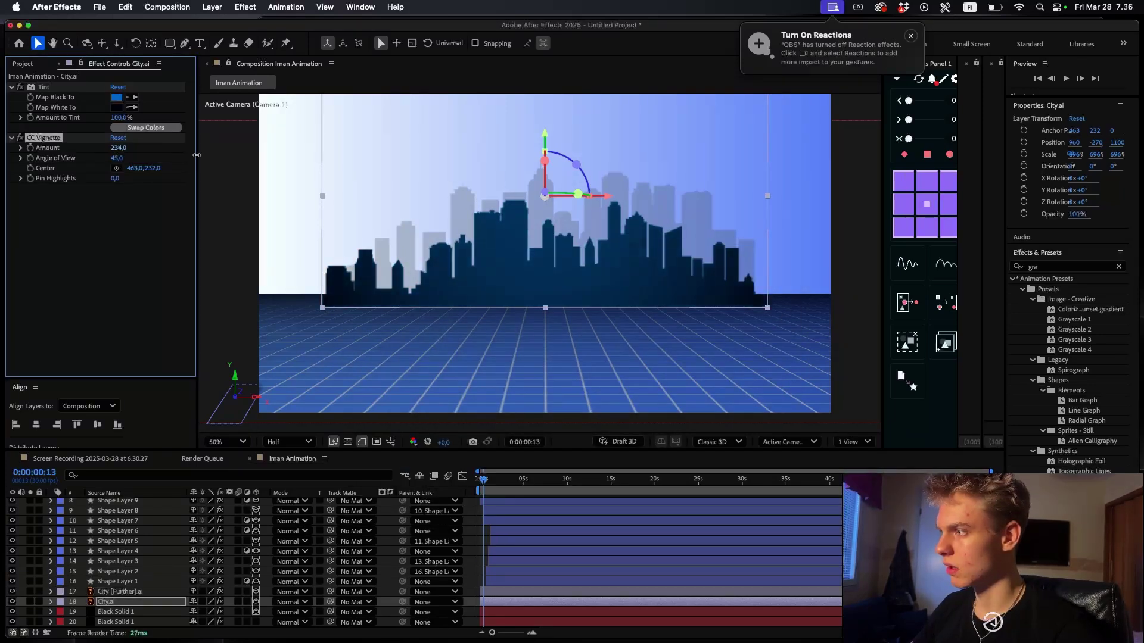
- Set the City (Further).ai layer's Tint Map White To color to a mid grey, about #767676
{"action": "left_click", "coordinate": [528, 592]}
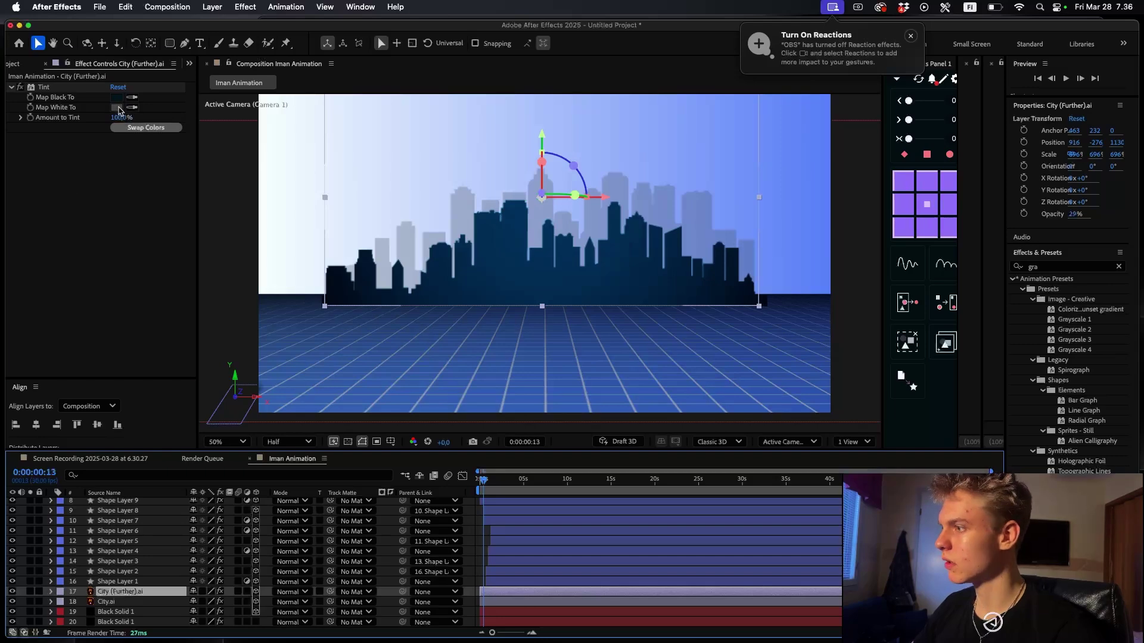
{"action": "left_click", "coordinate": [118, 108]}
{"action": "left_click_drag", "start_coordinate": [439, 369], "coordinate": [427, 343]}
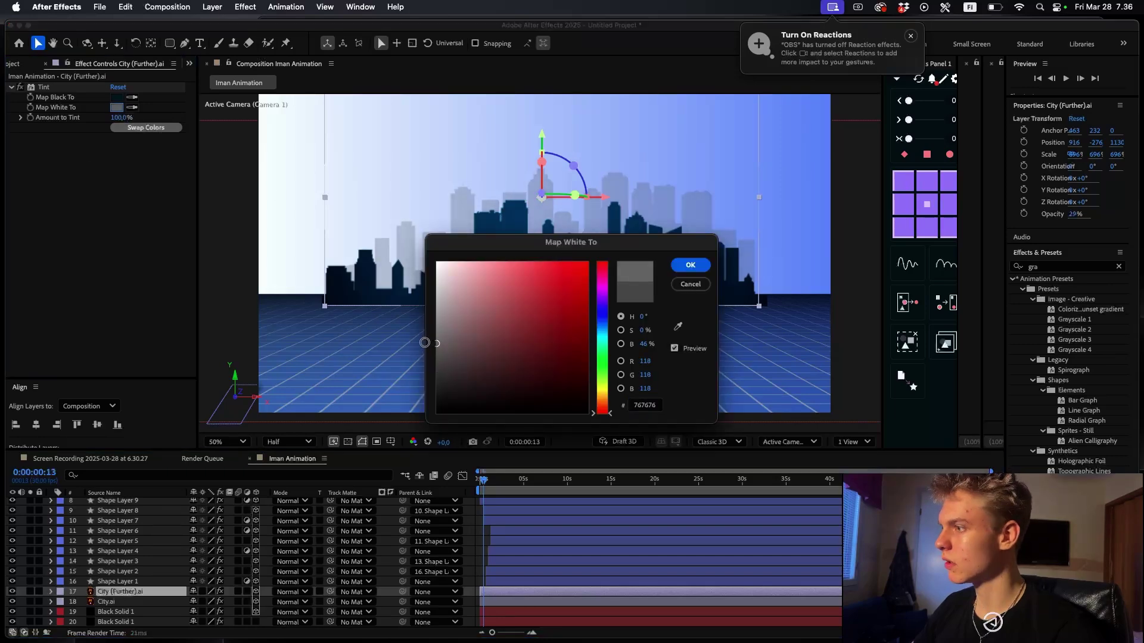
{"action": "key", "text": "Return"}
- Preview the animation, reduce the cup layer's Scale to 236%, and play the composition from the start
{"action": "scroll", "coordinate": [537, 360], "scroll_direction": "down", "scroll_amount": 2}
{"action": "left_click", "coordinate": [205, 441]}
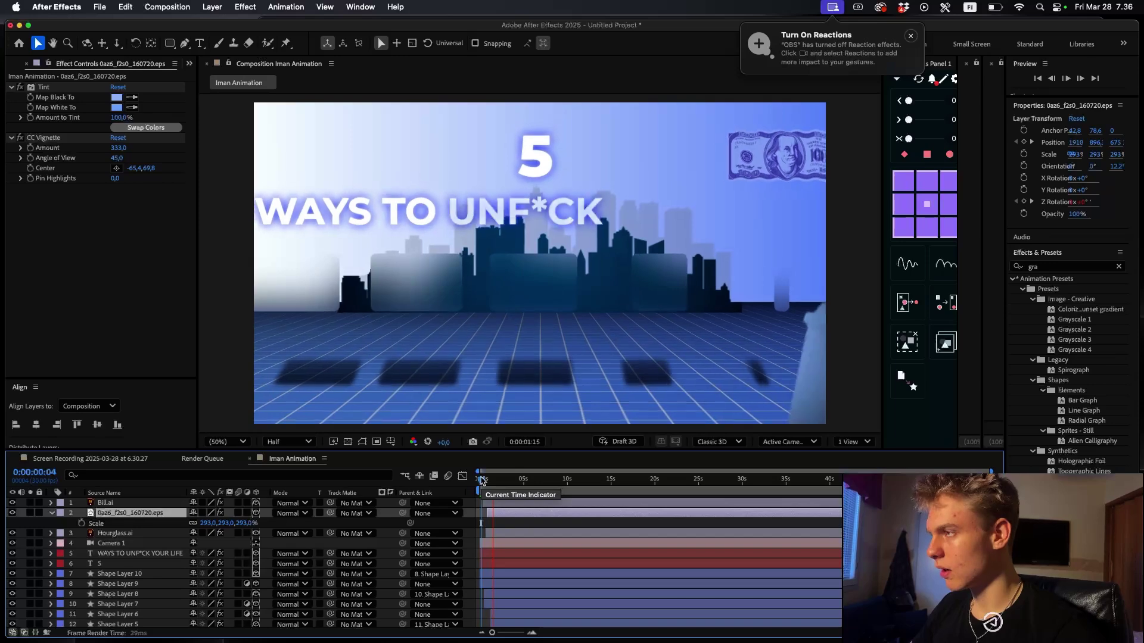
{"action": "key", "text": "space"}
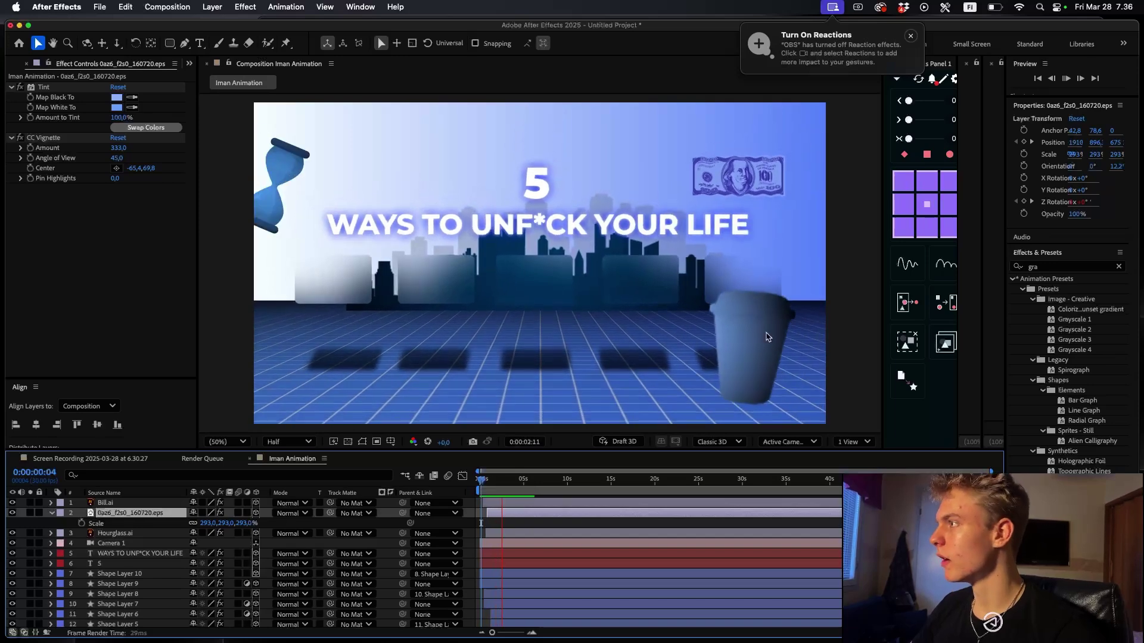
{"action": "key", "text": "space"}
{"action": "left_click_drag", "start_coordinate": [209, 523], "coordinate": [174, 524]}
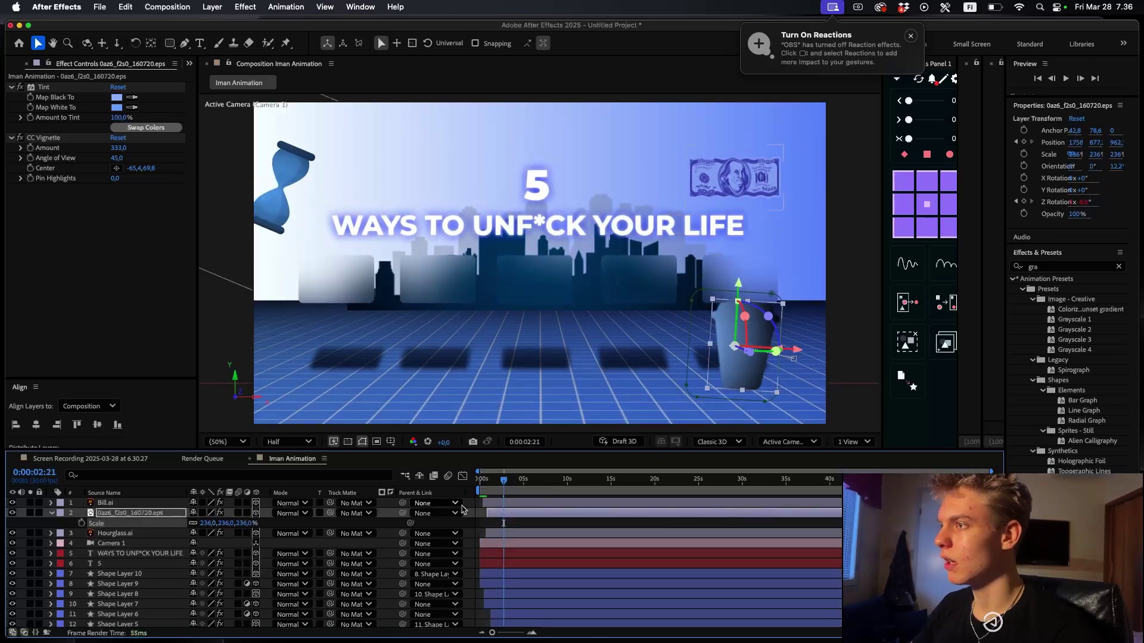
{"action": "key", "text": "space"}
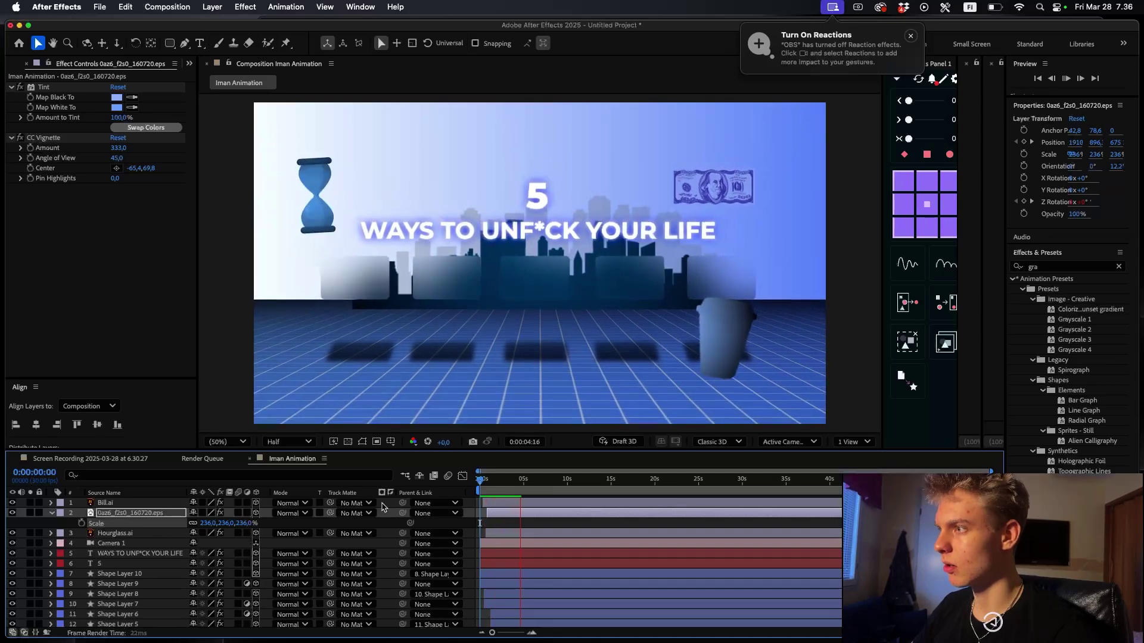
- Start the "5" text layer slightly later, move its ending Position and Opacity keyframes later, and preview the slower entrance
{"action": "left_click_drag", "start_coordinate": [554, 482], "coordinate": [482, 491]}
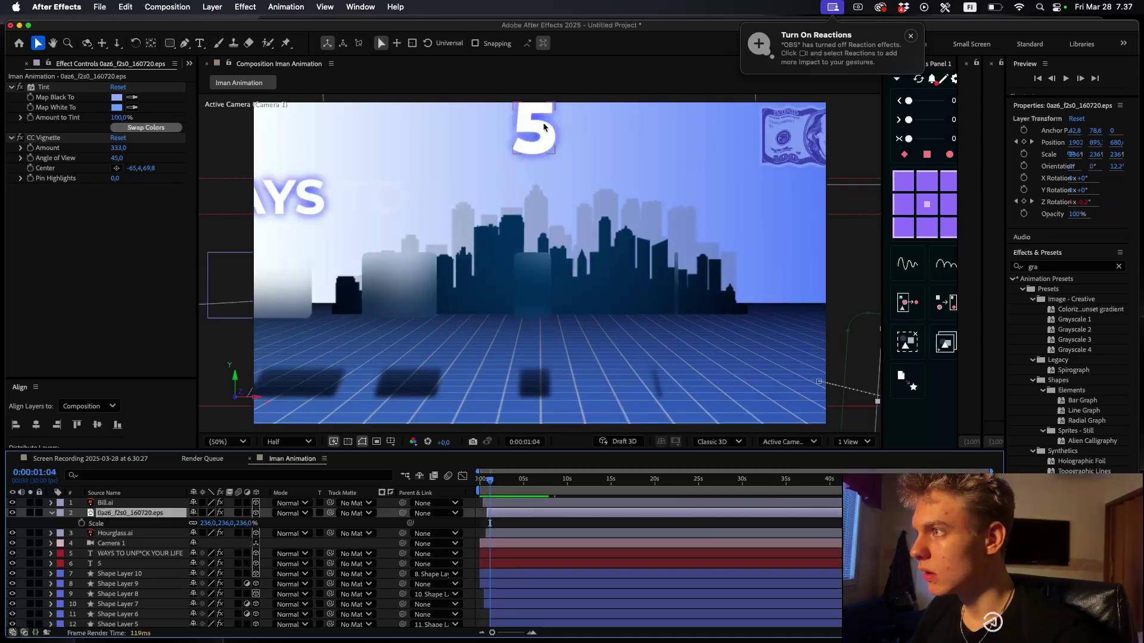
{"action": "left_click", "coordinate": [516, 564]}
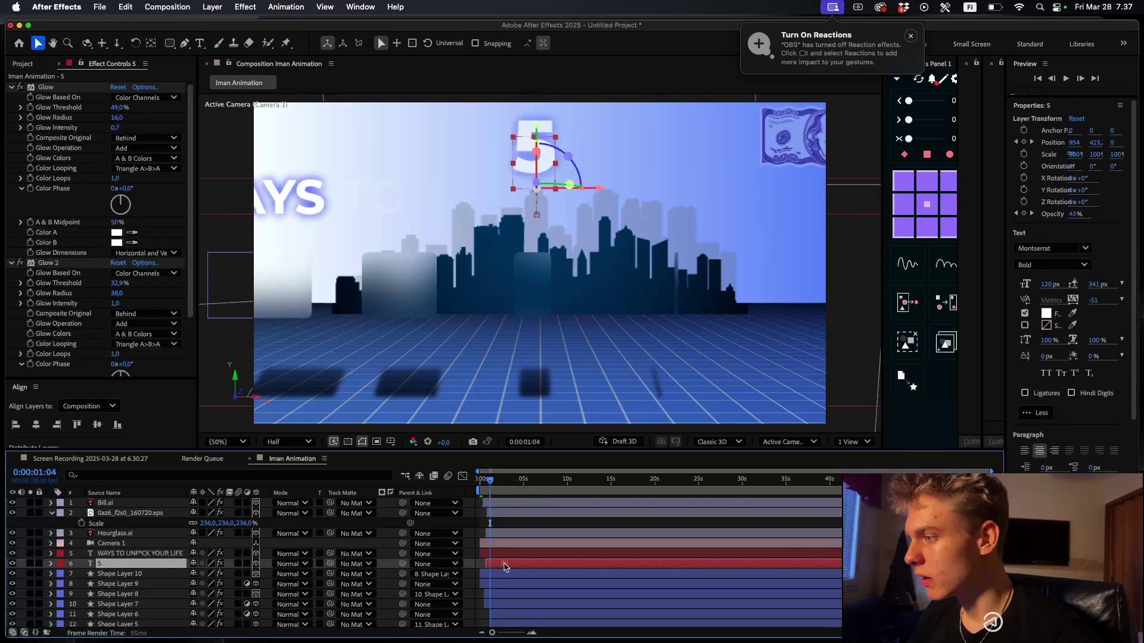
{"action": "key", "text": "space"}
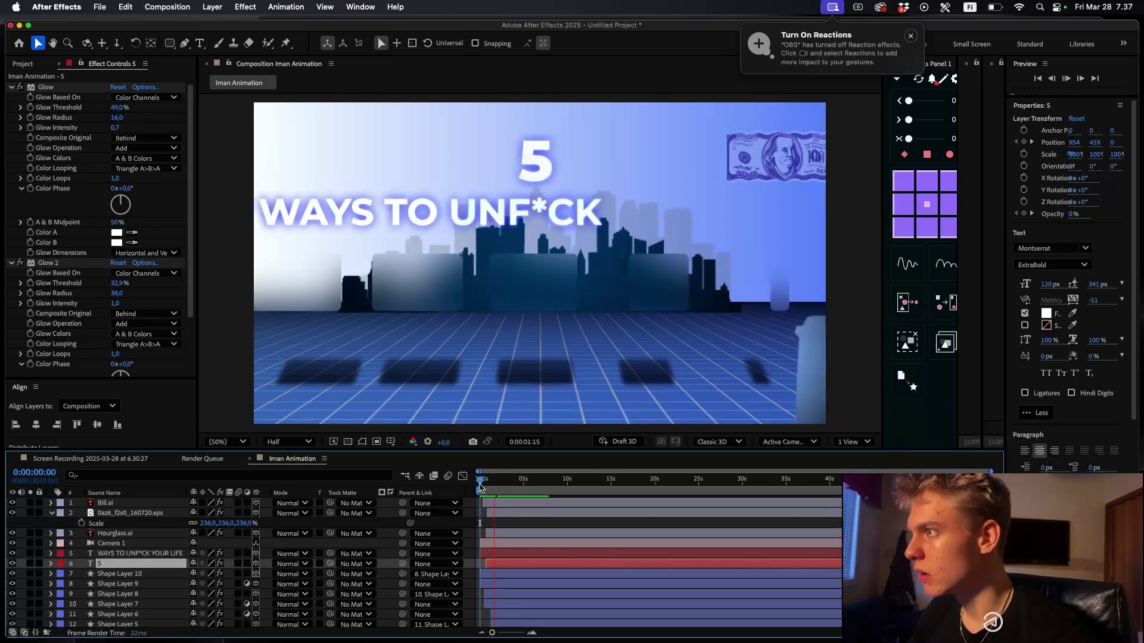
{"action": "key", "text": "u"}
{"action": "left_click", "coordinate": [507, 594]}
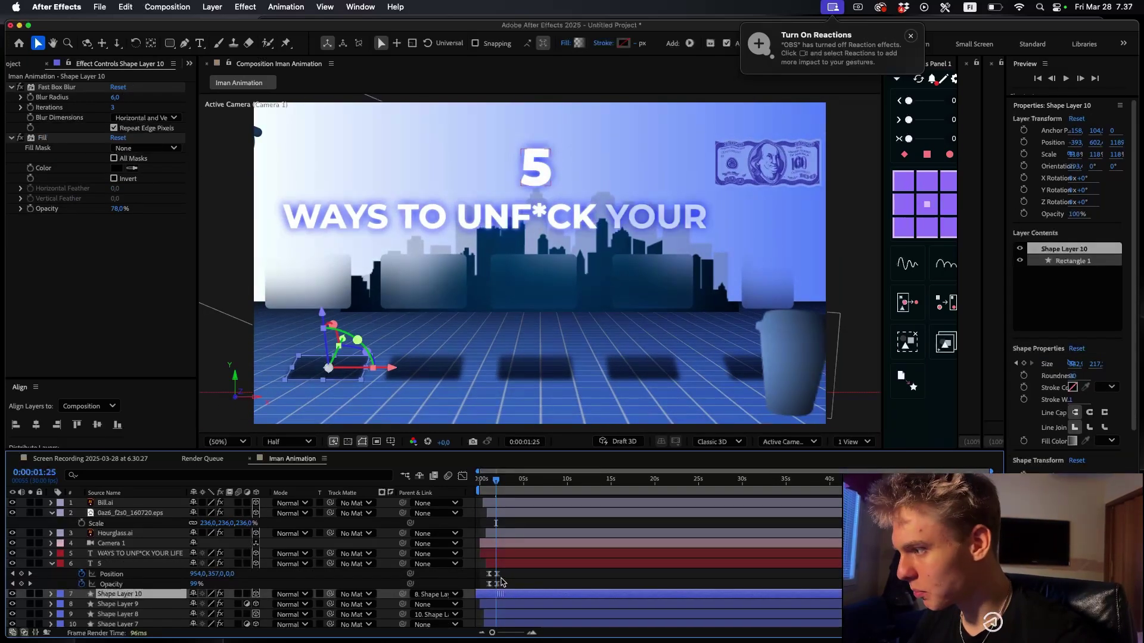
{"action": "mouse_move", "coordinate": [504, 589]}
{"action": "left_mouse_down"}
{"action": "mouse_move", "coordinate": [494, 572]}
{"action": "mouse_move", "coordinate": [504, 576]}
{"action": "left_mouse_up"}
{"action": "key", "text": "space"}
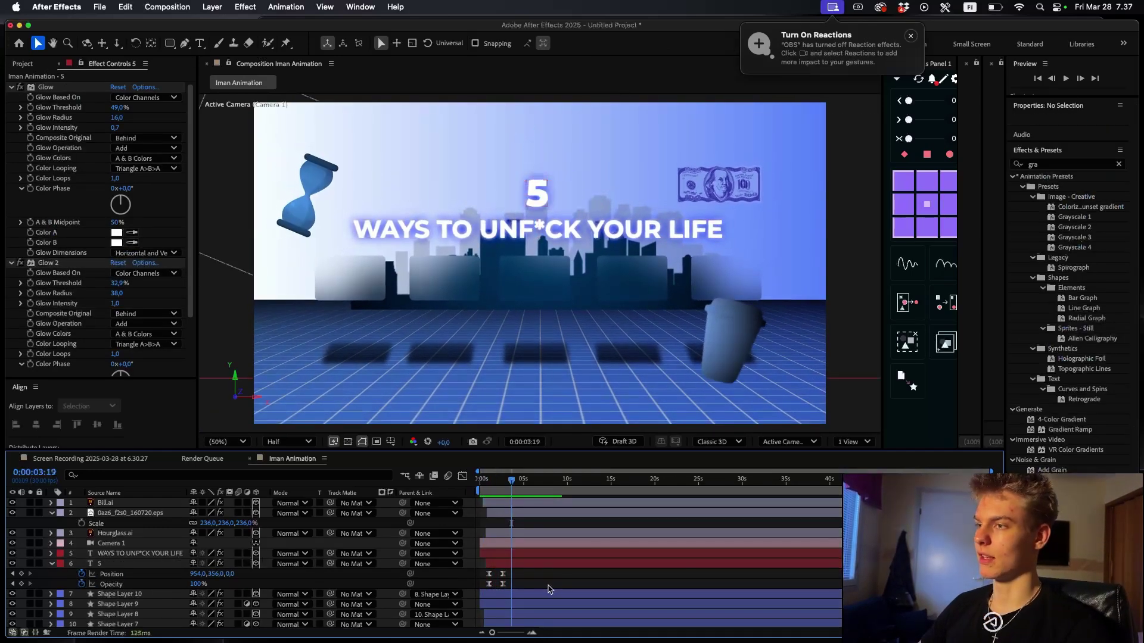
- Select every layer in the Iman Animation composition and pre-compose them into one
{"action": "left_click", "coordinate": [538, 505]}
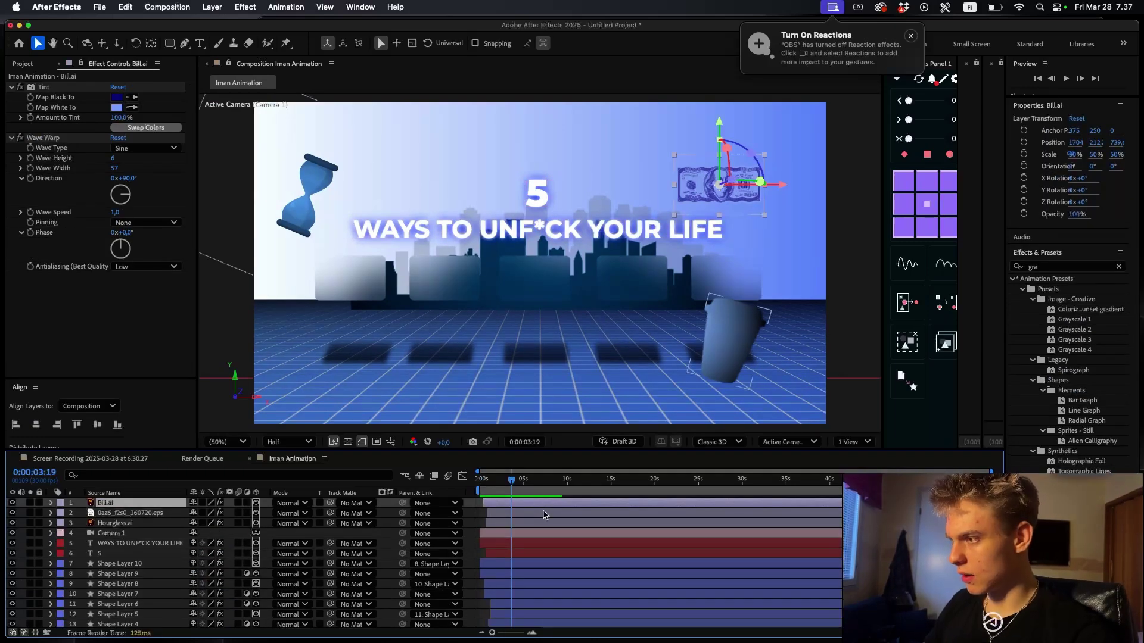
{"action": "scroll", "coordinate": [544, 515], "scroll_direction": "down", "scroll_amount": 5}
{"action": "key", "text": "super+a"}
{"action": "key", "text": "super+shift+c"}
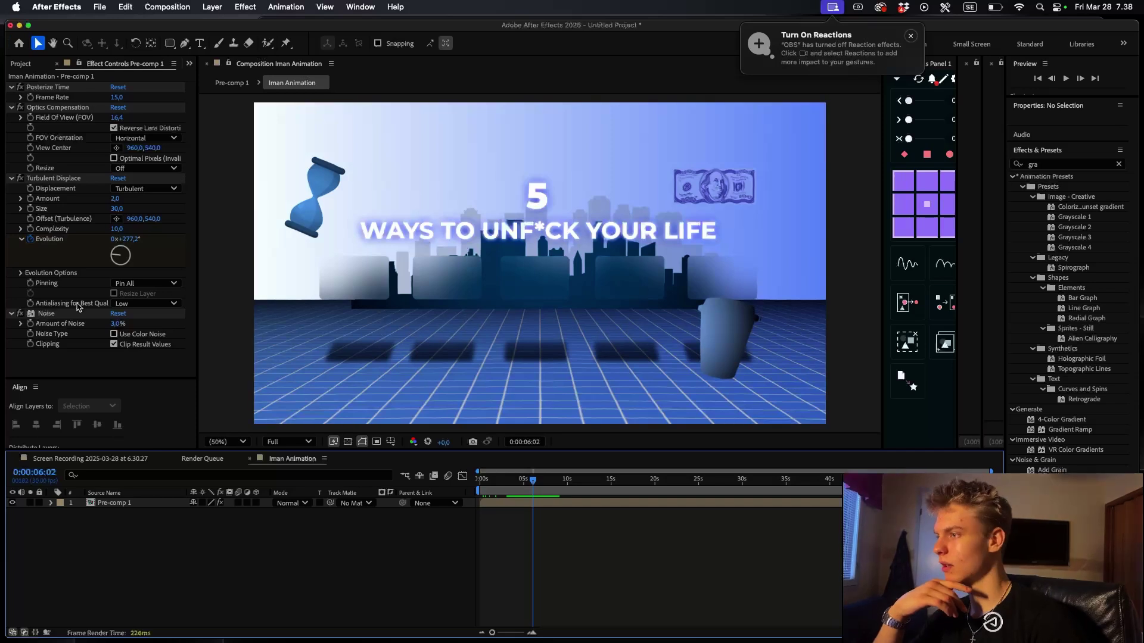
- Play the pre-composed animation from 0:00:00:00 to review its posterize, lens distortion, turbulence and noise effects
{"action": "left_click", "coordinate": [47, 314]}
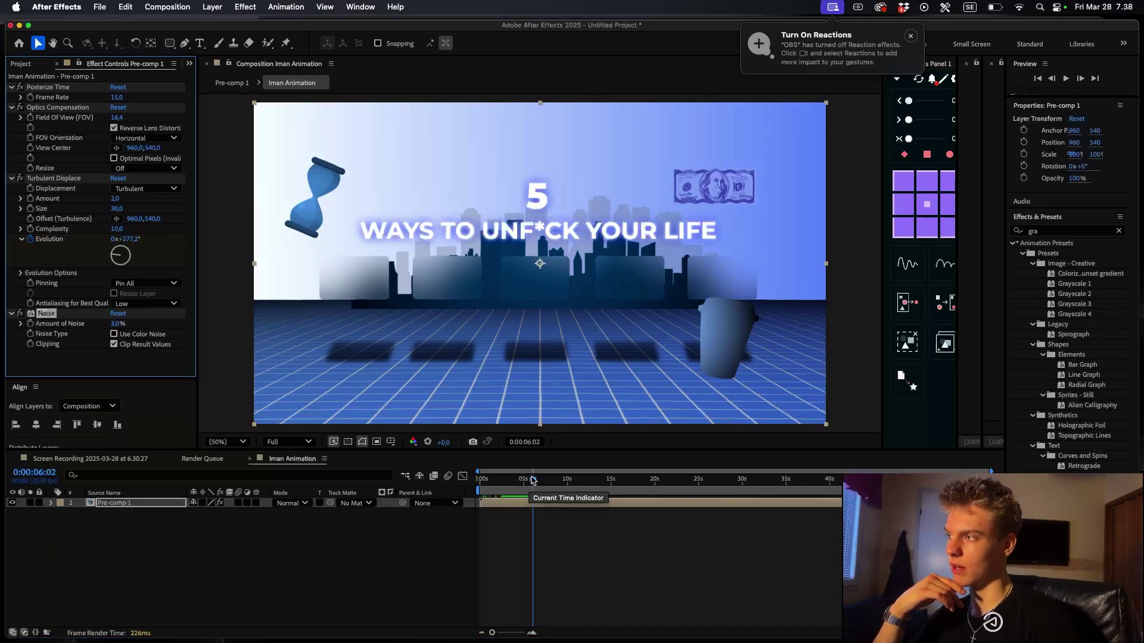
{"action": "left_click_drag", "start_coordinate": [532, 484], "coordinate": [394, 482]}
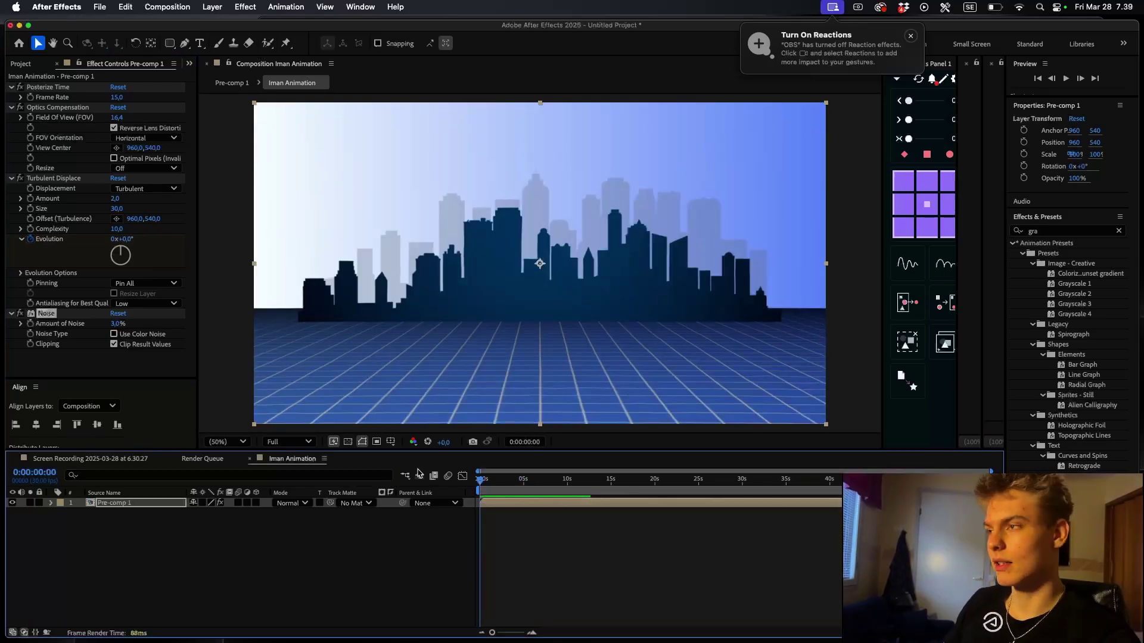
{"action": "key", "text": "space"}
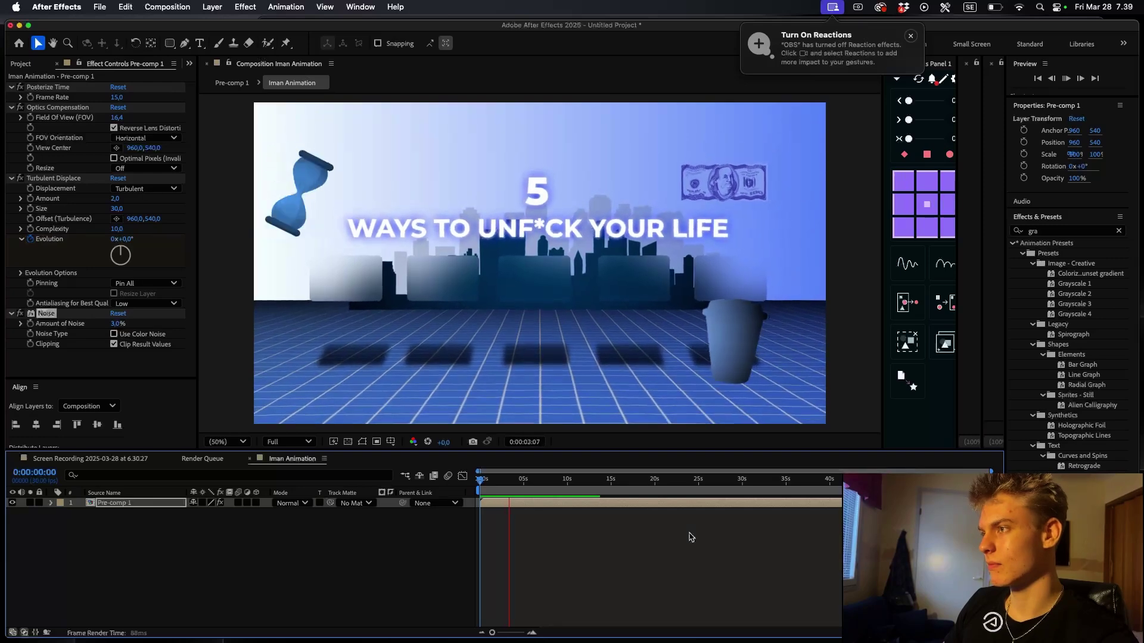
{"action": "key", "text": "space"}
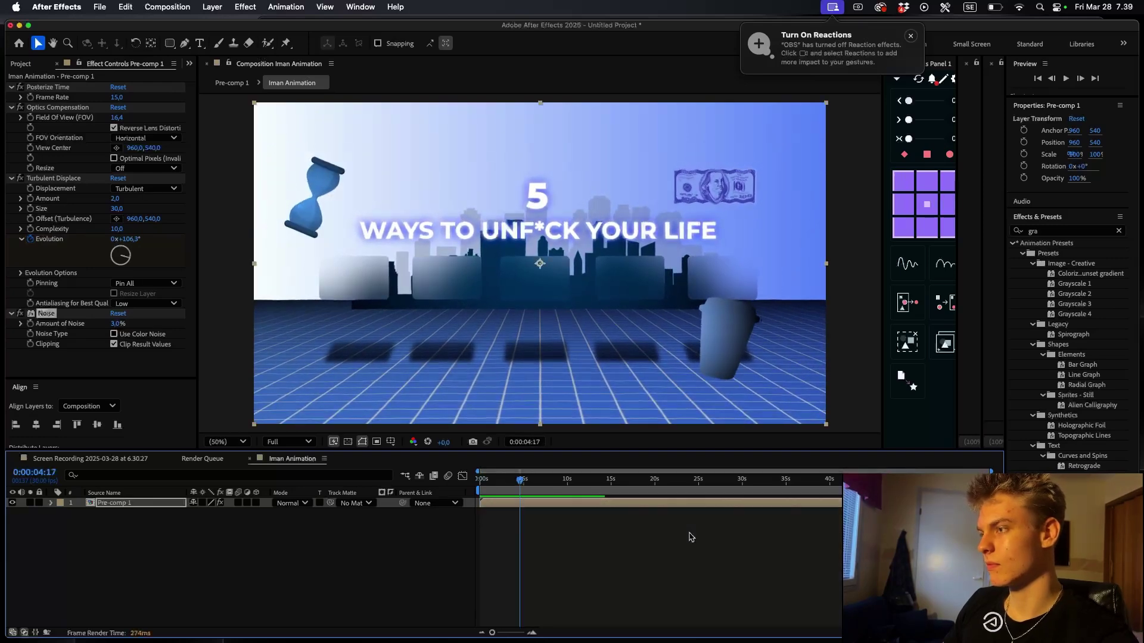